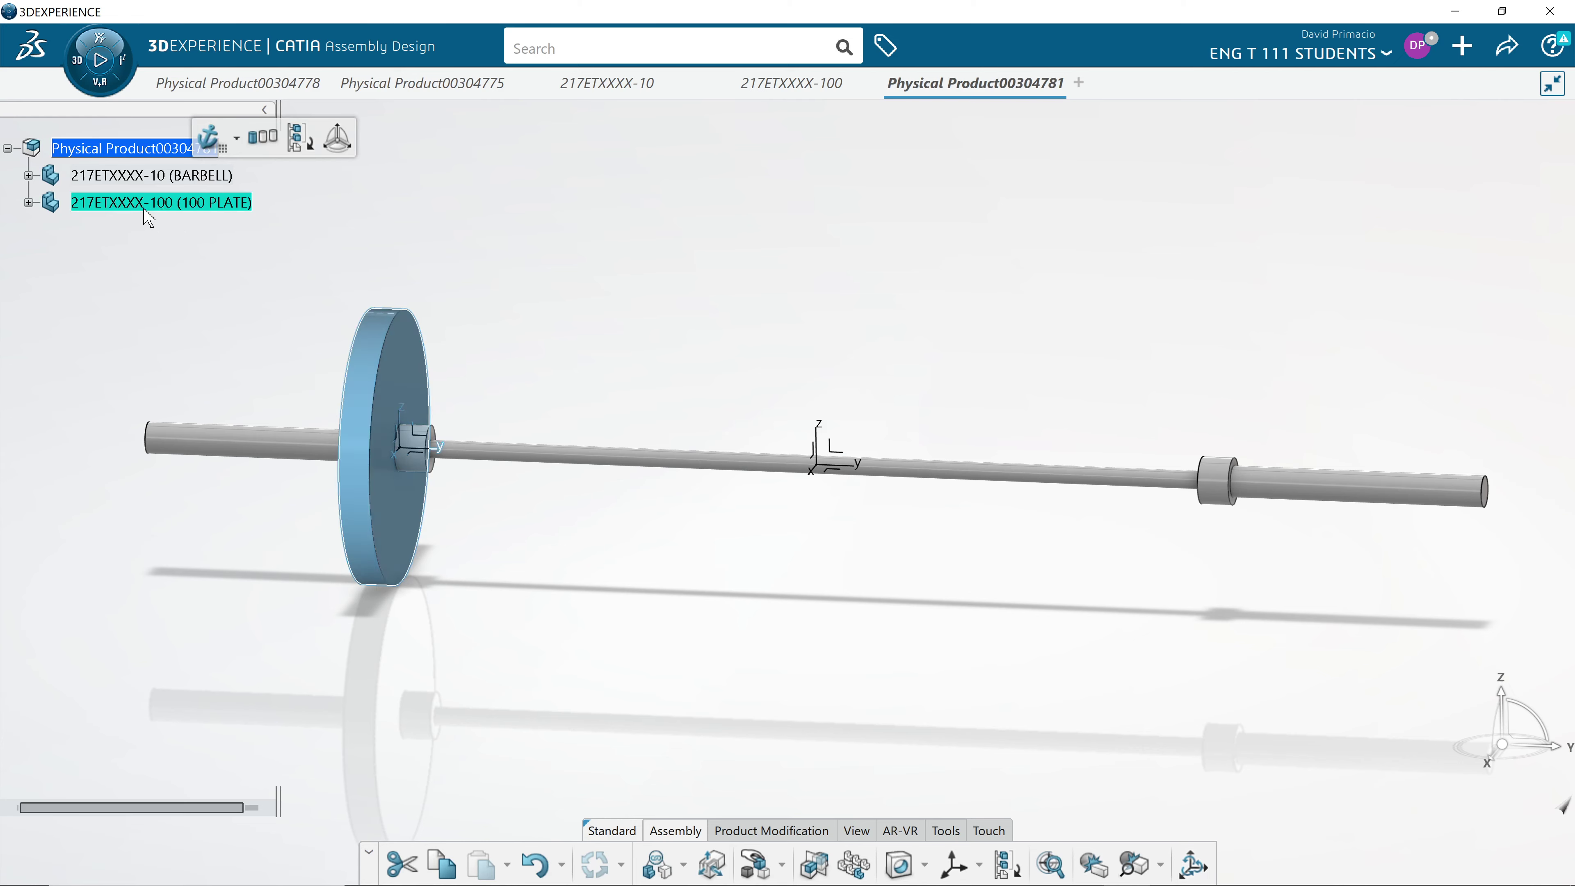
Change the 100 PLATE part's Reference title to 217ETXXXX-100L--P in its Properties
right_click(149, 208)
click(205, 142)
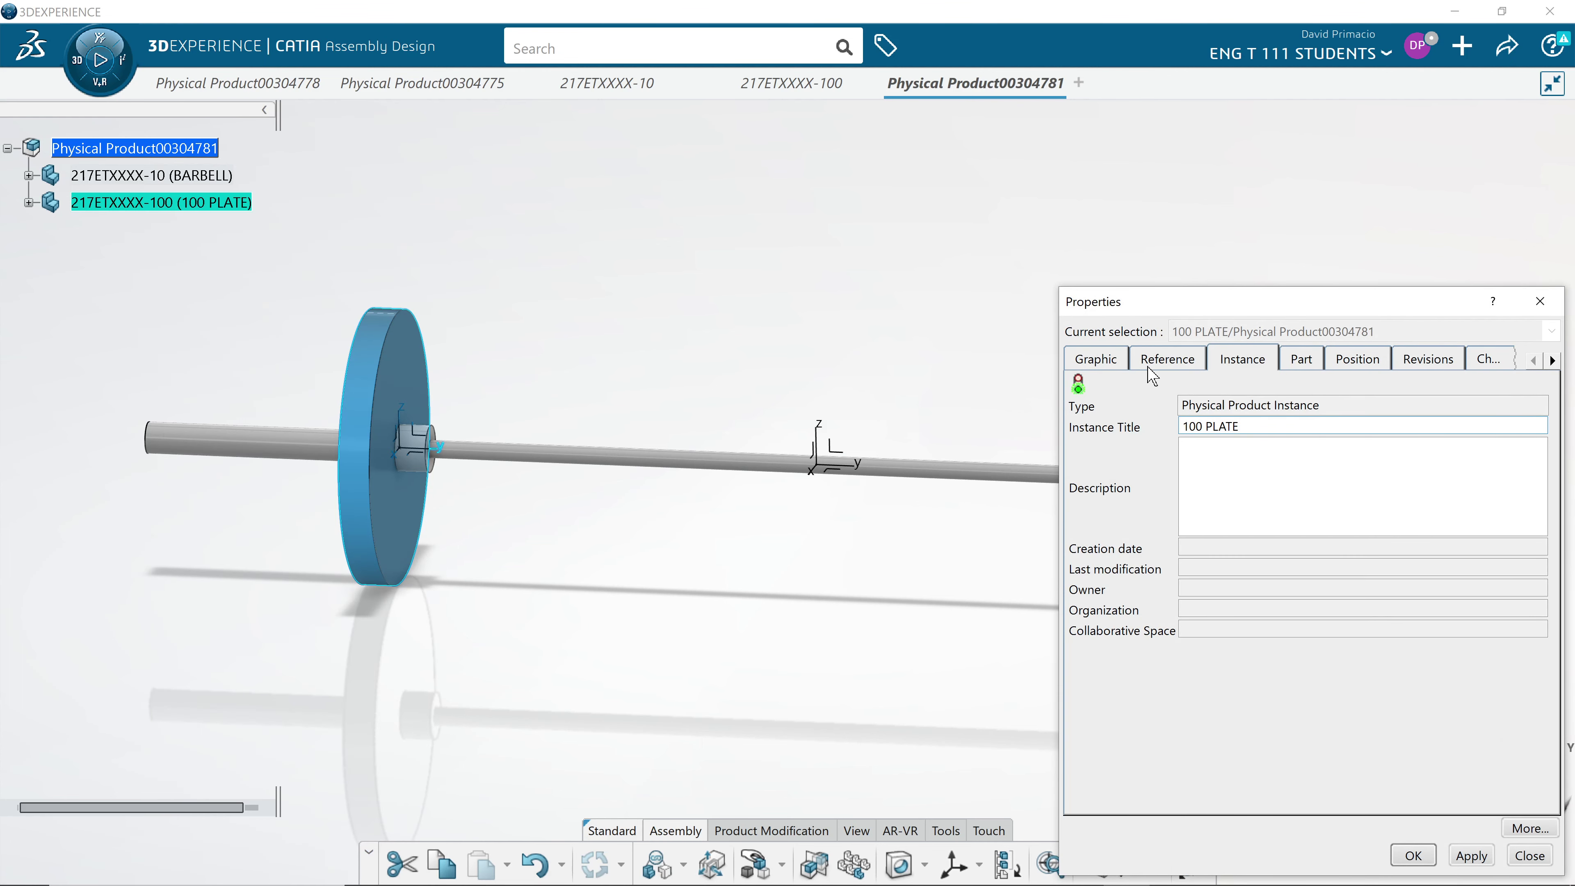
click(1163, 361)
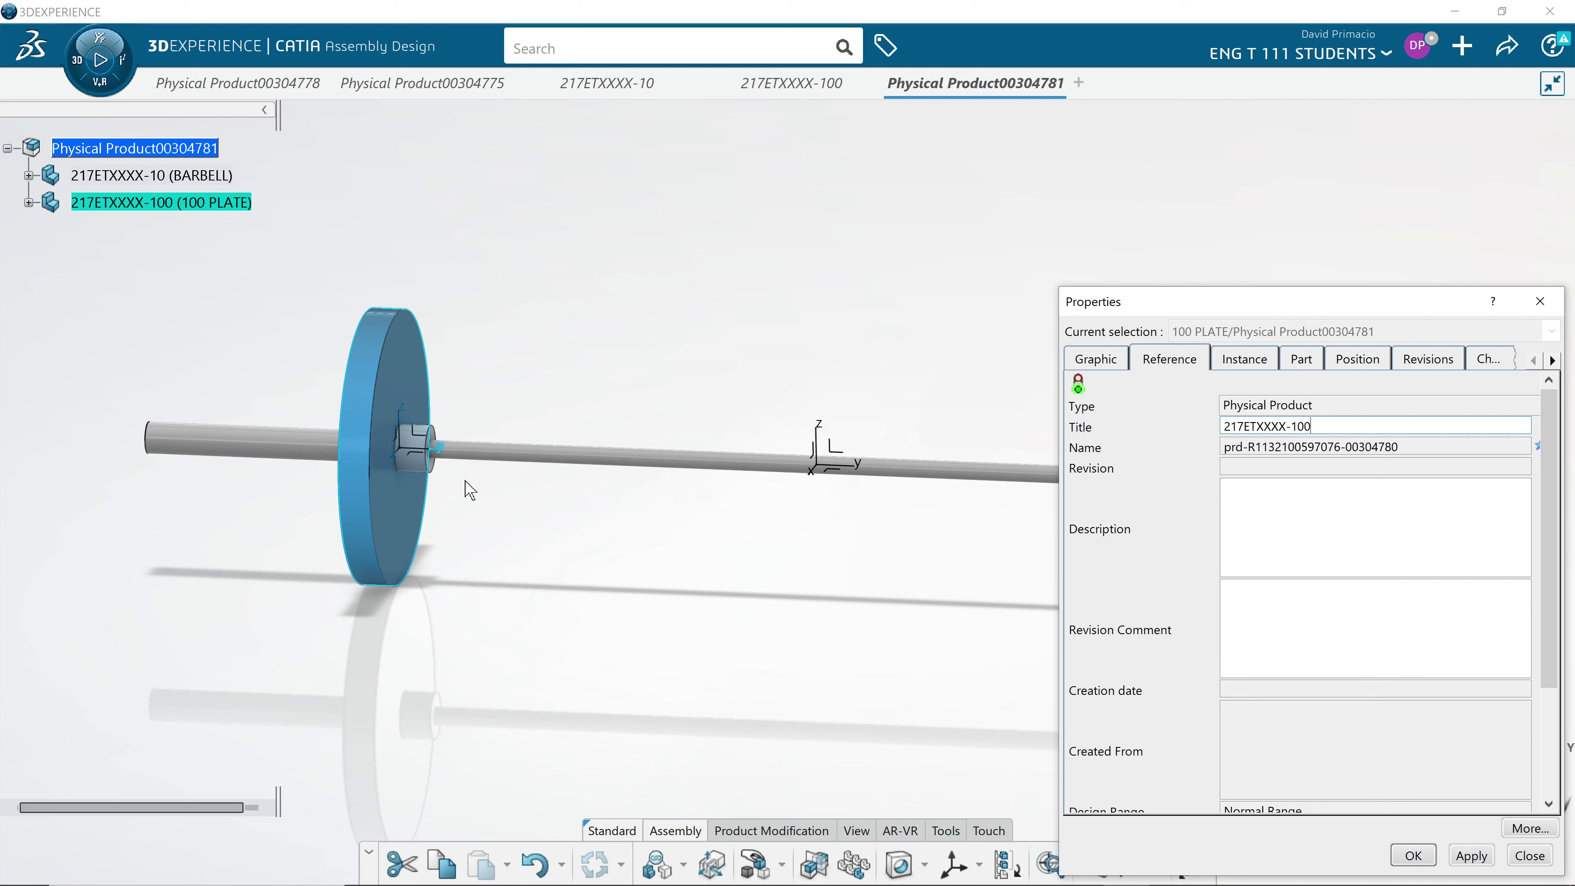
key(Caps_Lock)
text(L--P)
key(Return)
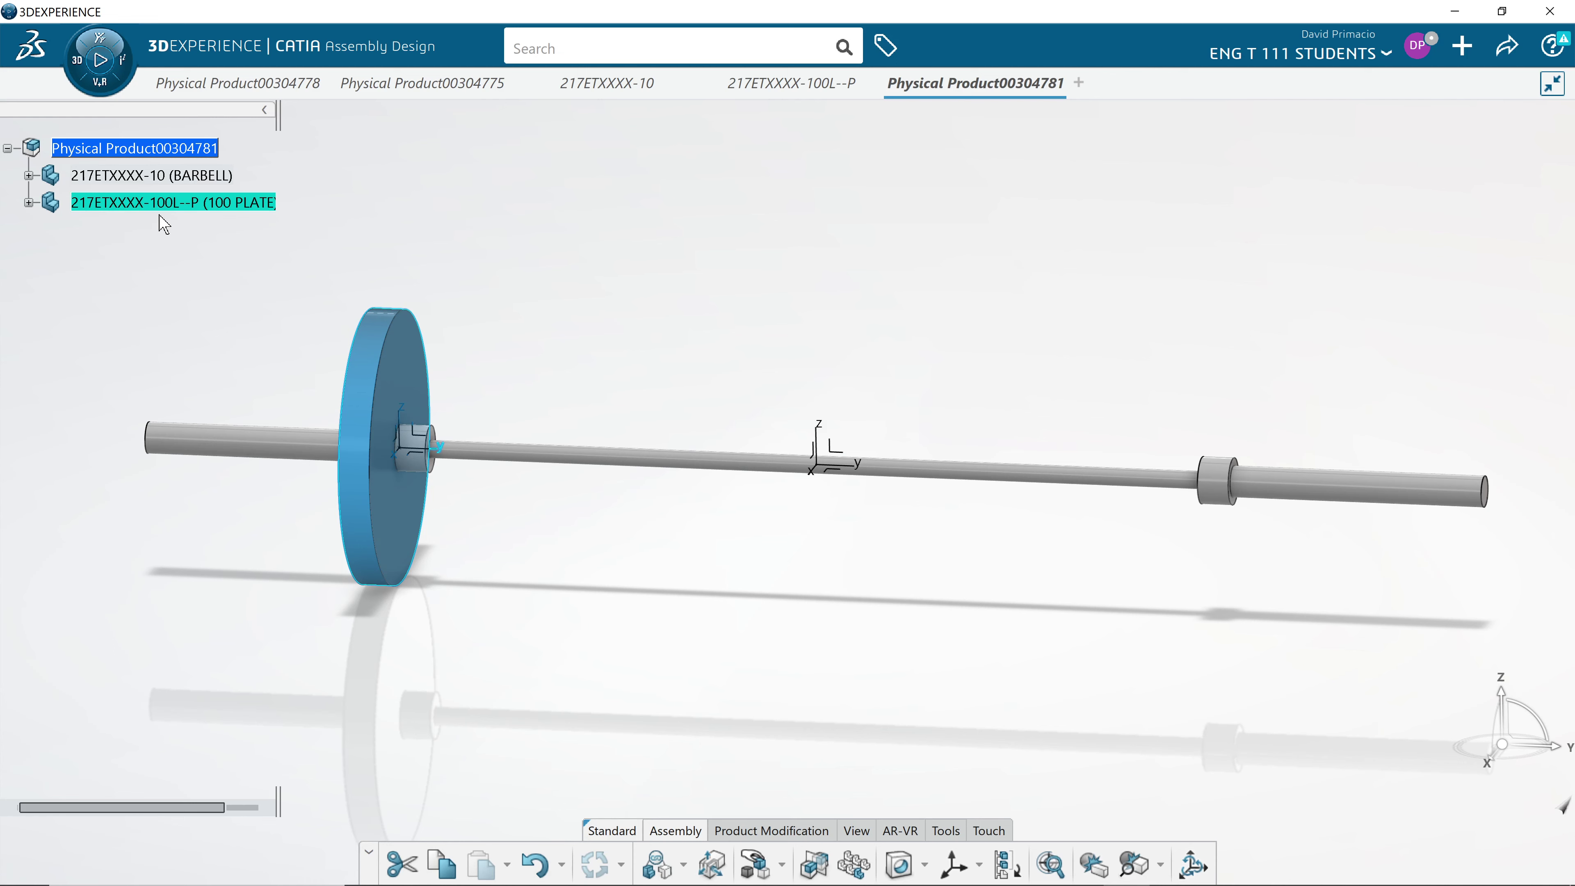
click(760, 87)
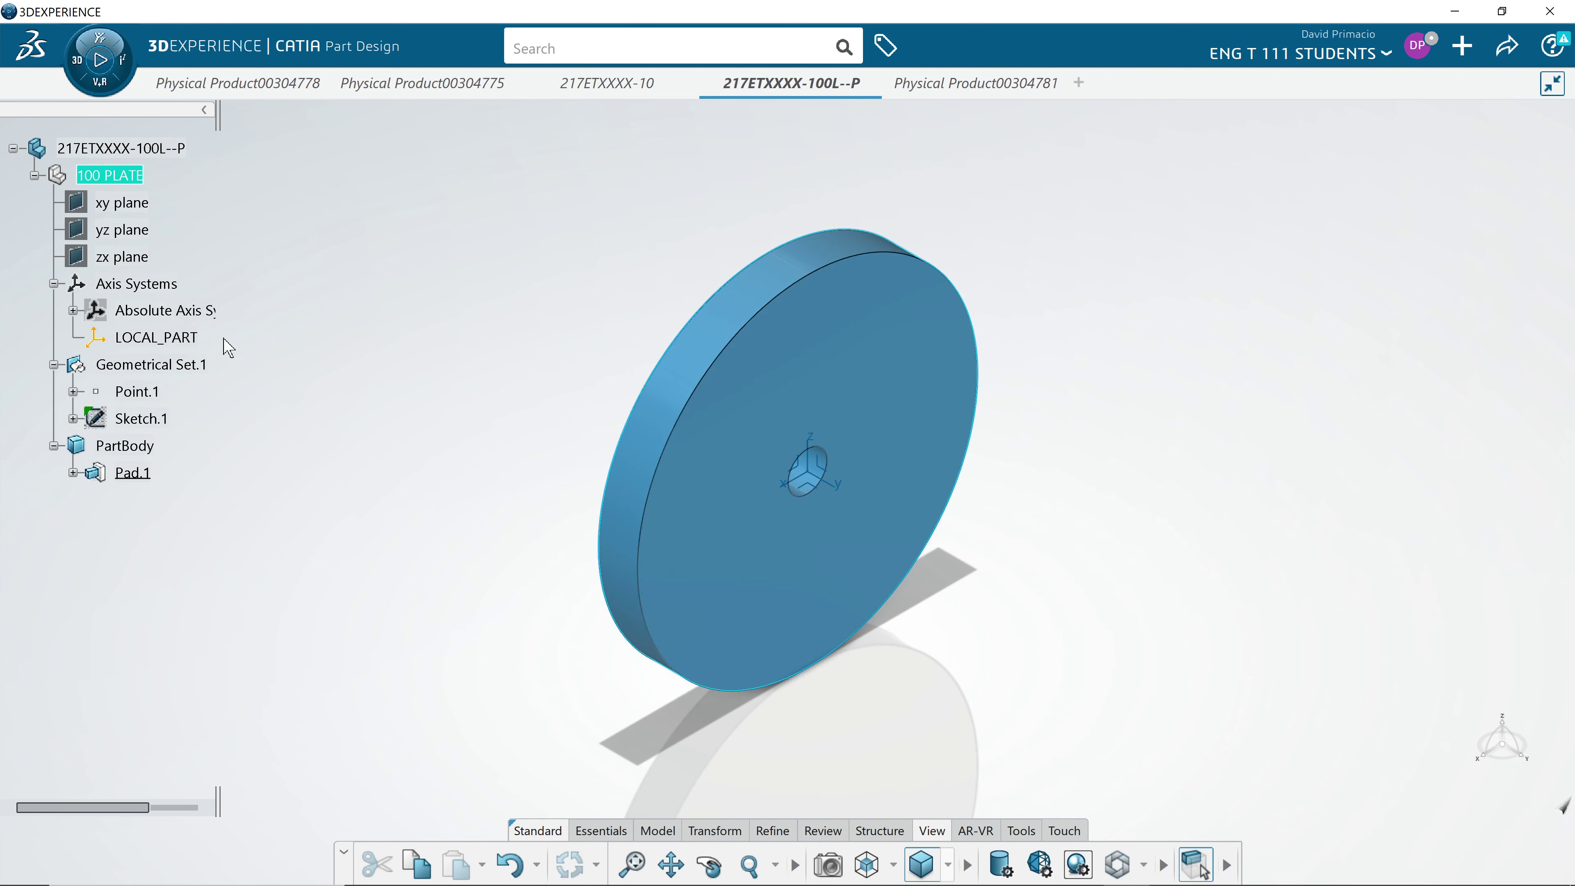
click(927, 87)
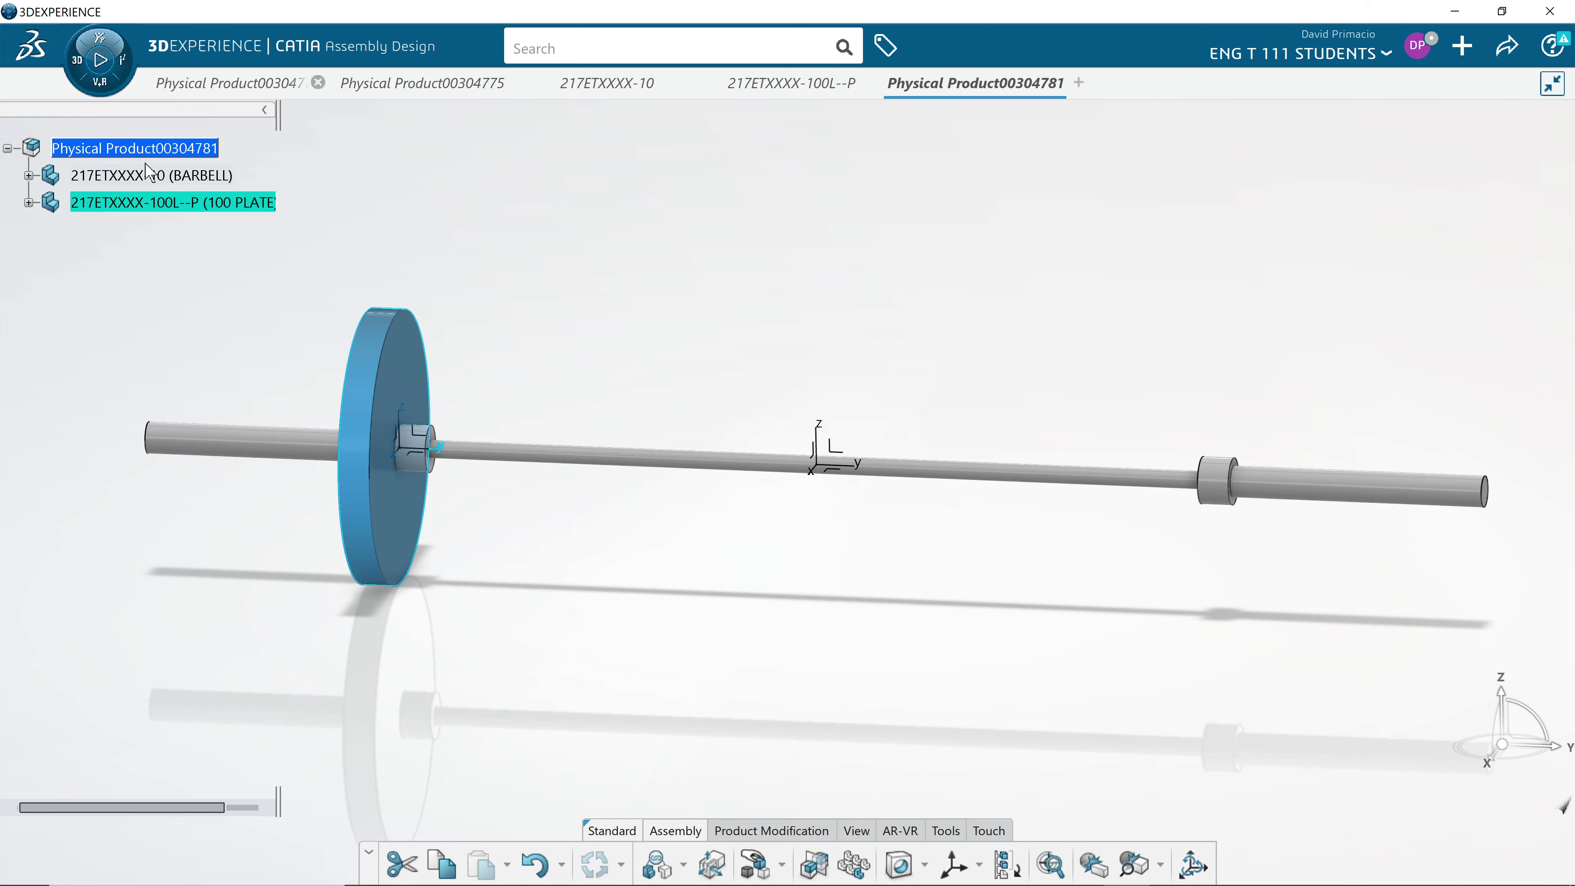
Set the root assembly's Reference title to 217ETXXXX-1--A in its Properties
right_click(126, 150)
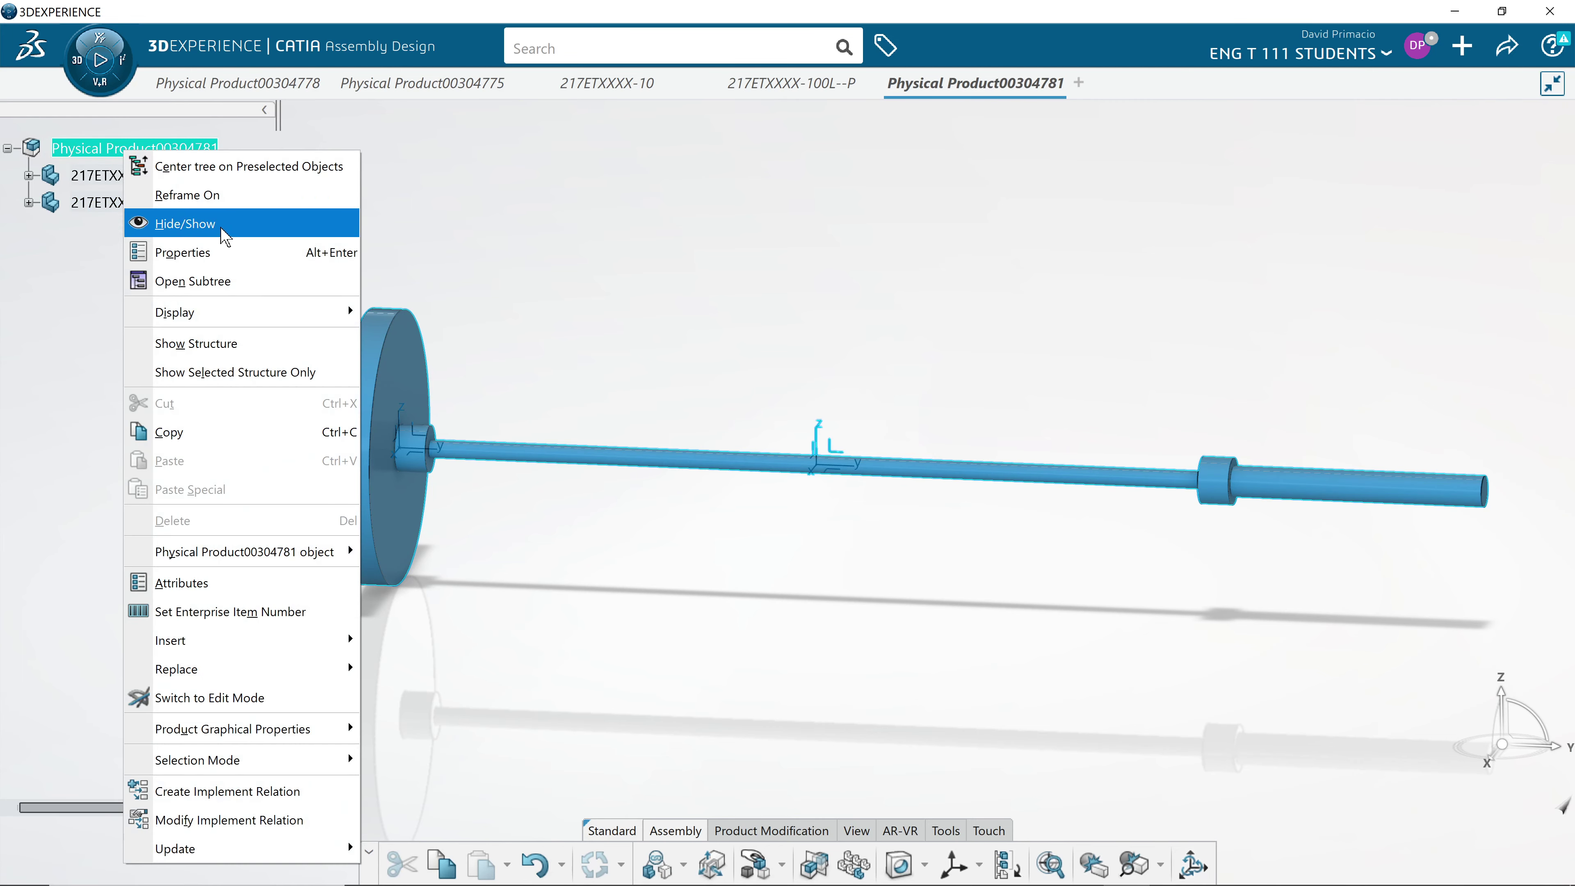
click(238, 264)
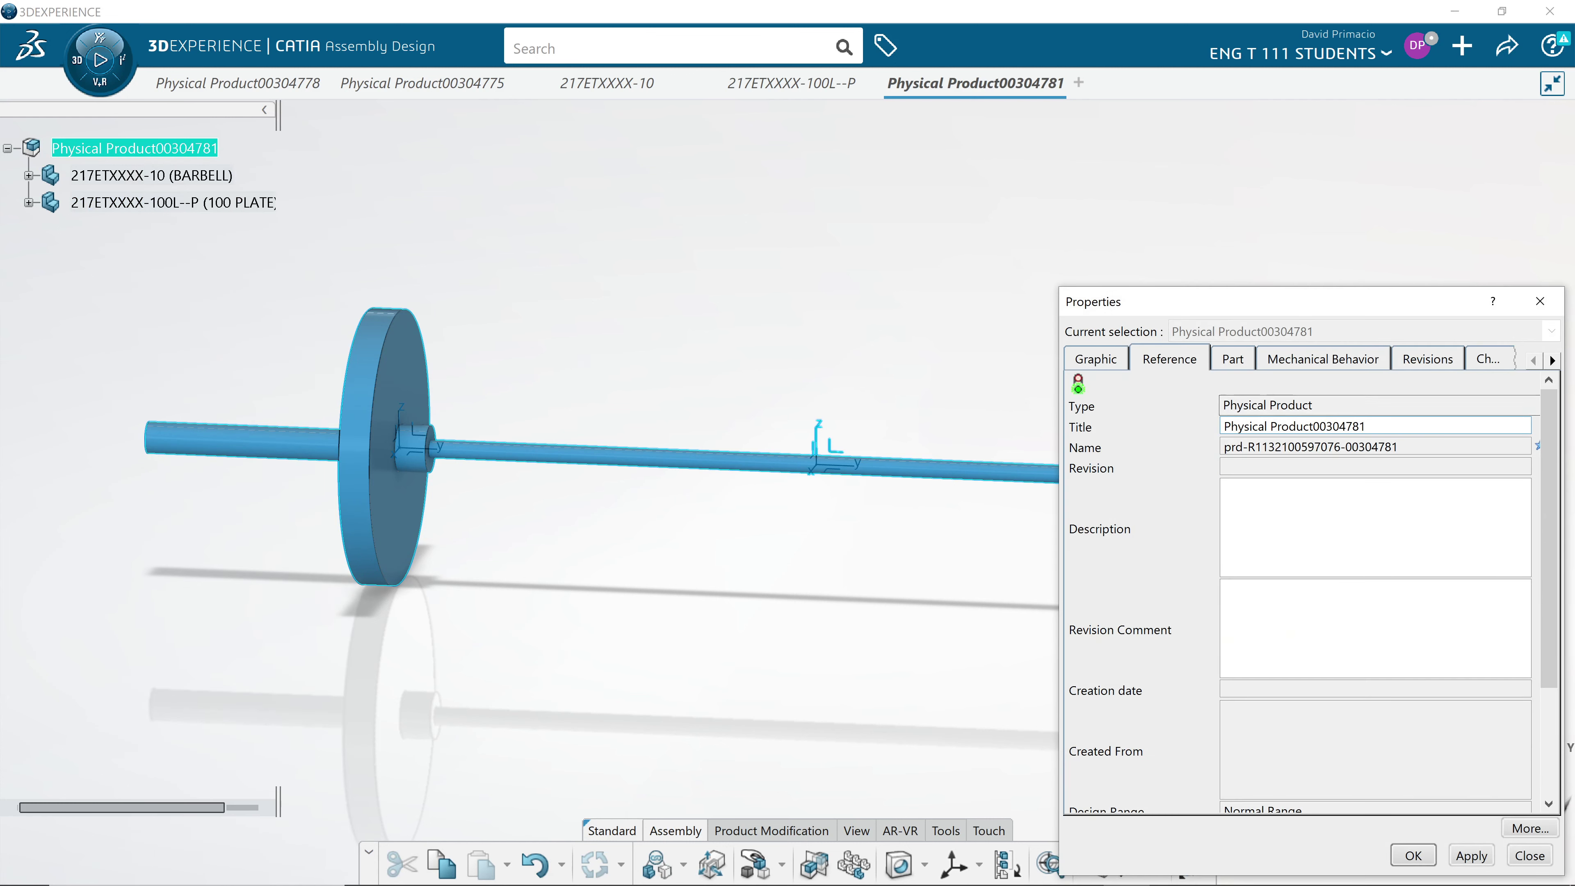
key(ctrl+a)
key(BackSpace)
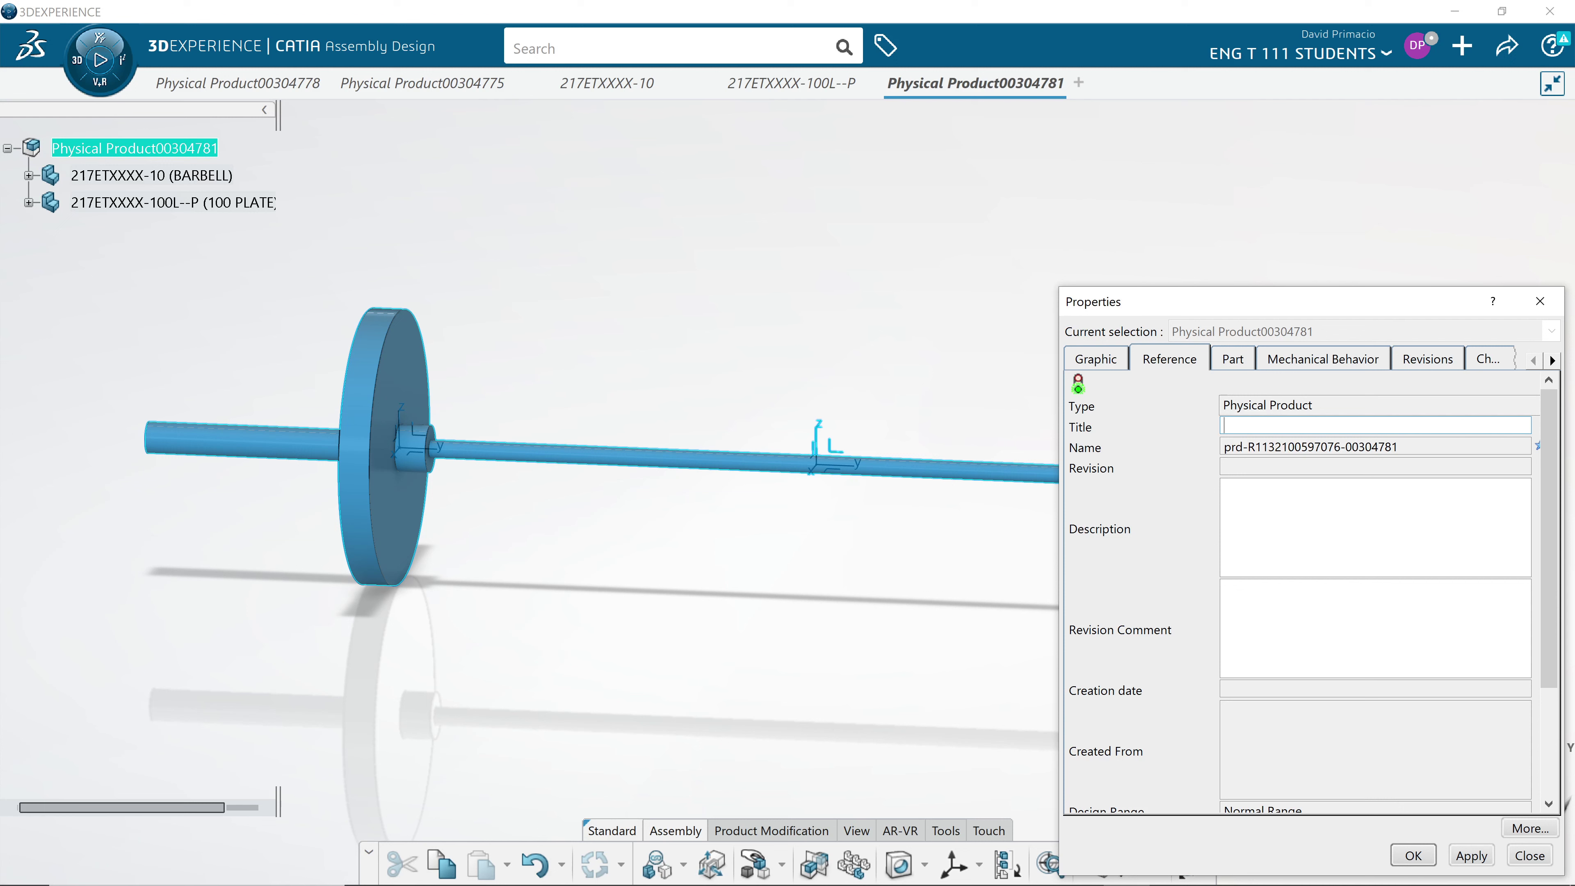
key(ctrl+z)
text(217ETXXXX-10)
key(BackSpace)
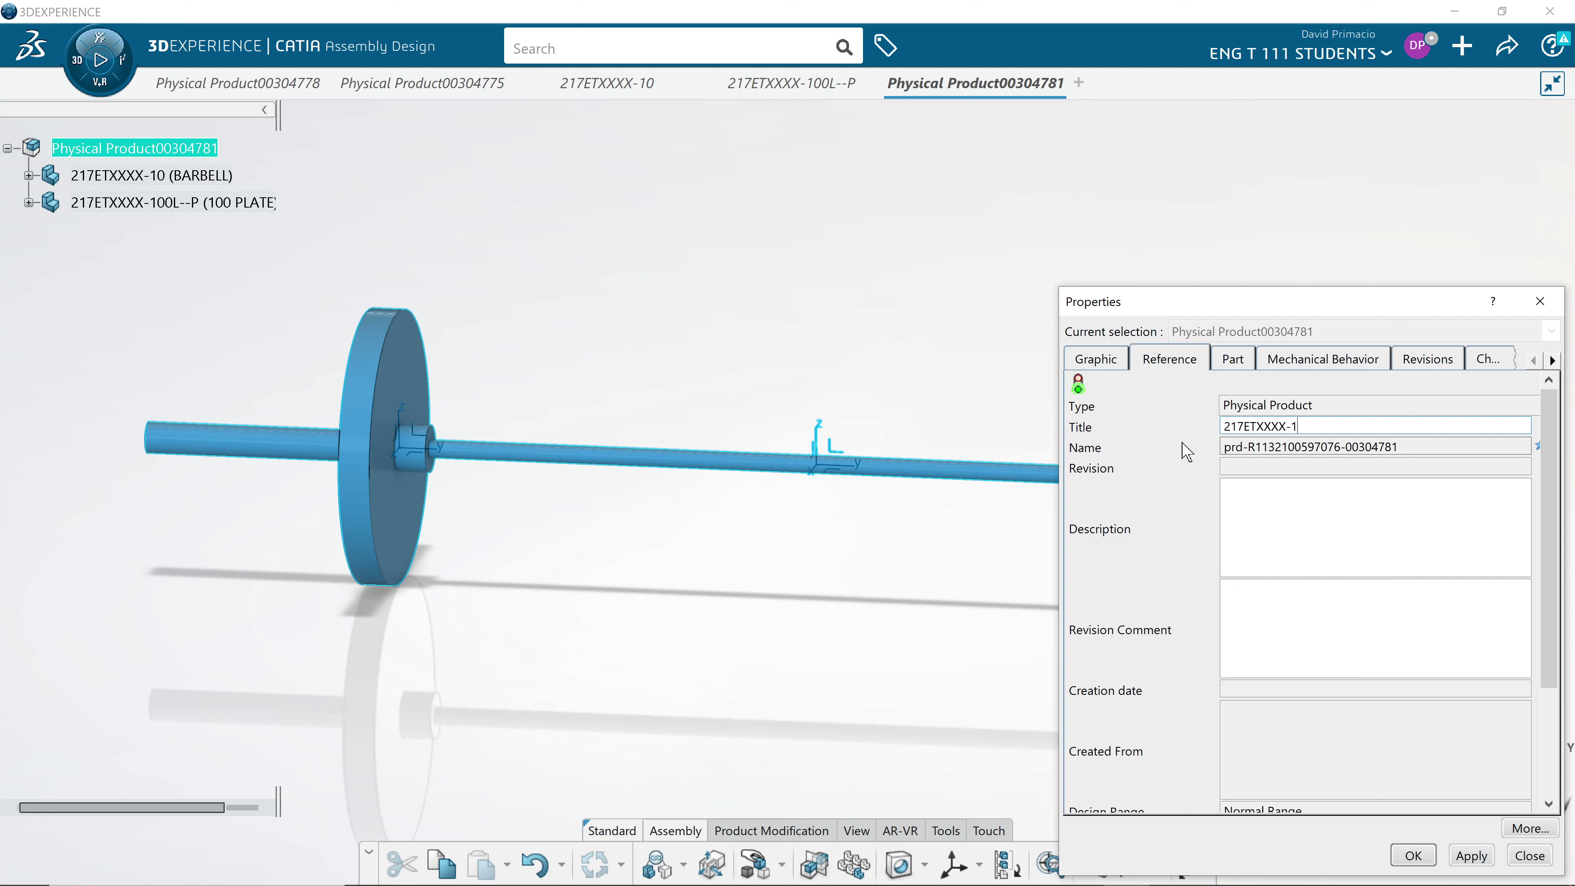
text(--)
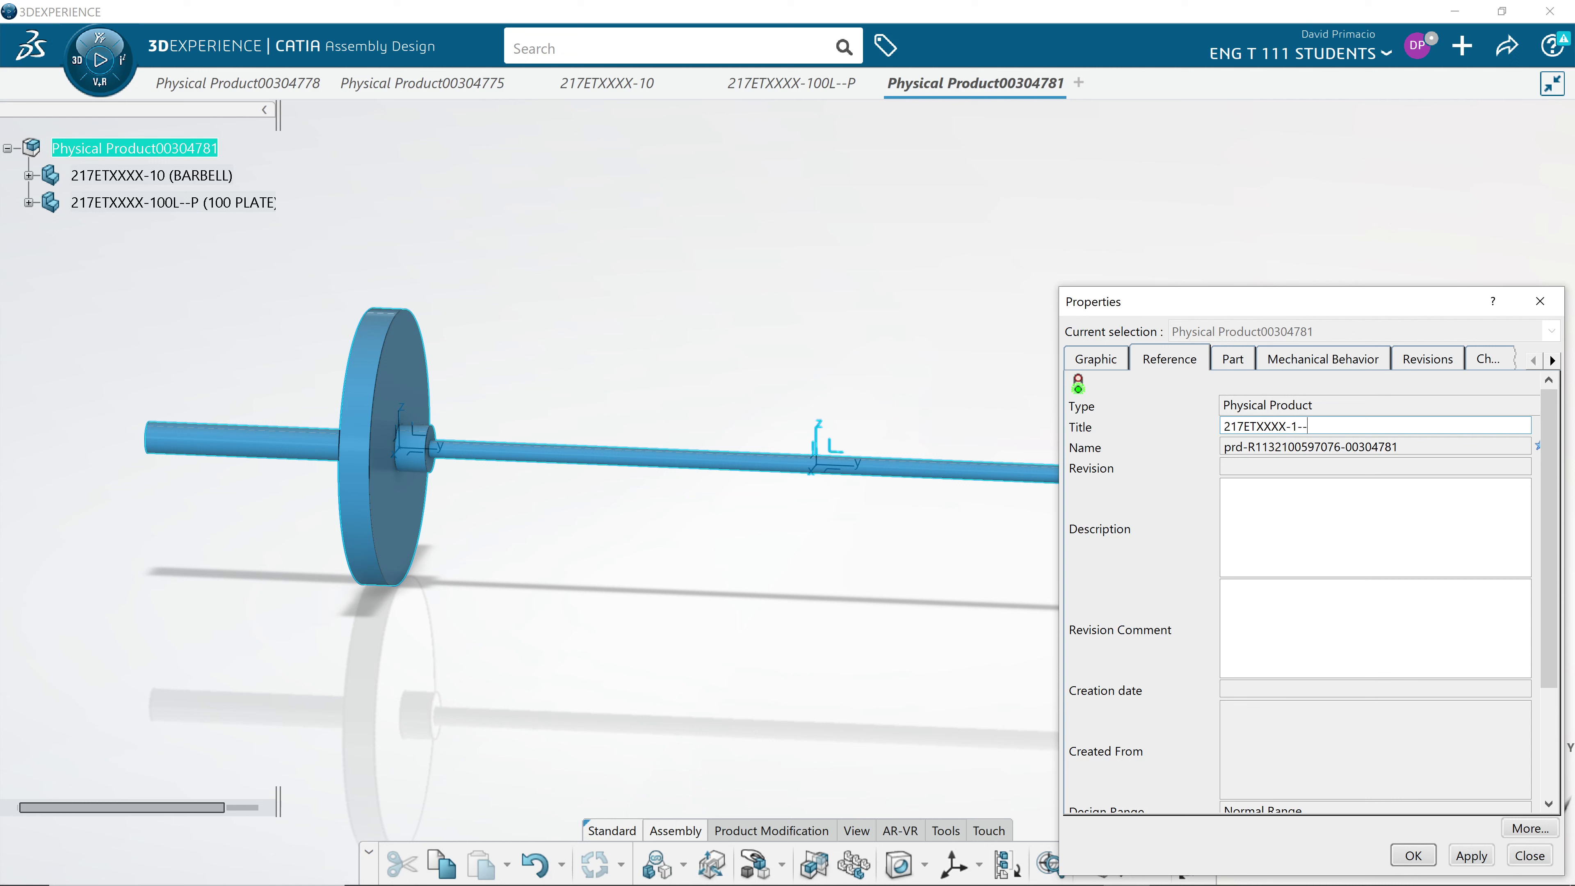
text(A)
key(Return)
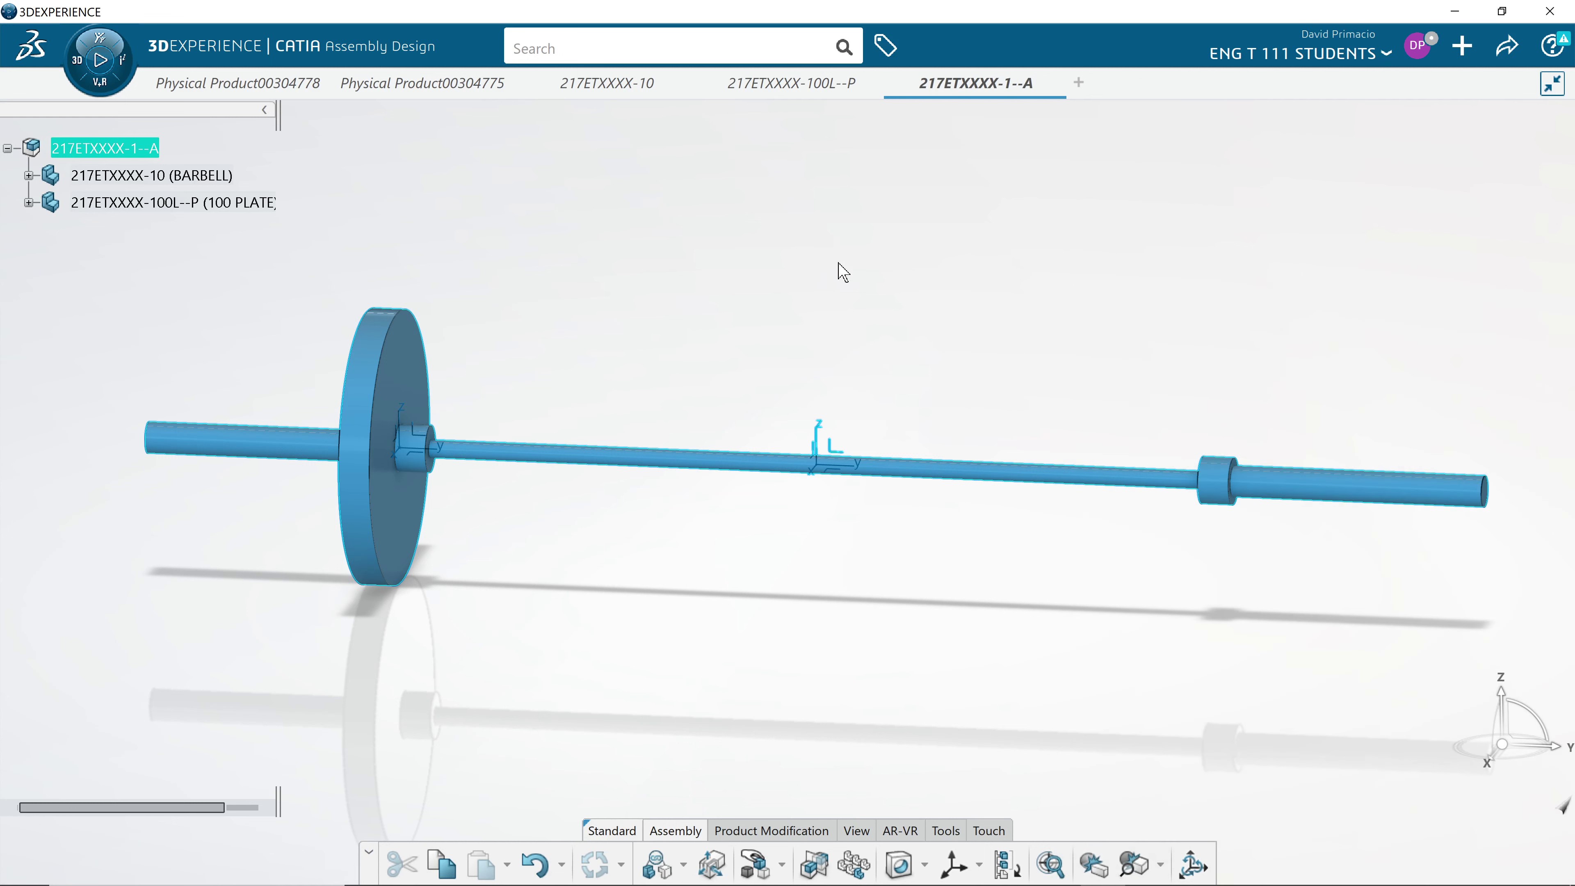
Insert a new 3D Part, Physical Product00304782, under the root 217ETXXXX-1--A
click(666, 270)
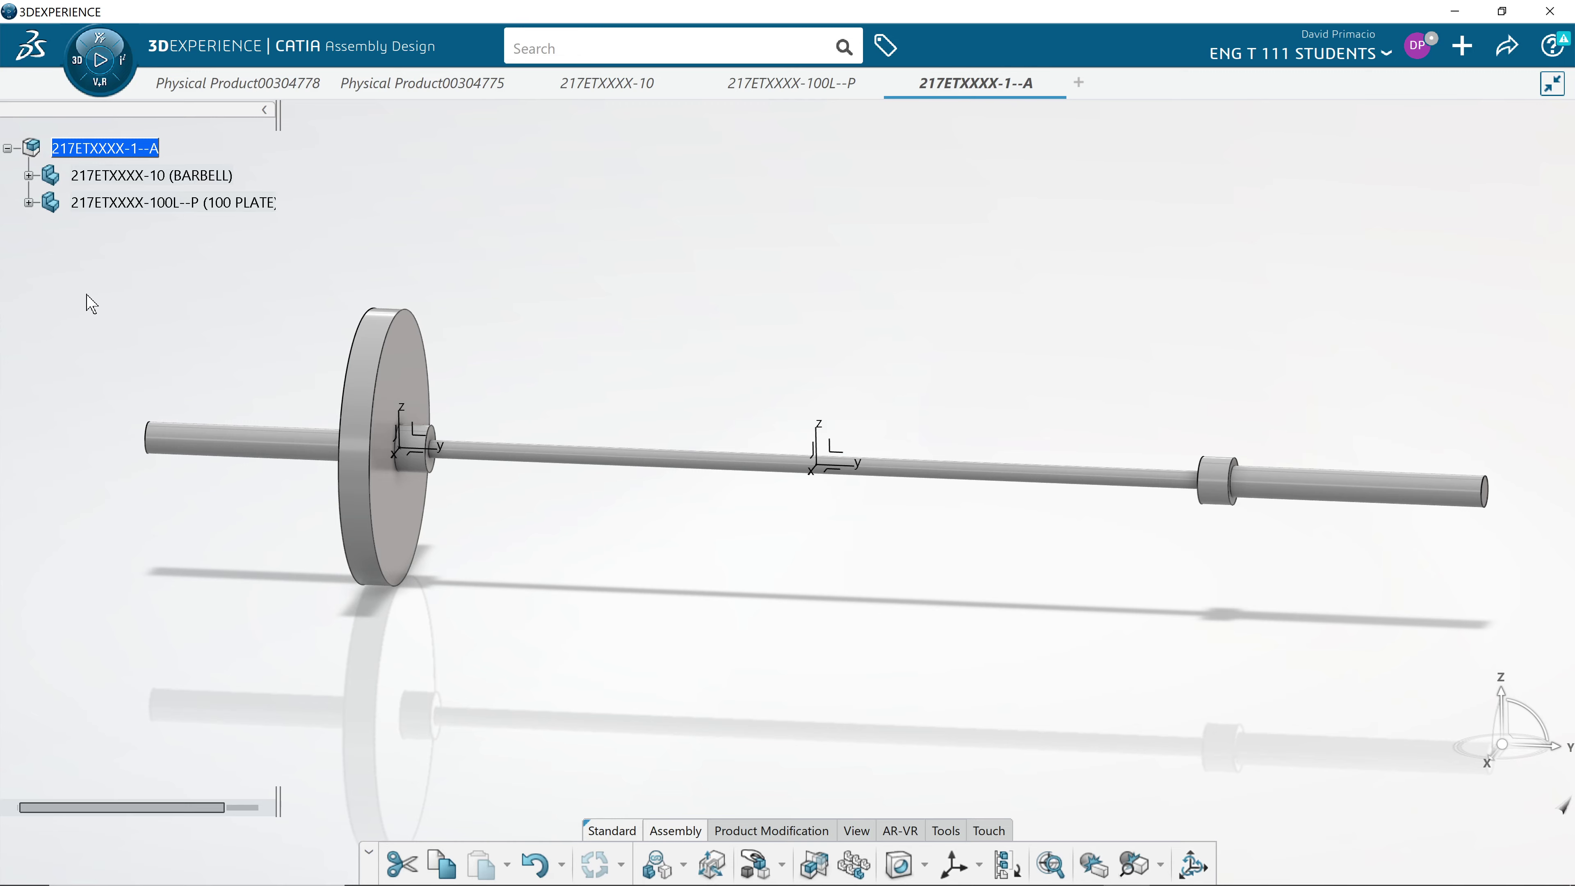
right_click(112, 144)
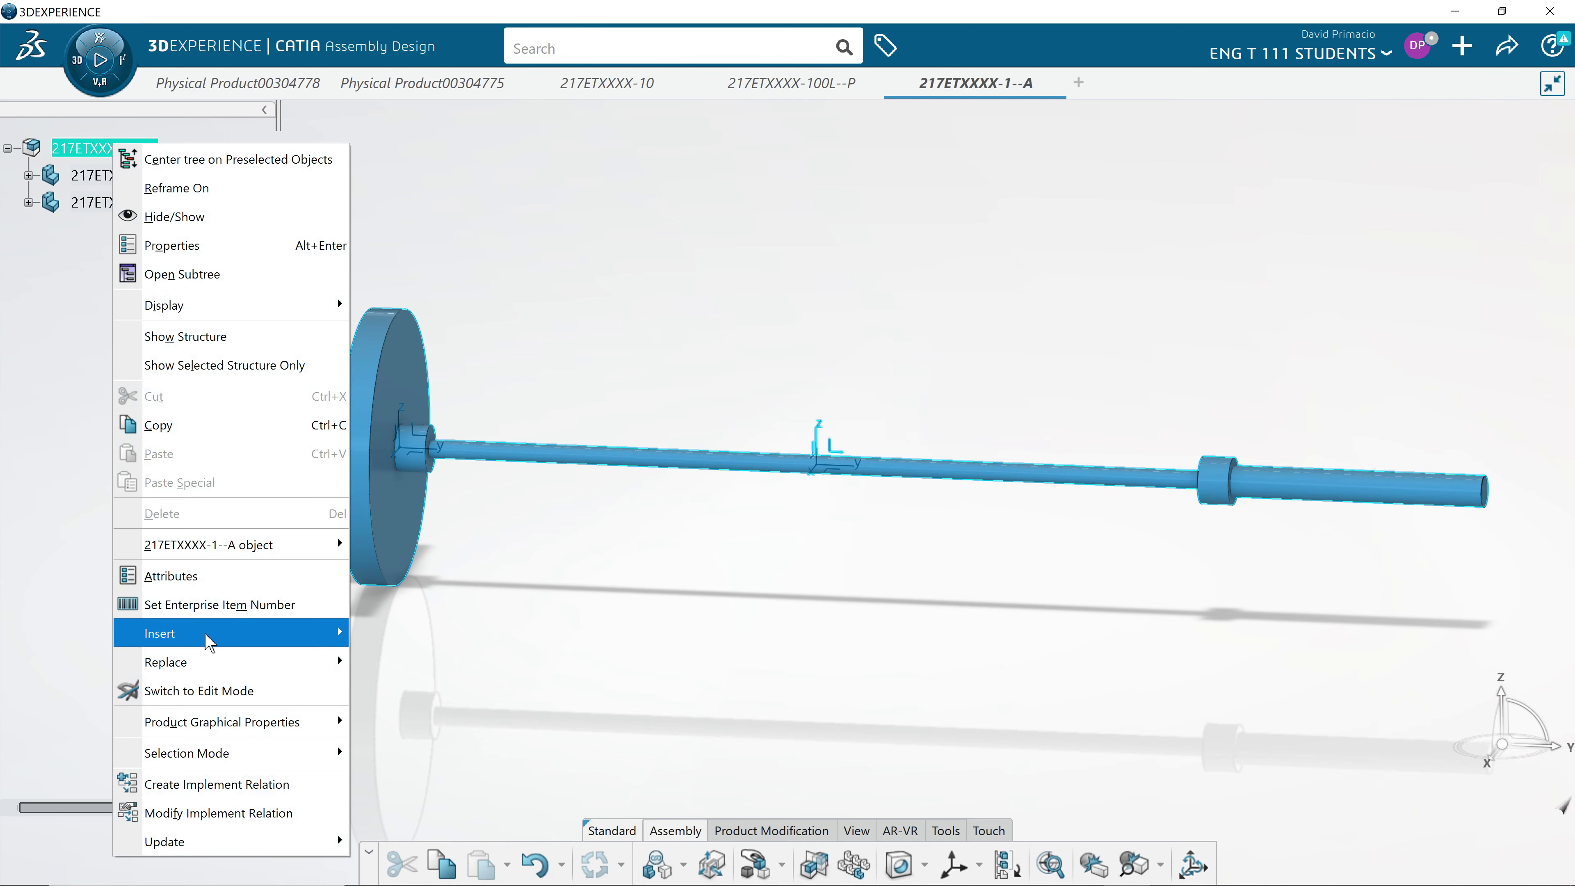
mouse_move(211, 634)
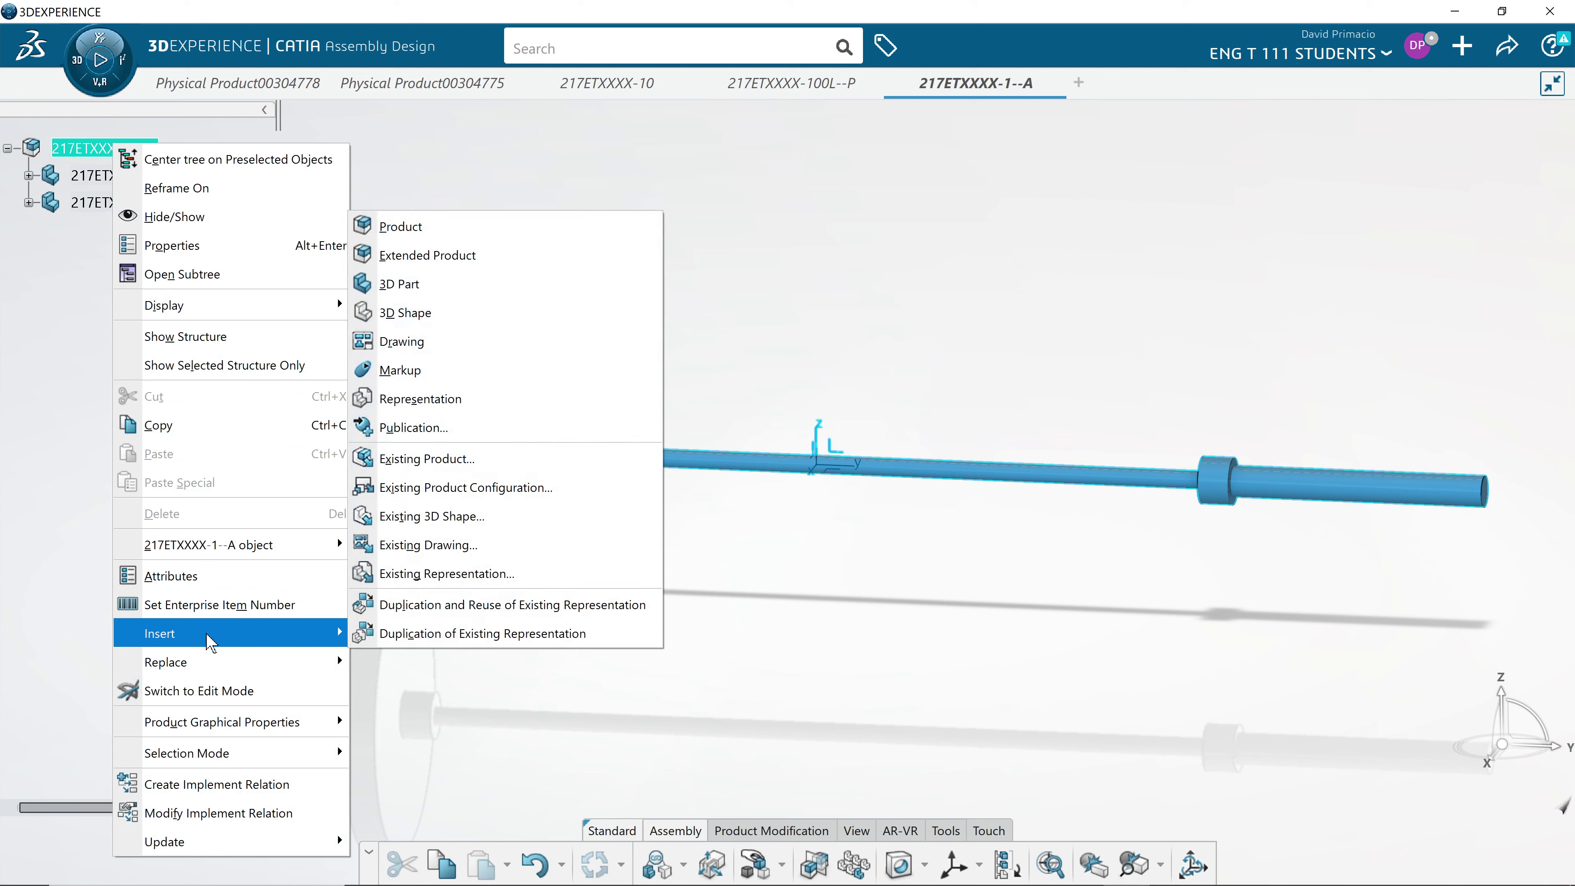
click(451, 301)
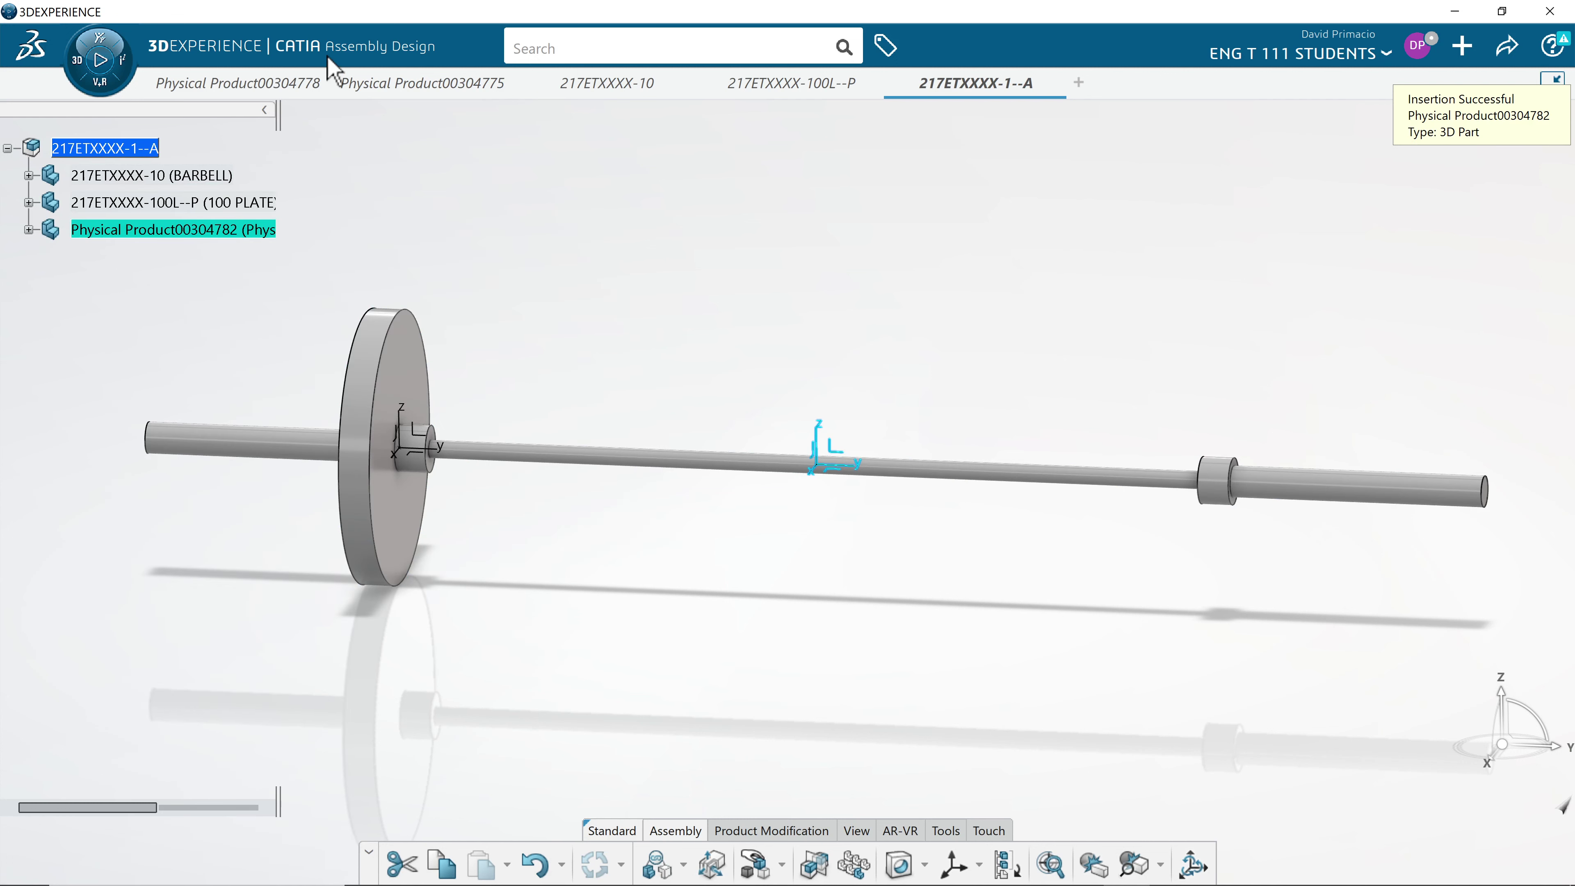
mouse_move(238, 83)
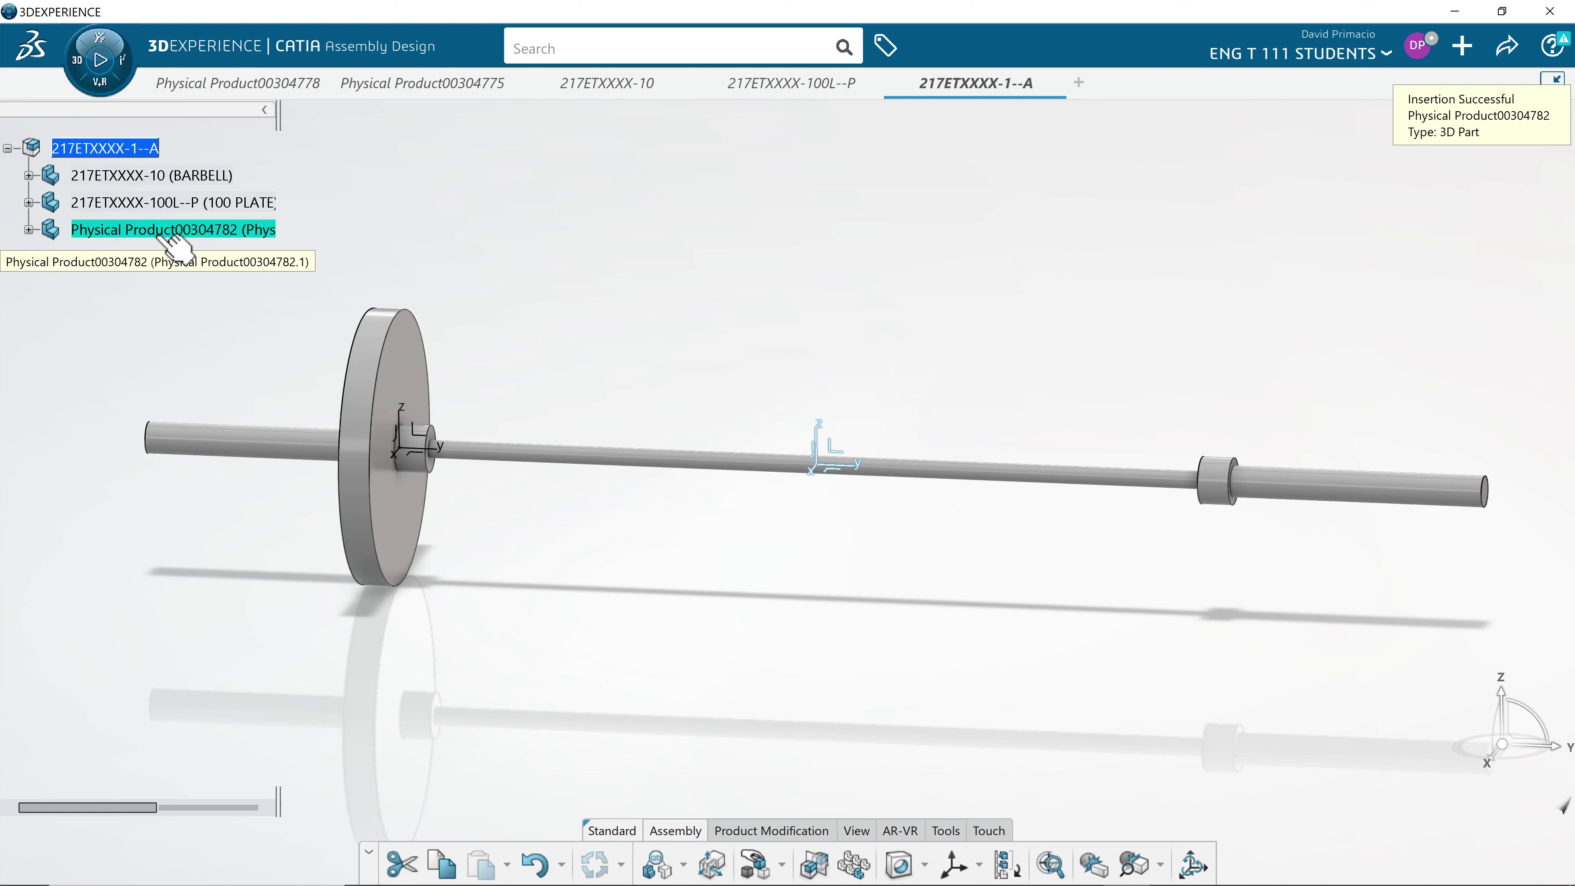
Expand Physical Product00304782 and open 3D Shape00284639 for editing
click(159, 234)
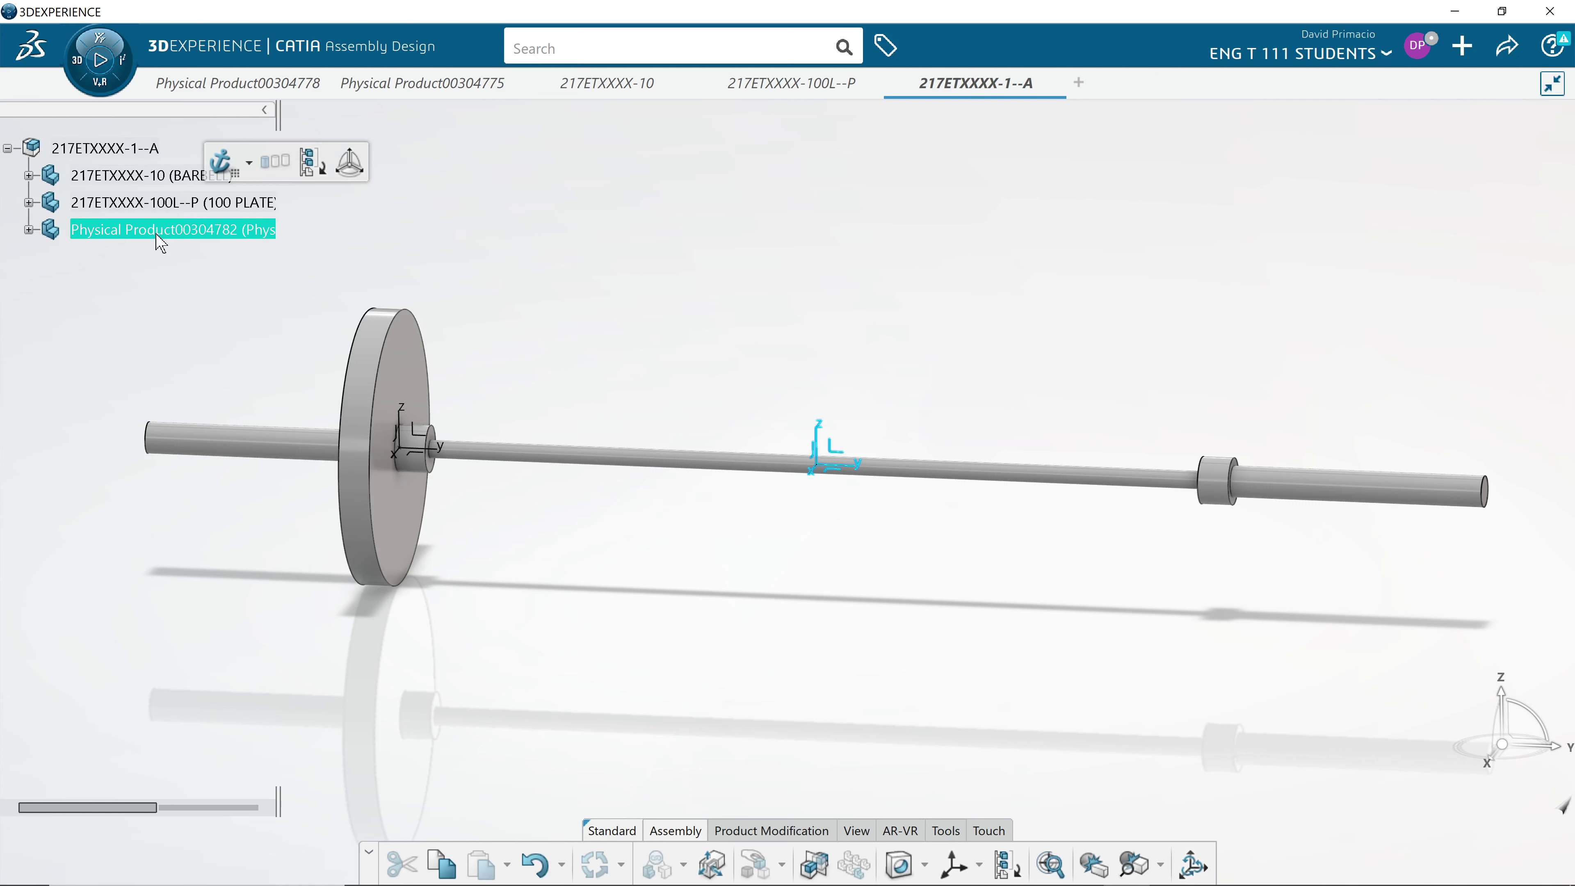
click(30, 230)
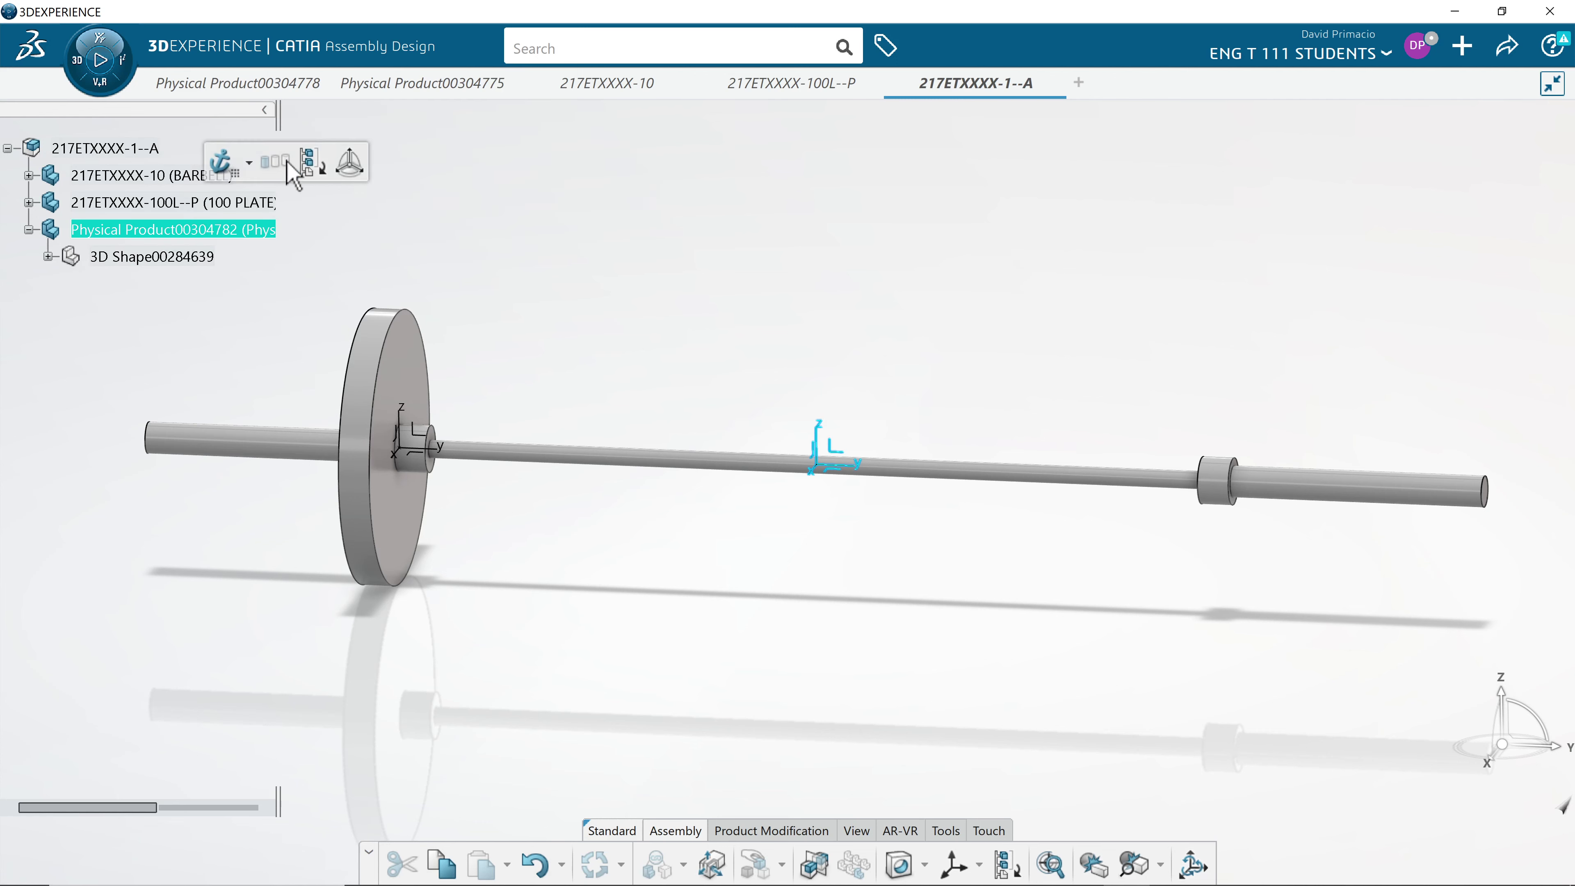
double_click(157, 258)
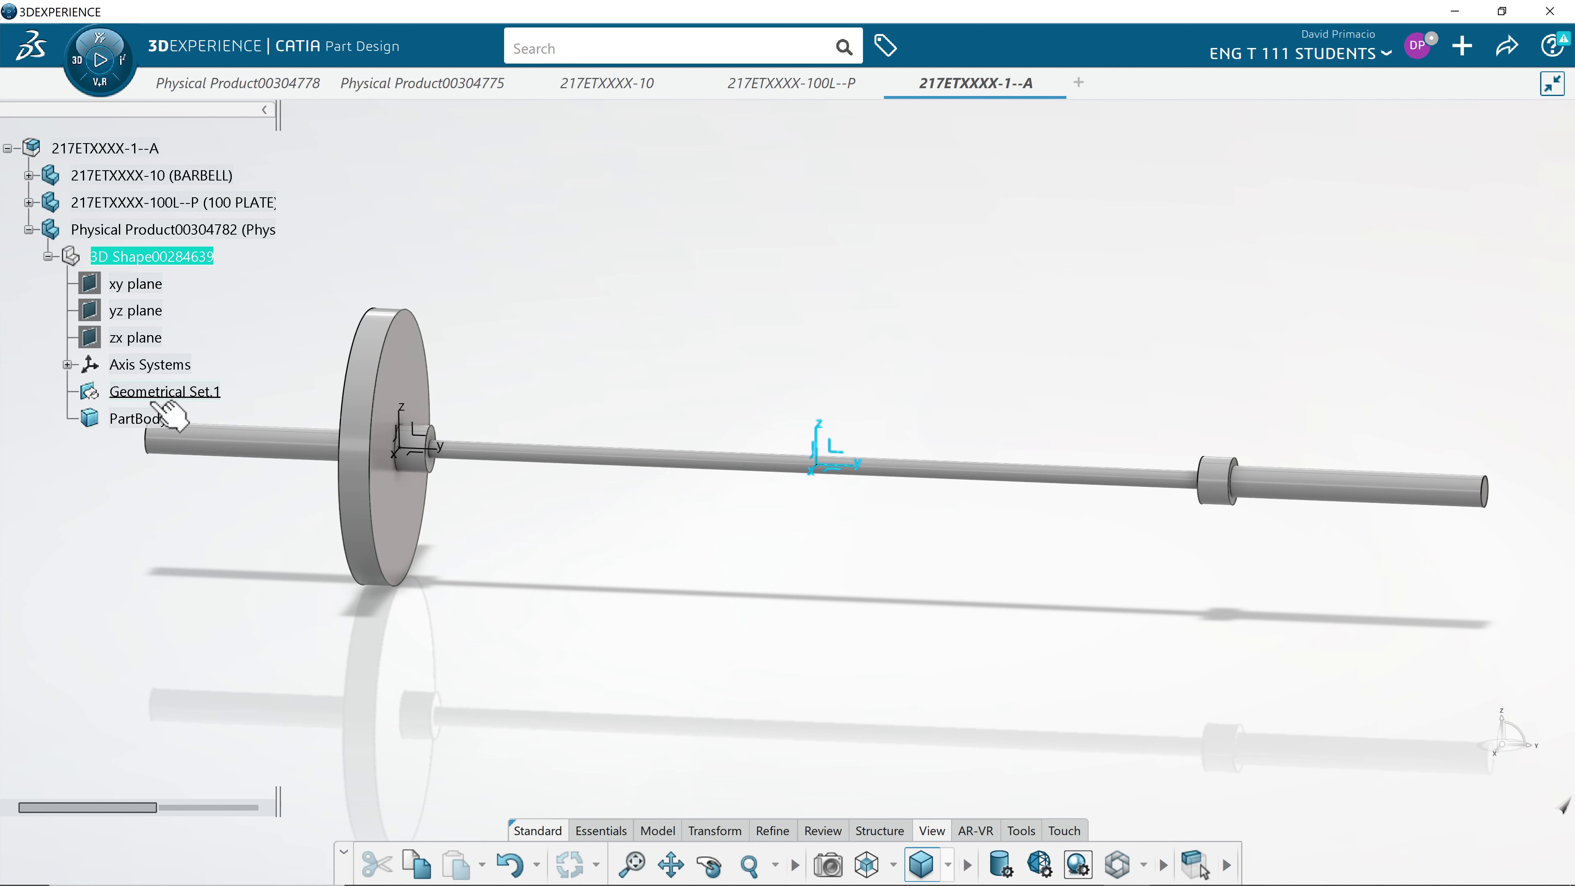
Define Geometrical Set.1 as the in-work object and show the modelling tools
right_click(135, 421)
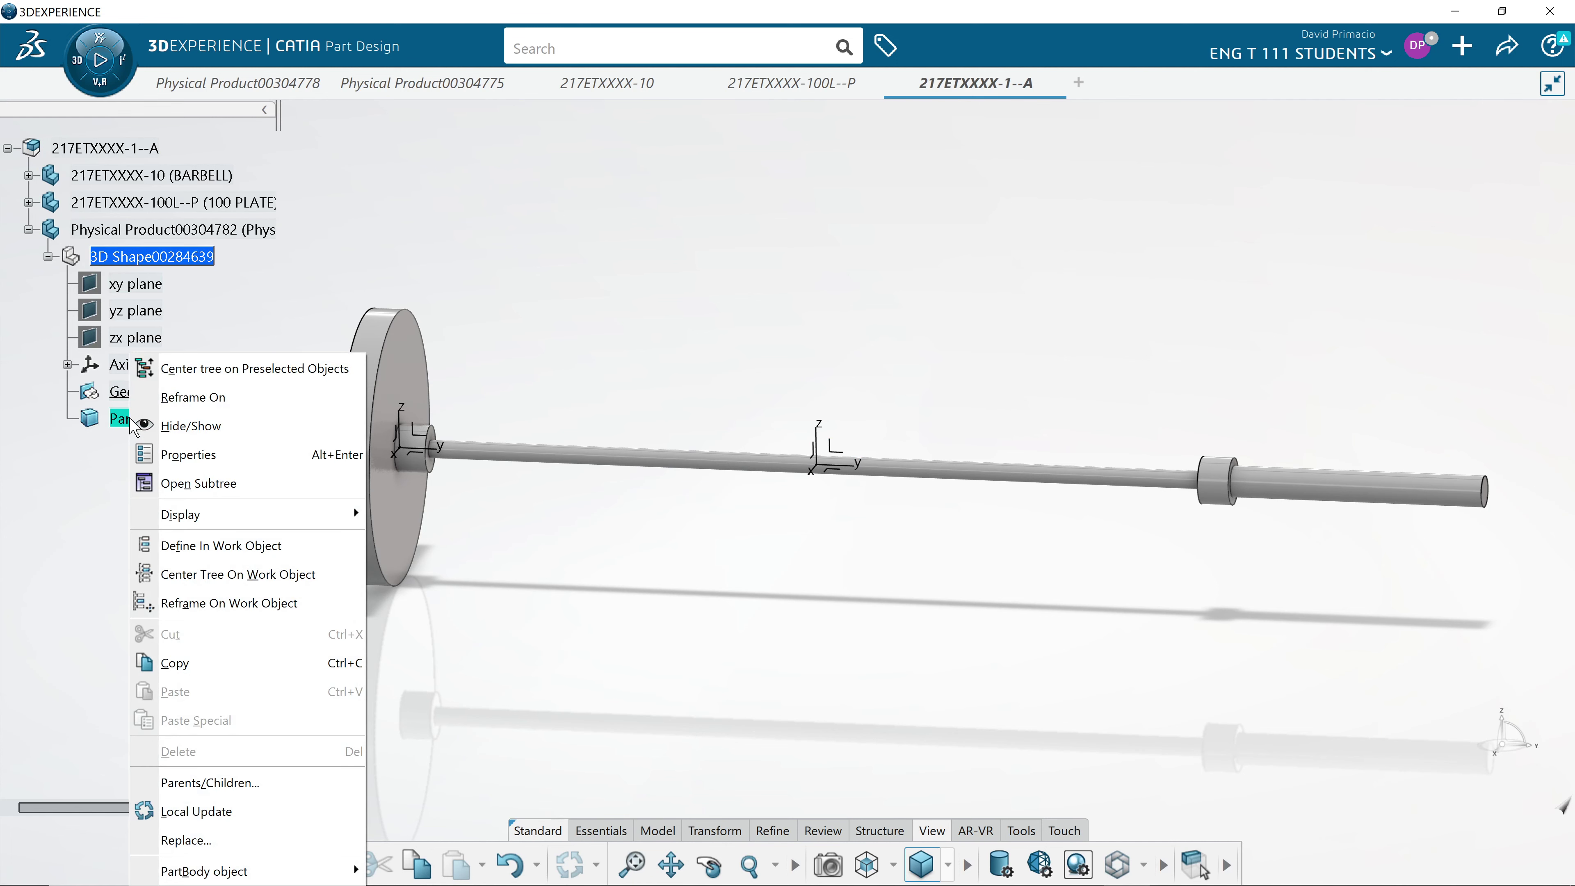
click(198, 545)
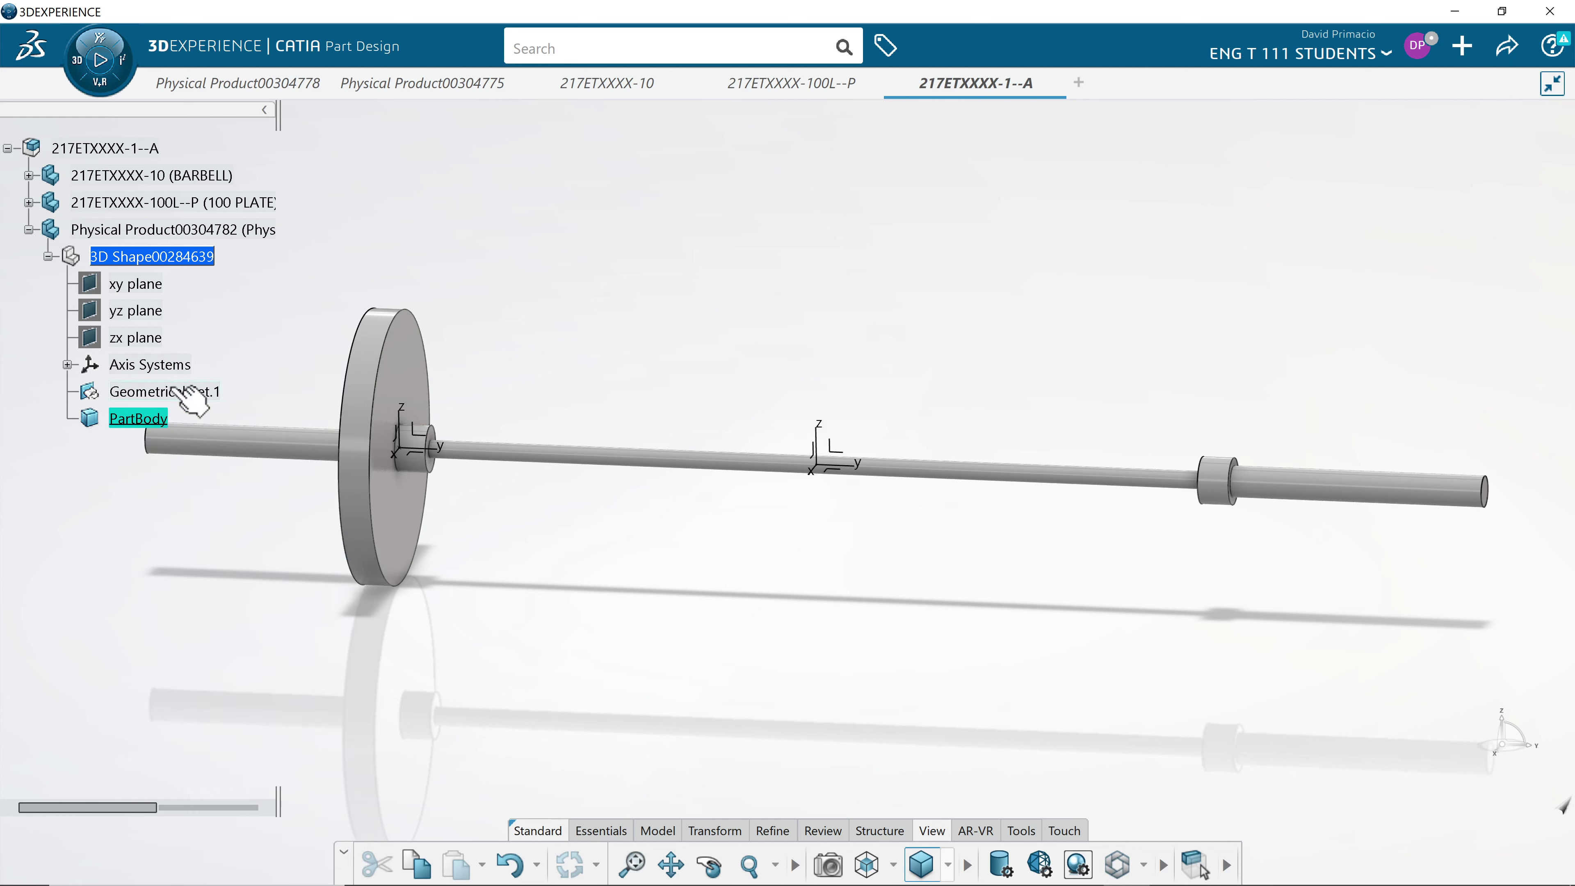
right_click(174, 392)
click(261, 545)
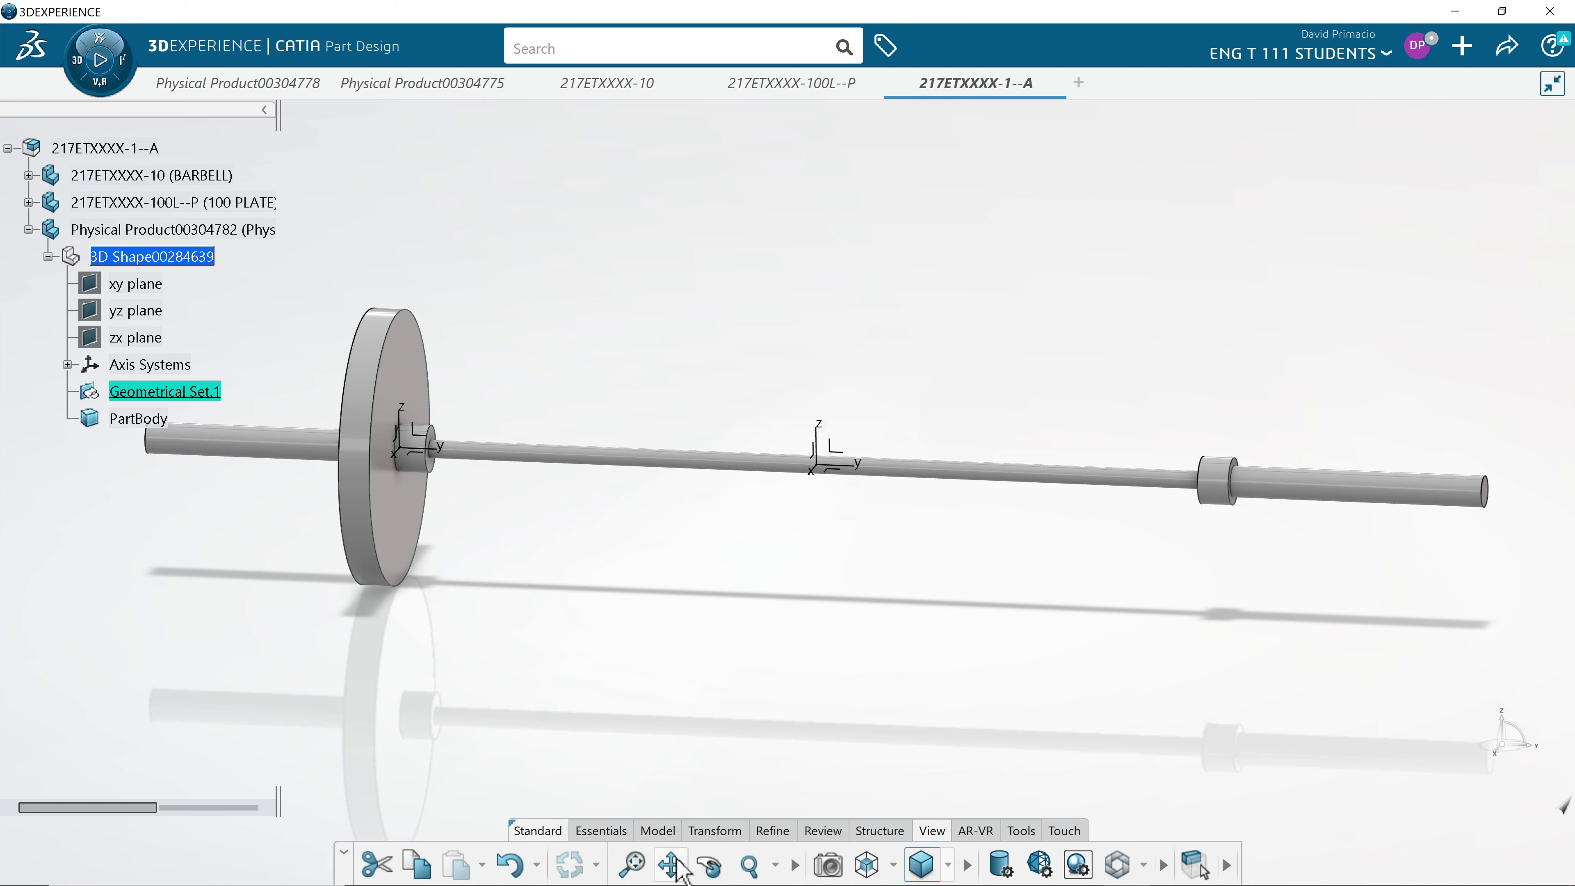
click(648, 834)
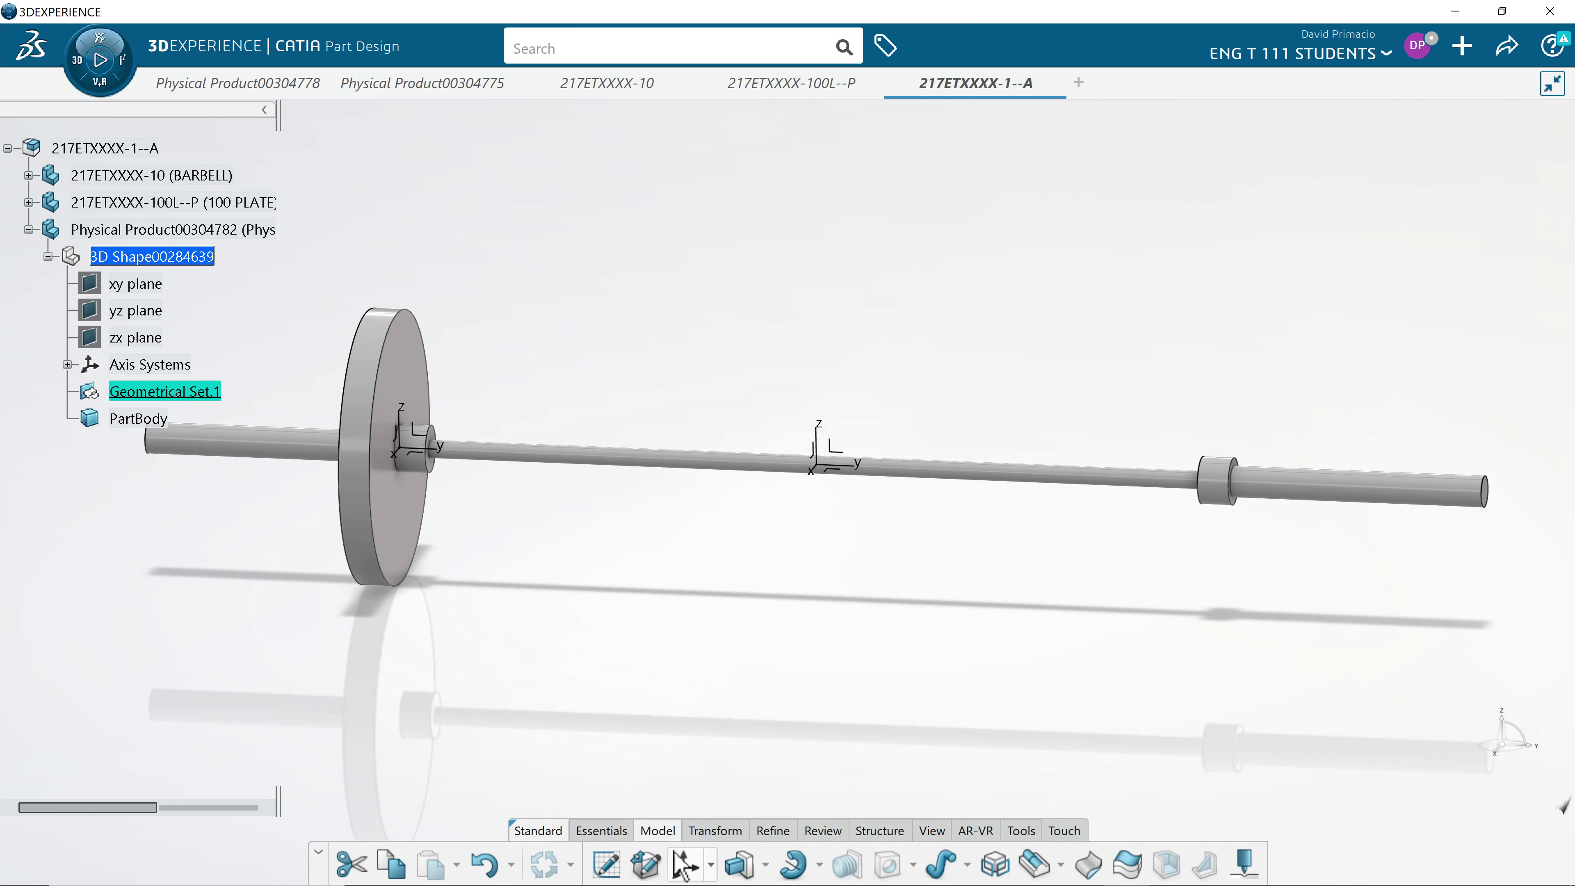
Start a new axis system and create a new point for its origin
click(685, 869)
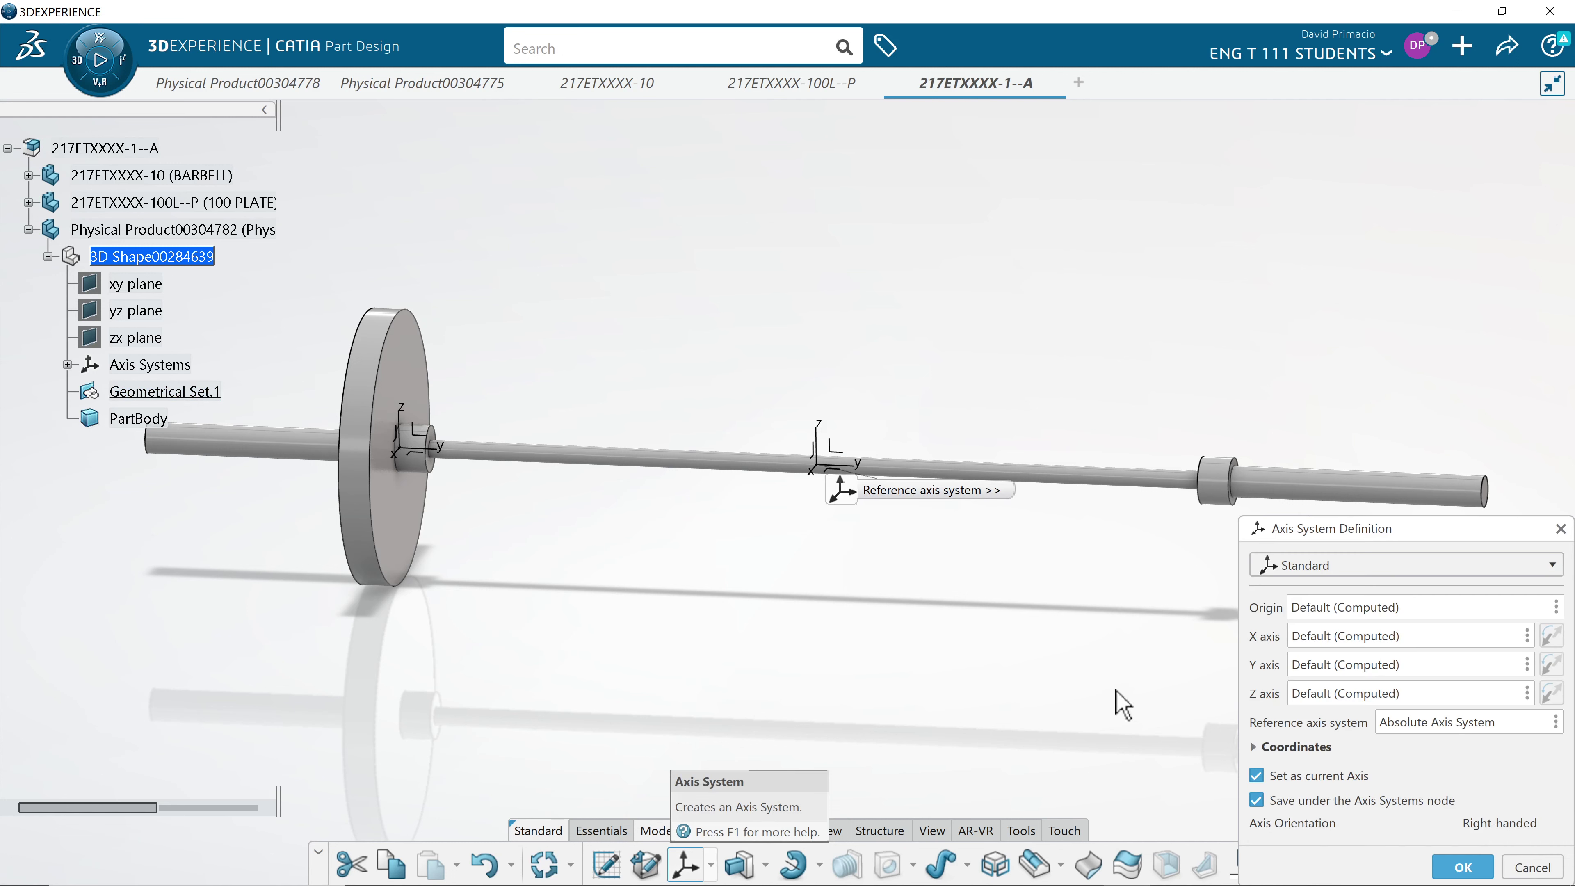
right_click(1324, 611)
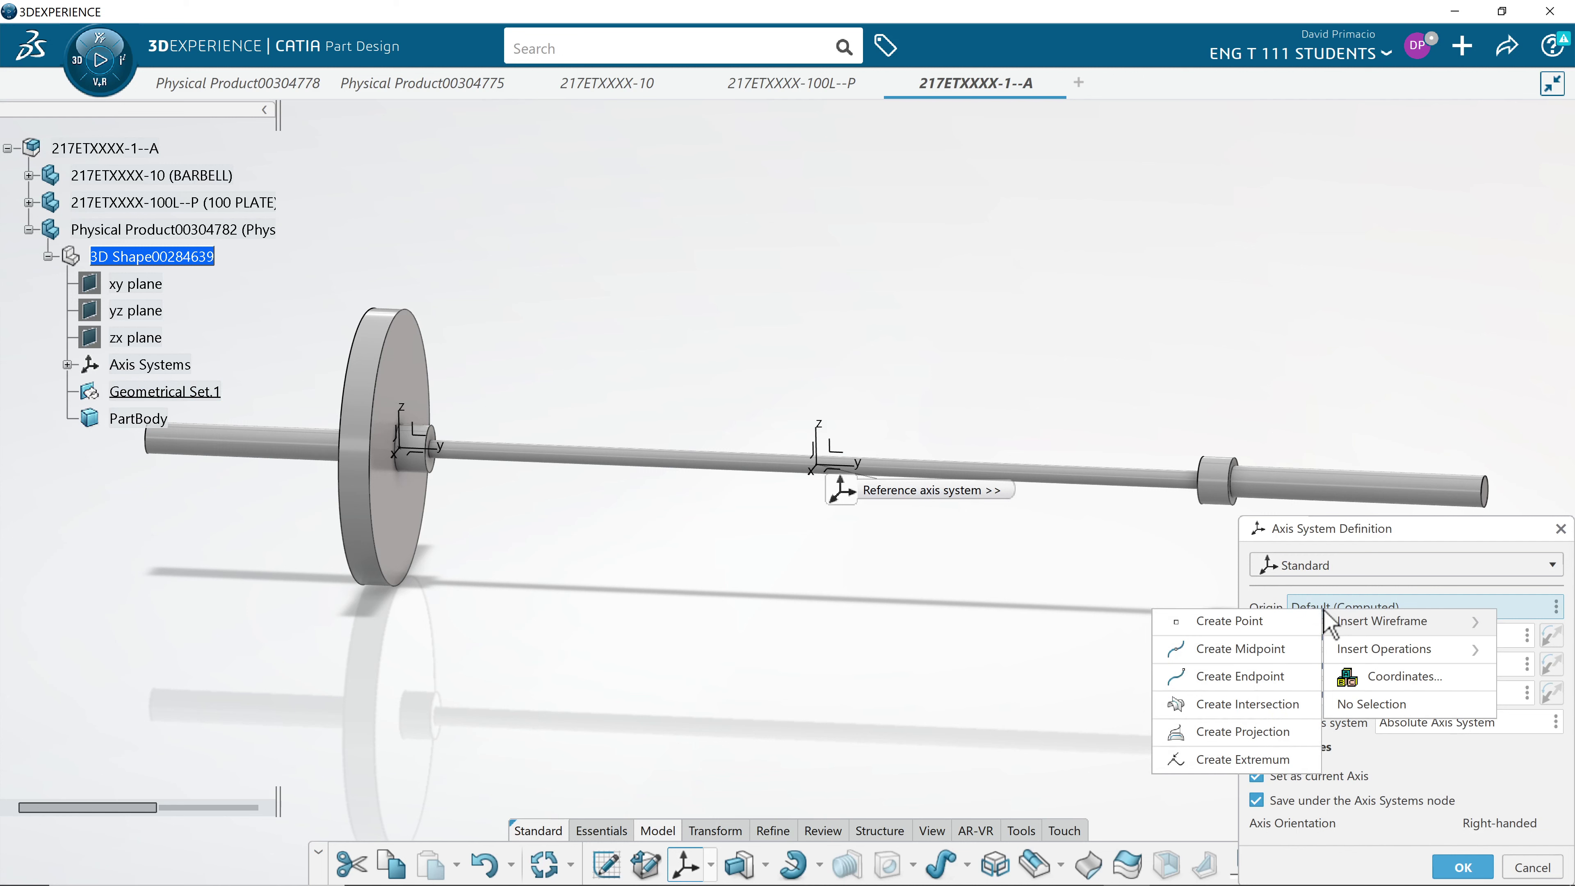
click(1243, 627)
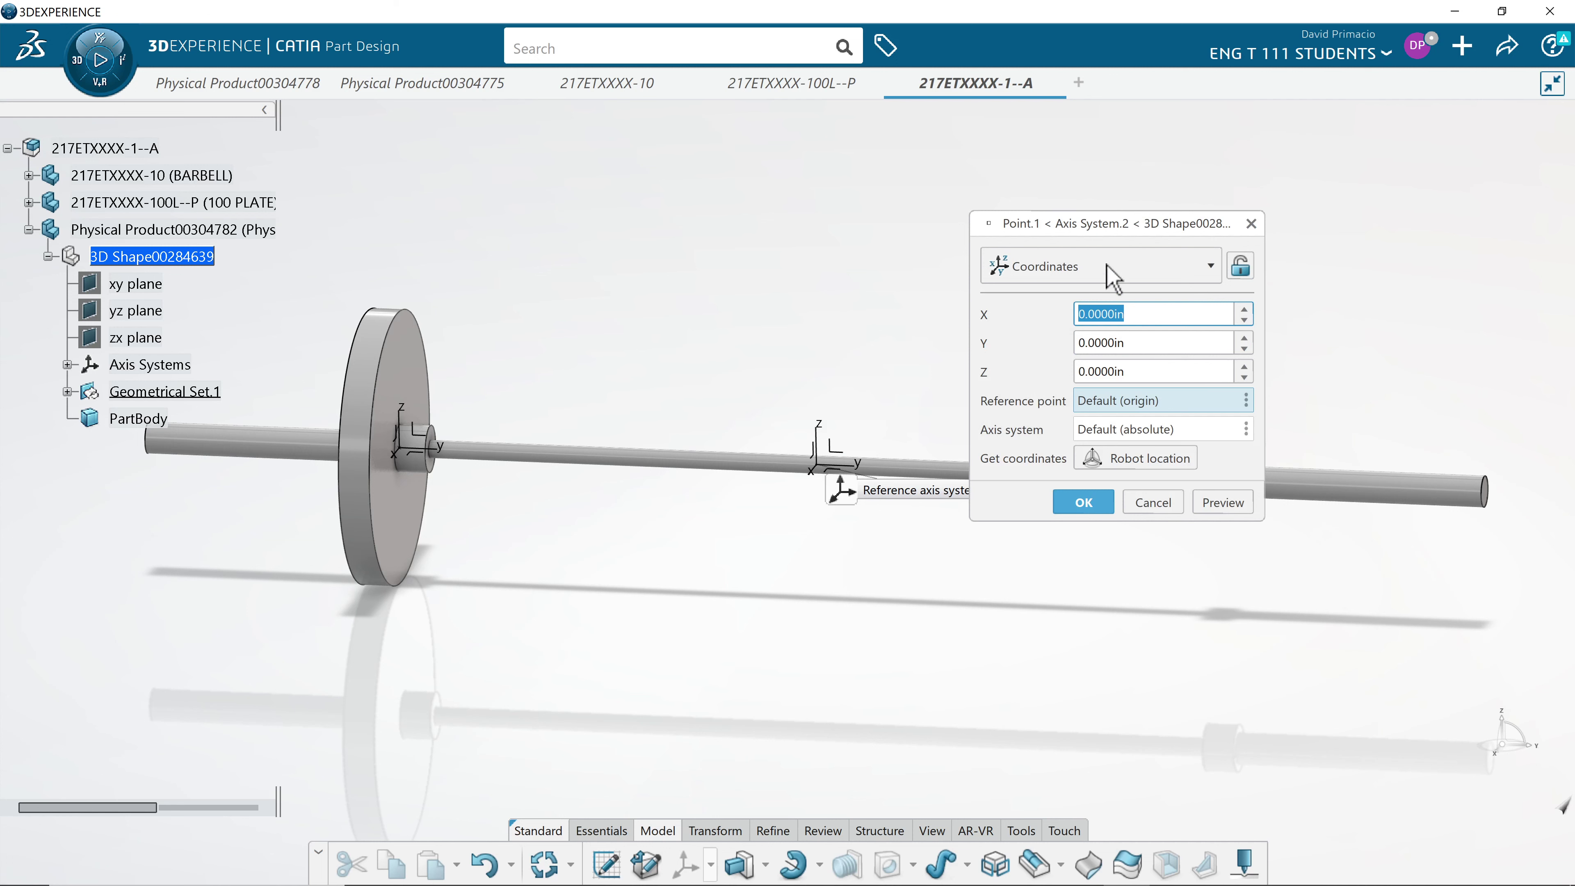
Select the point's Y coordinate, then bring up the Olympic Barbell Exercise instructions in Chrome
drag(1100, 223, 949, 134)
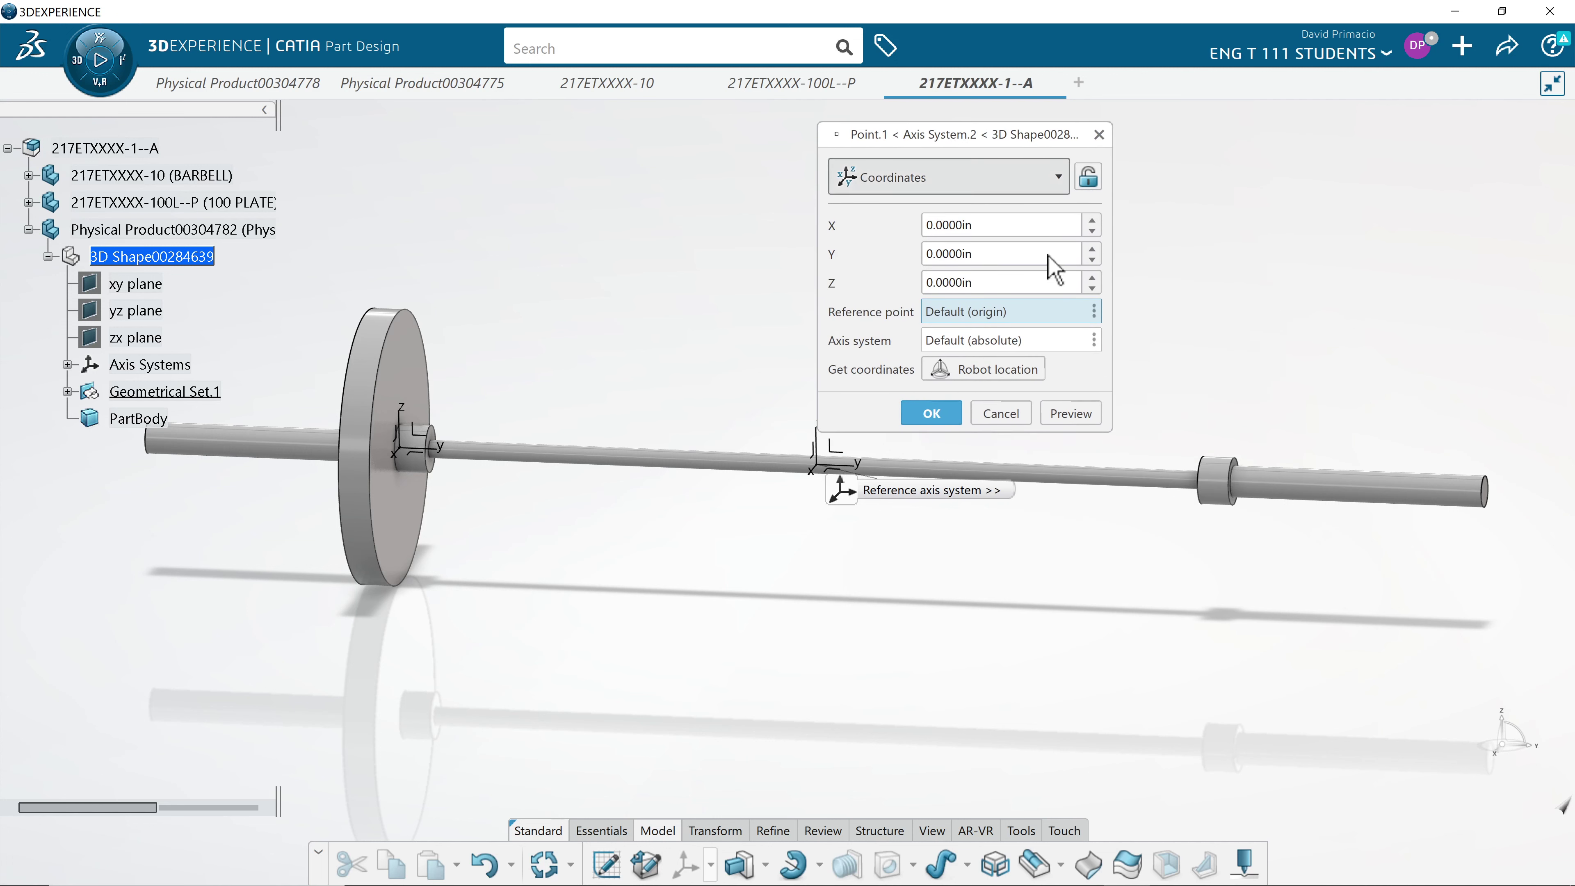
click(997, 283)
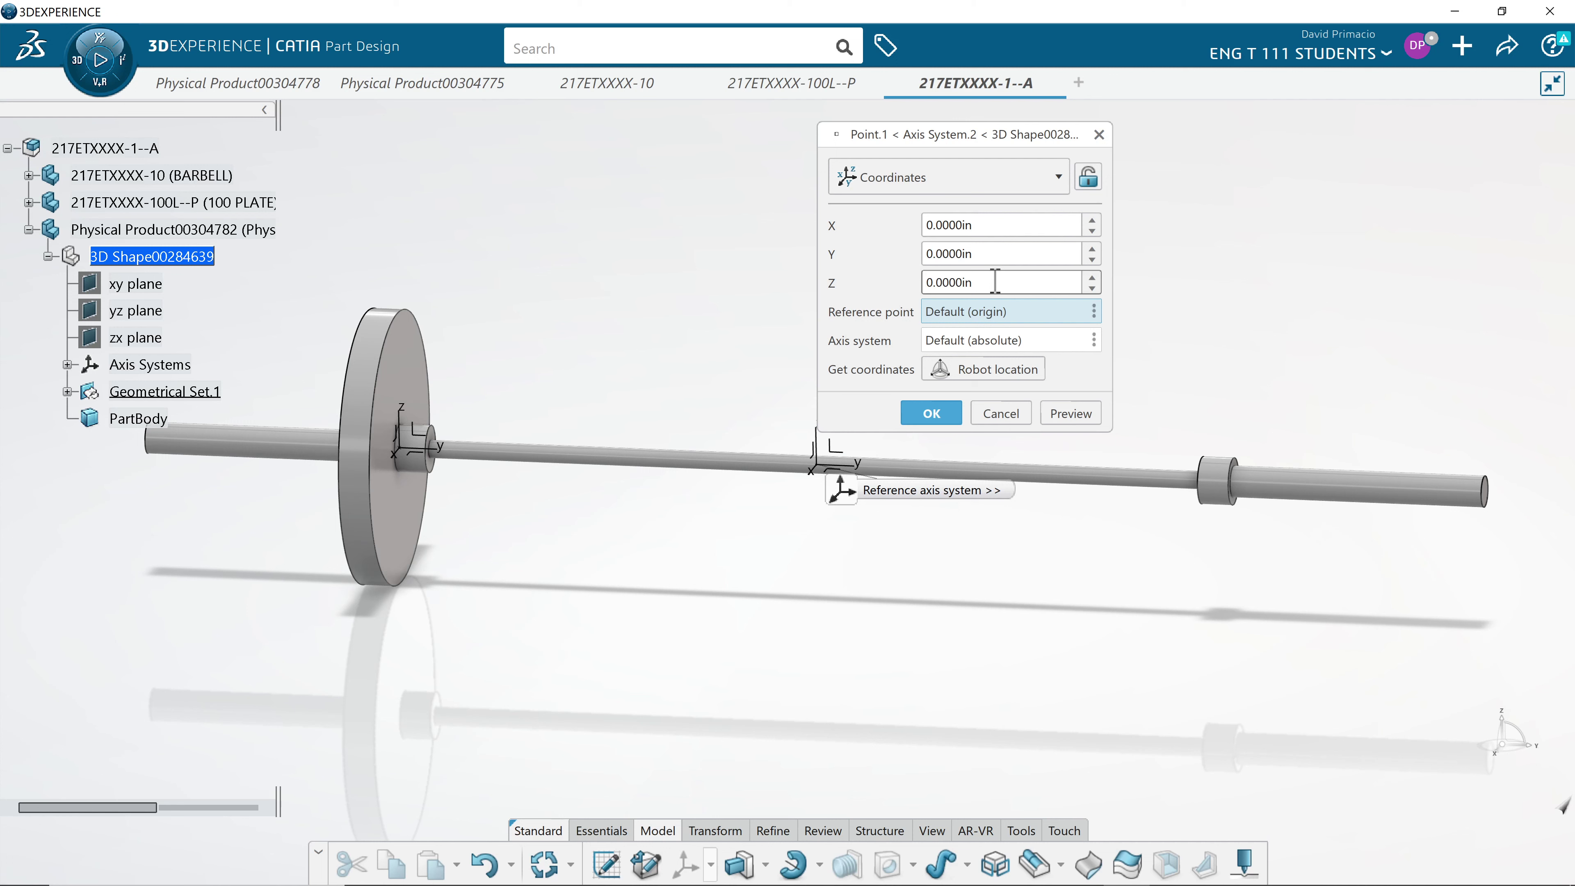
click(982, 254)
key(ctrl+a)
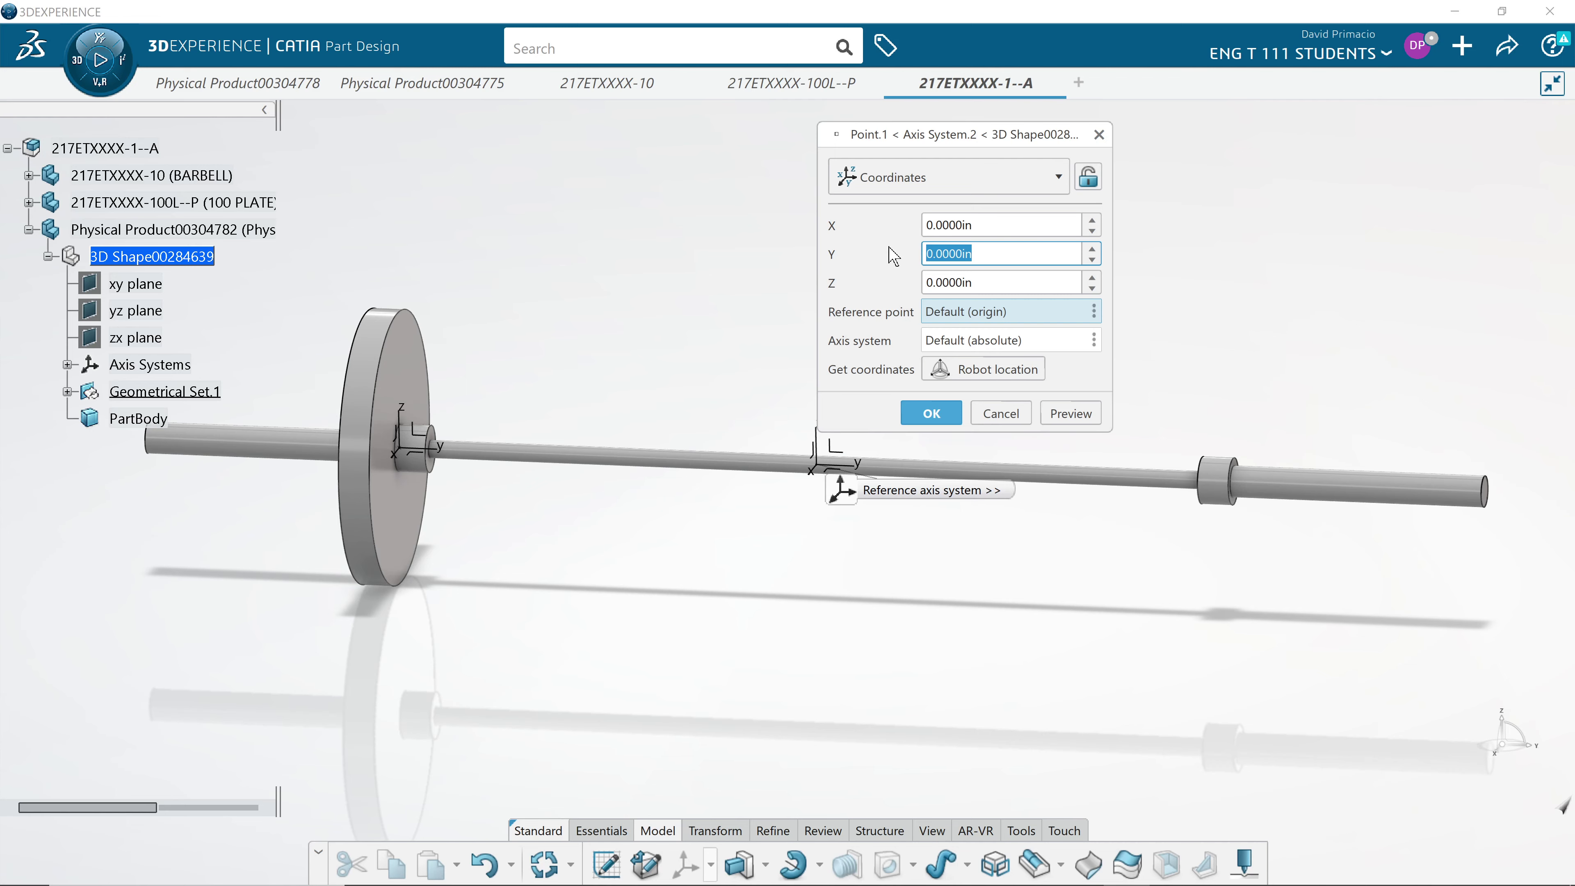
key(alt+Tab)
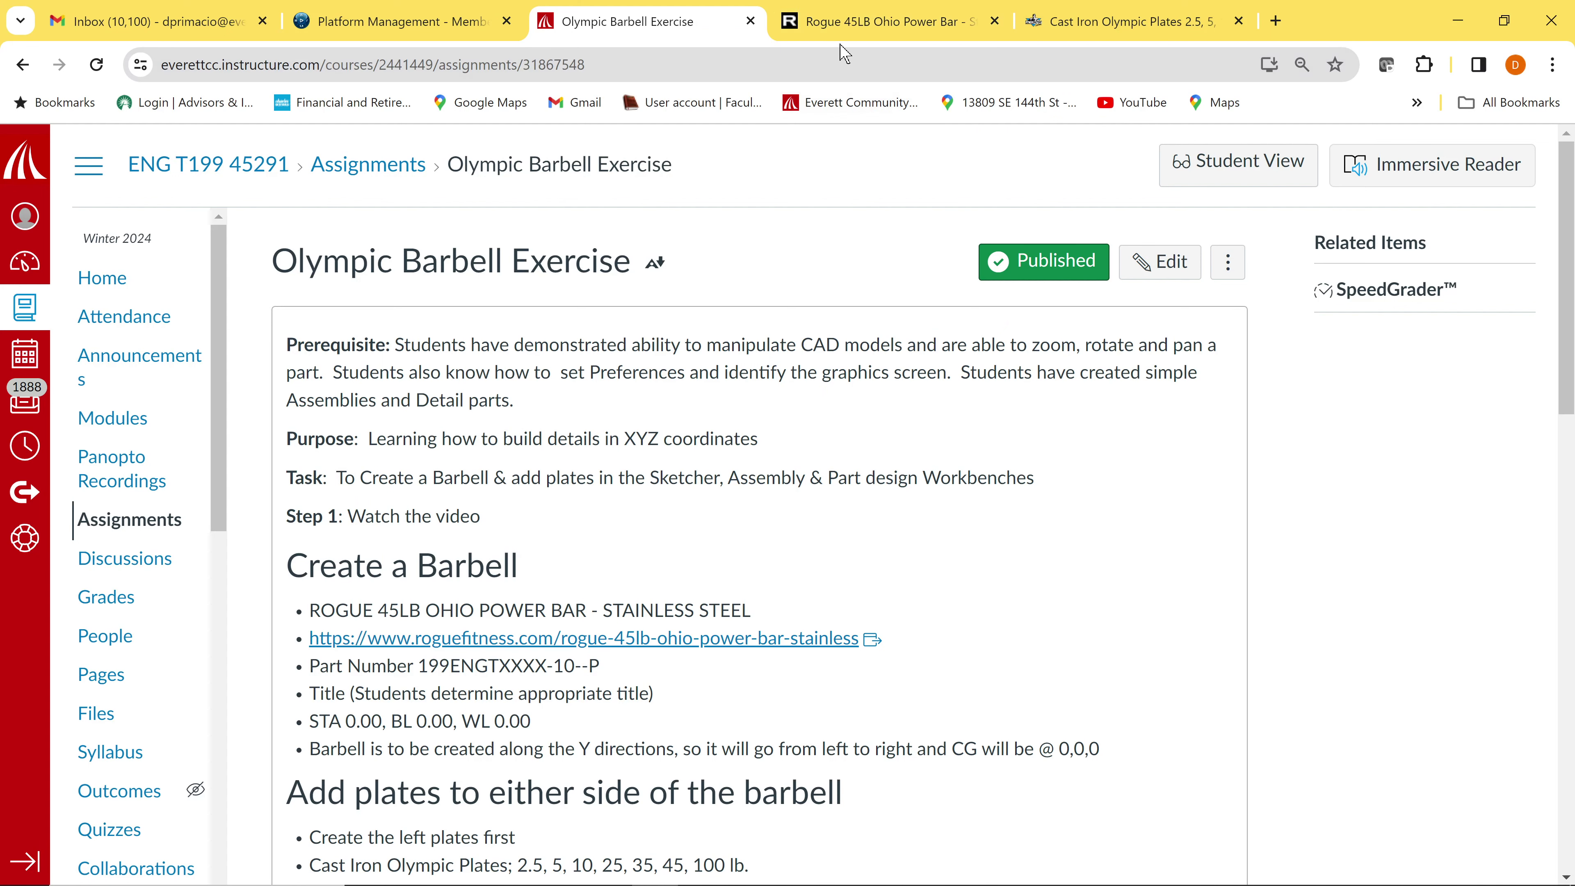
Check the Rogue 45LB Ohio Power Bar's 86.52 in length and 16.25 in sleeve, then return to CATIA
click(834, 25)
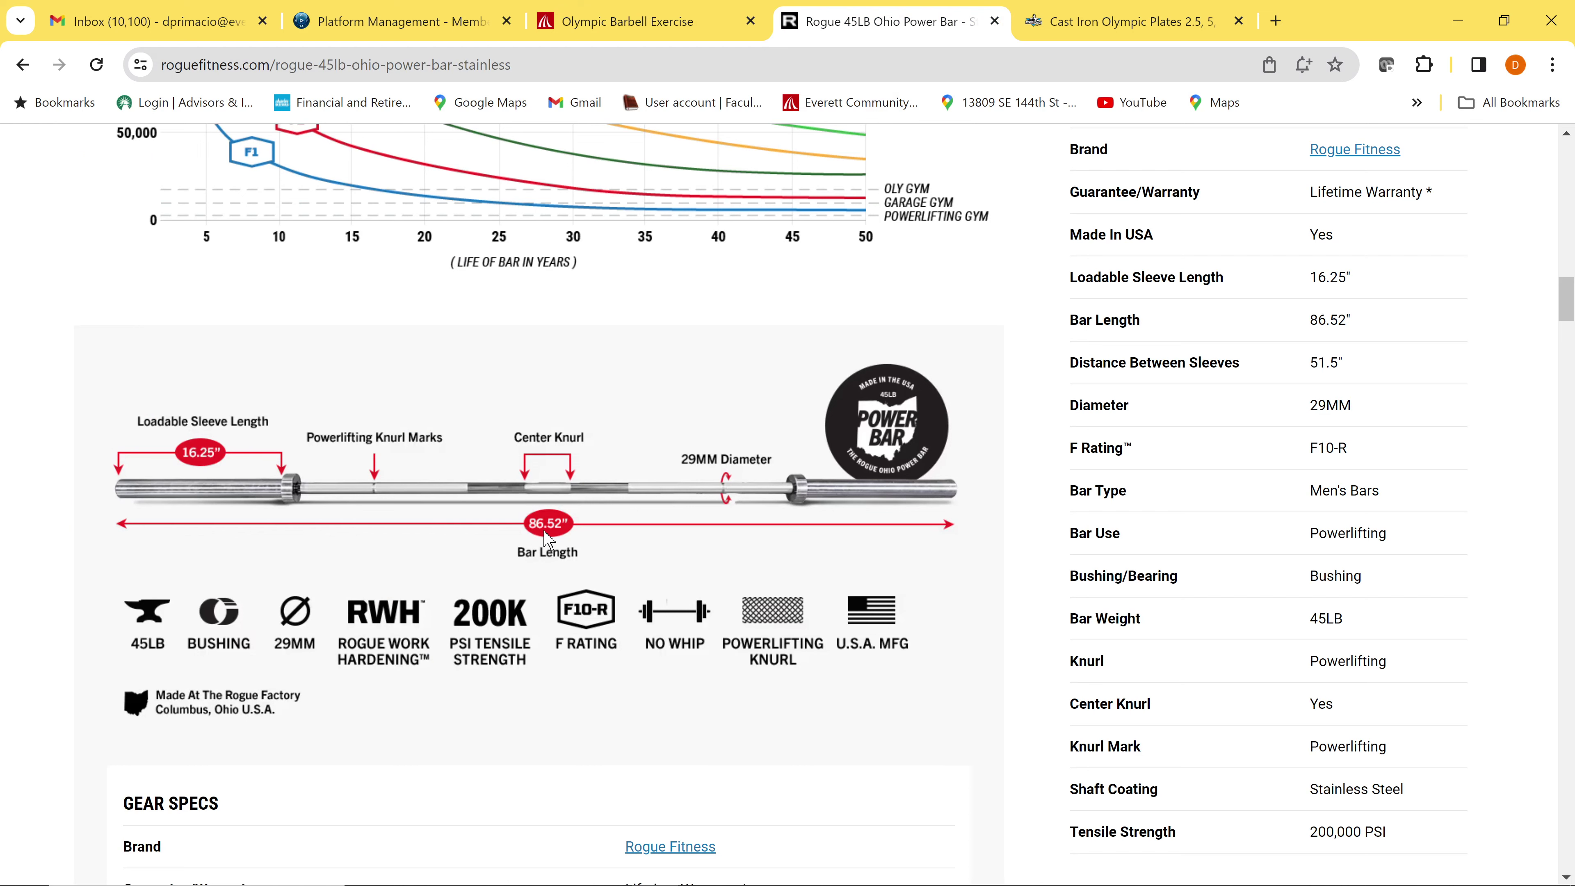
key(alt+Tab)
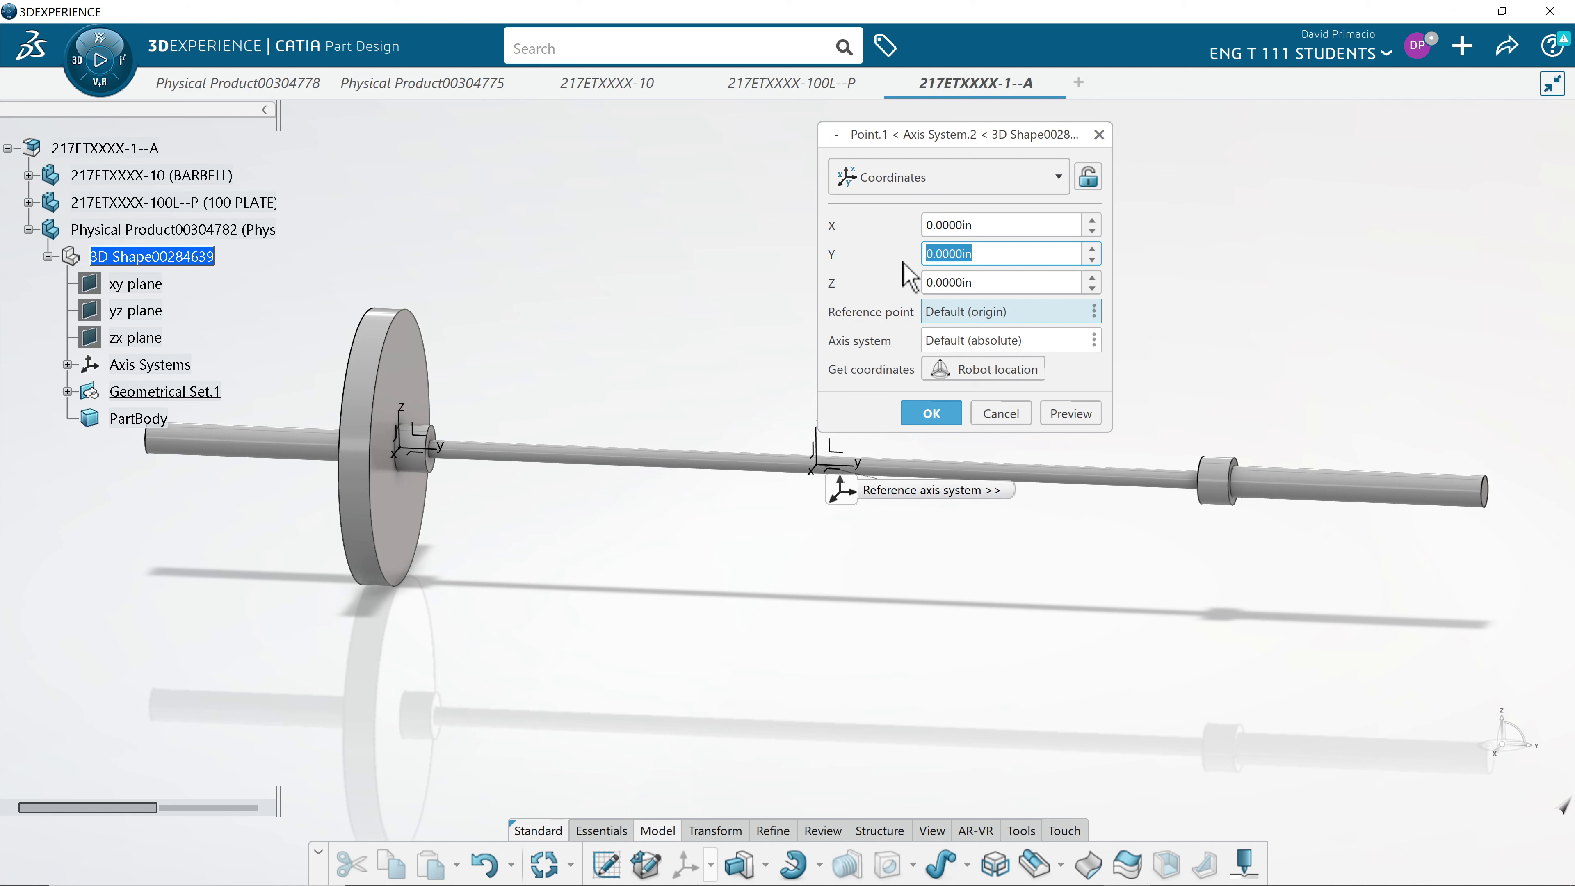
Create the point at Y = 86.52/2-16.25 (27.01 in), then cancel the axis system definition
text(86.52/2-16.25)
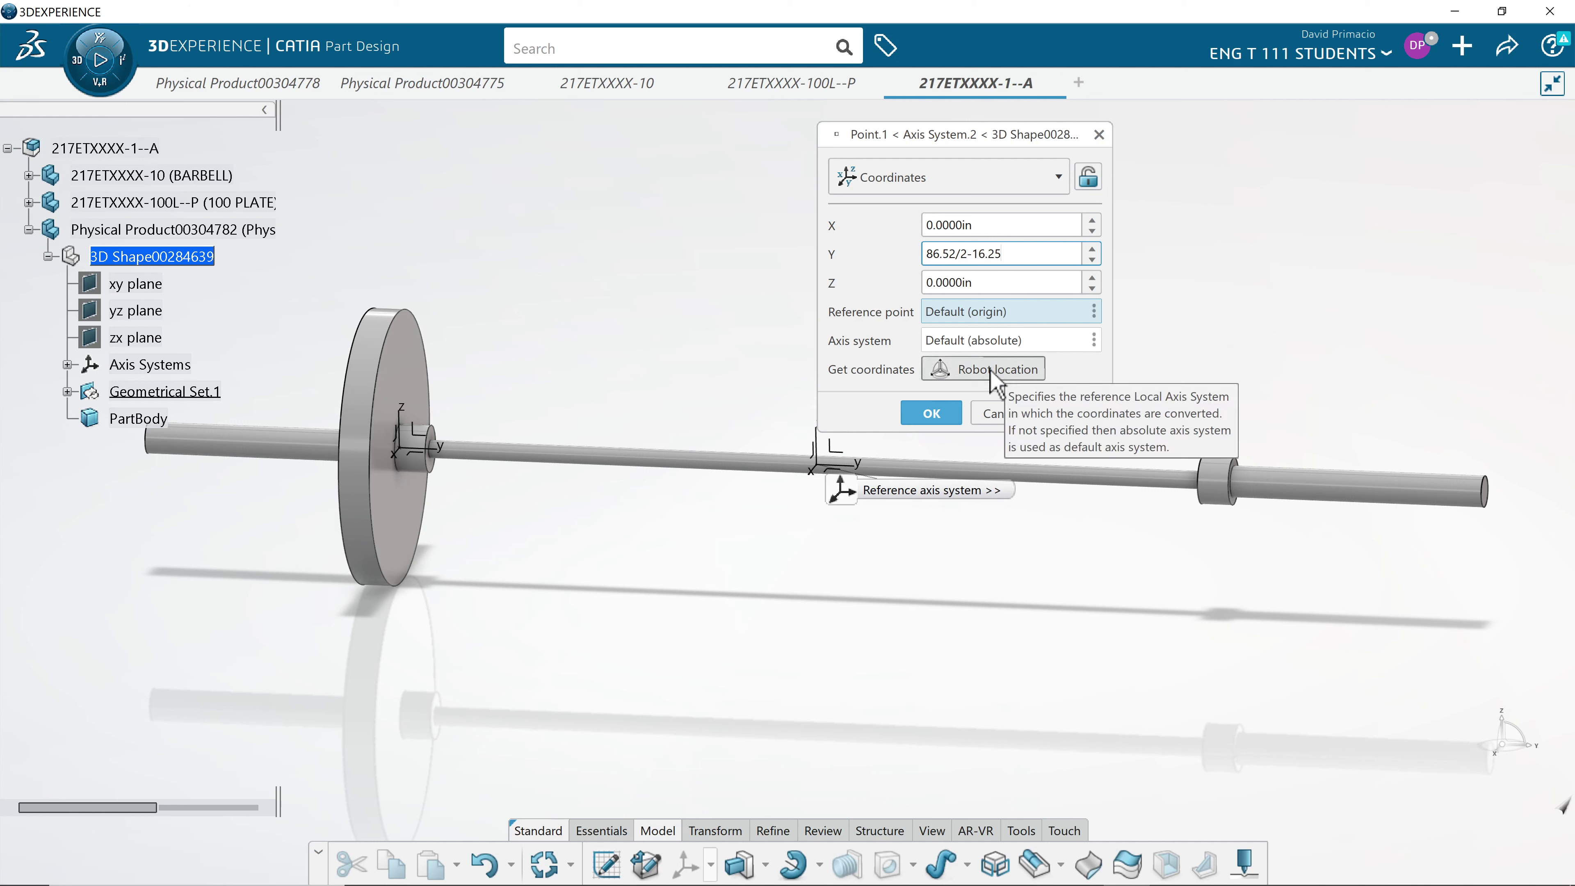
key(Tab)
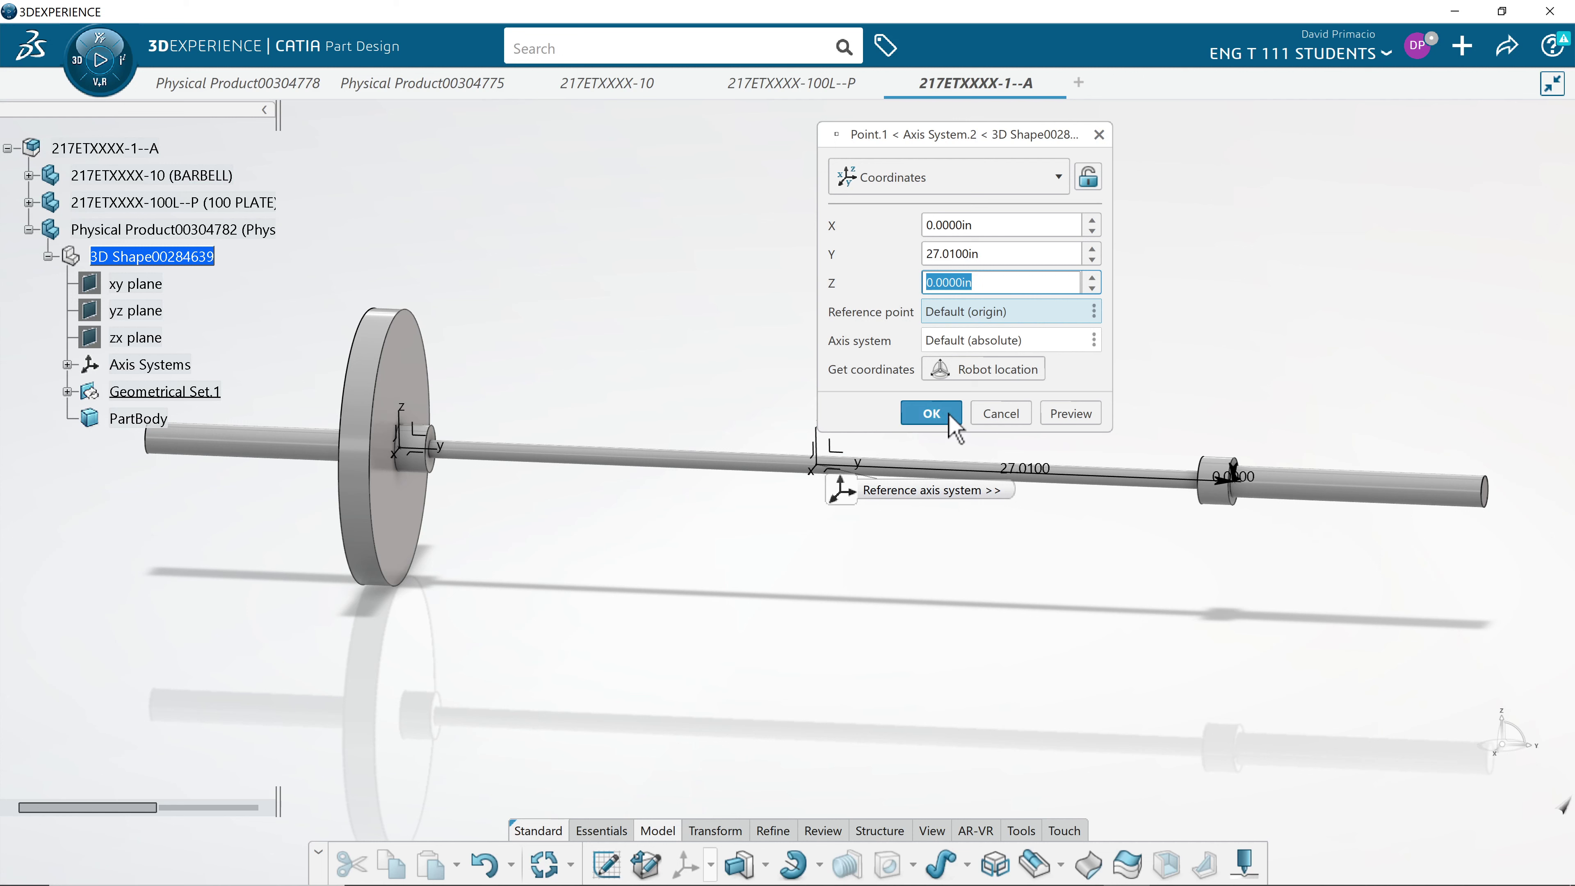
click(931, 414)
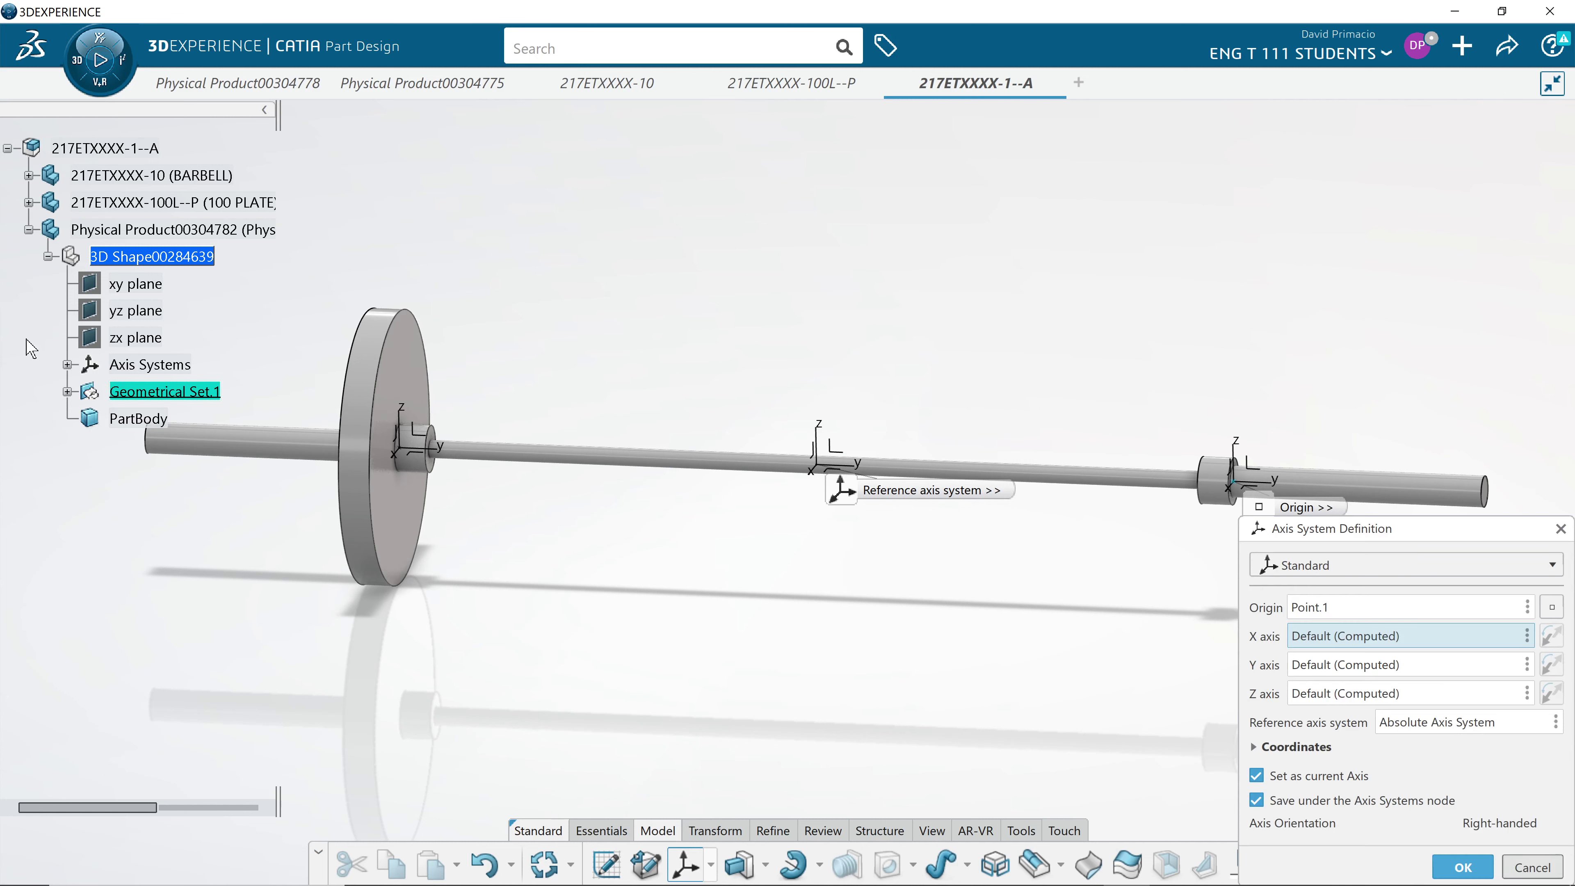
click(67, 365)
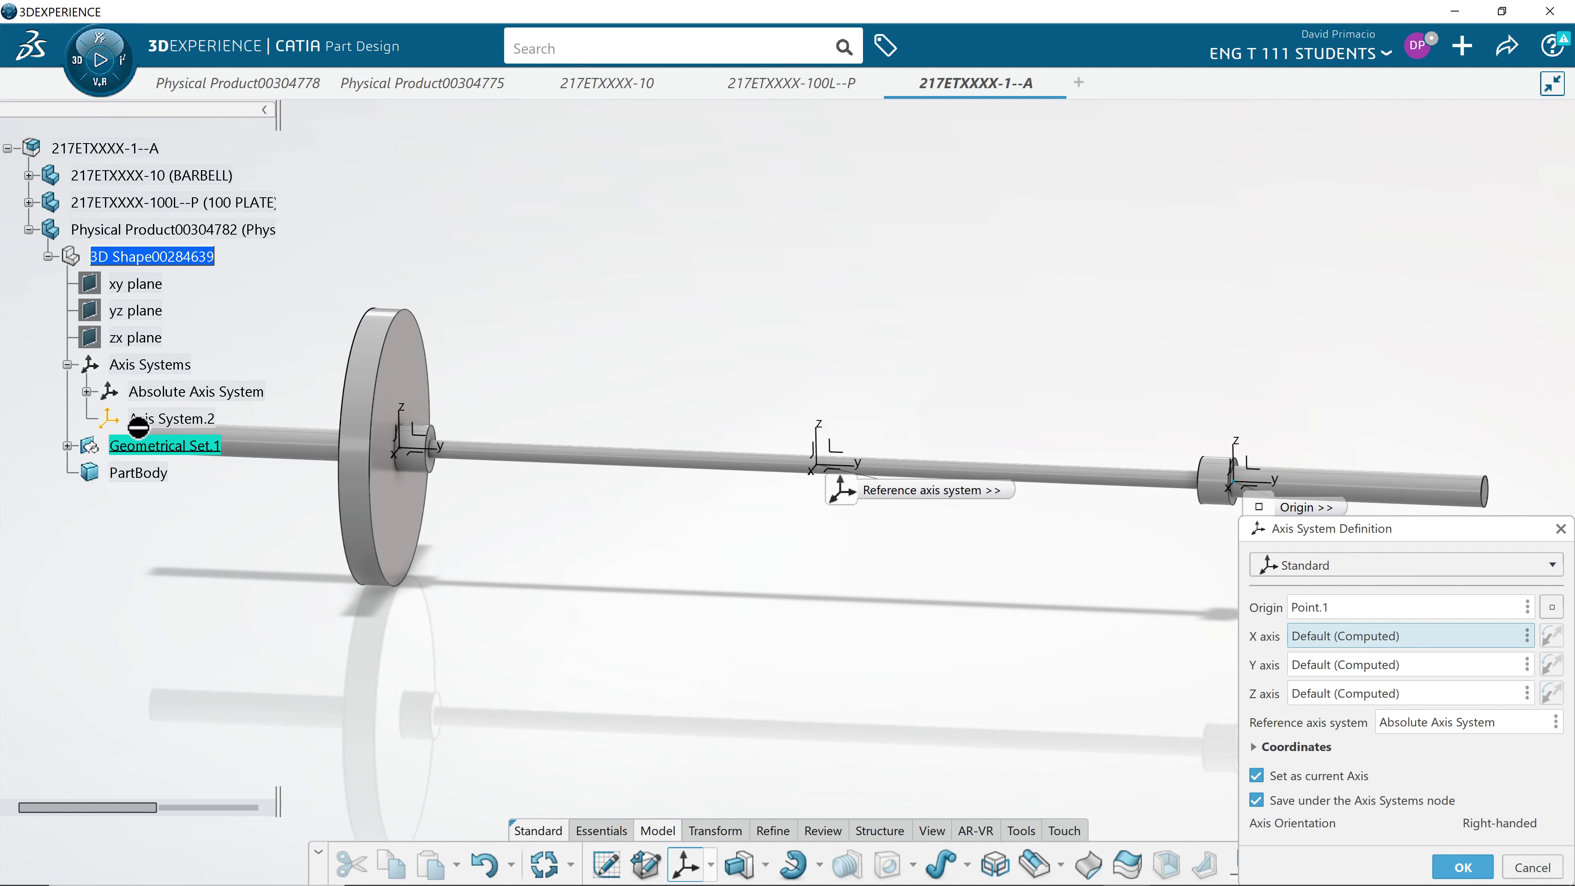
click(1561, 530)
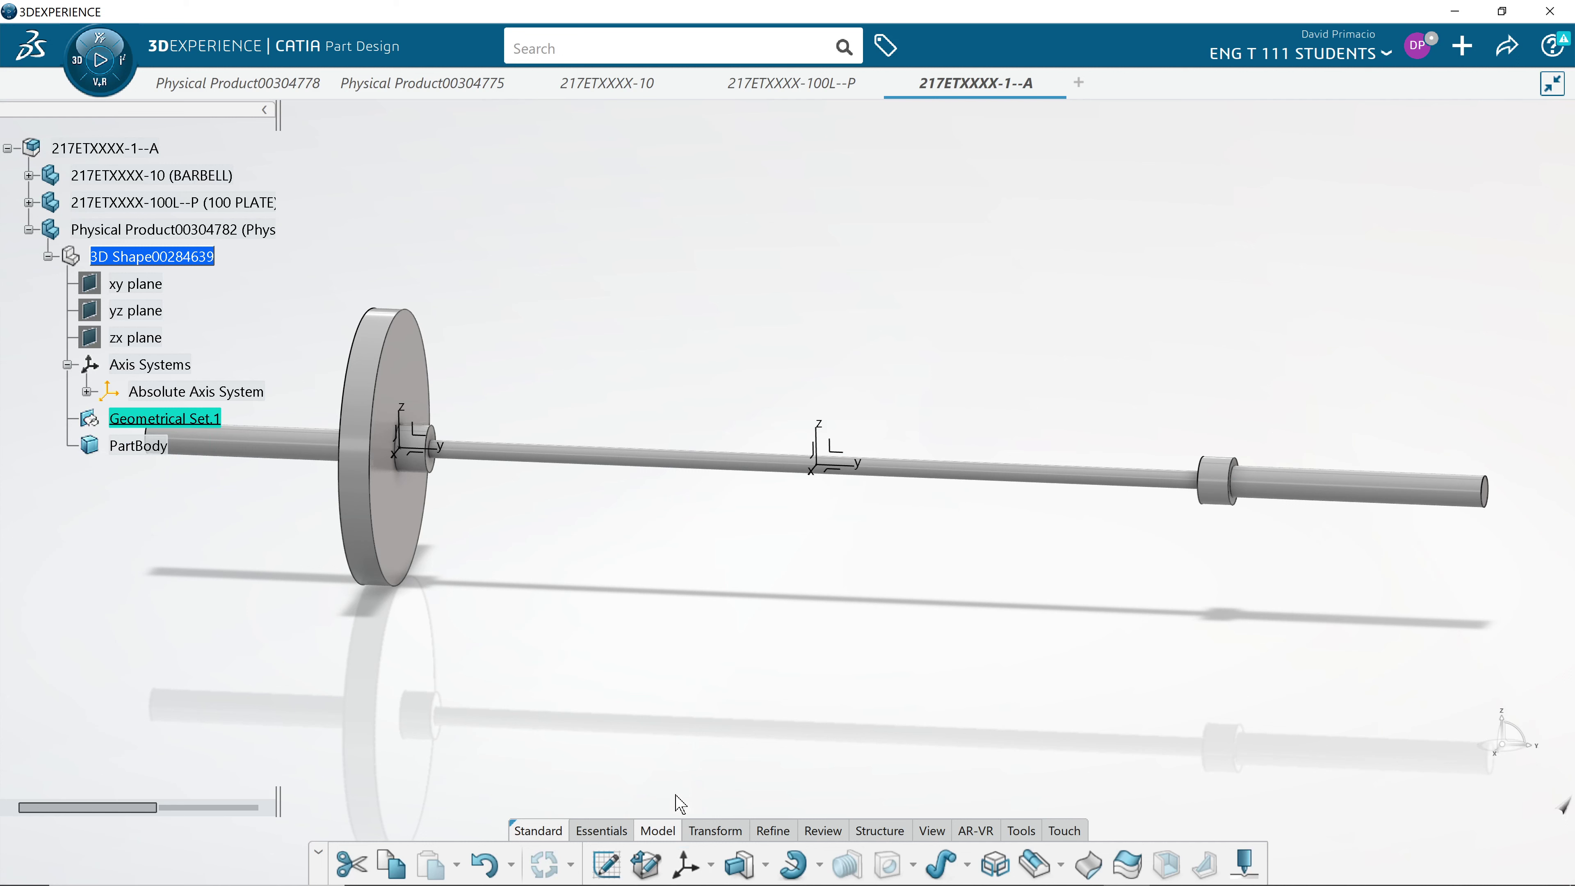
Start a new axis system whose origin is a new point at Y 27.01 in (86.52/2-16.25)
click(685, 866)
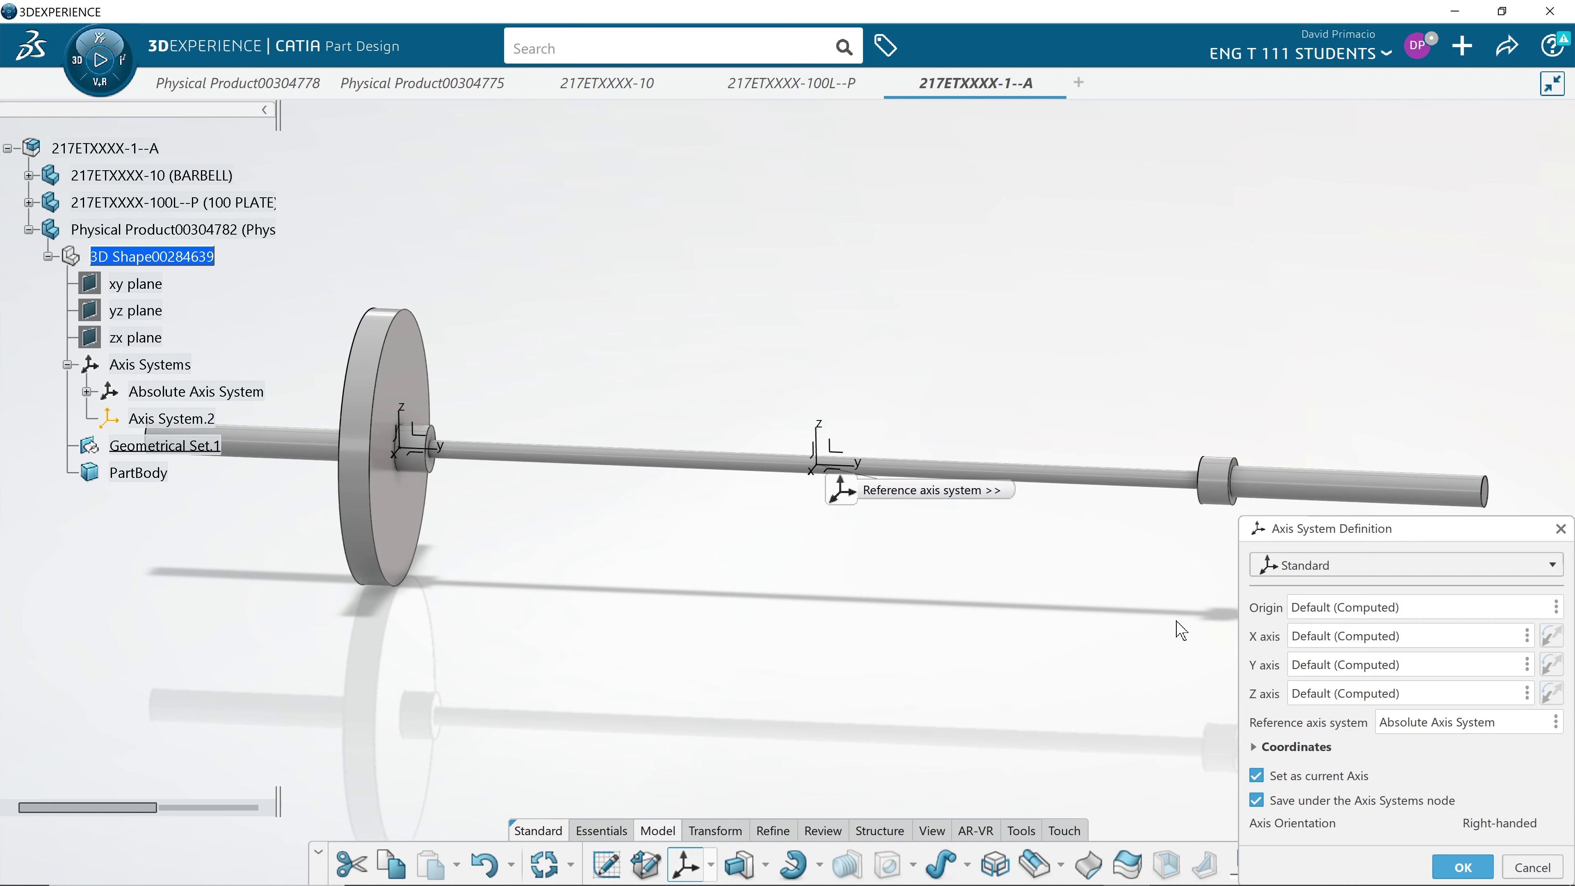
right_click(1340, 614)
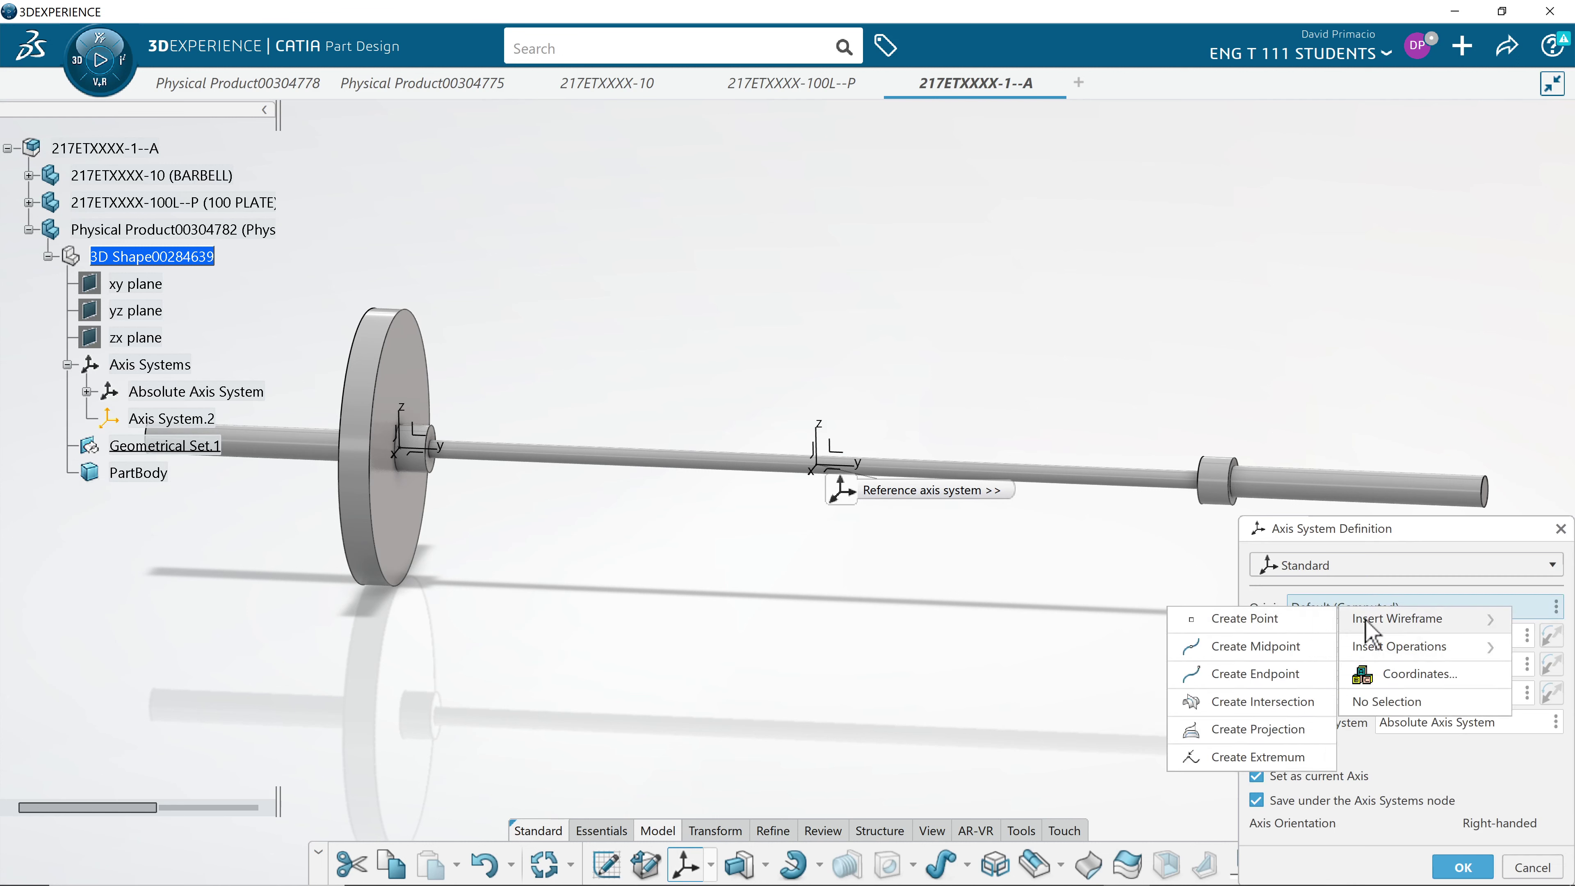
click(1277, 620)
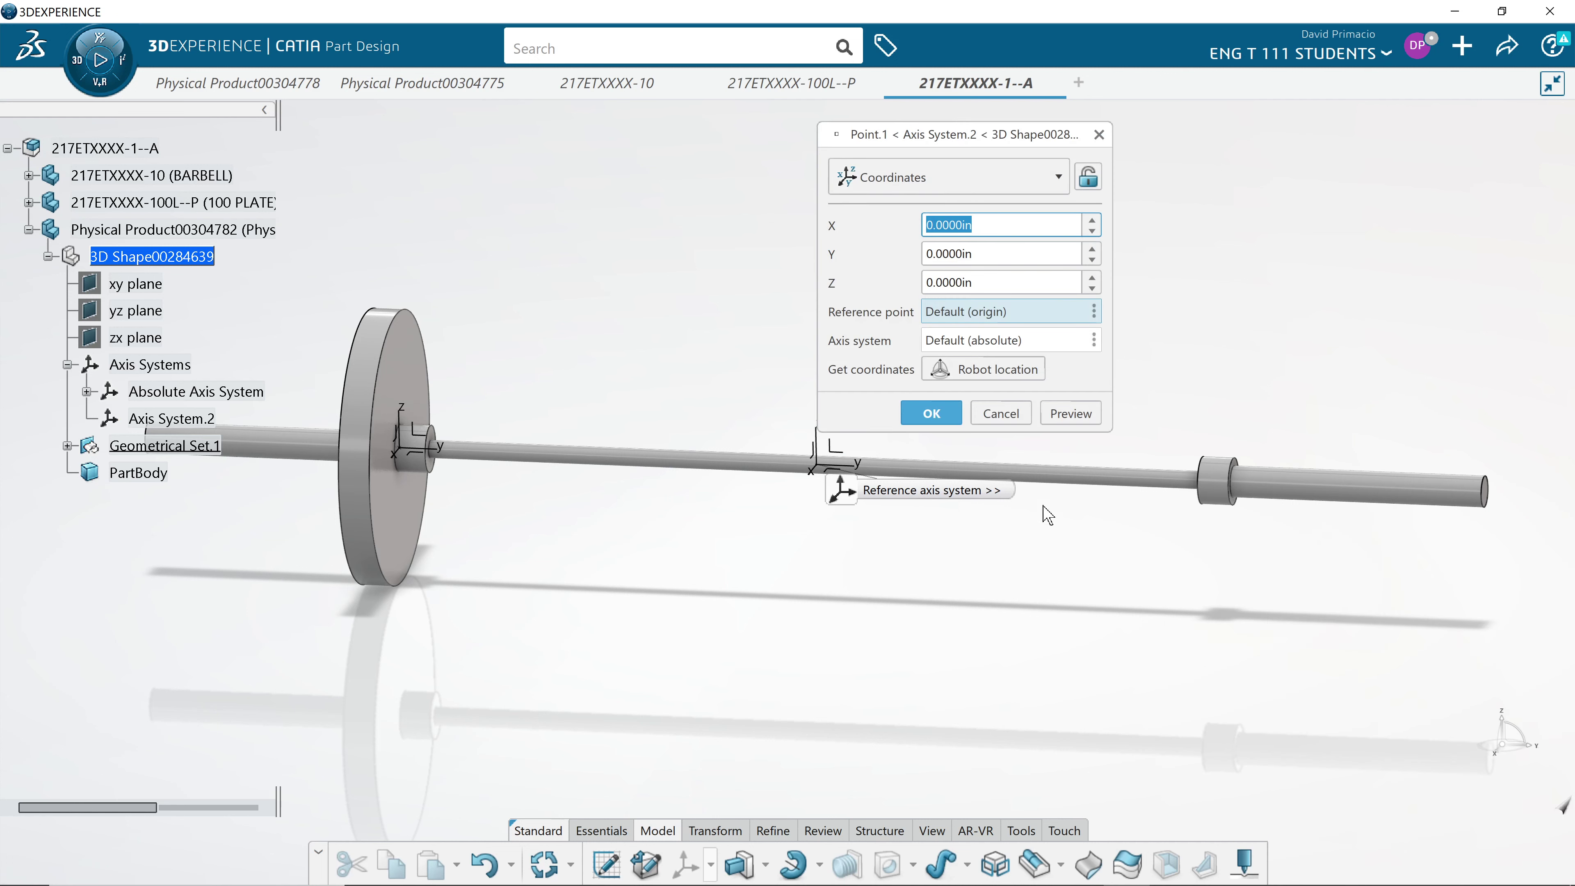
click(982, 253)
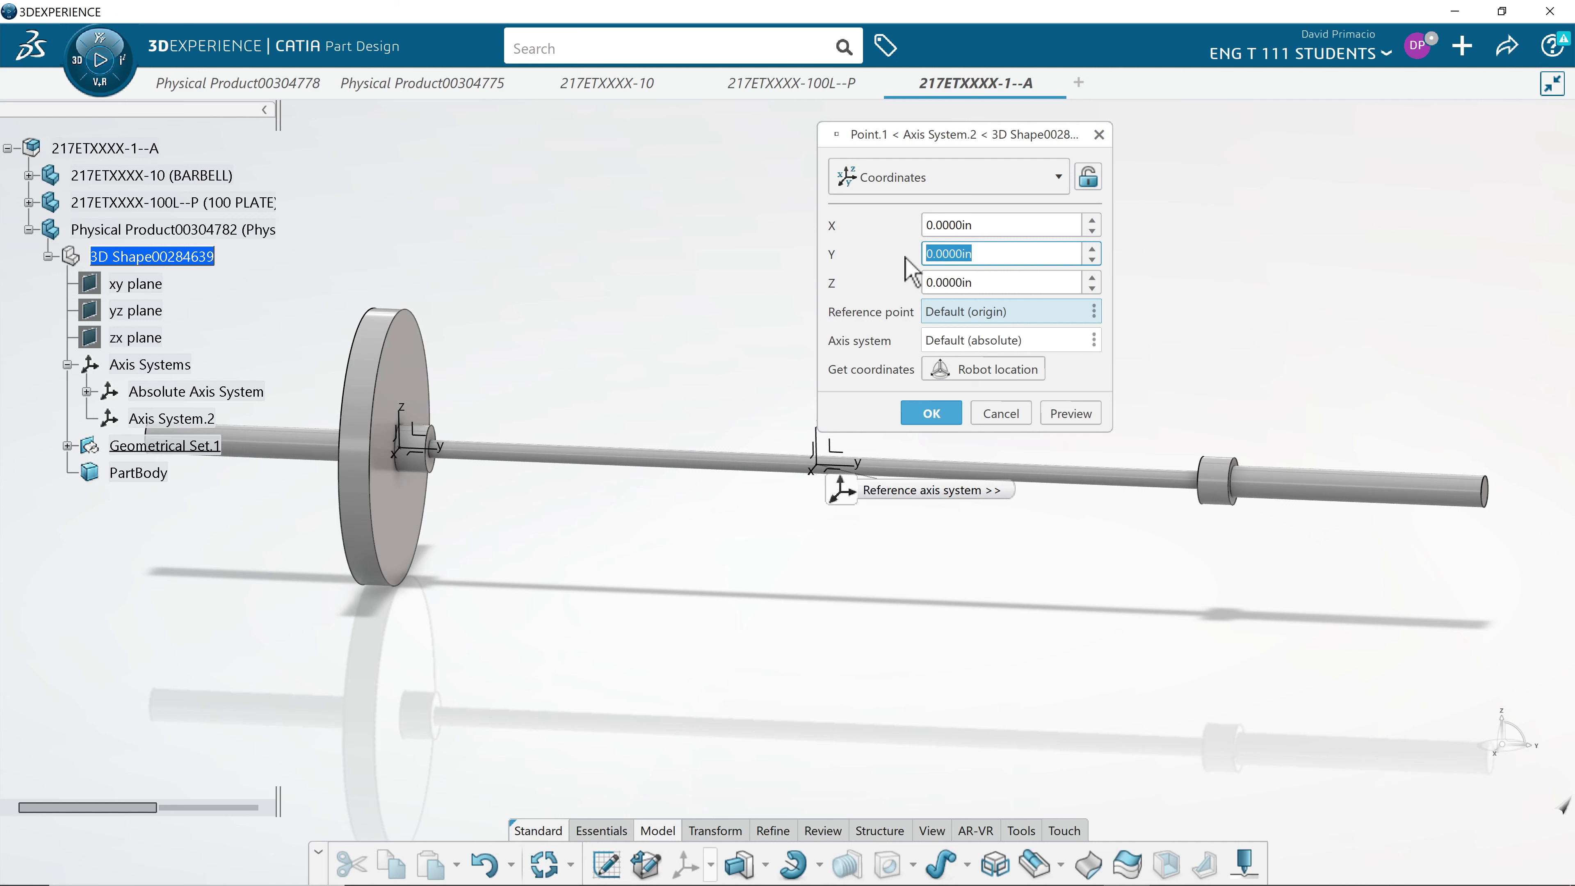
text(56.52/2-16.25)
click(1061, 414)
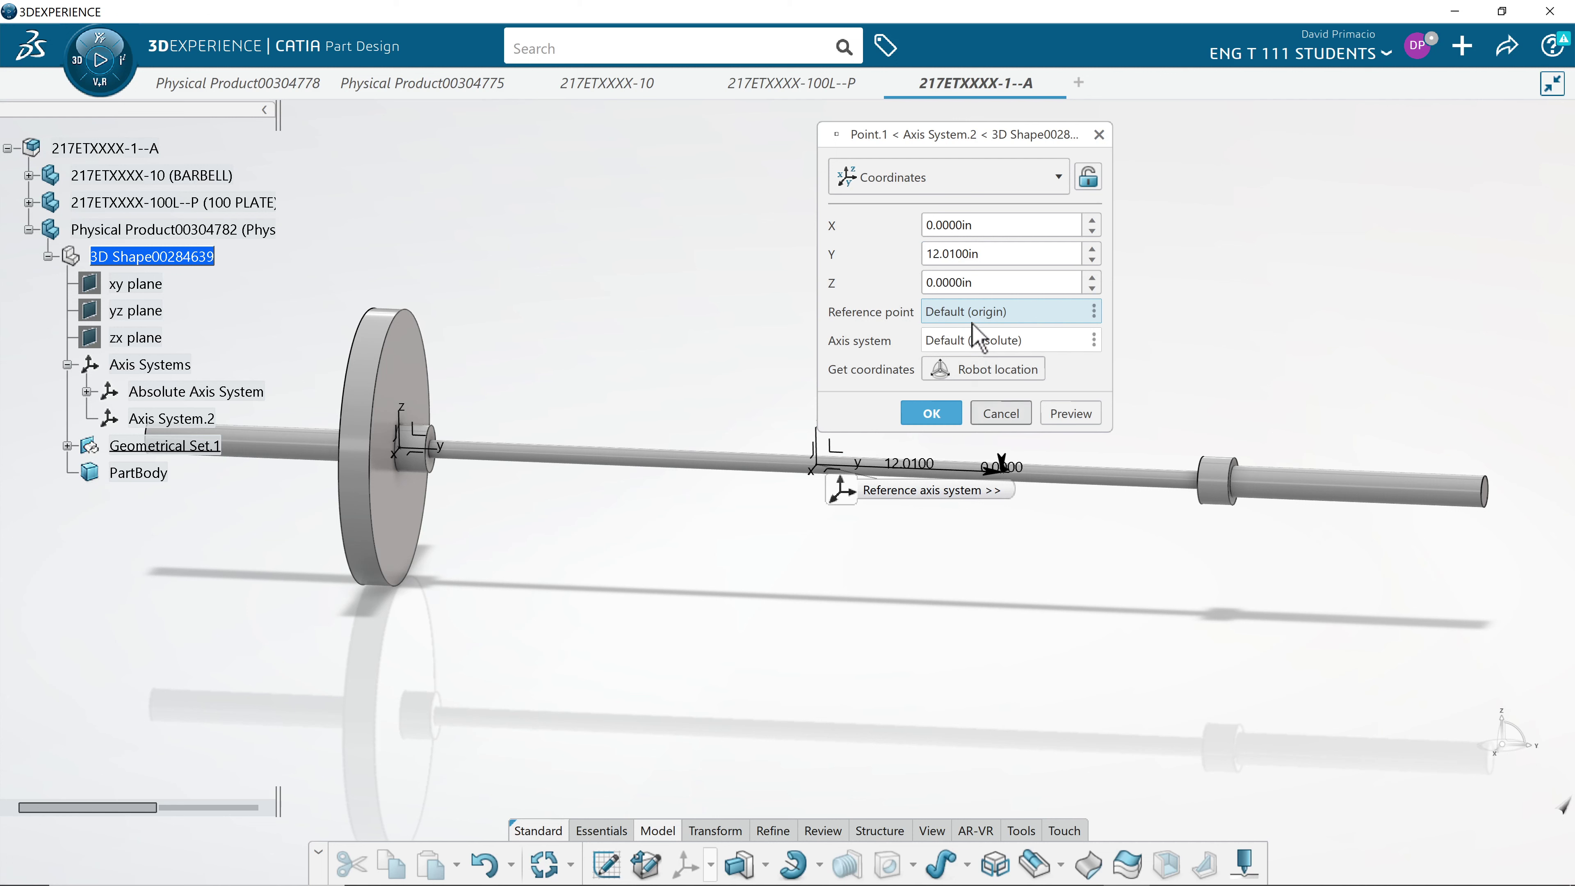
double_click(989, 254)
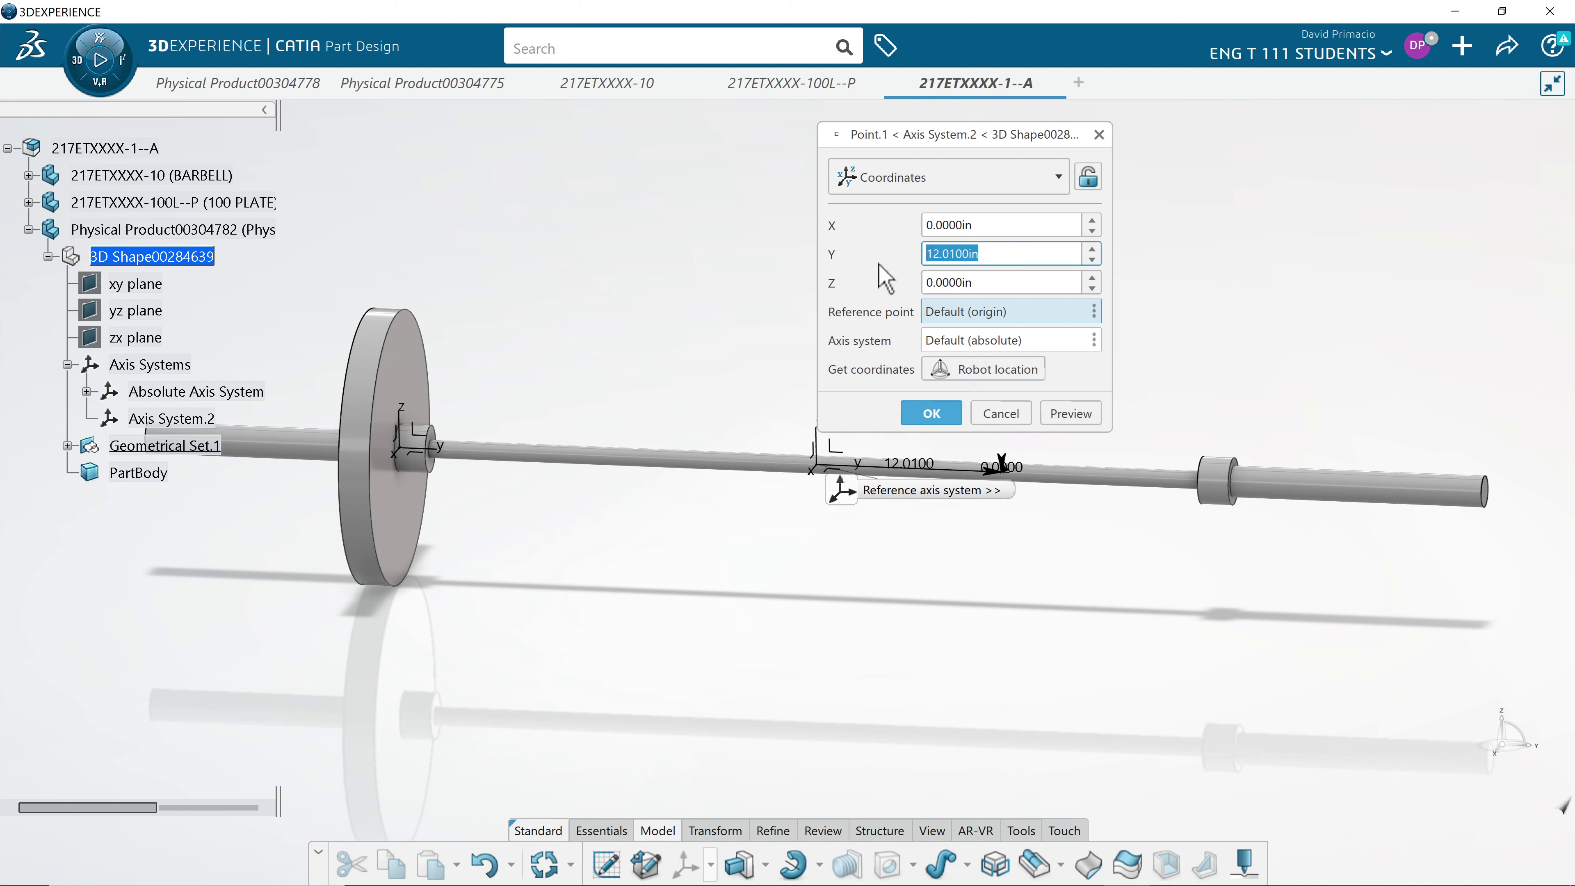
text(86.52/2-16.25)
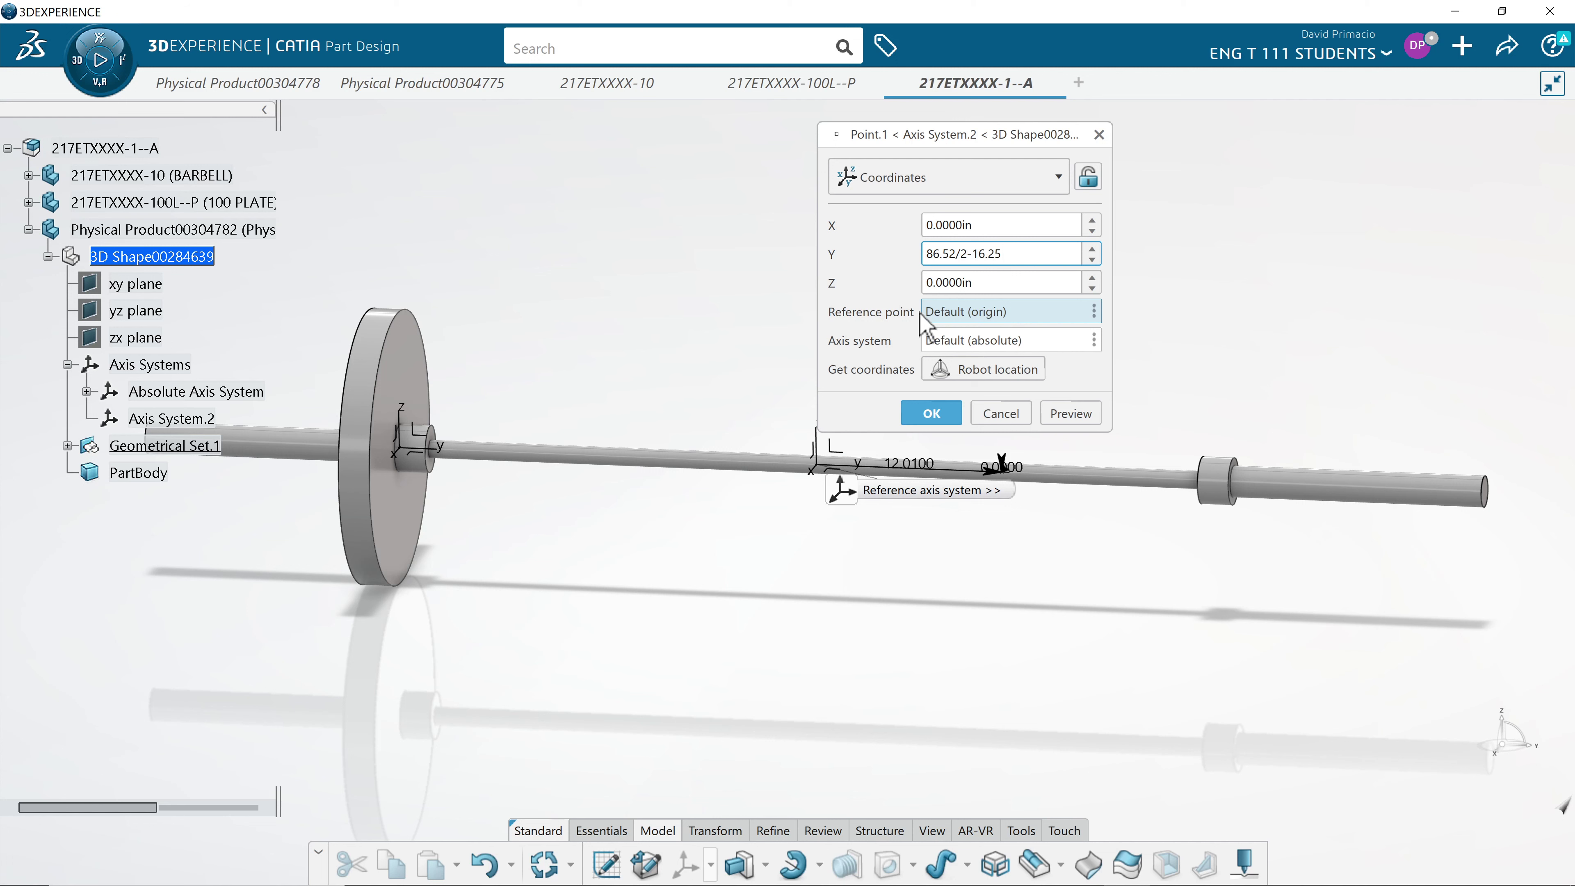
click(1064, 416)
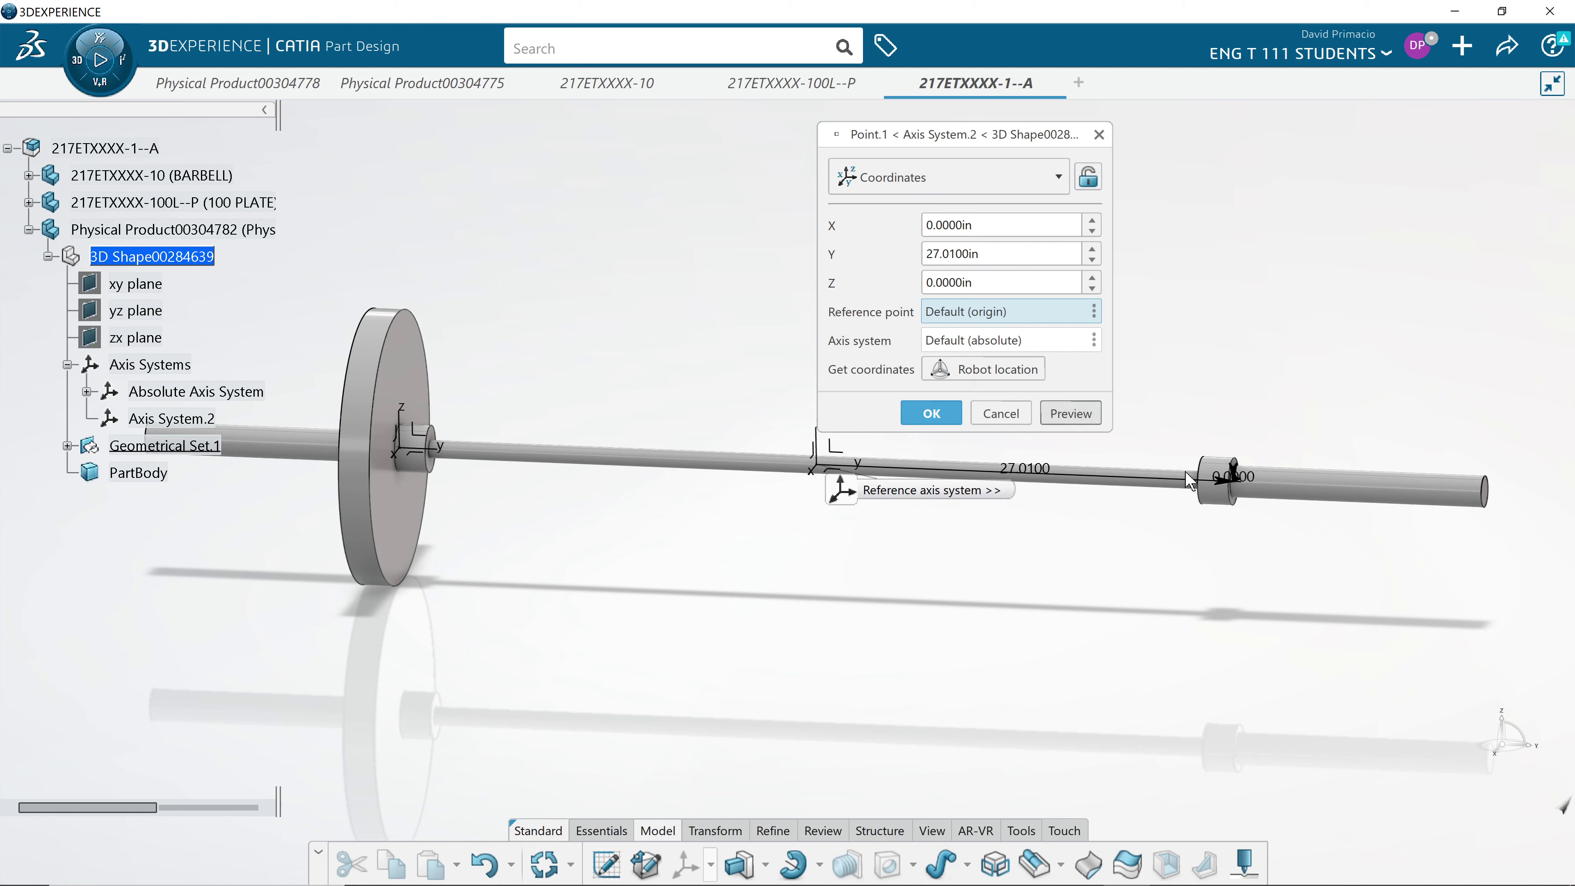
click(932, 413)
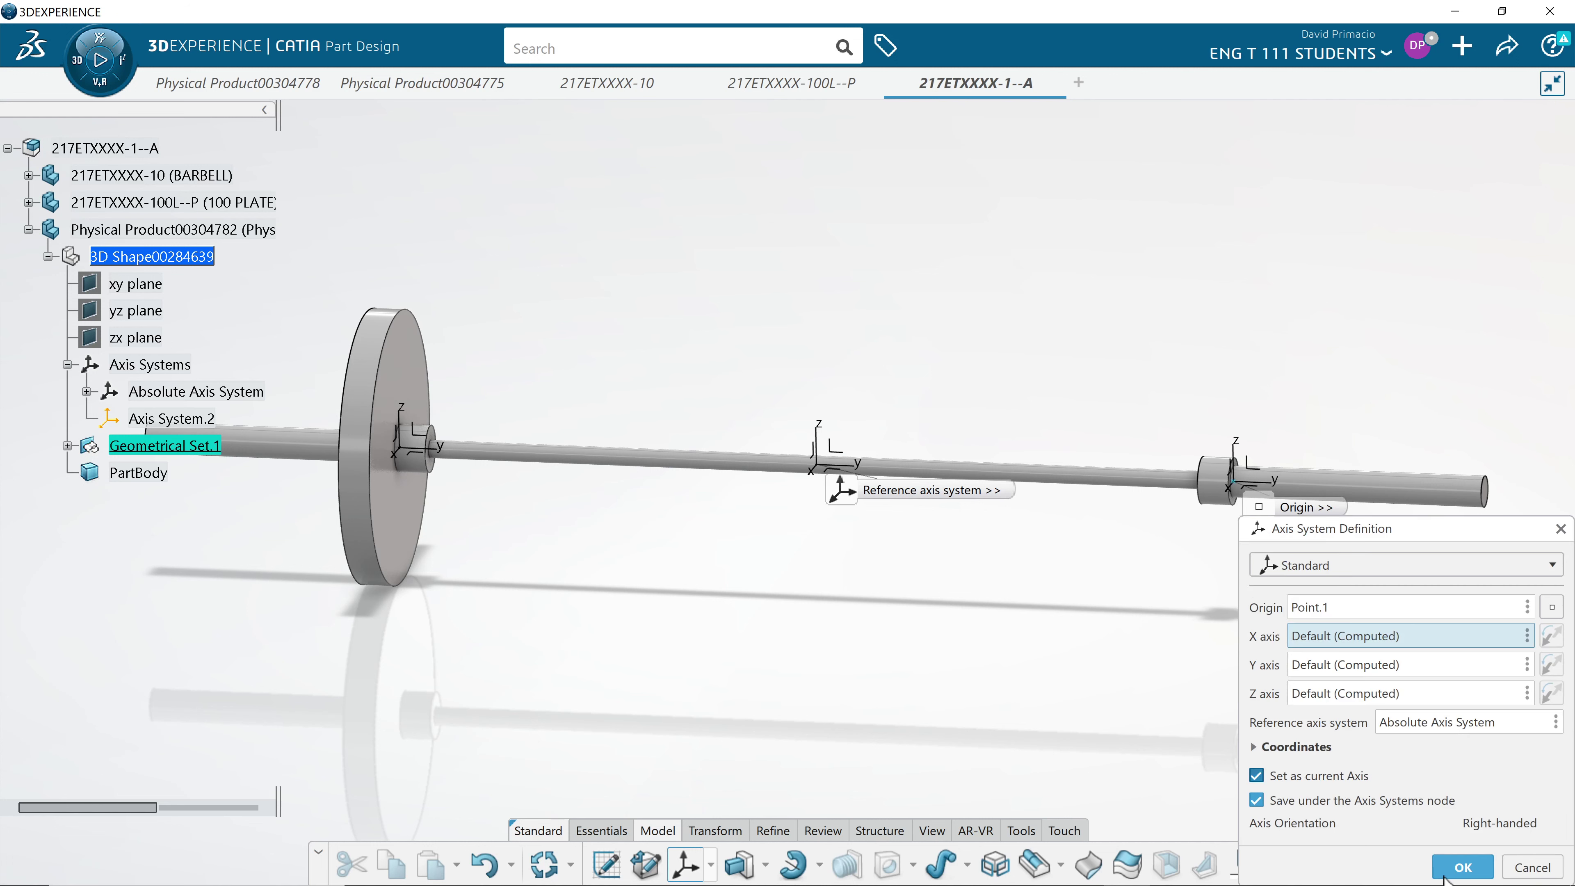
Accept Axis System.2, zoom in on the right sleeve, and select Axis System.2
key(Return)
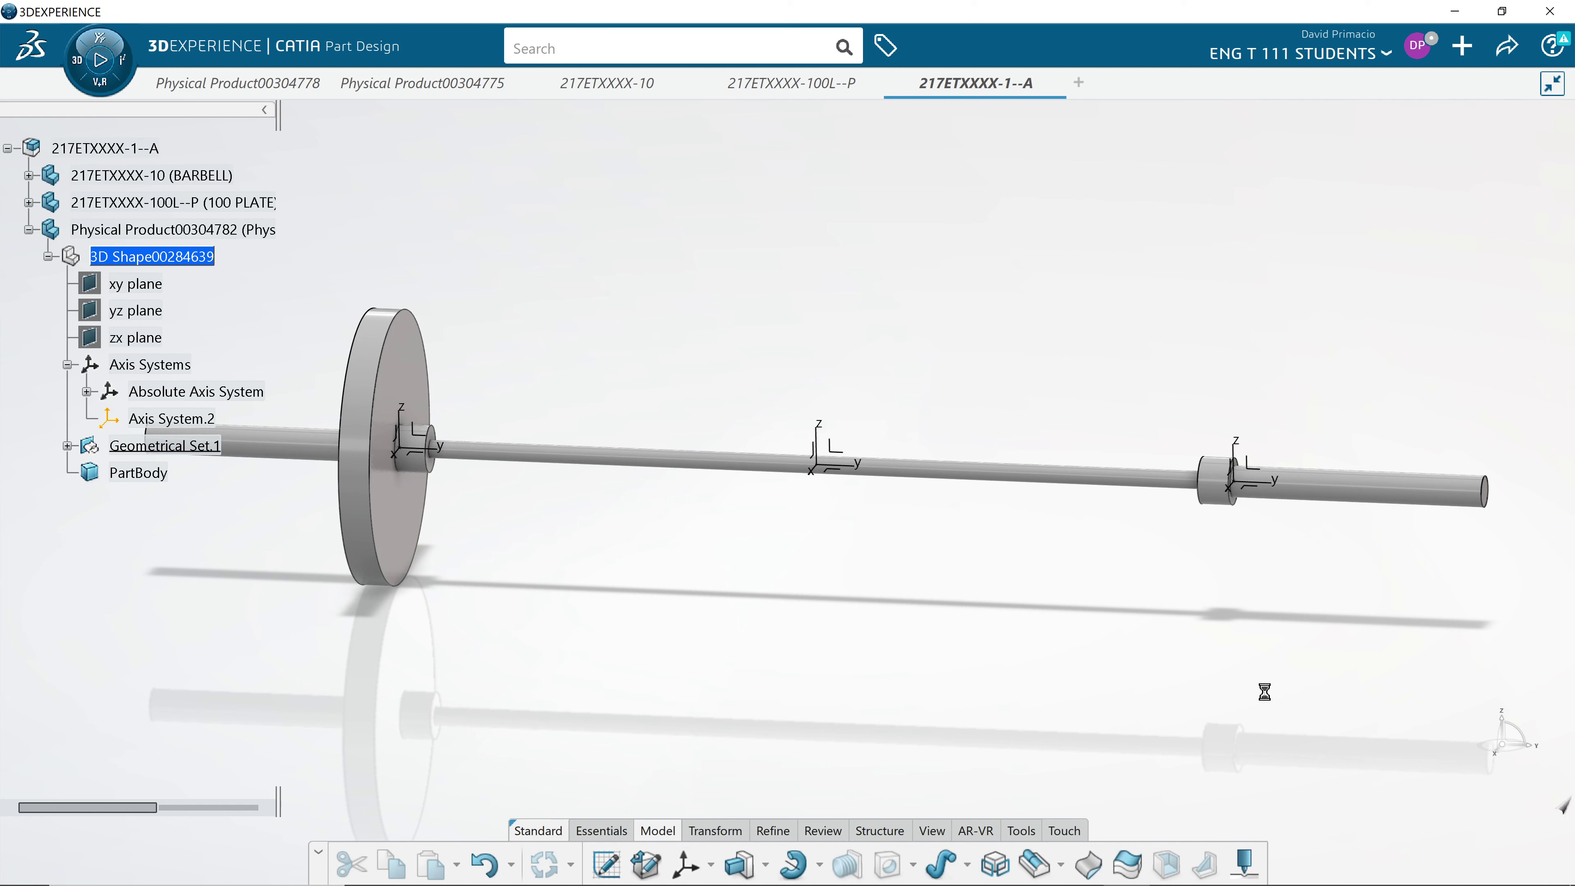
middle_drag(1294, 669, 1146, 619)
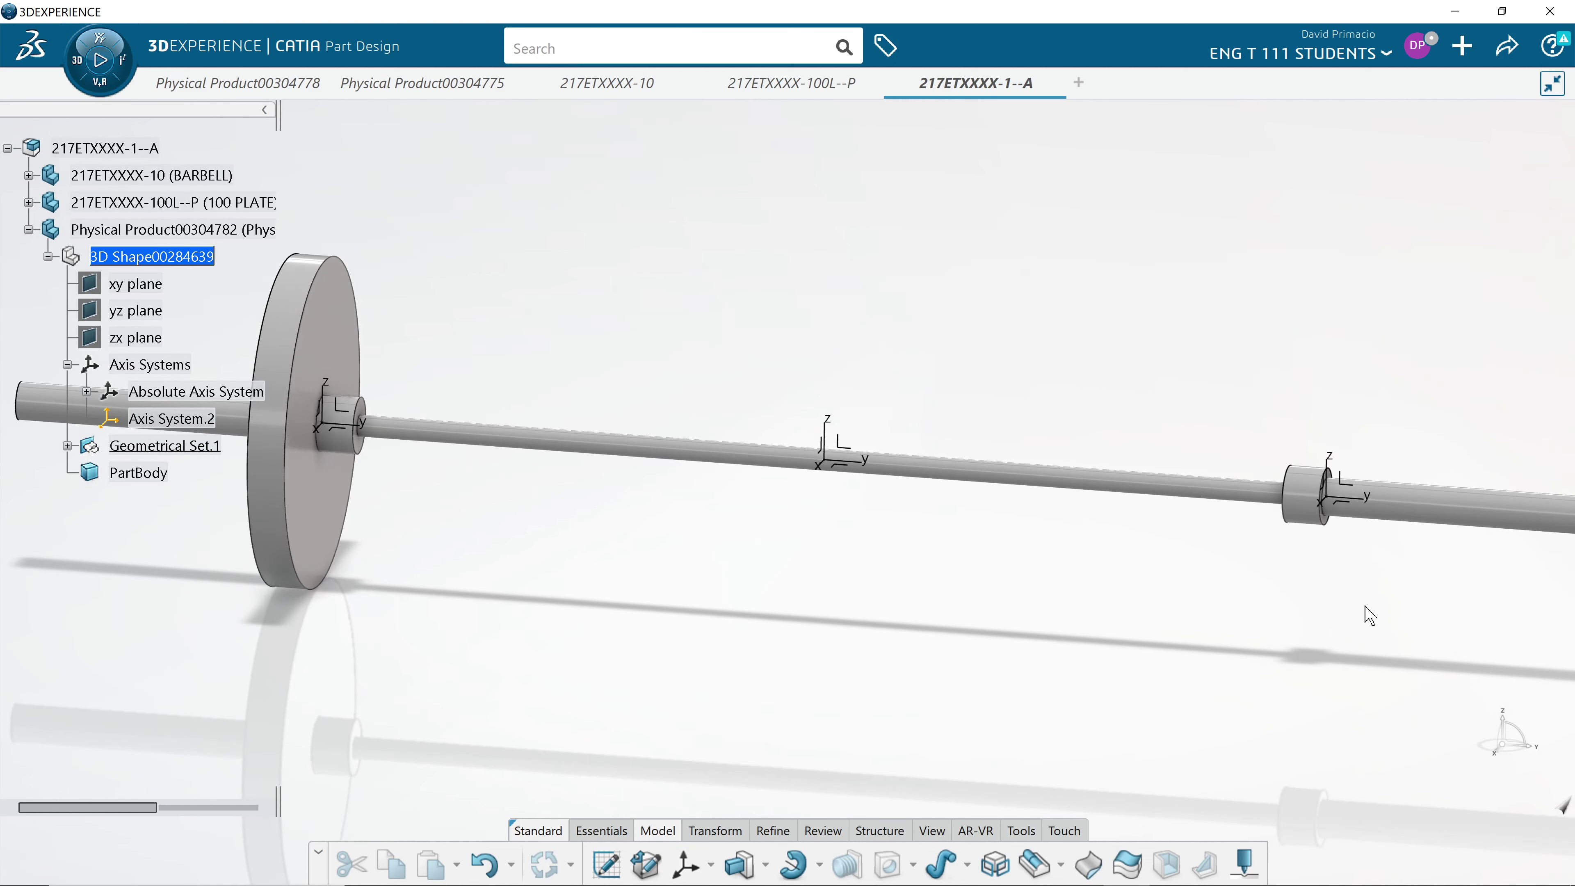
middle_drag(1365, 616, 950, 637)
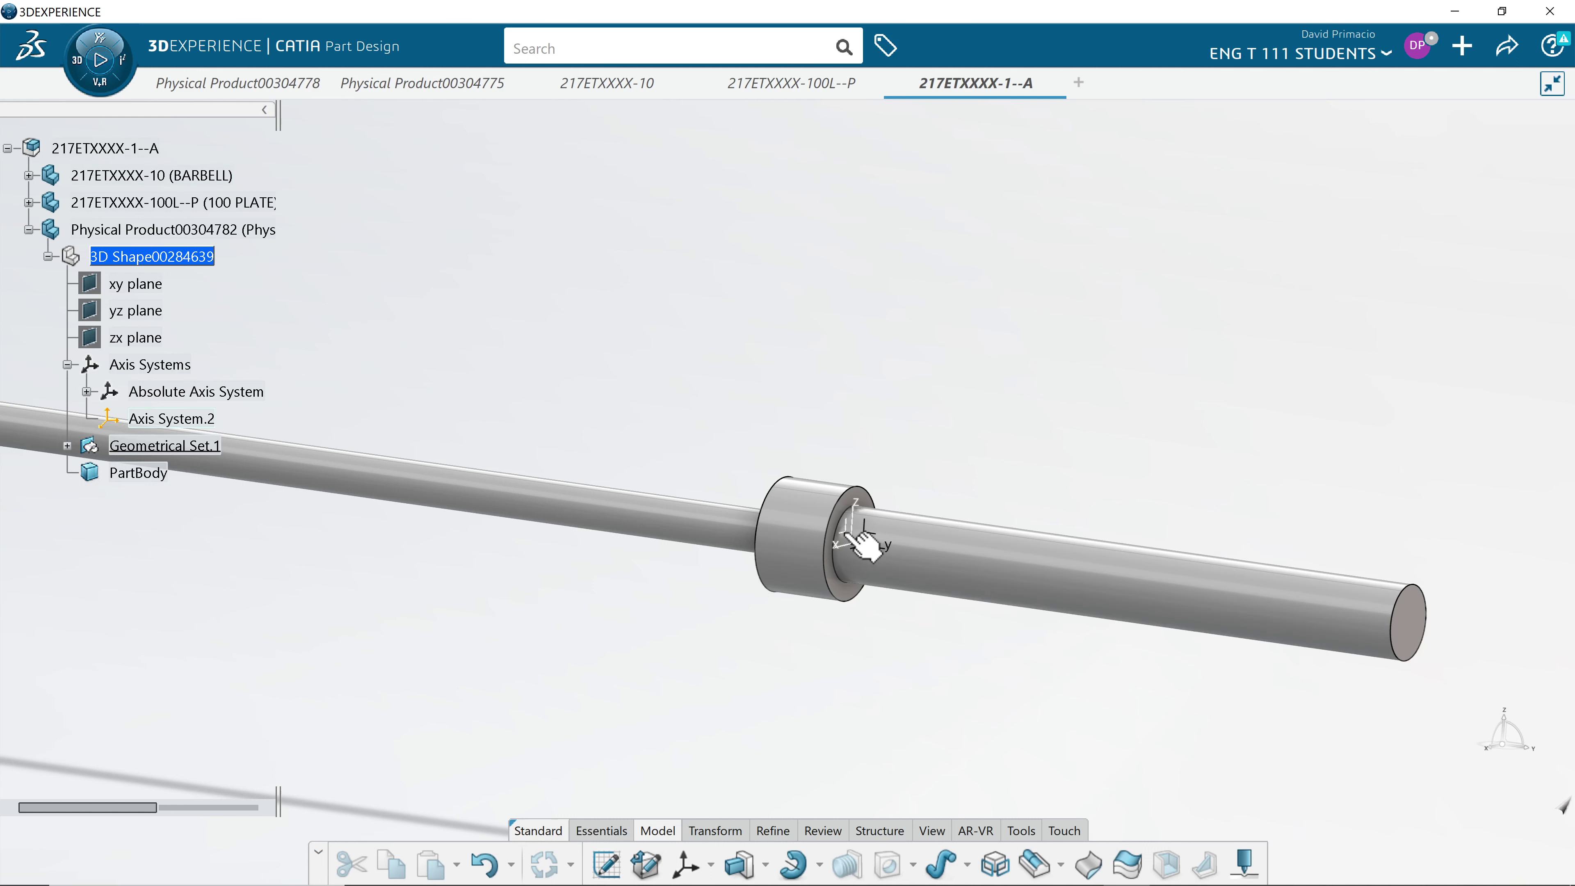
click(864, 544)
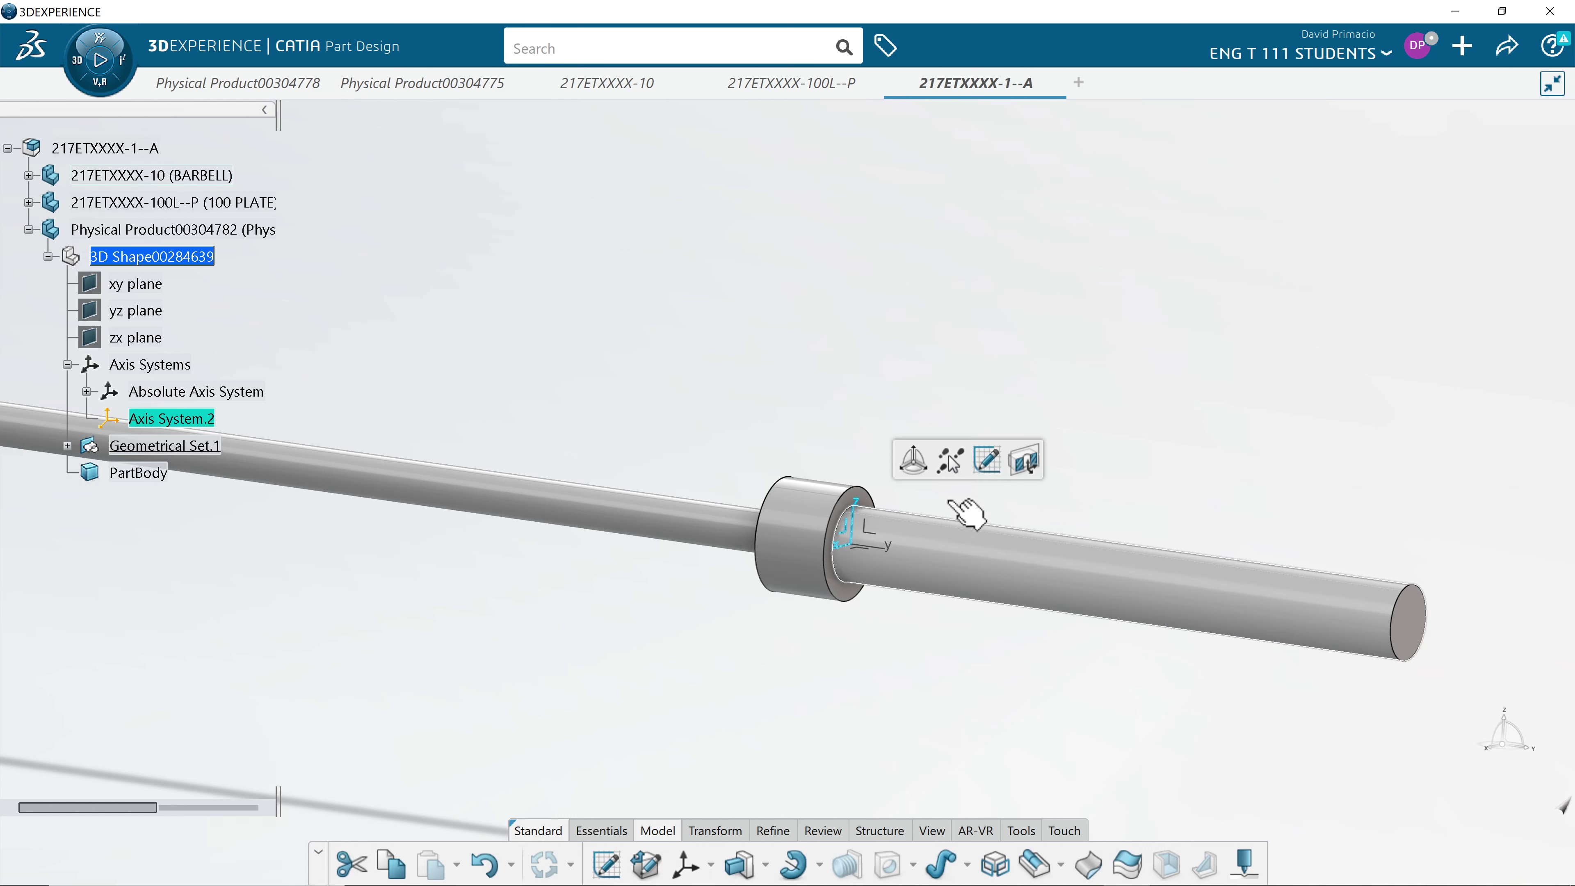
Start a sketch on Axis System.2 and draw a 1 in radius circle at the origin
click(989, 461)
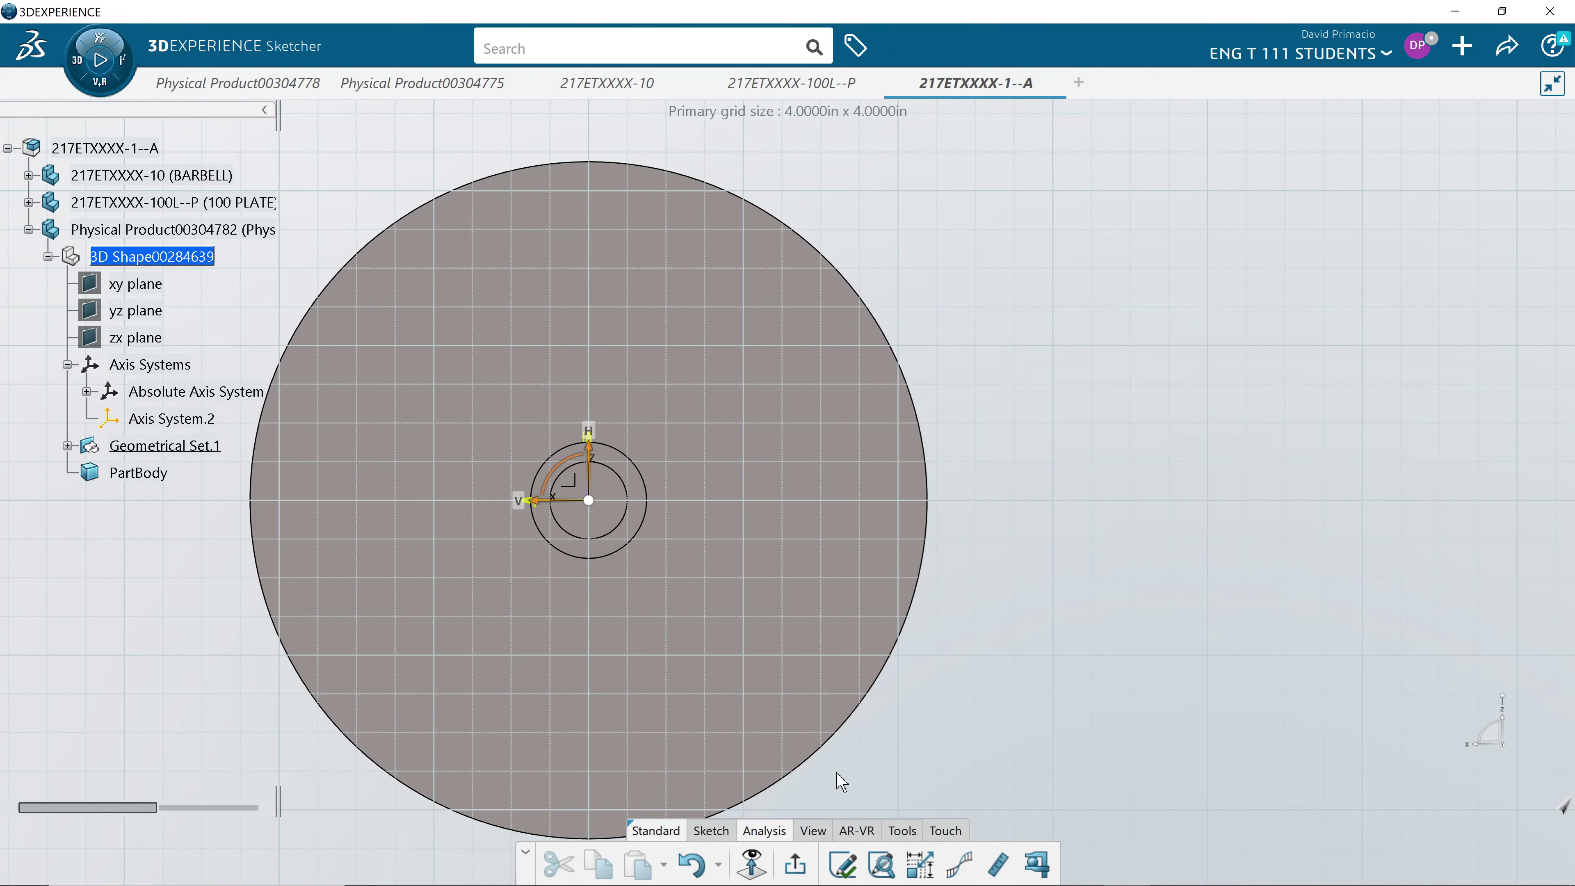
click(712, 831)
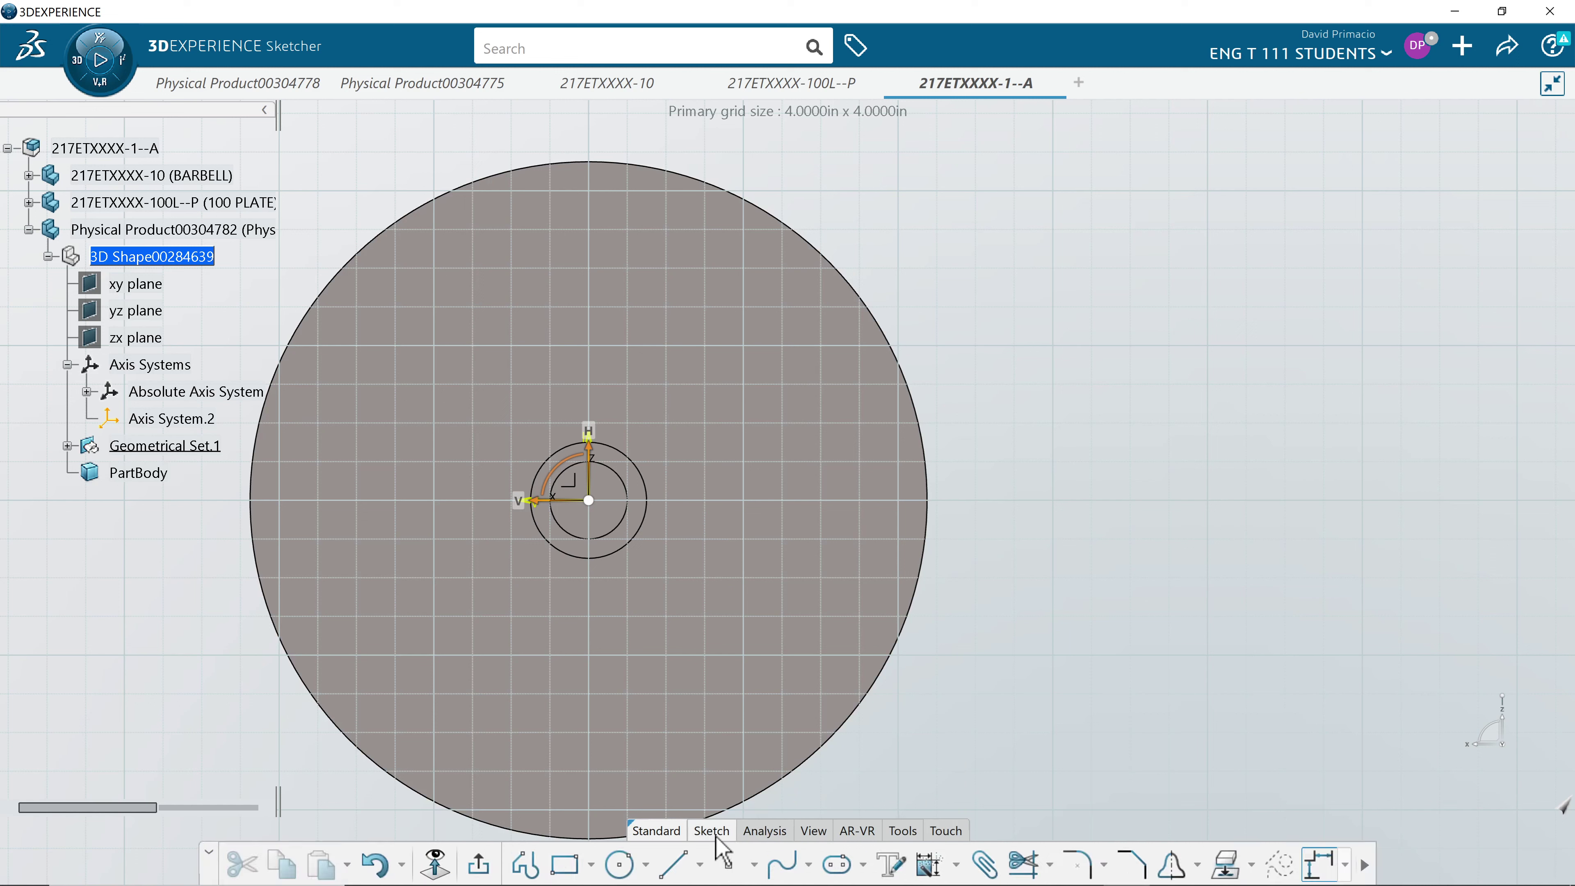
click(619, 865)
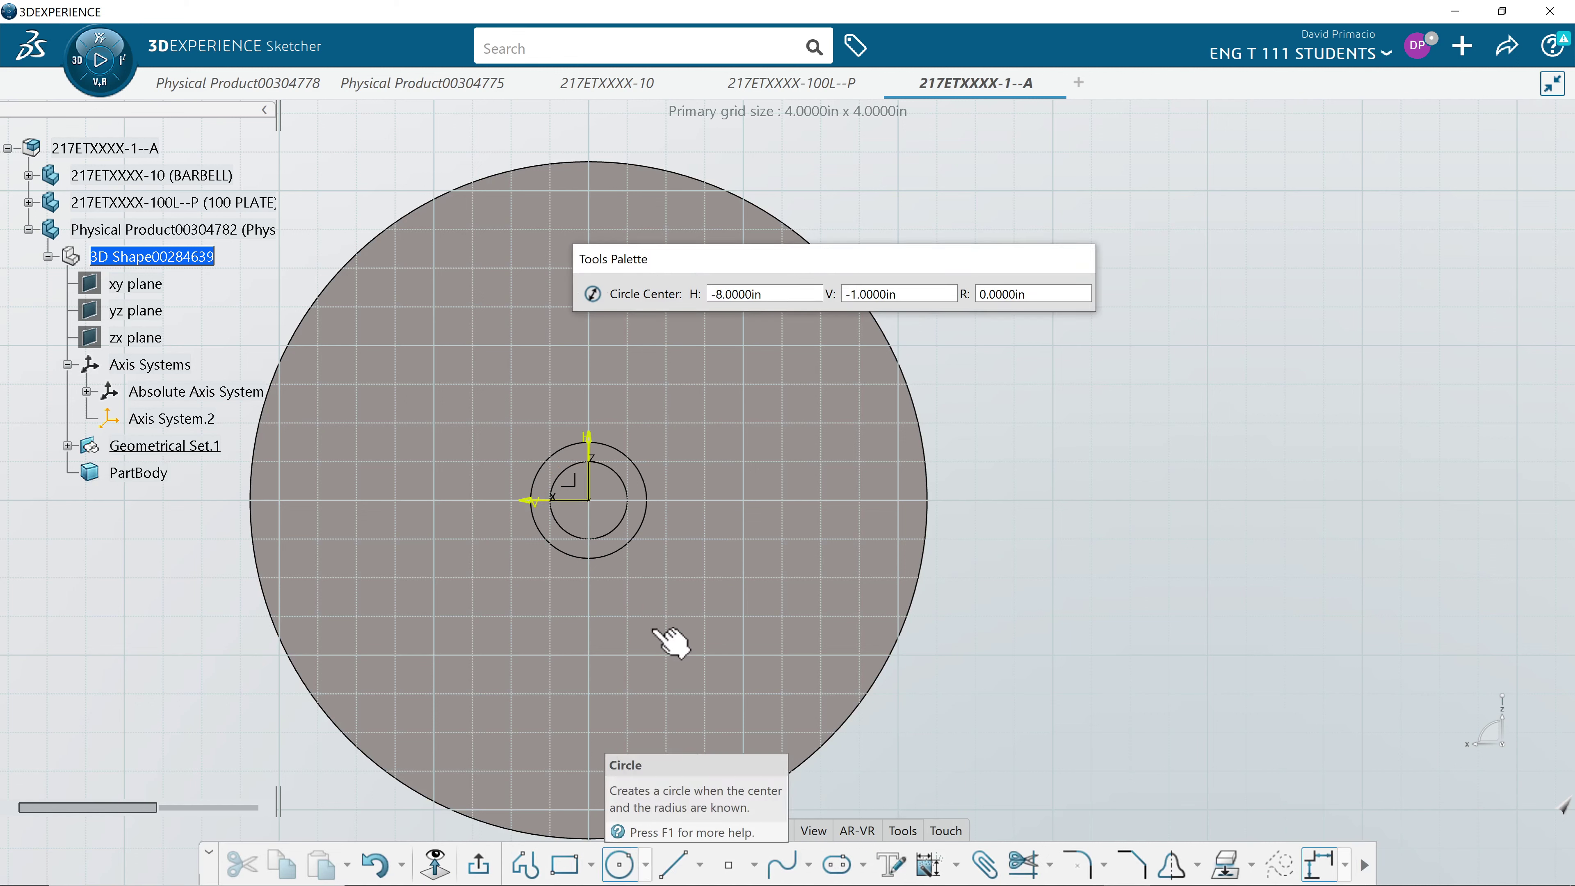
click(589, 502)
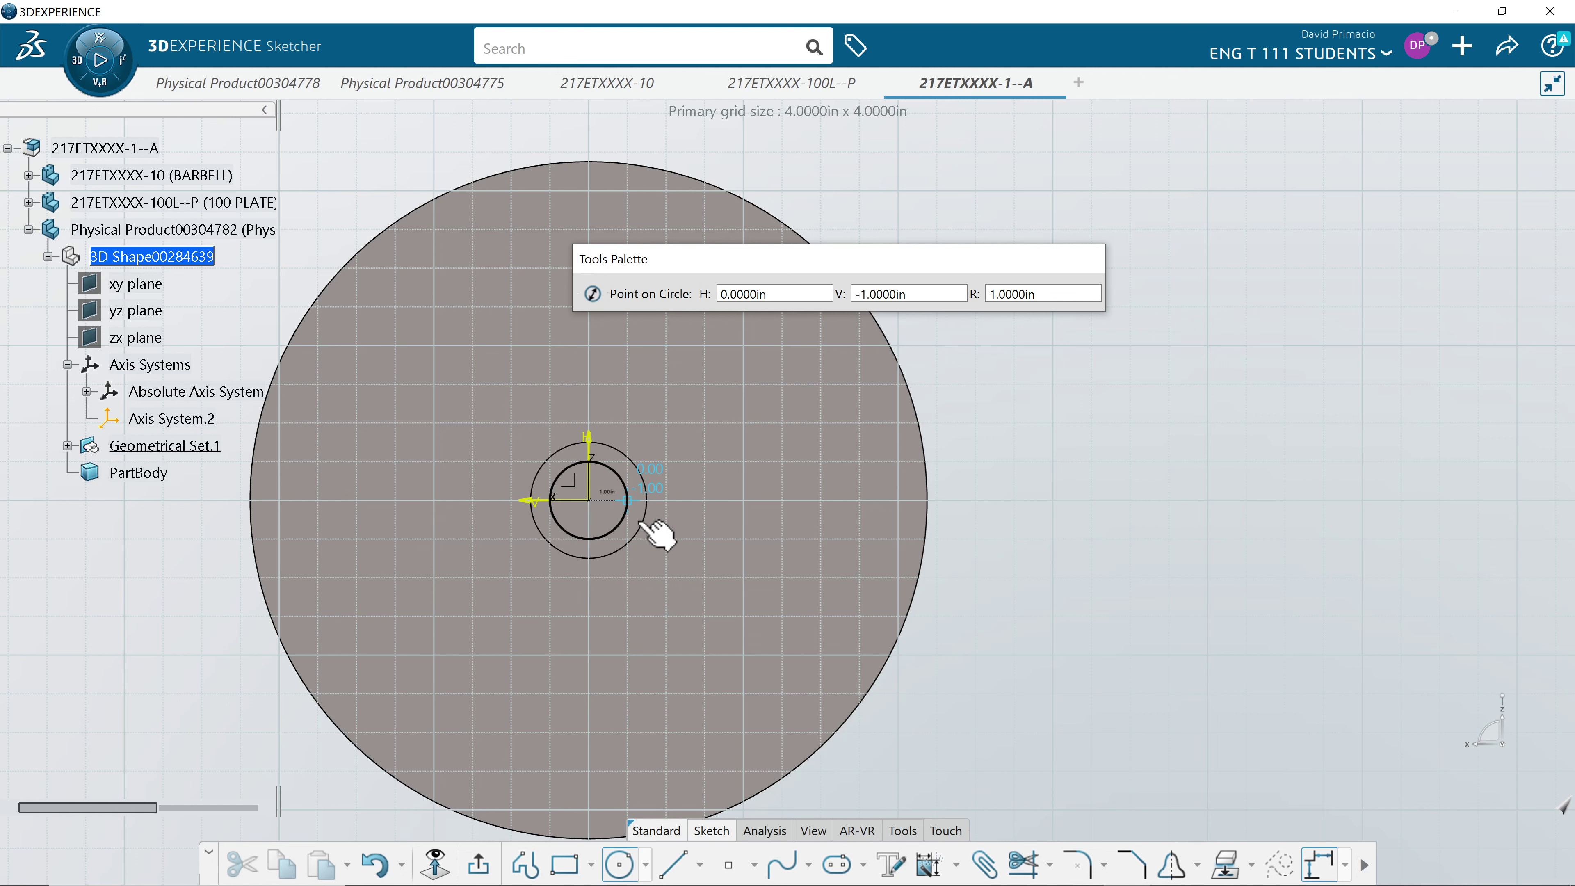
click(642, 523)
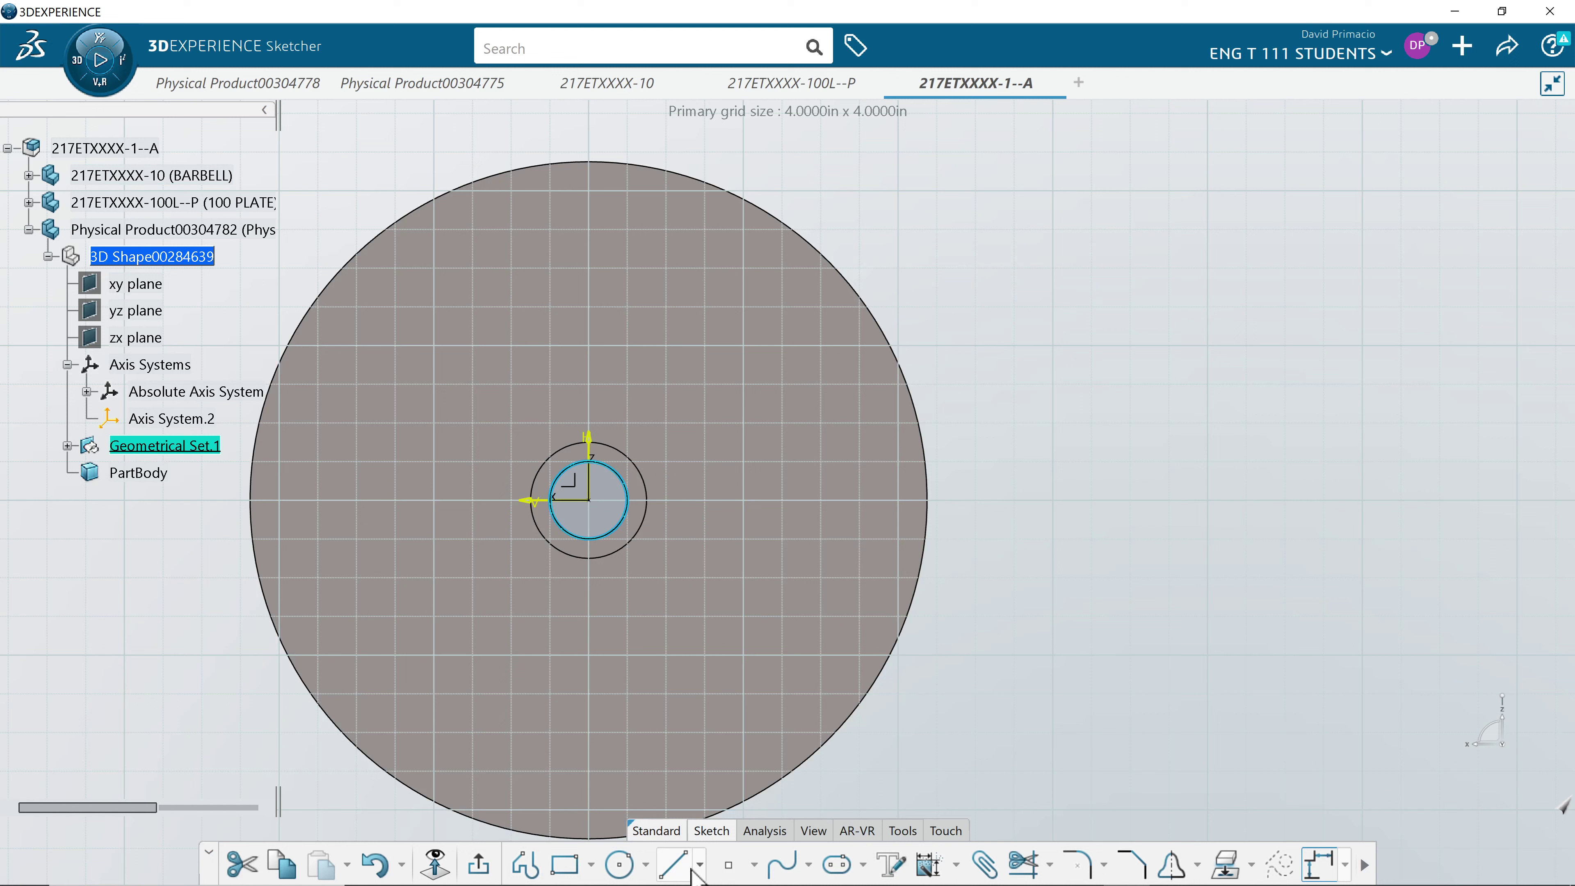
Add a concentric circle of about 8.06 in radius and select both circles
click(619, 865)
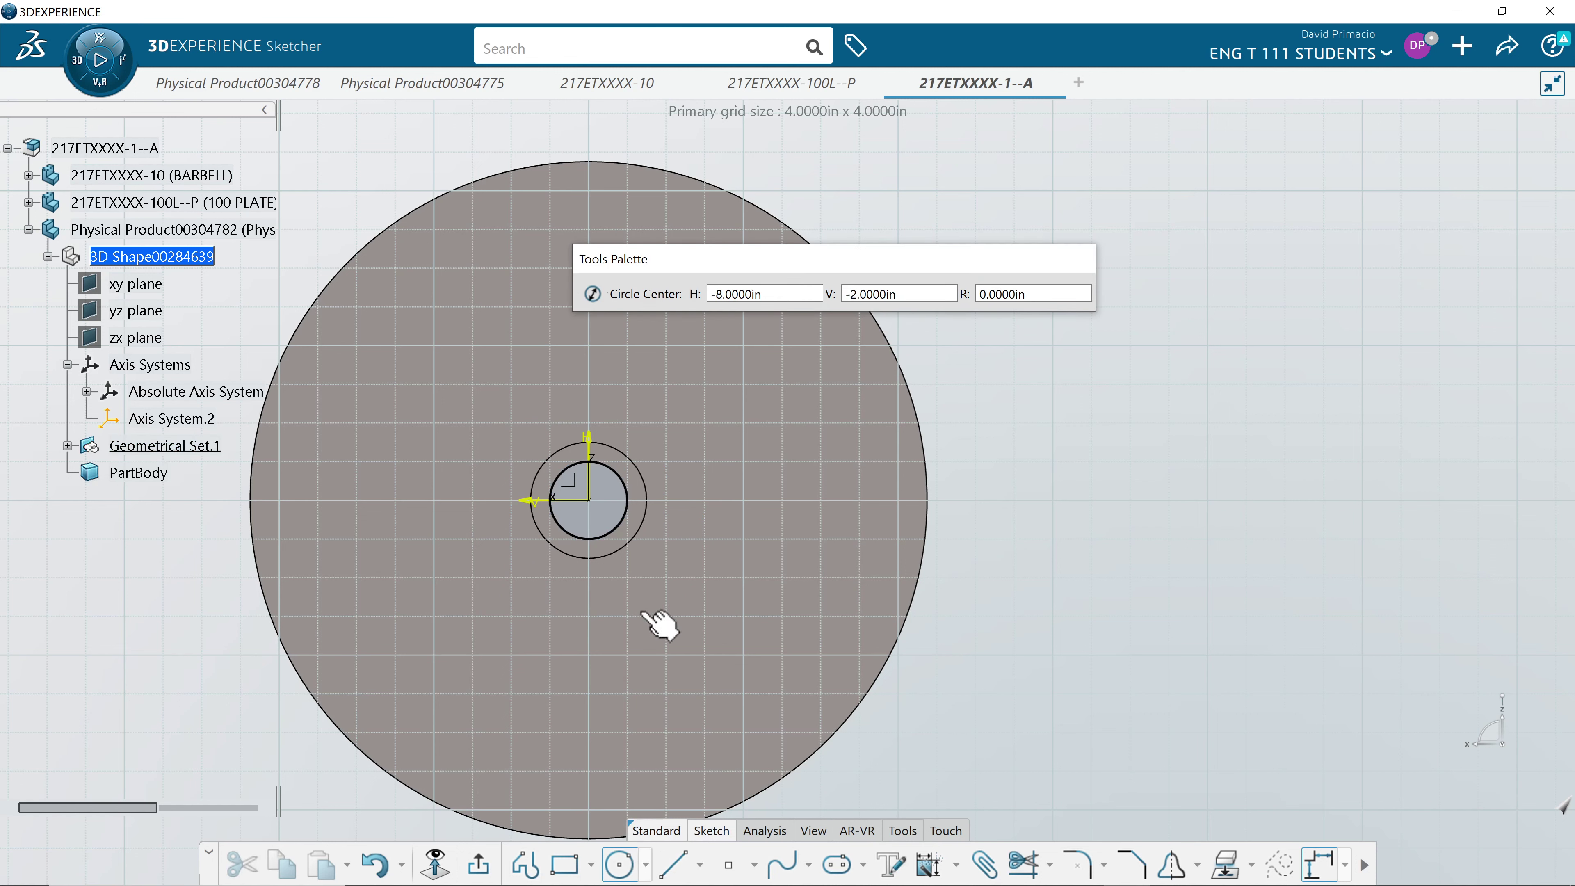
click(589, 500)
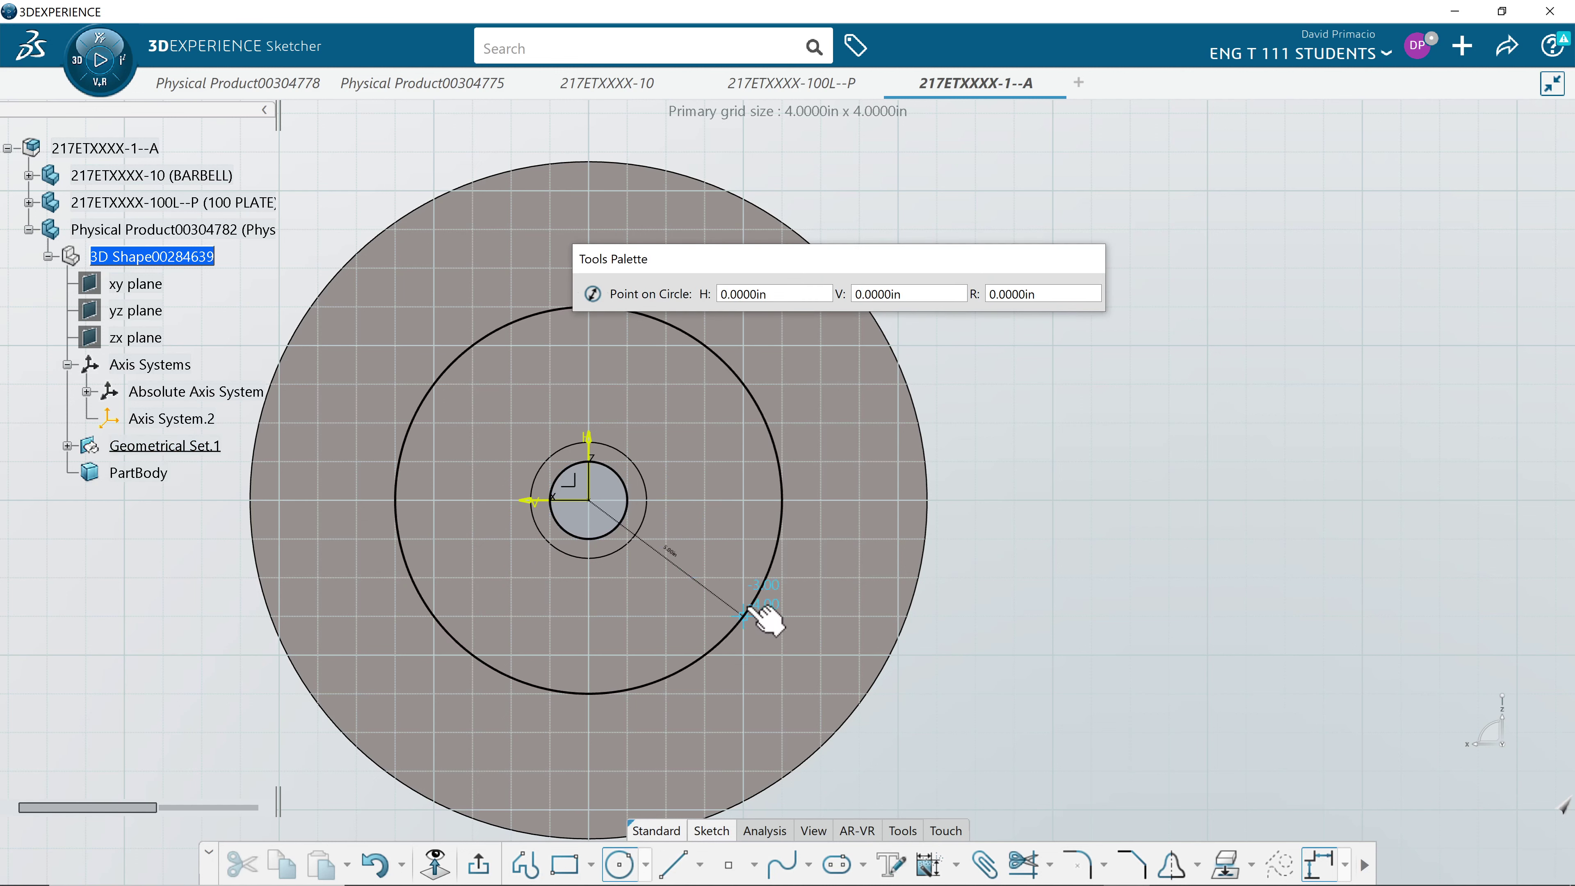
click(877, 673)
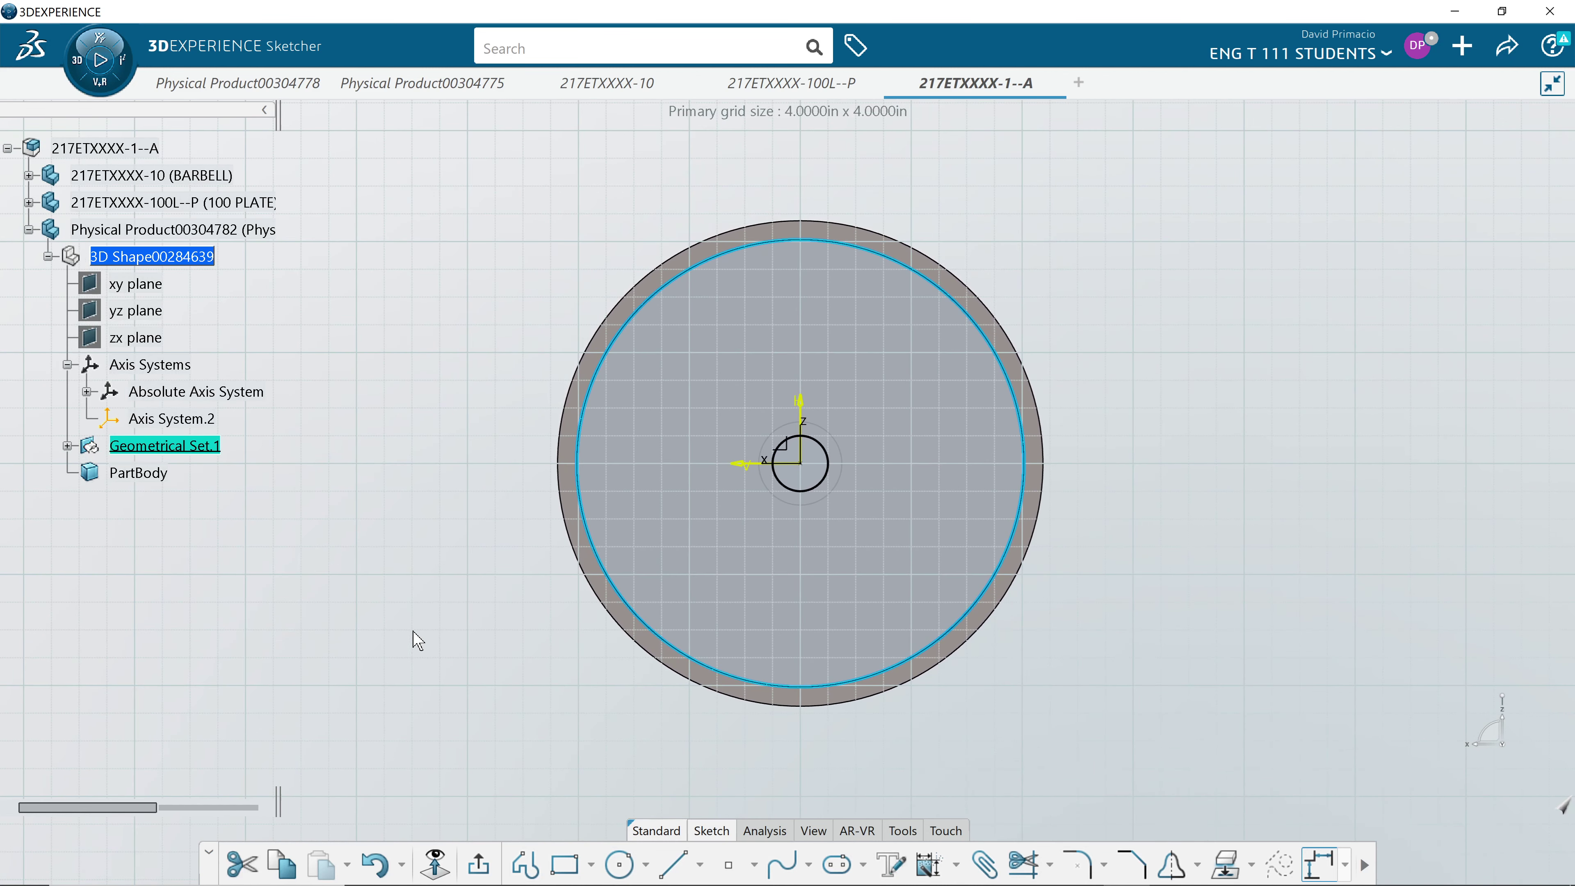
click(449, 675)
drag(498, 745, 1265, 201)
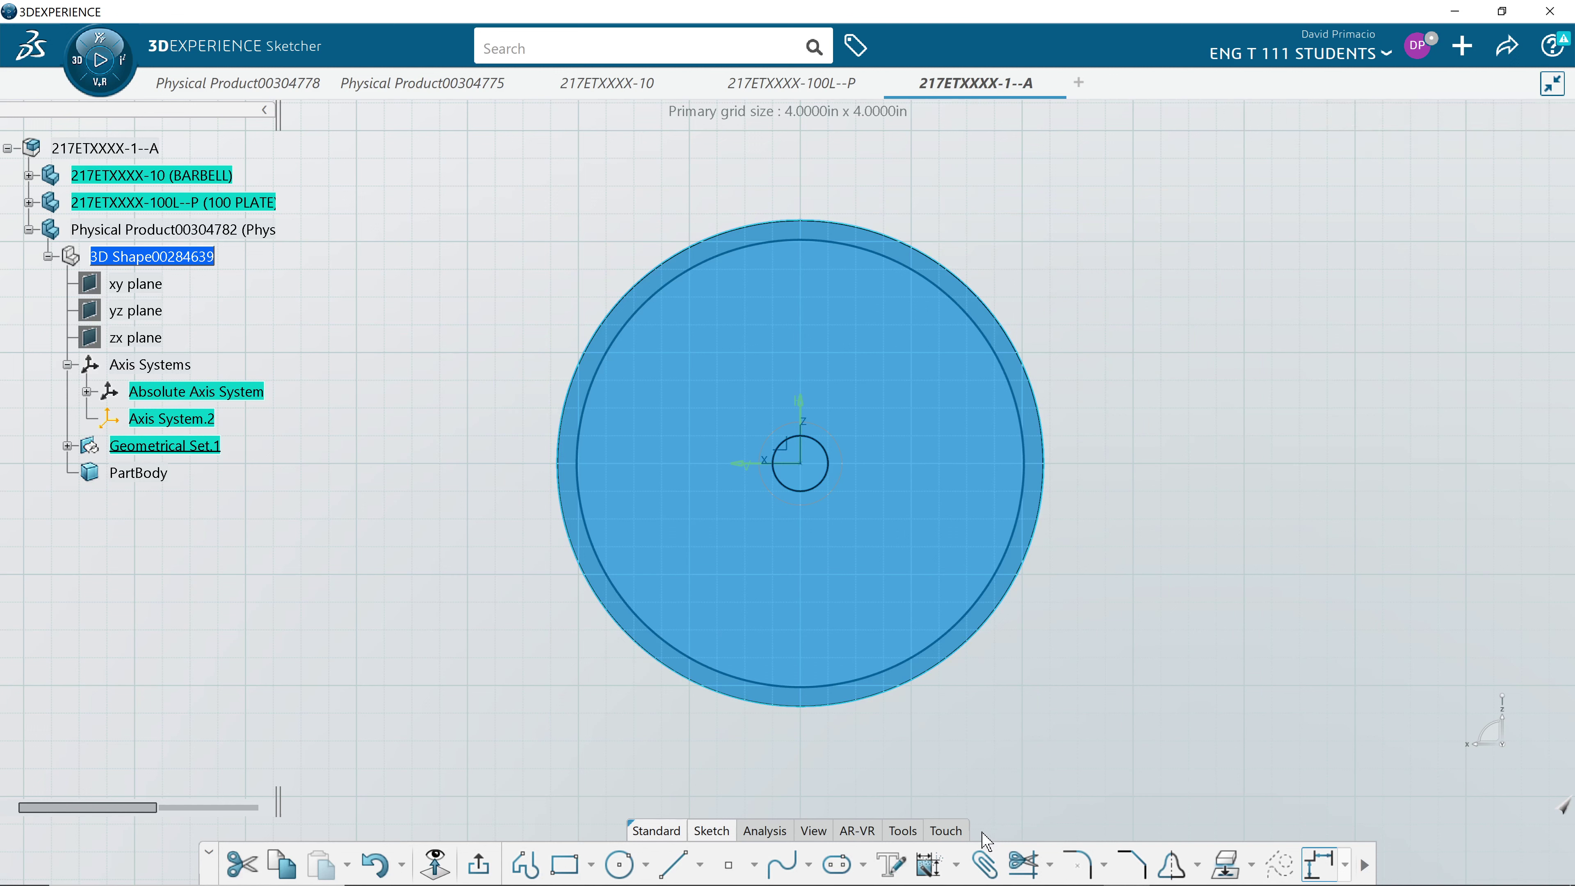
Auto-constrain both circles of the plate sketch
click(956, 864)
click(1022, 747)
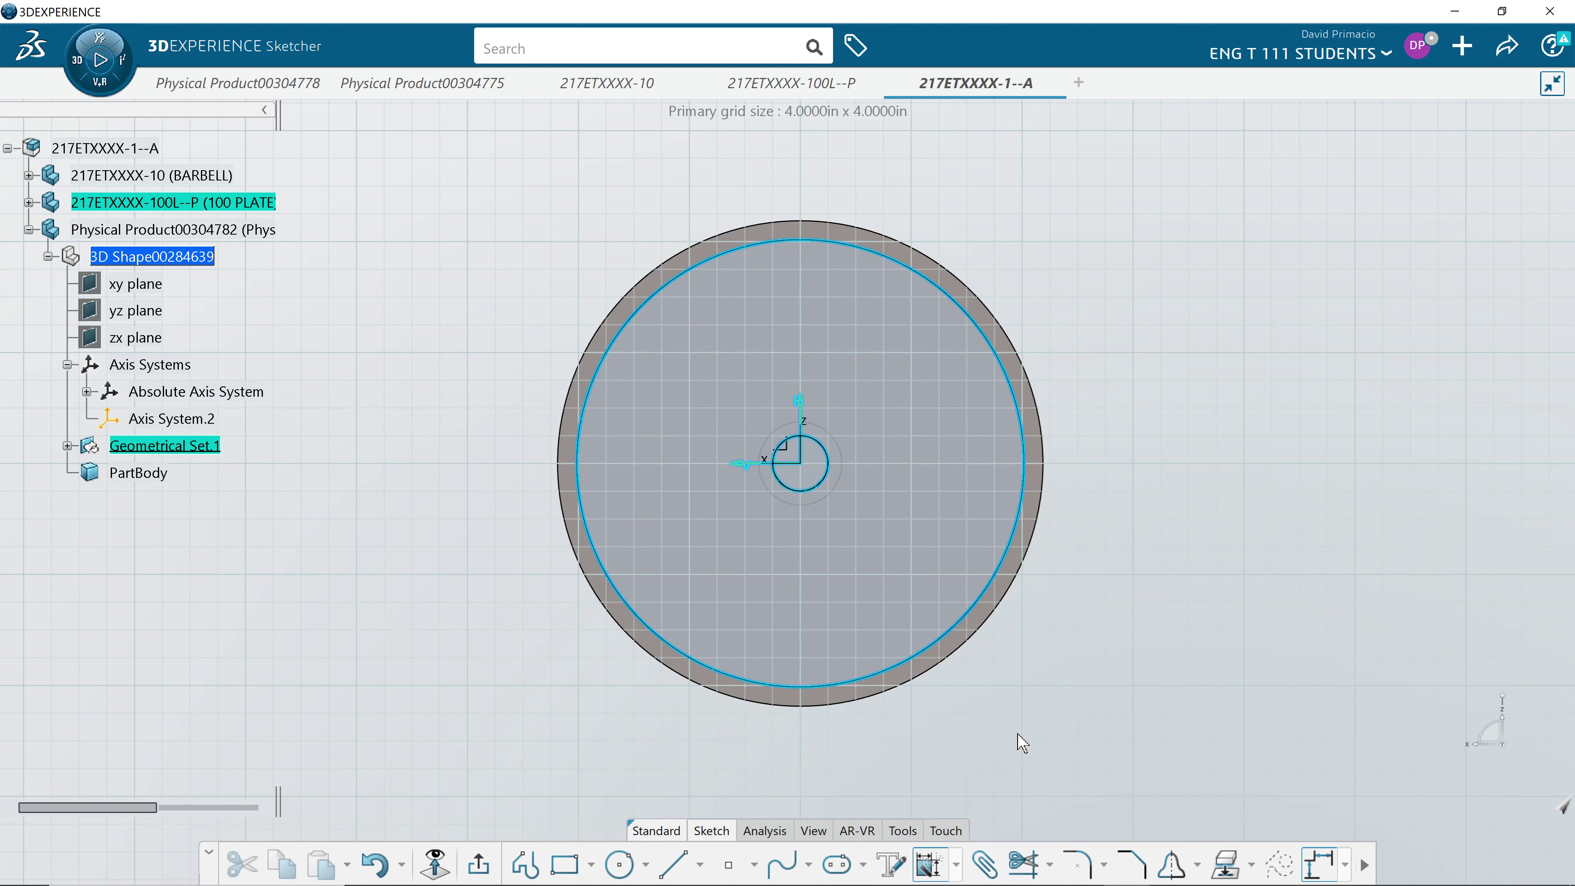
click(1454, 289)
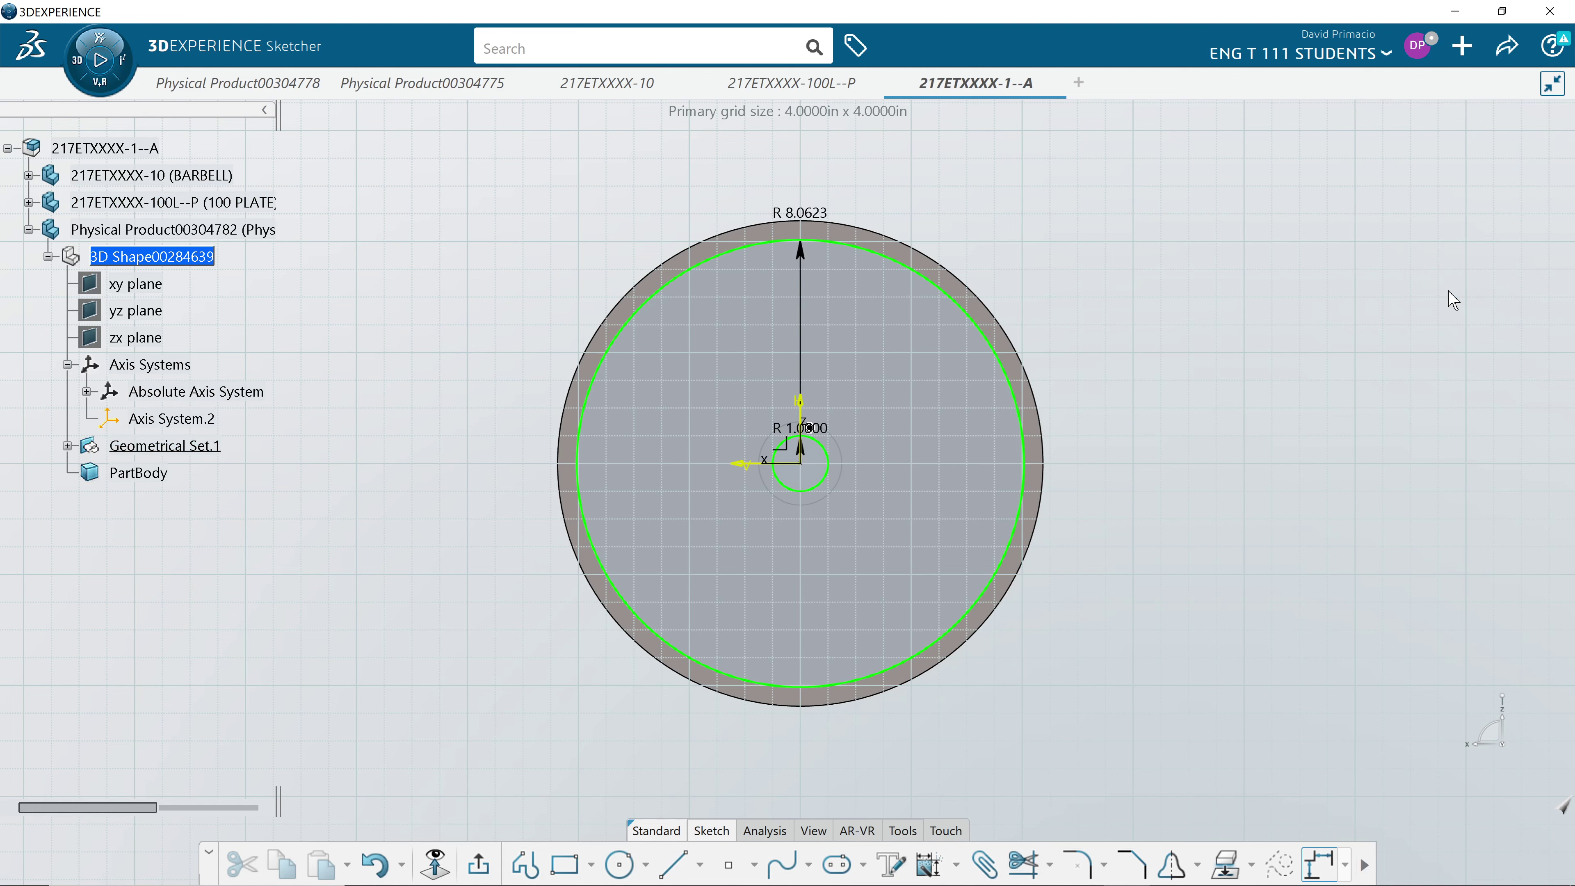
mouse_move(1202, 721)
middle_down()
mouse_move(1217, 679)
mouse_move(967, 574)
middle_up()
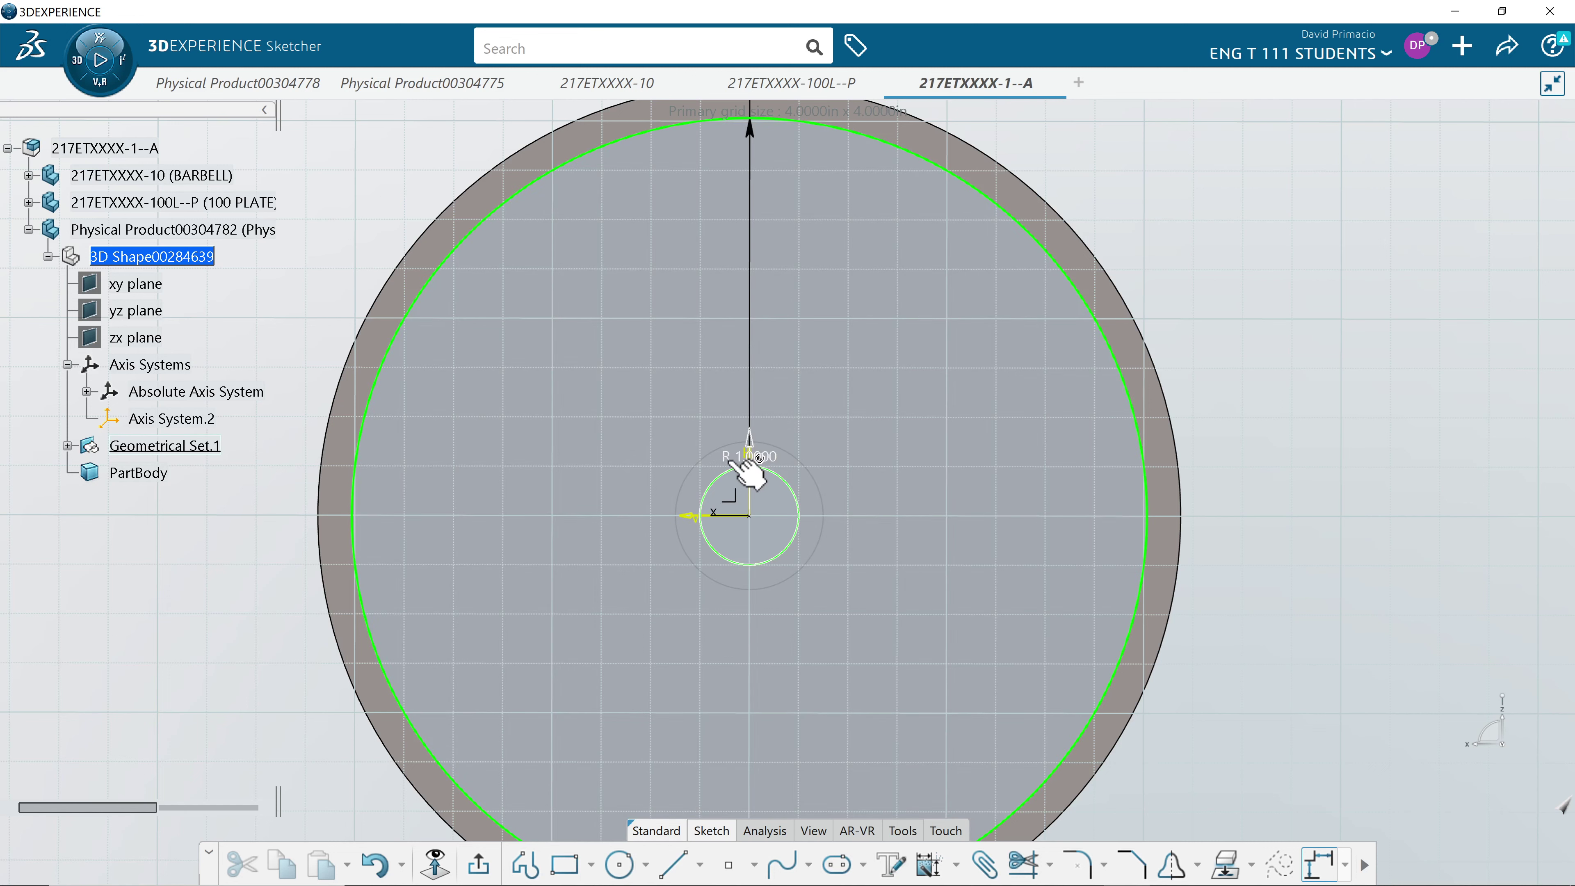
Change the bore's radius dimension to a 2 in diameter
double_click(753, 457)
click(1420, 697)
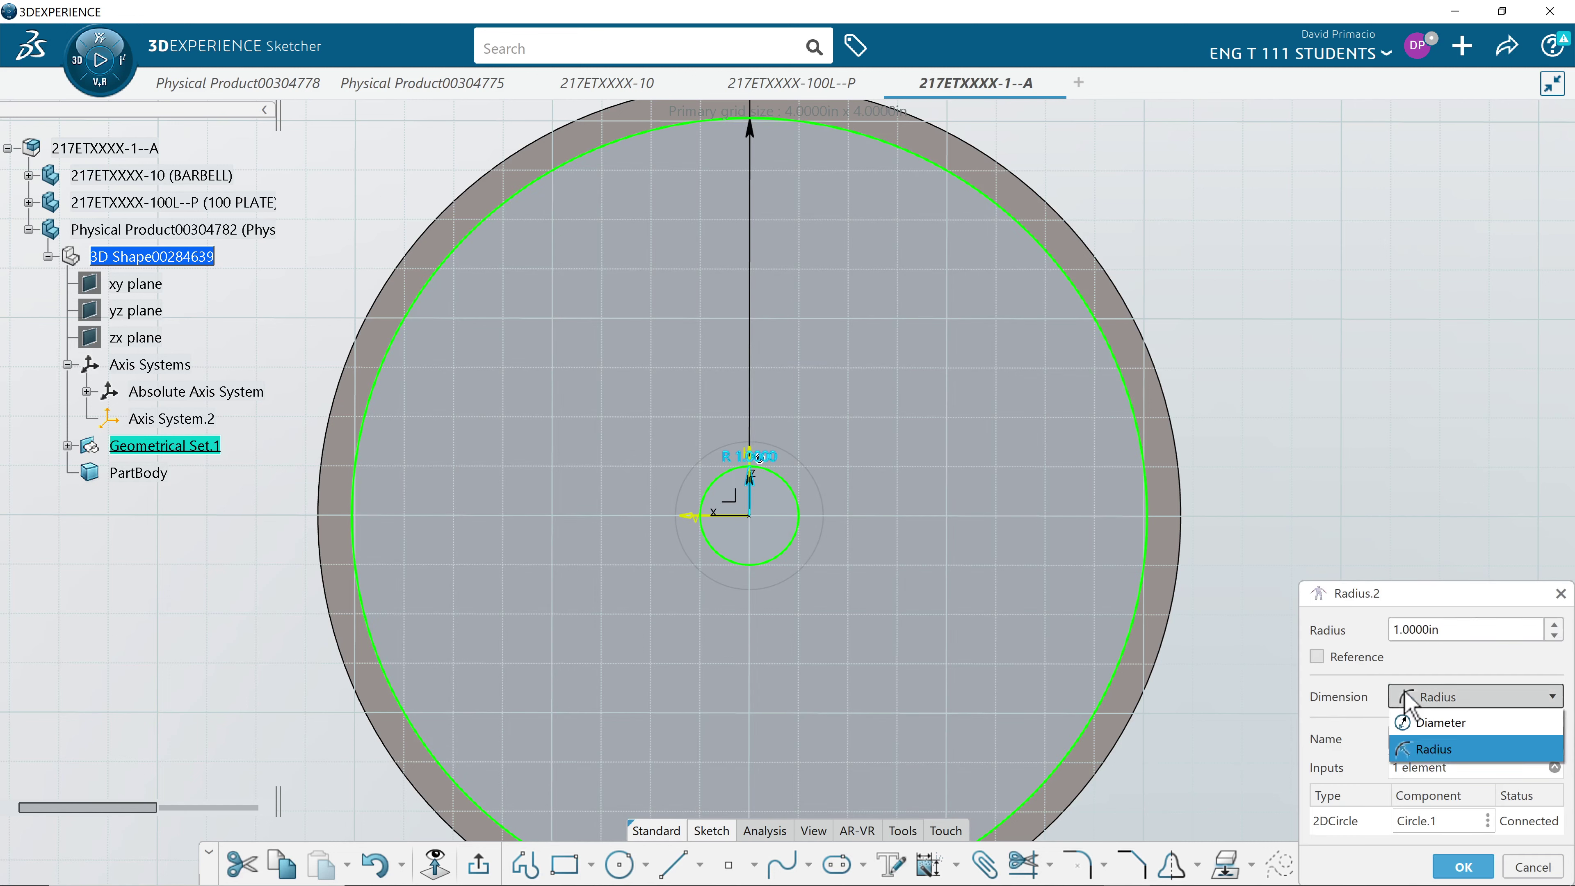
click(1420, 724)
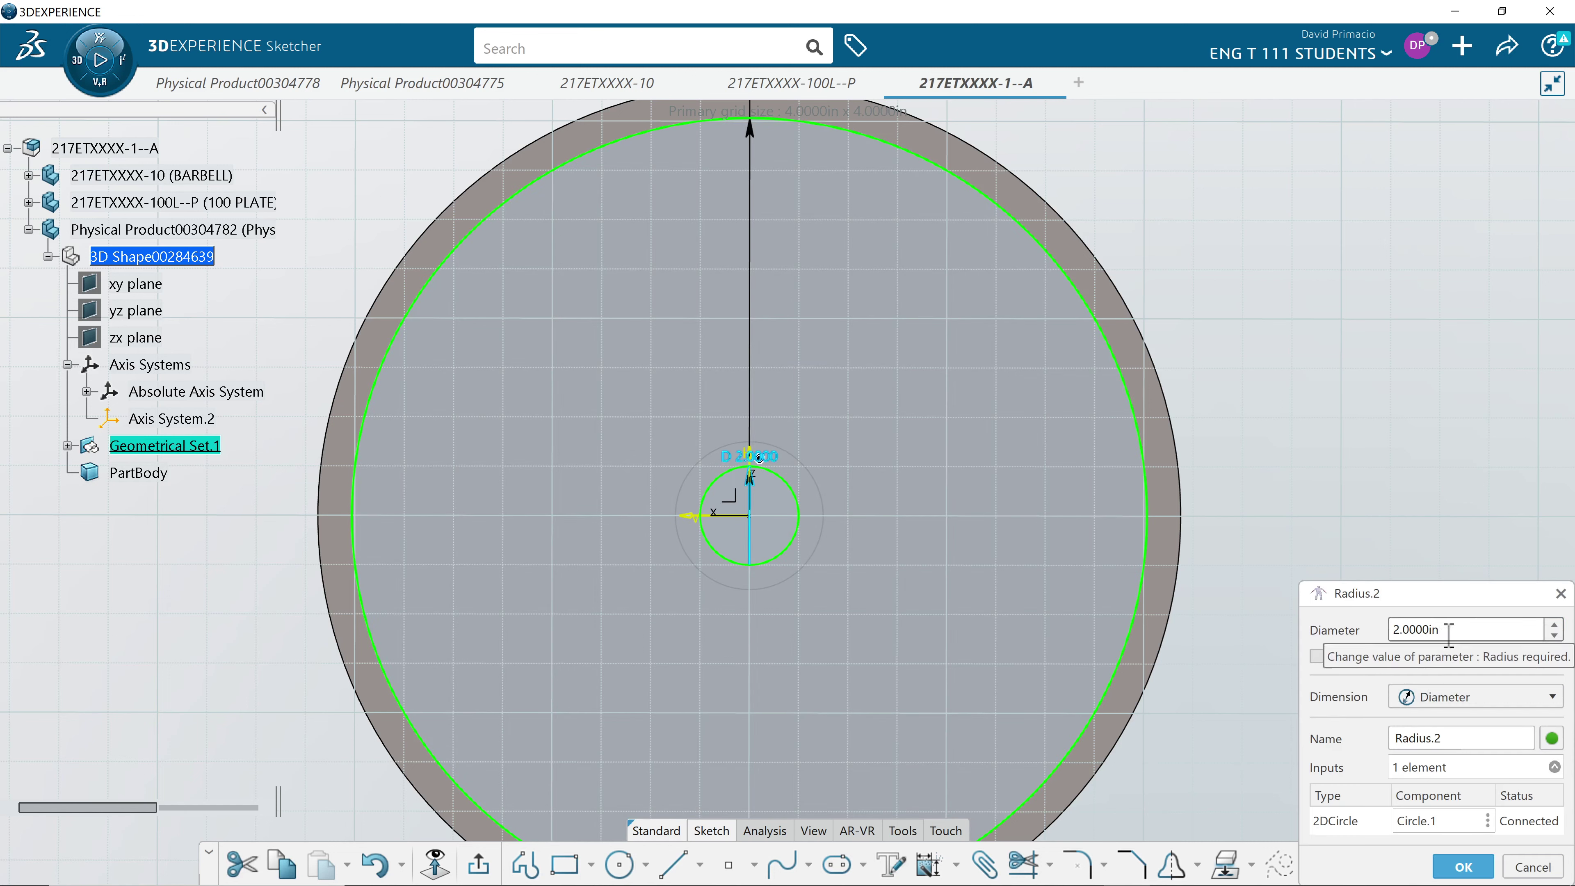
click(1461, 867)
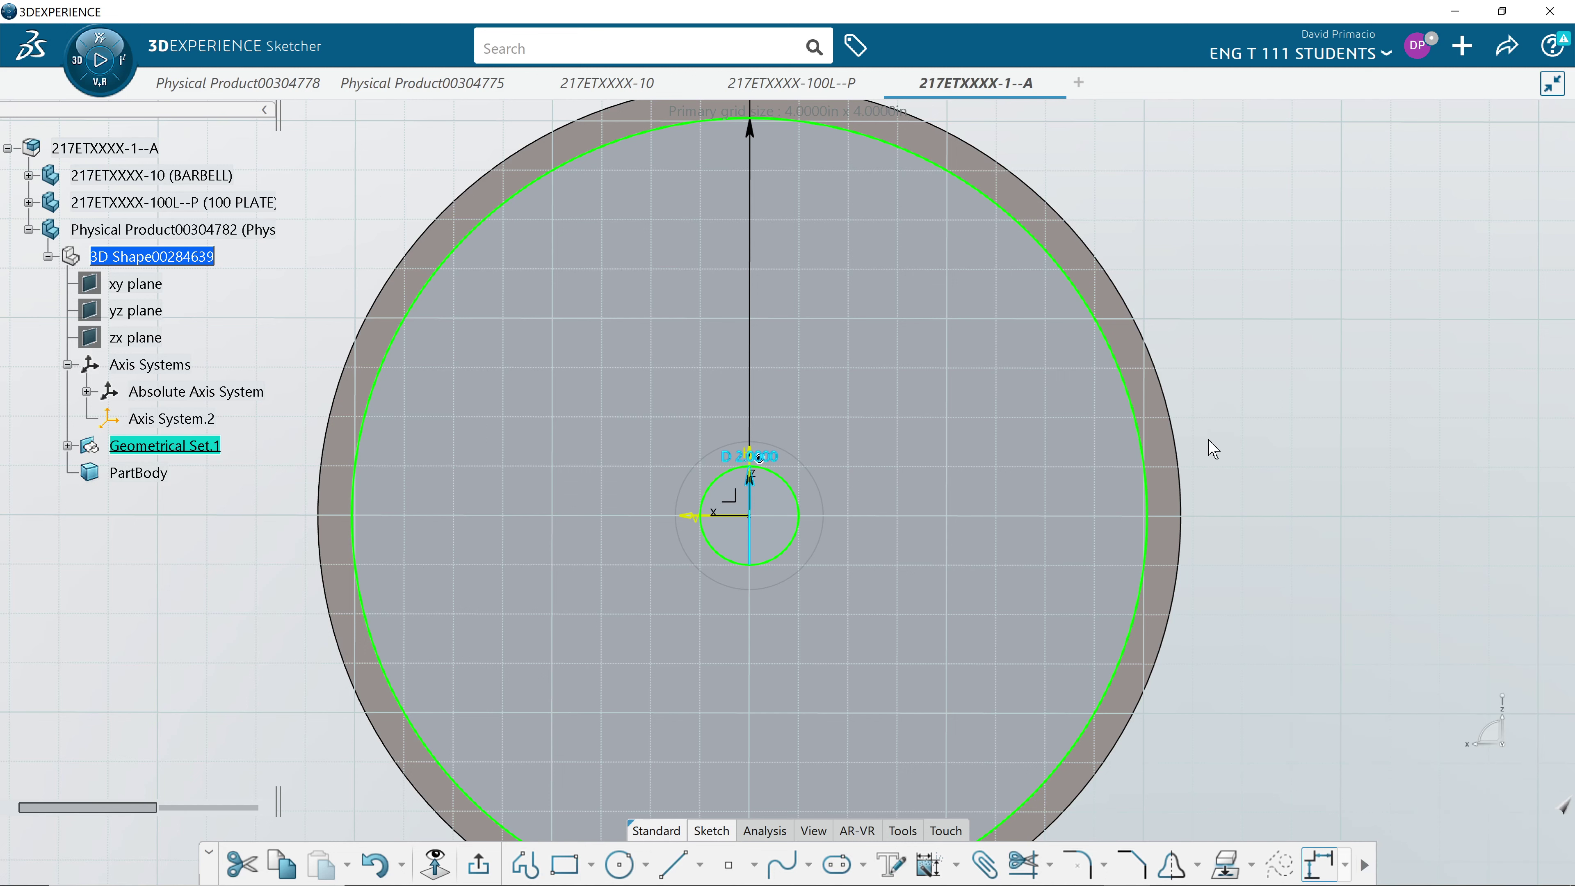
Dimension the outer circle as a diameter and set it to 17.5 in
middle_drag(1226, 415, 1235, 682)
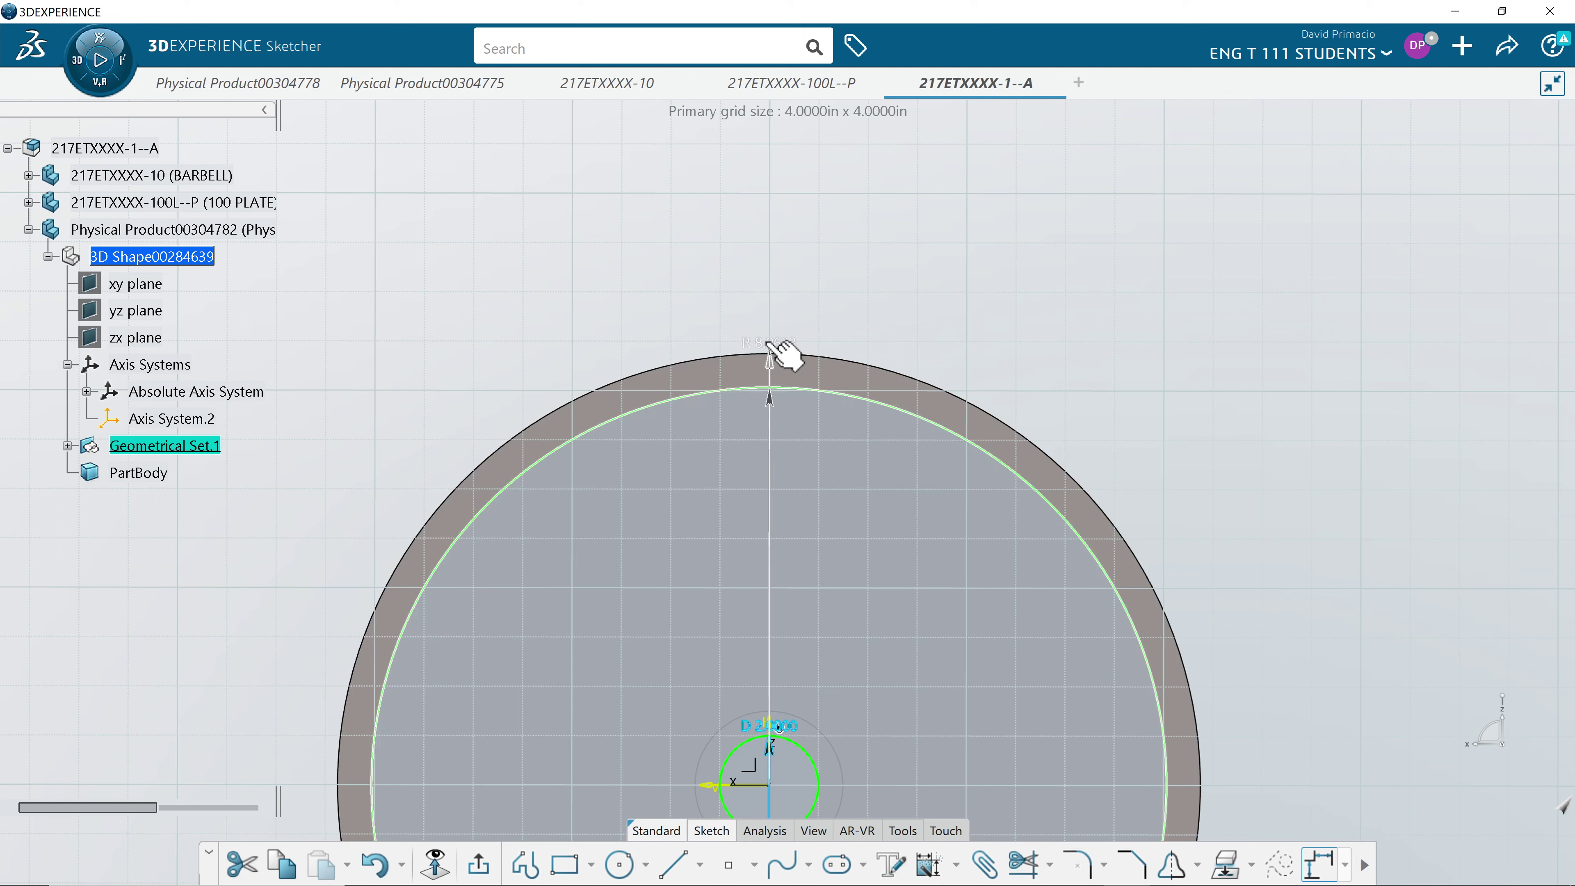
click(768, 342)
double_click(768, 343)
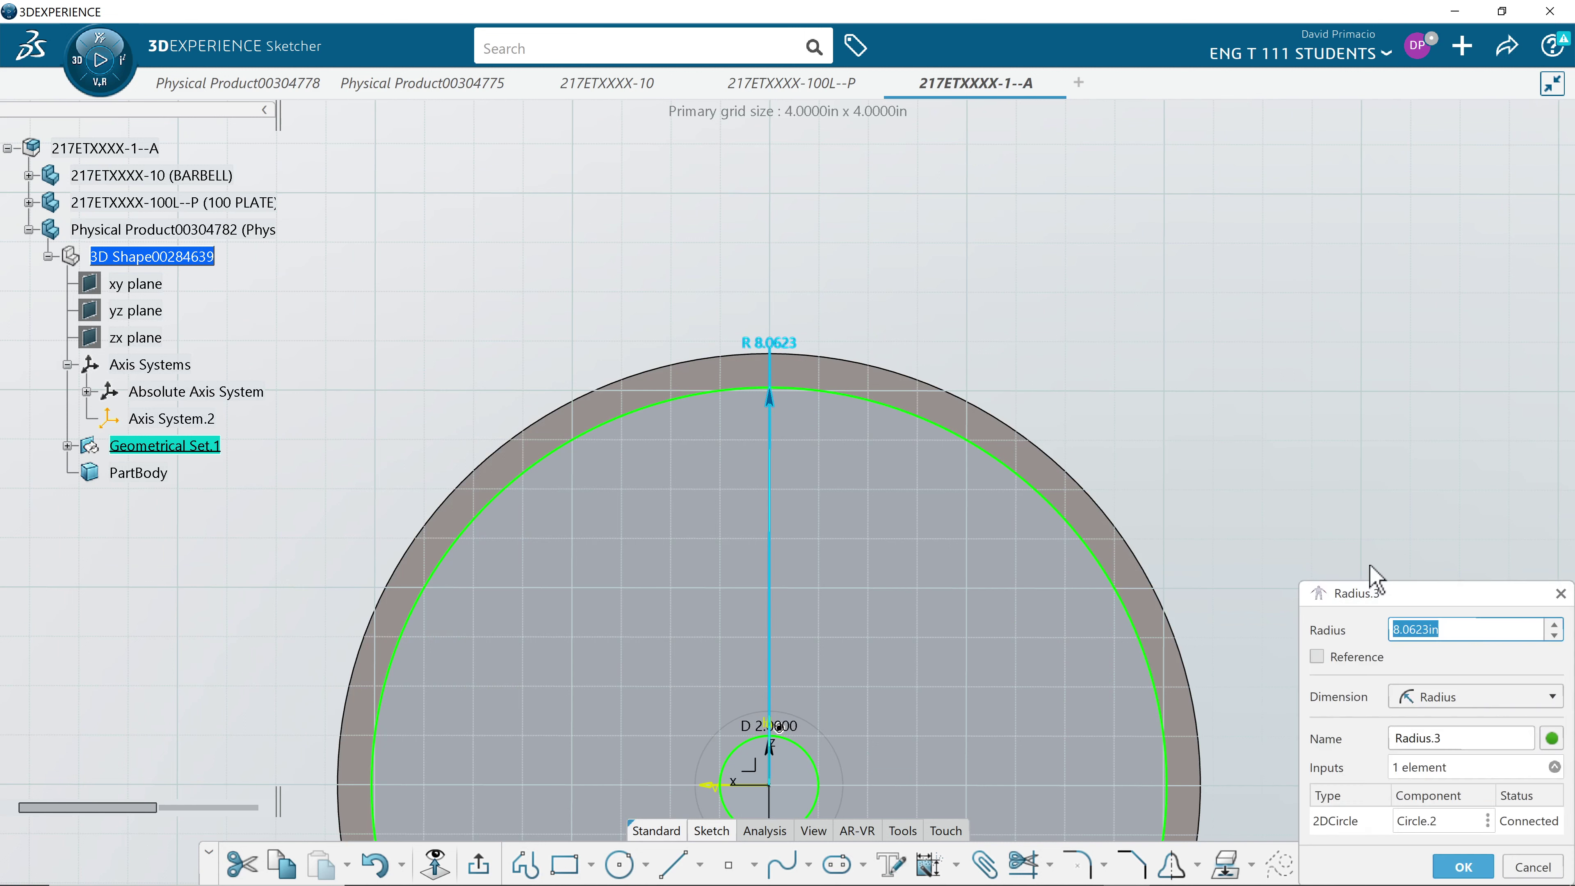
click(1445, 697)
click(1442, 720)
double_click(1450, 631)
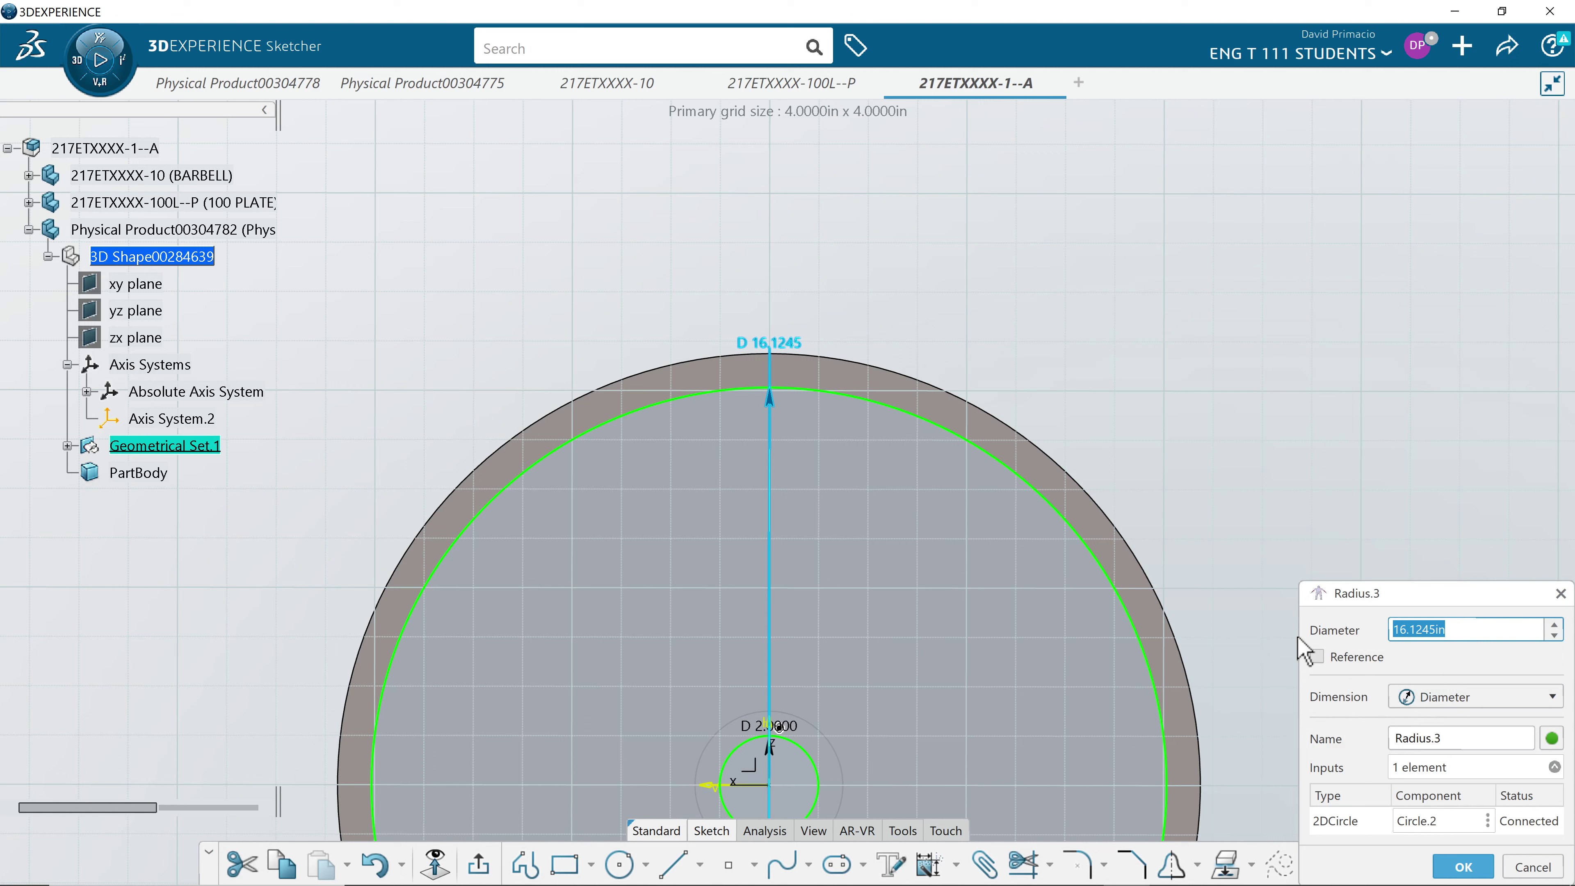
text(17.)
key(Return)
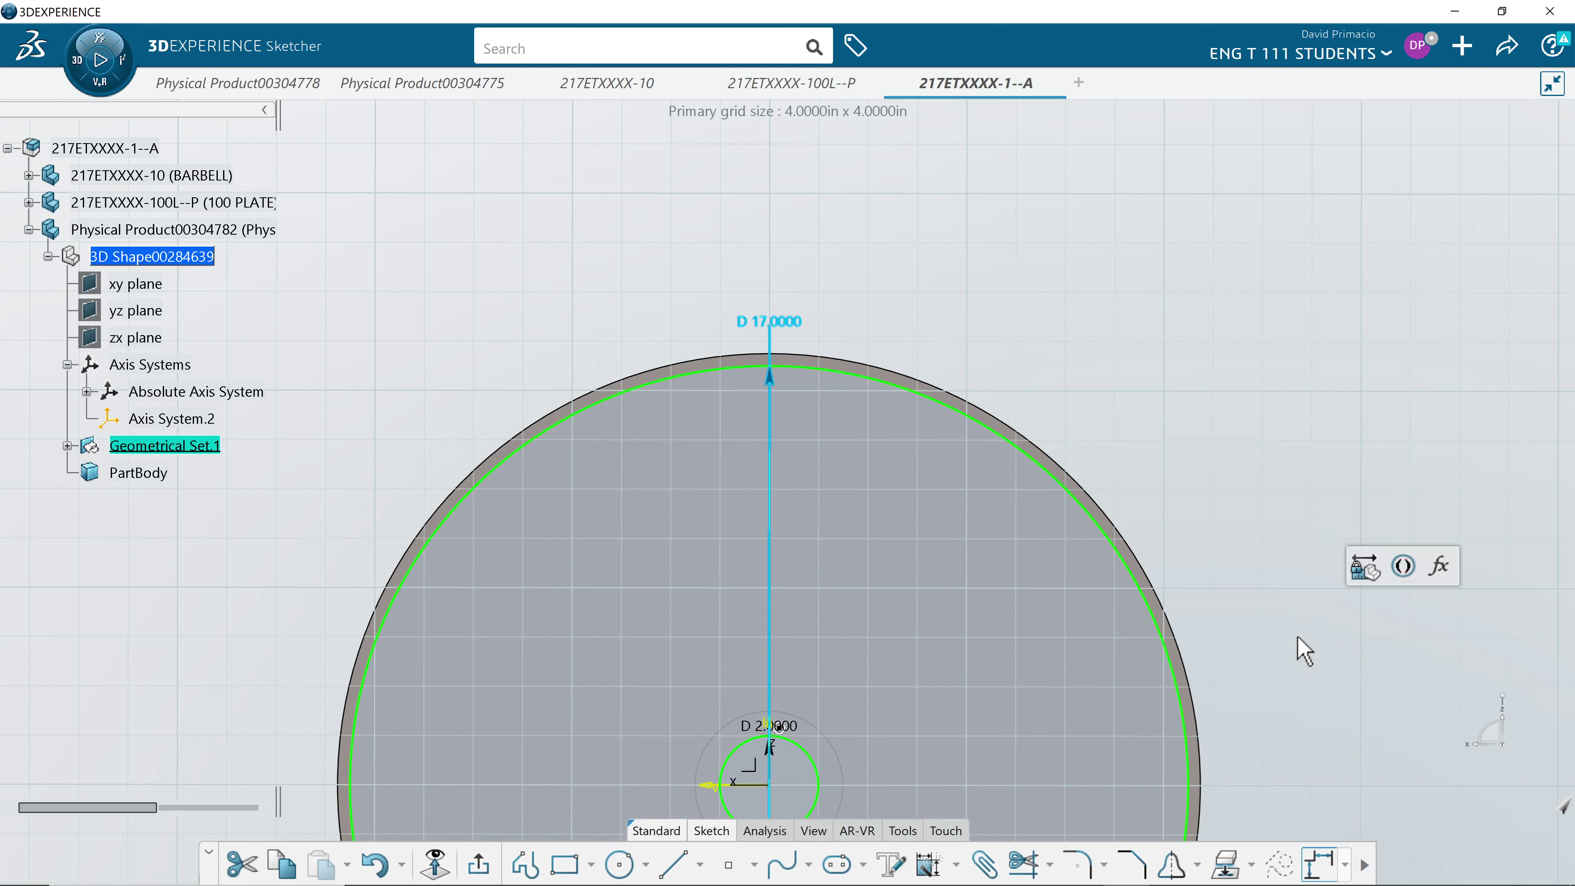
double_click(778, 338)
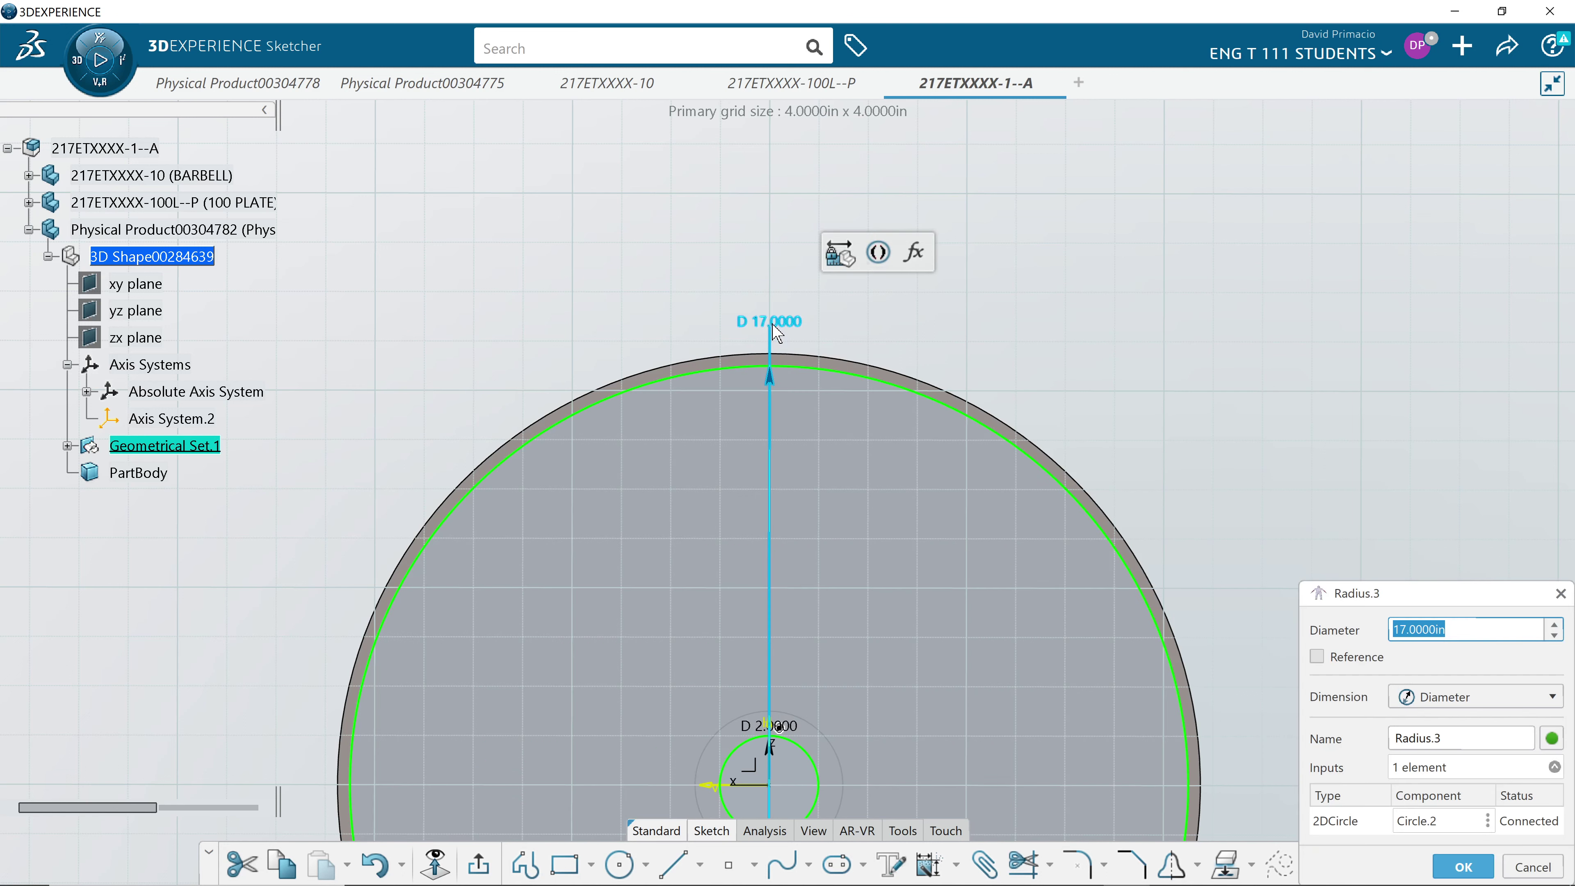
text(17)
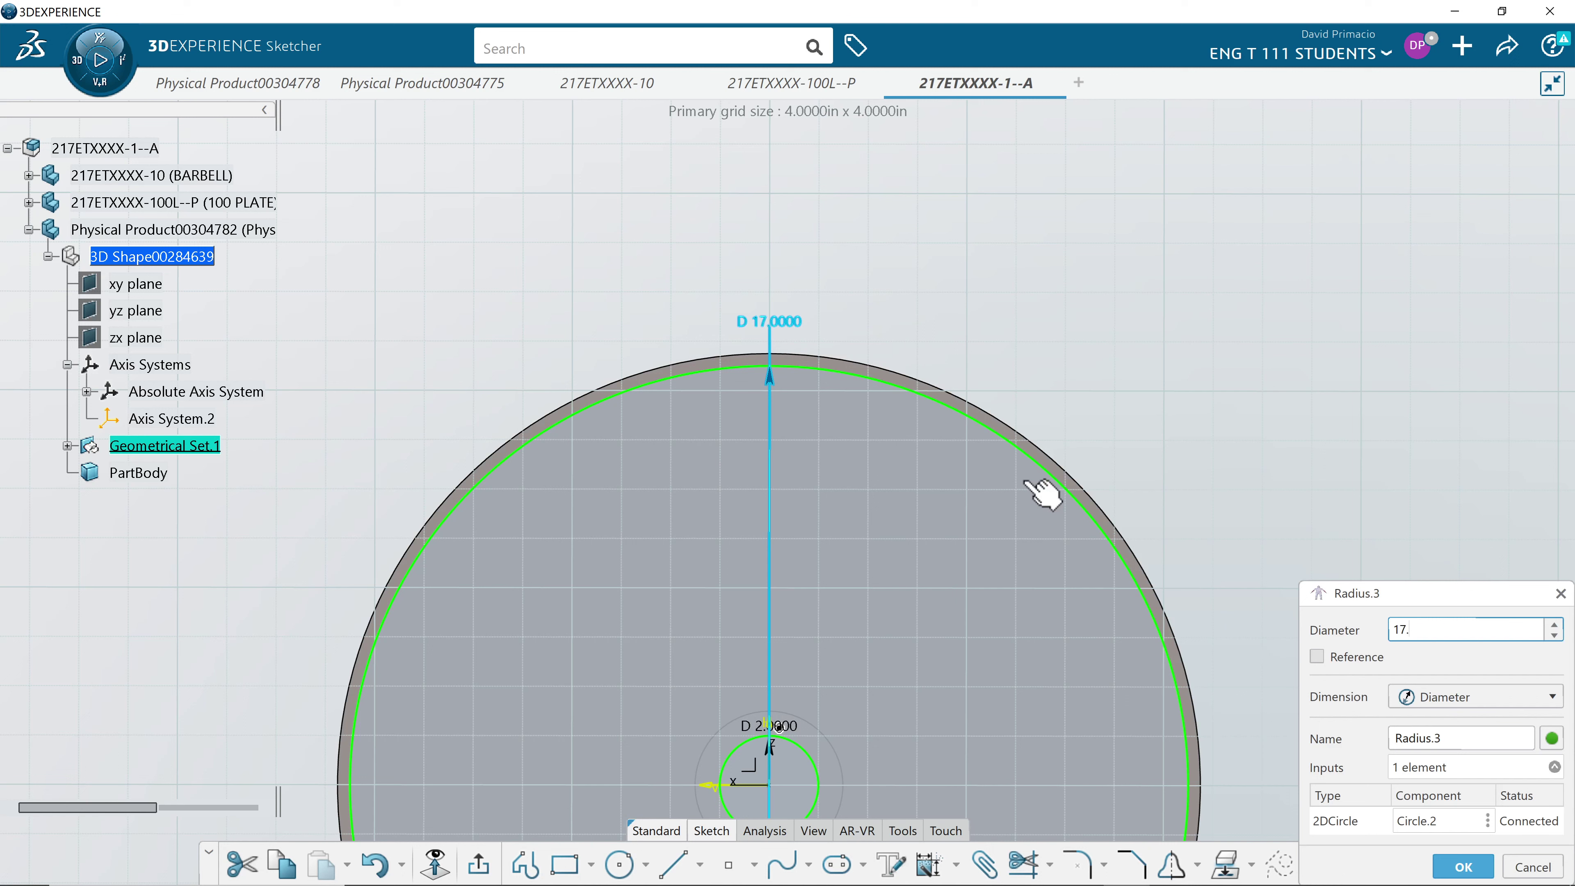
text(.5)
key(Return)
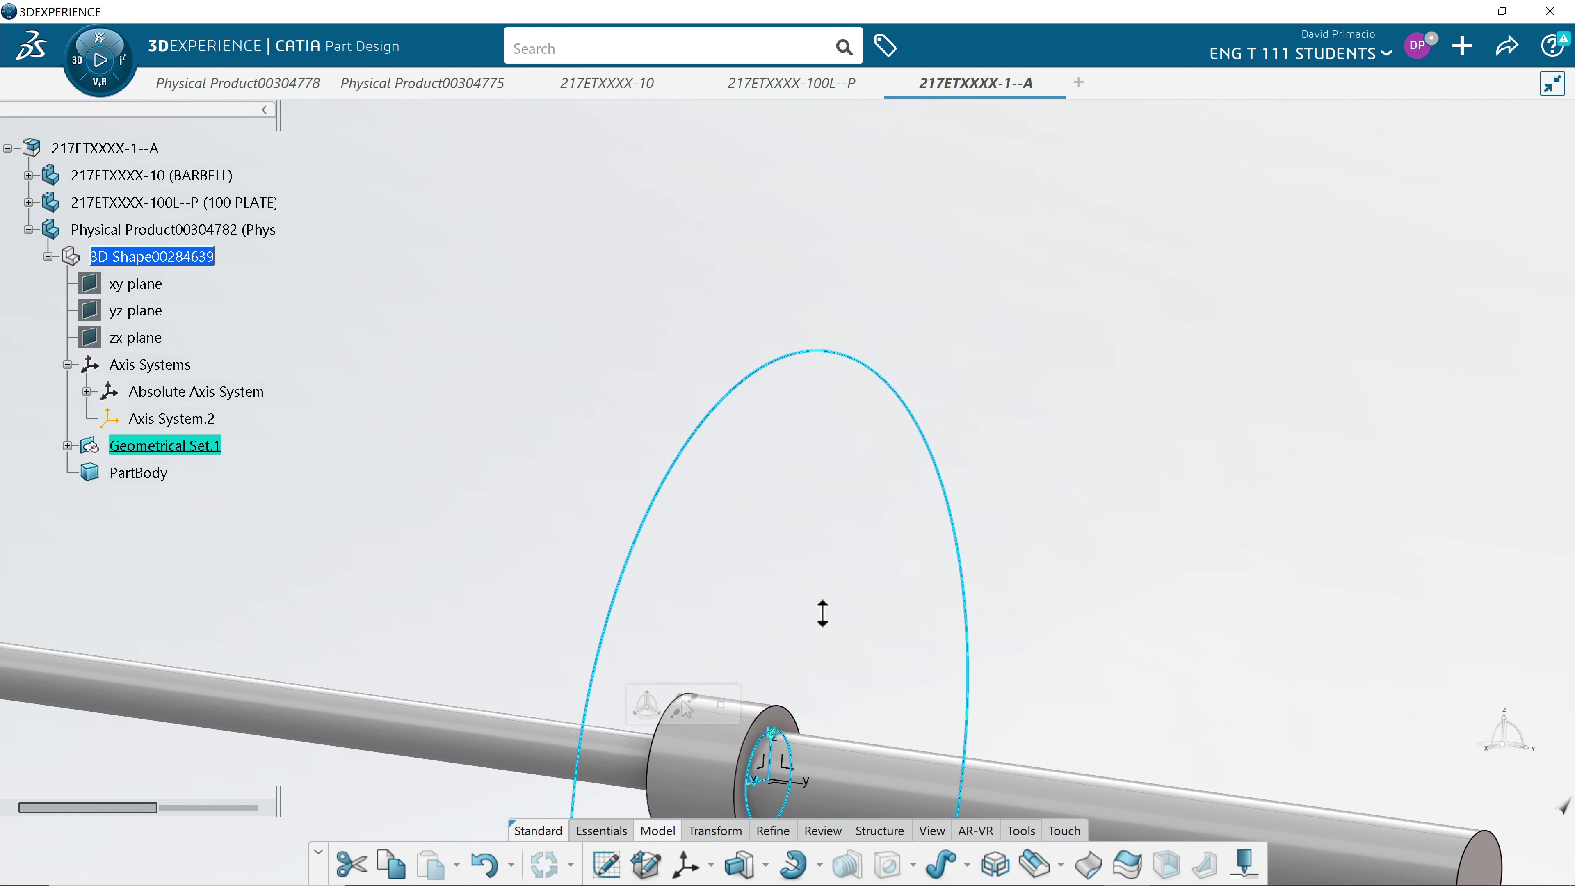
Pad Sketch.1 into a 0.7874 in thick plate on the barbell's right sleeve, accepting the In Work Object warning
middle_drag(822, 613, 781, 728)
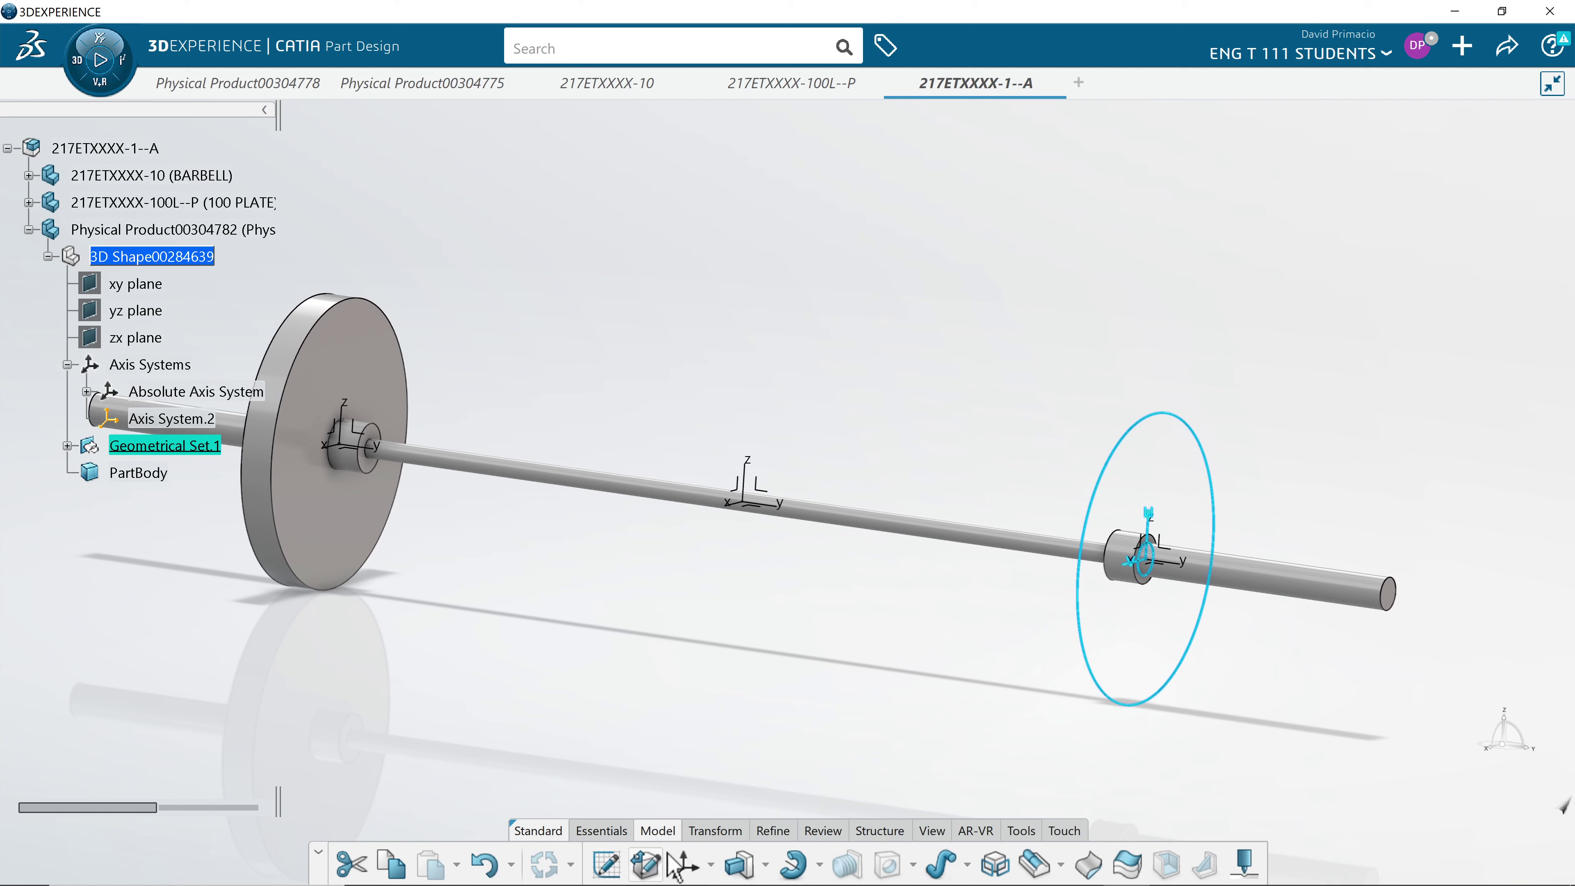
click(740, 863)
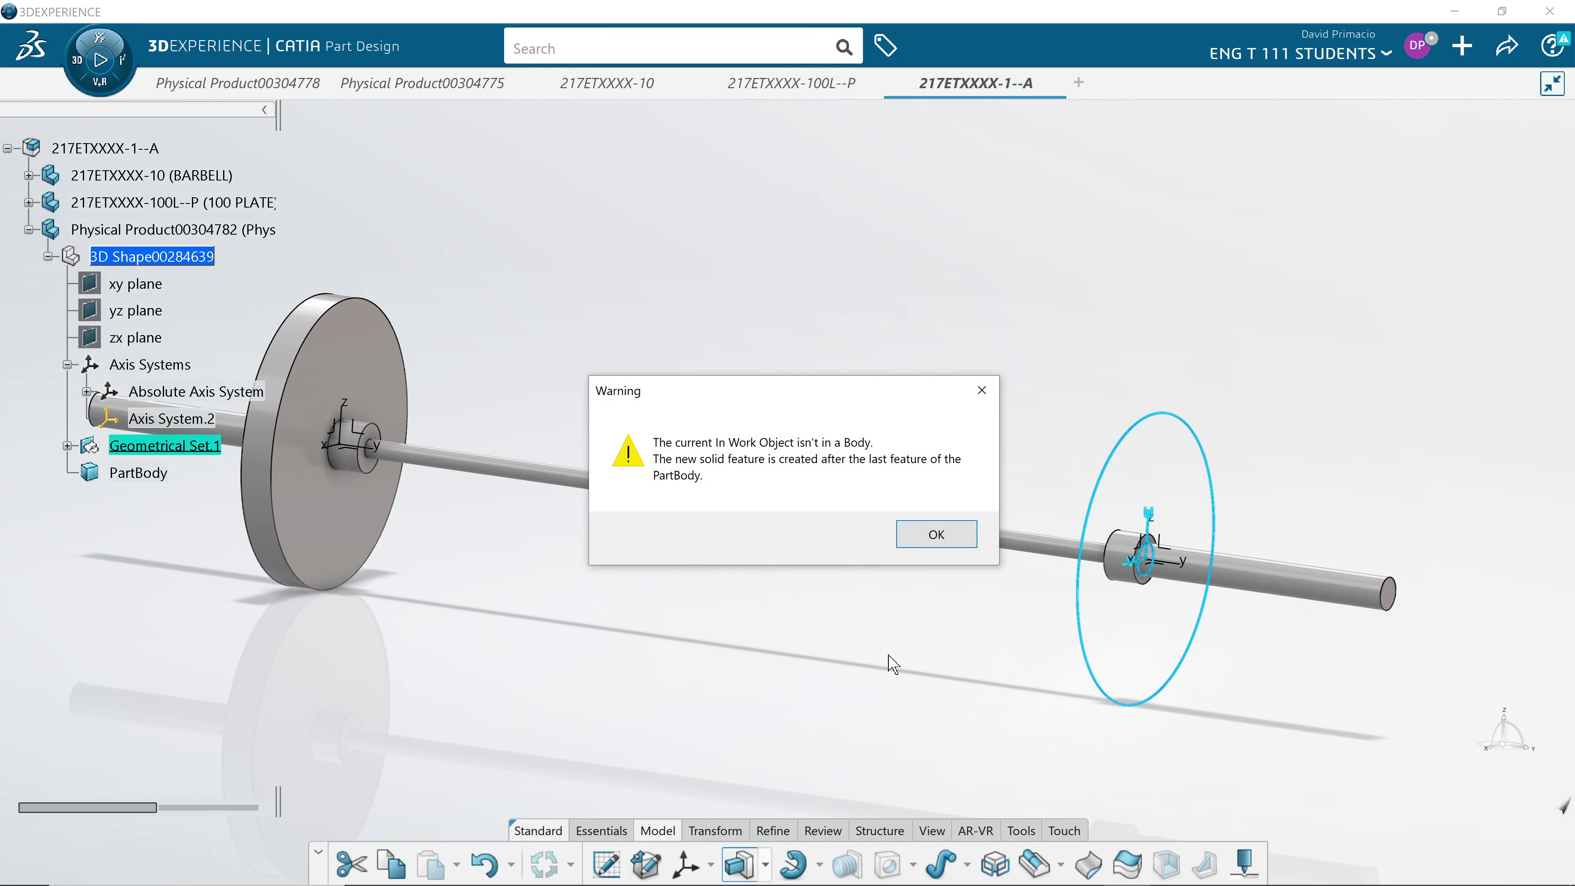
click(952, 546)
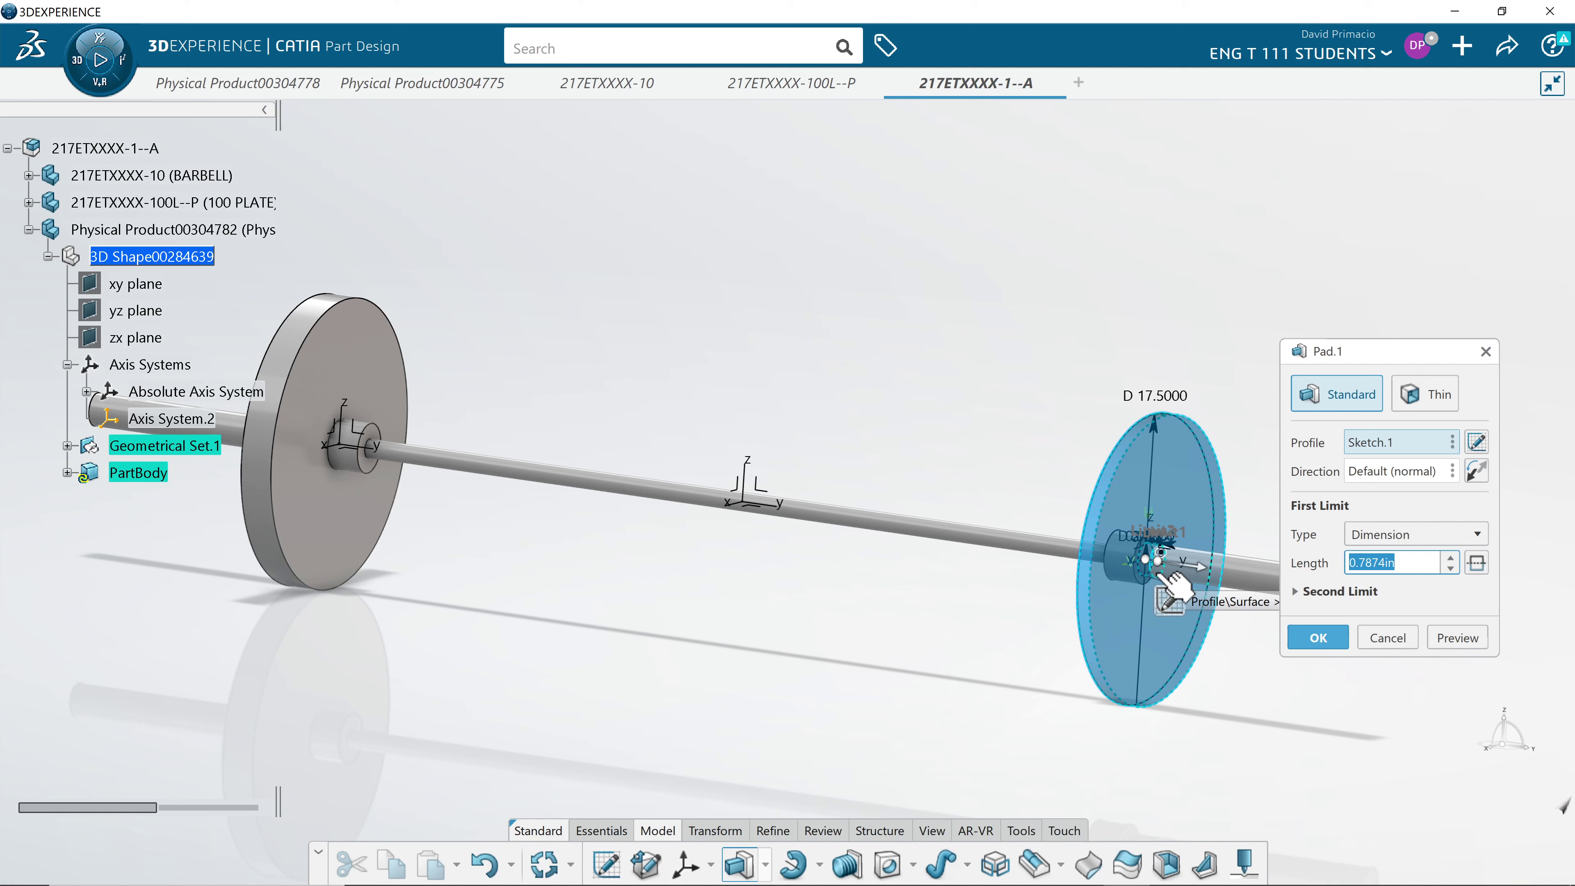
text(1)
key(Return)
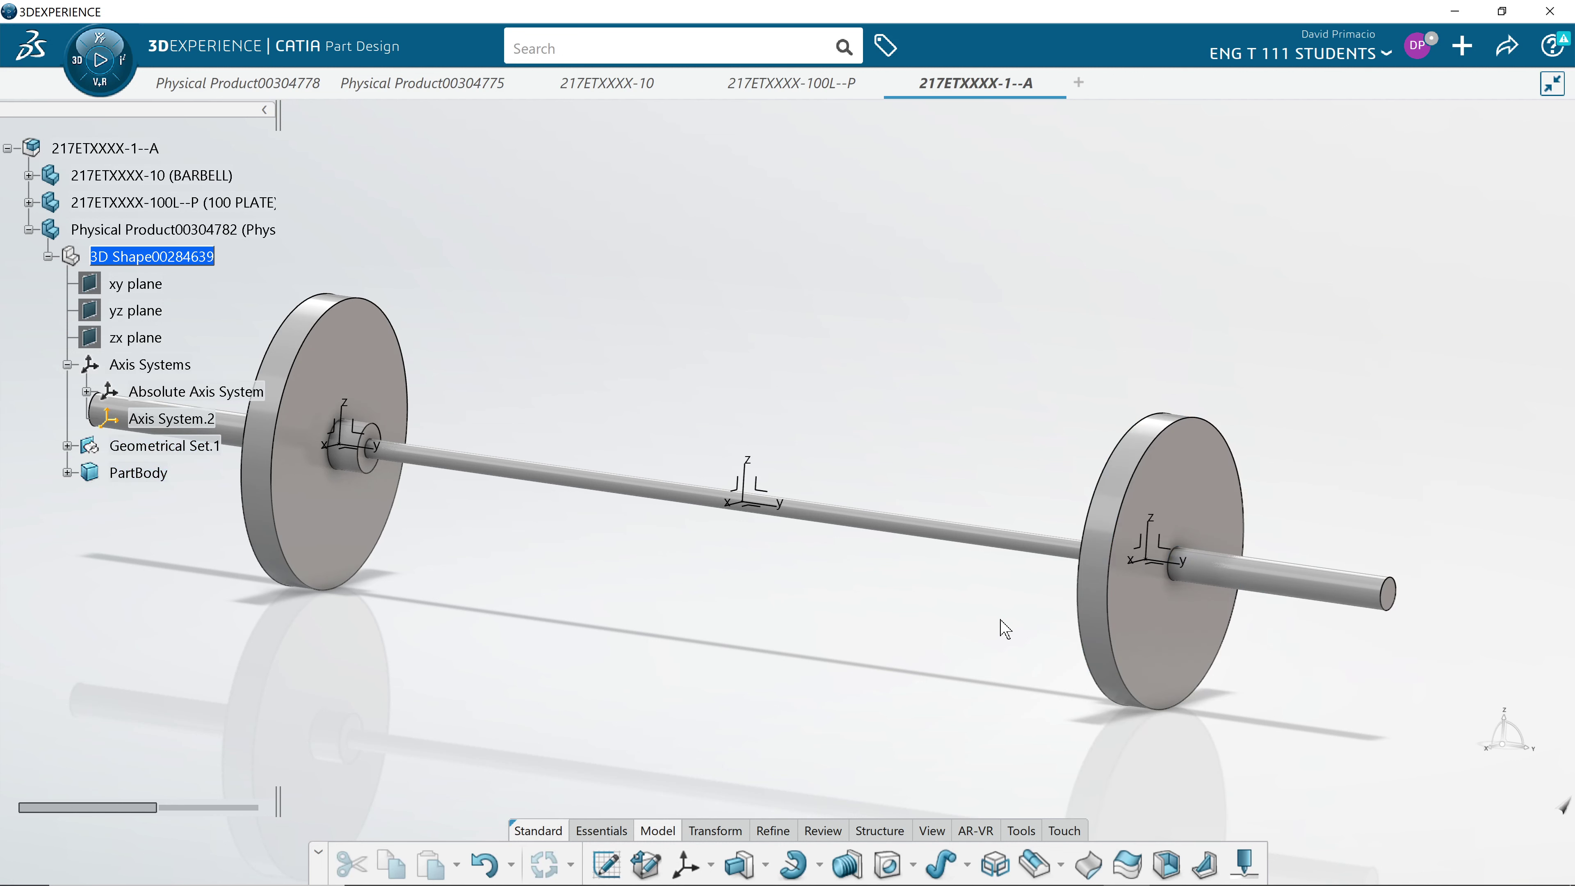
middle_drag(528, 618, 807, 701)
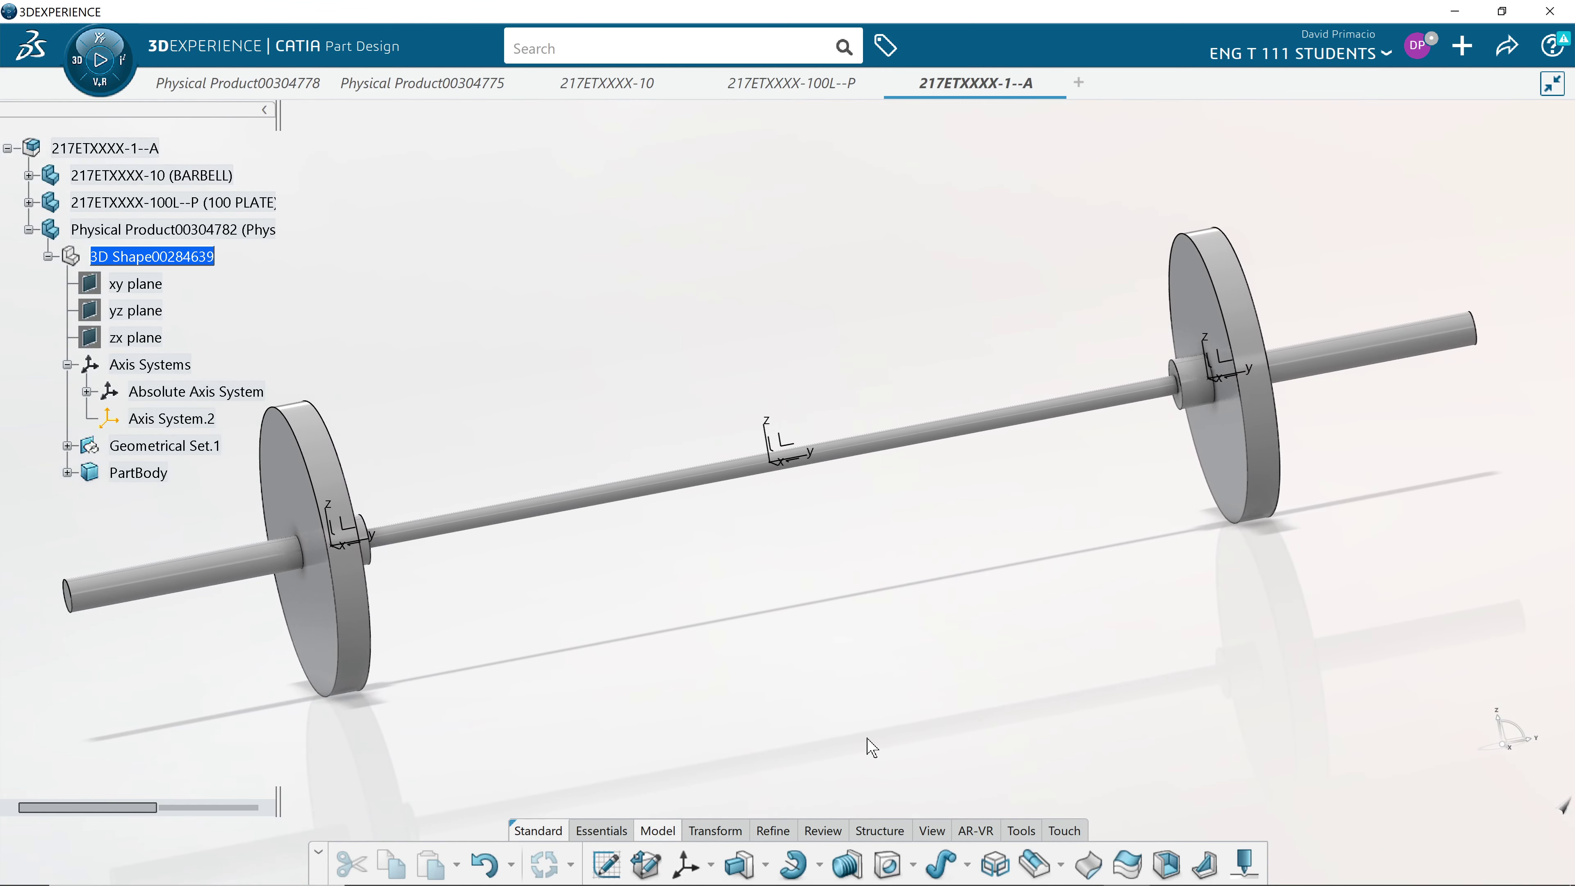
Expand PartBody, Geometrical Set.1 and Pad.1 to reveal Pad.1's Sketch.1
click(68, 473)
click(67, 447)
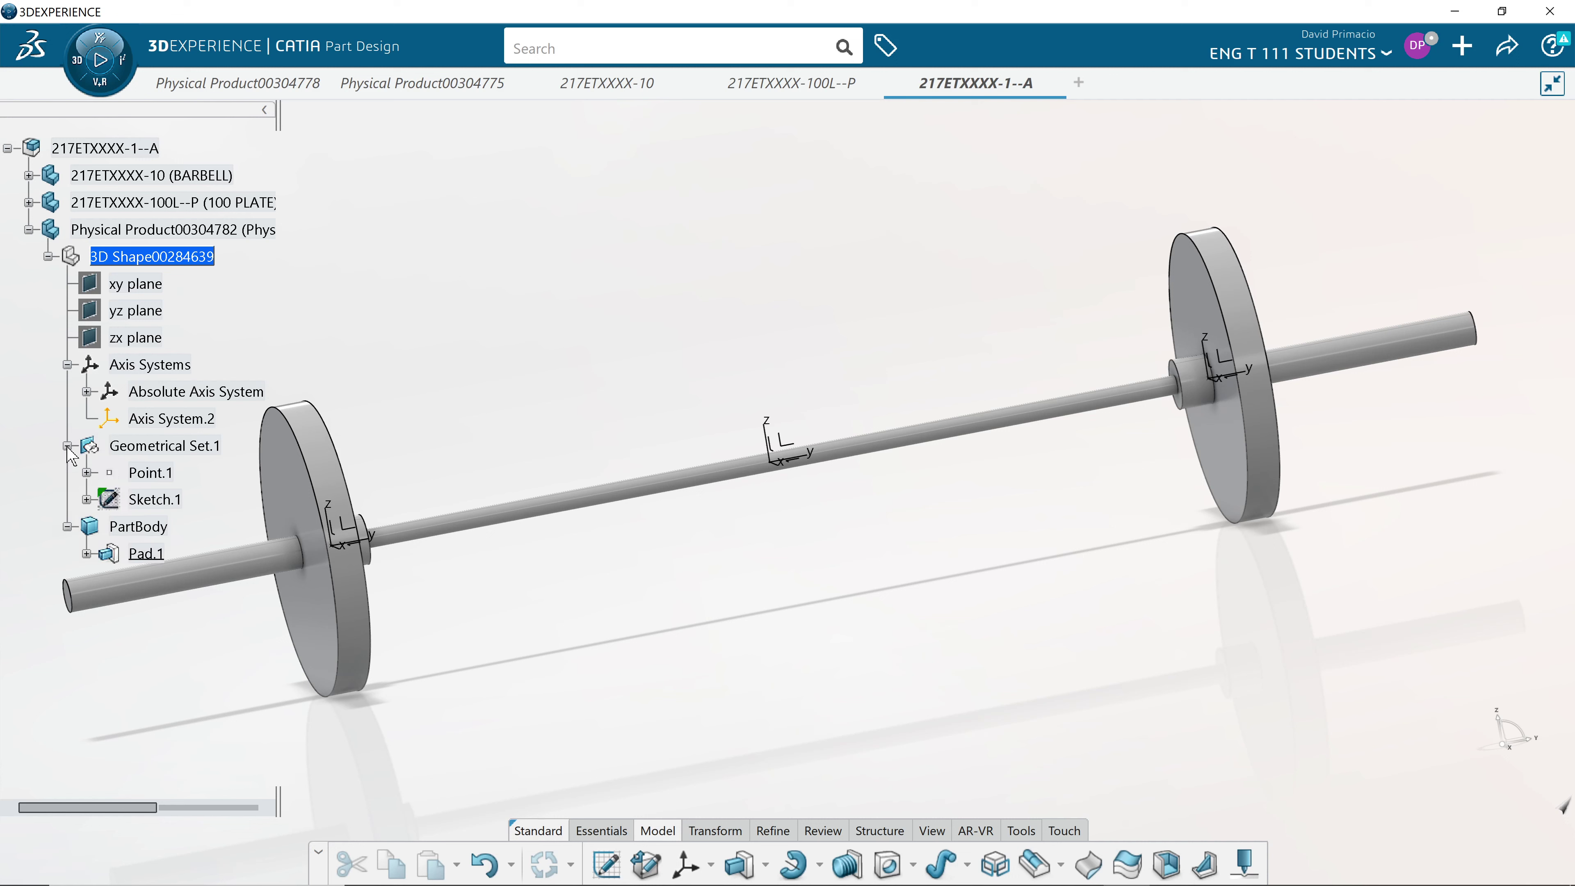
click(87, 554)
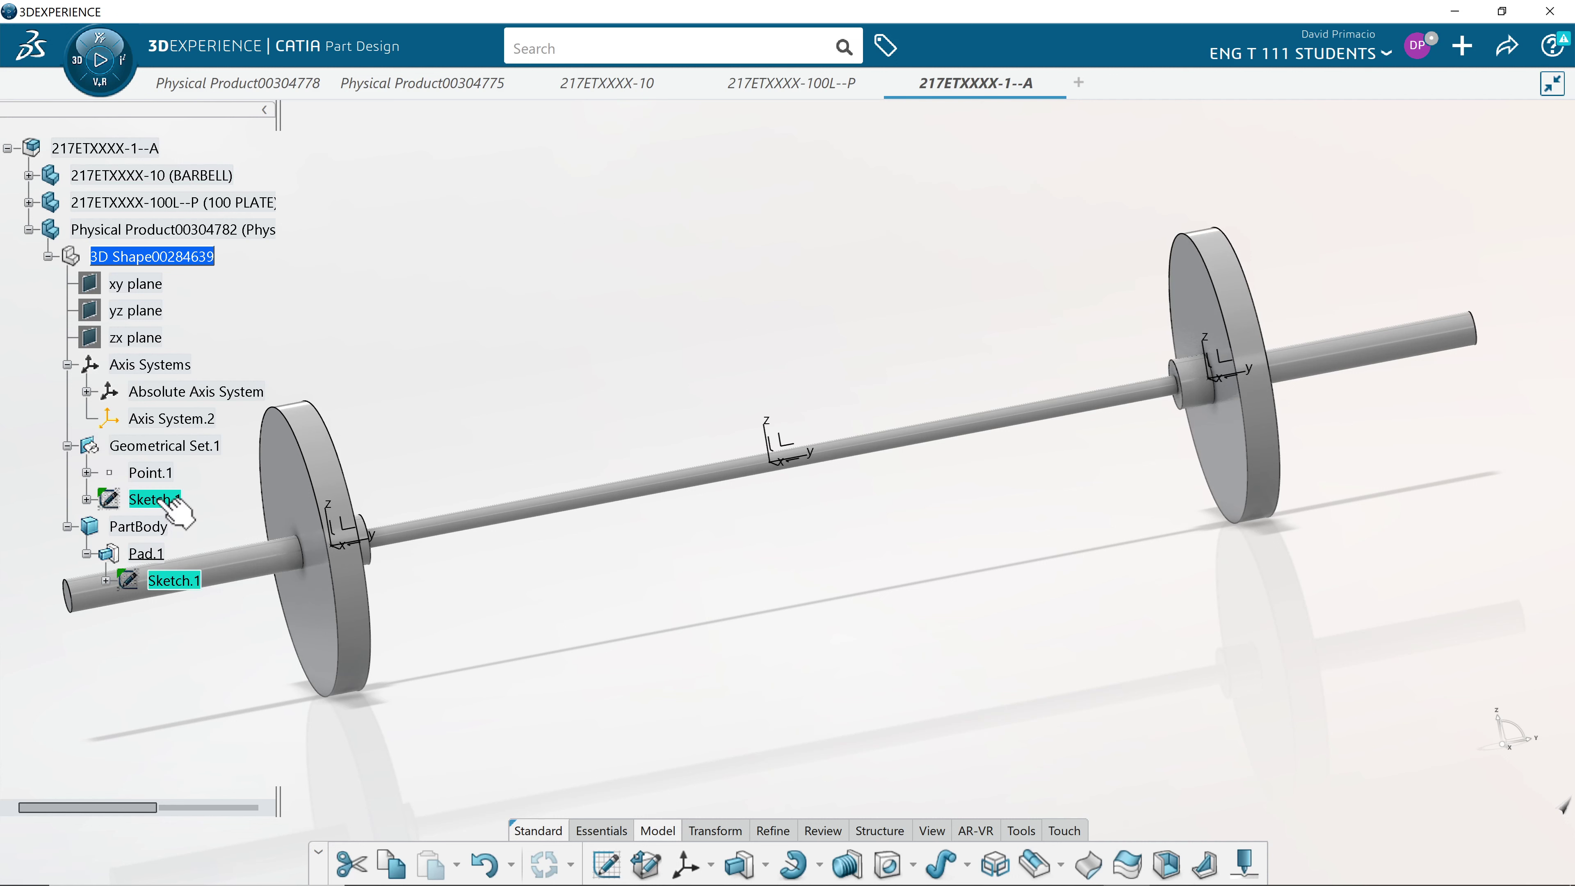
mouse_move(573, 535)
middle_down()
mouse_move(626, 538)
mouse_move(646, 579)
middle_up()
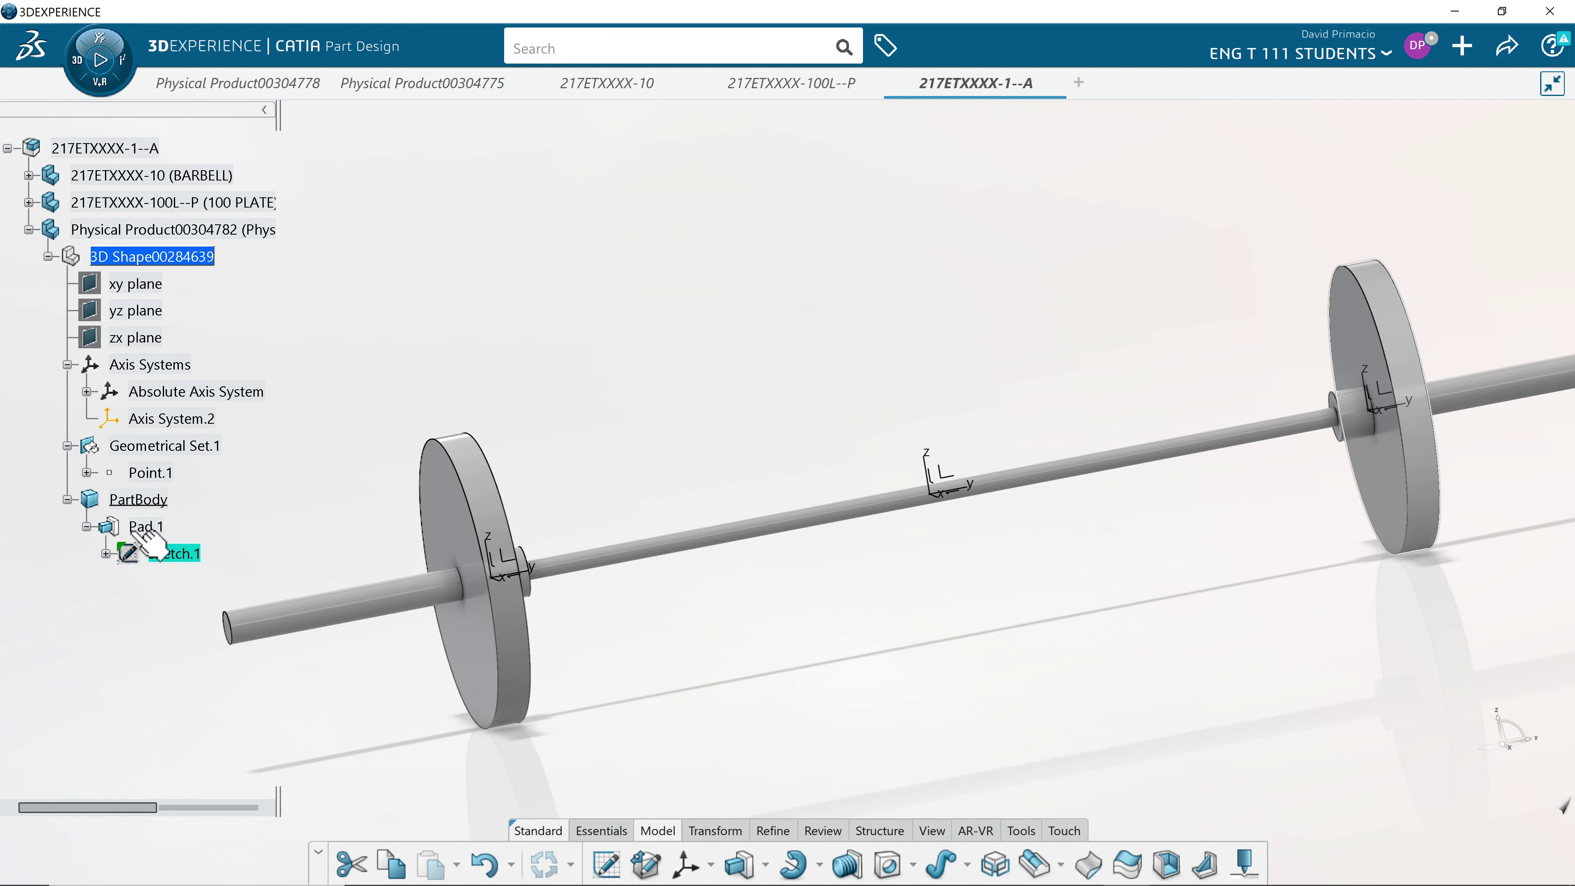
Expand the 100L--P plate's 100 PLATE part and drag Sketch.1 onto PartBody, creating Sketch.2
click(28, 203)
click(48, 230)
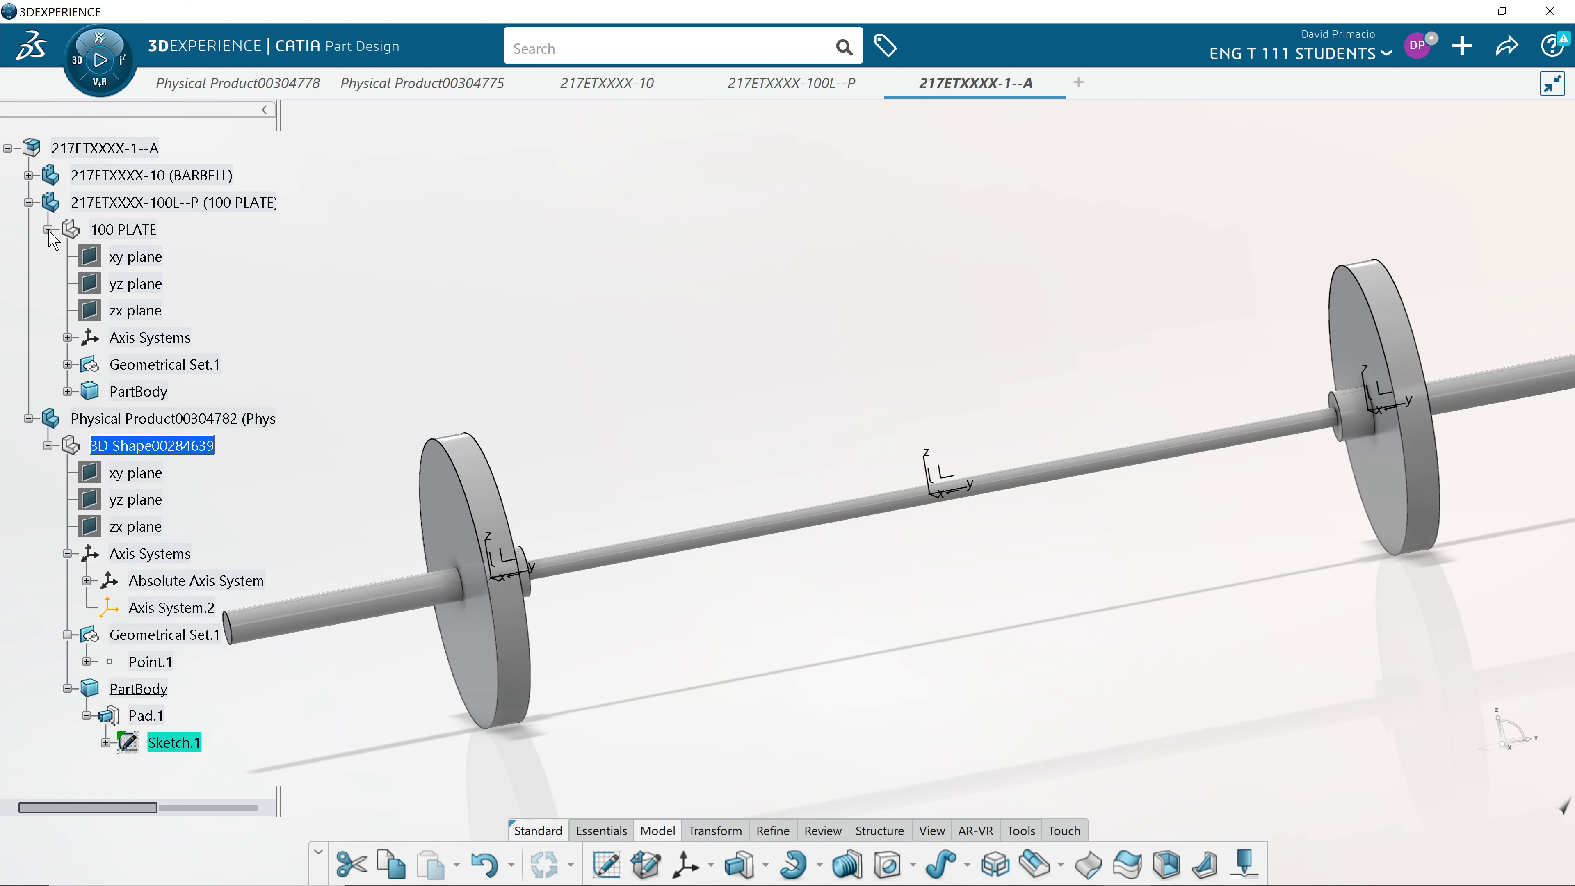
click(67, 364)
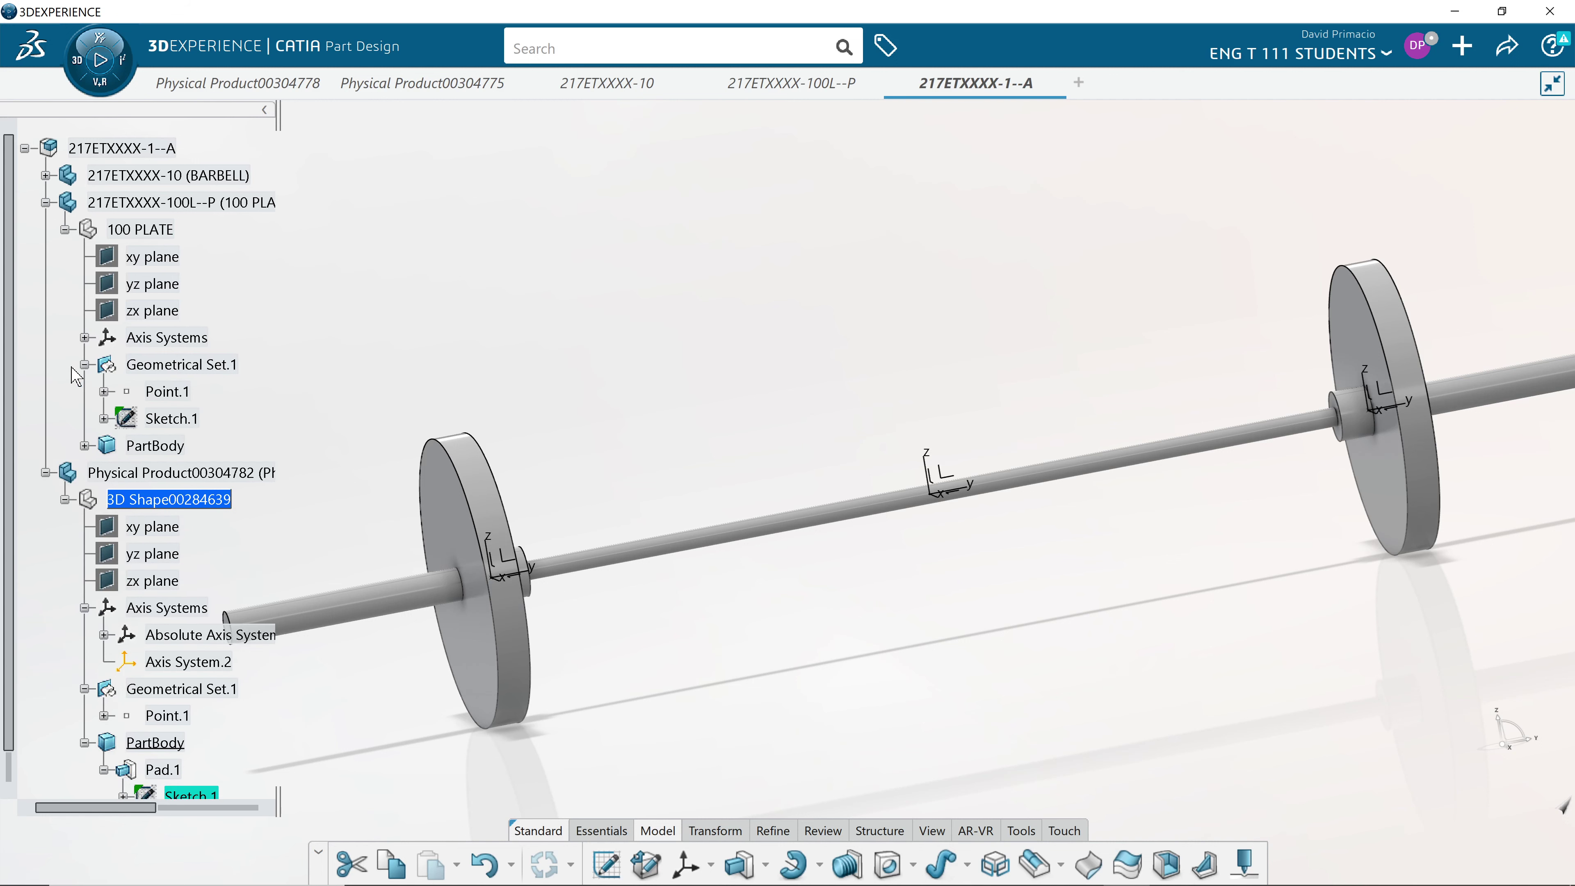
click(85, 445)
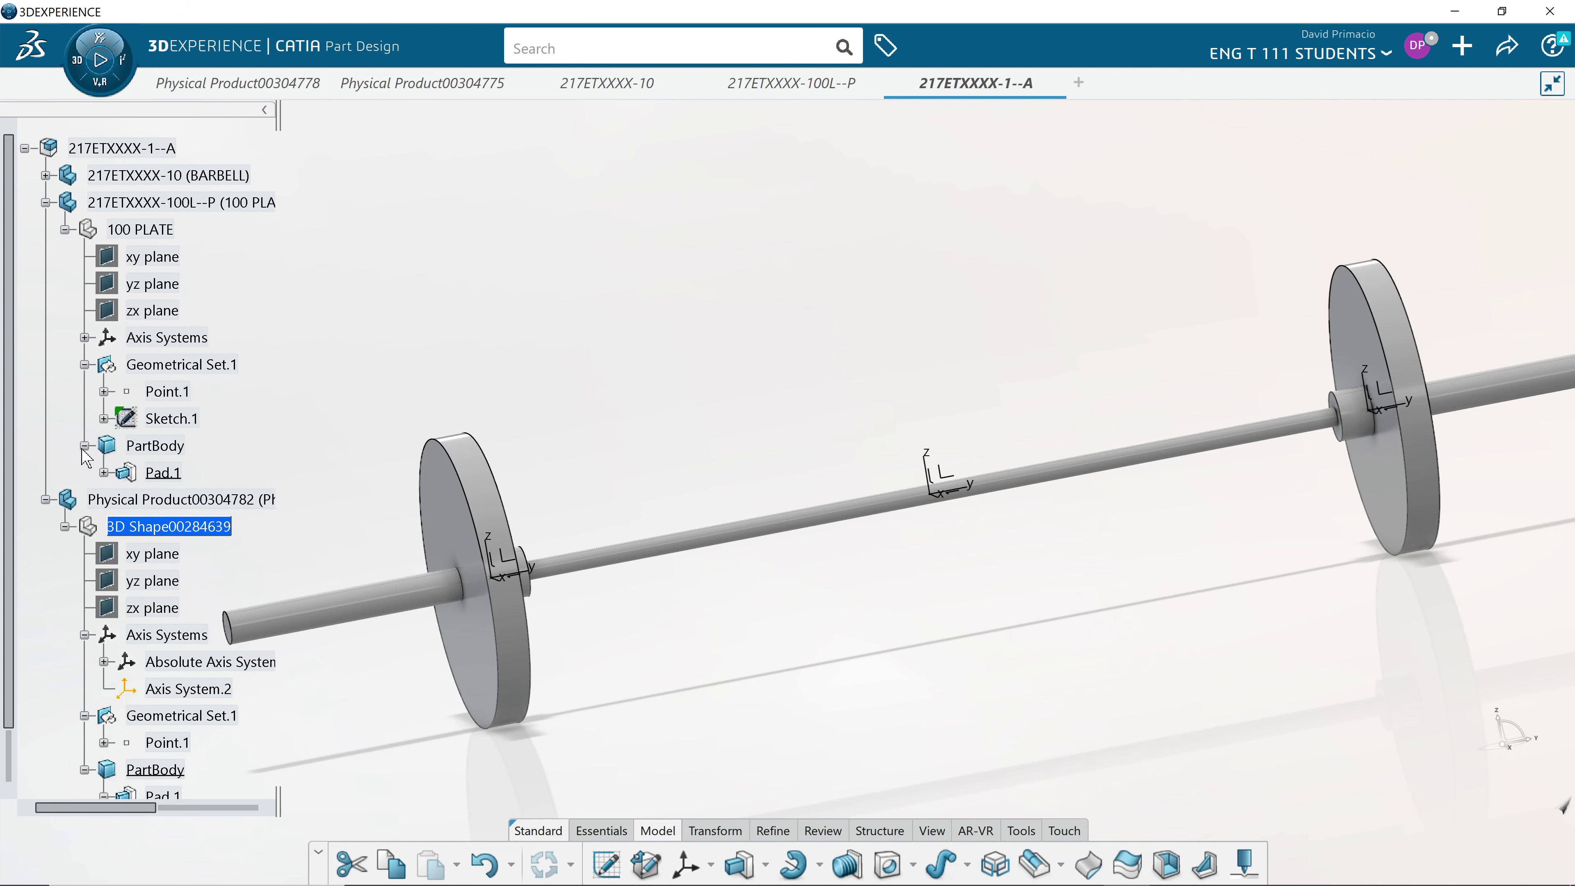
click(180, 418)
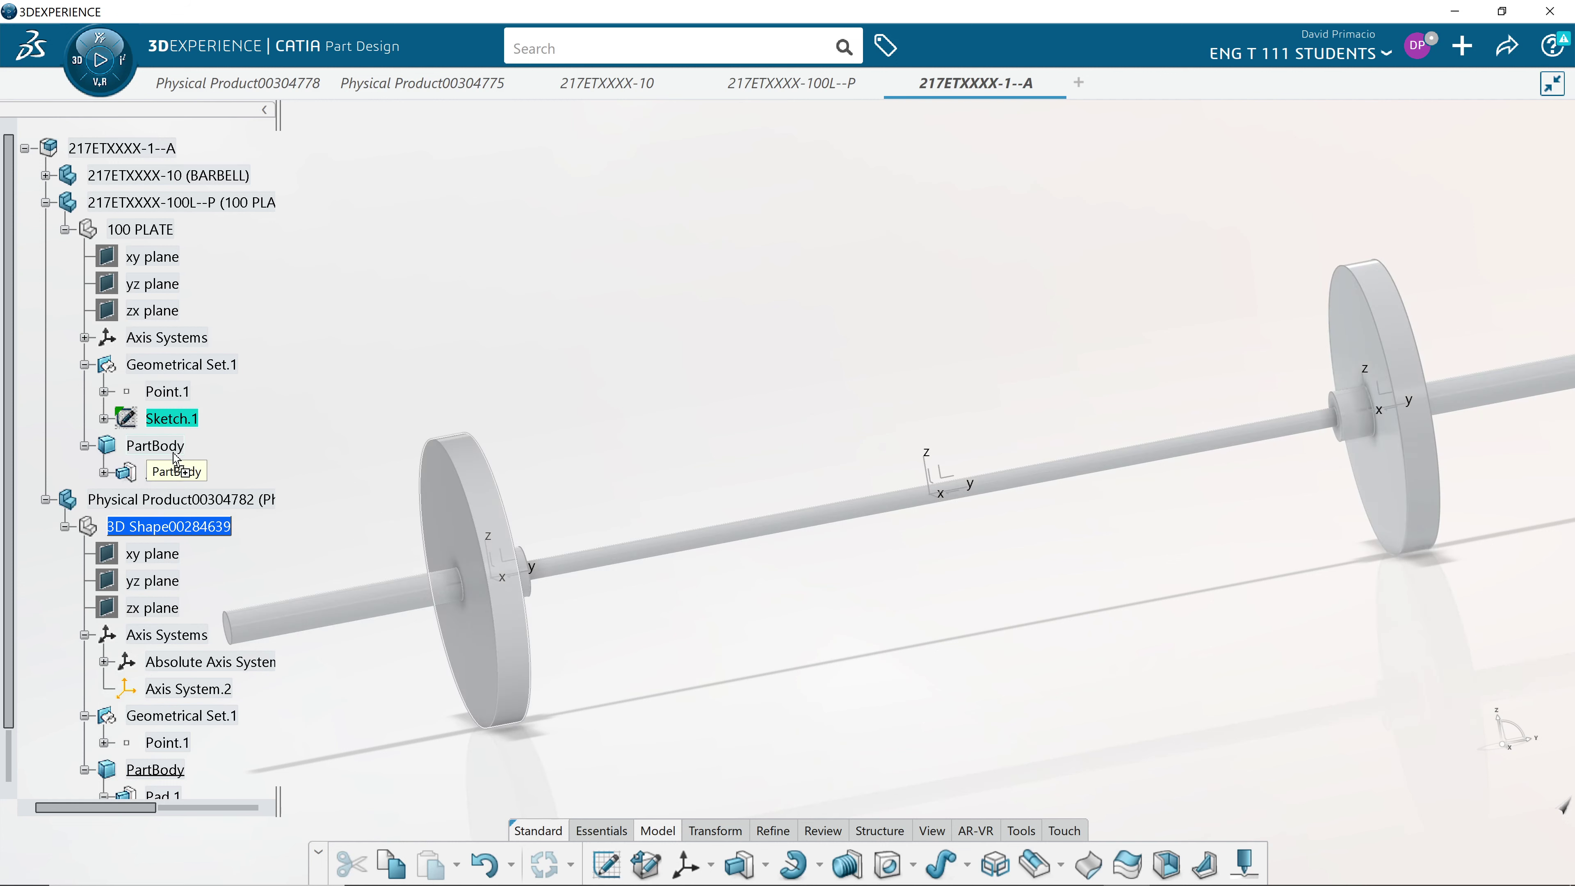
ctrl+drag(174, 459, 179, 460)
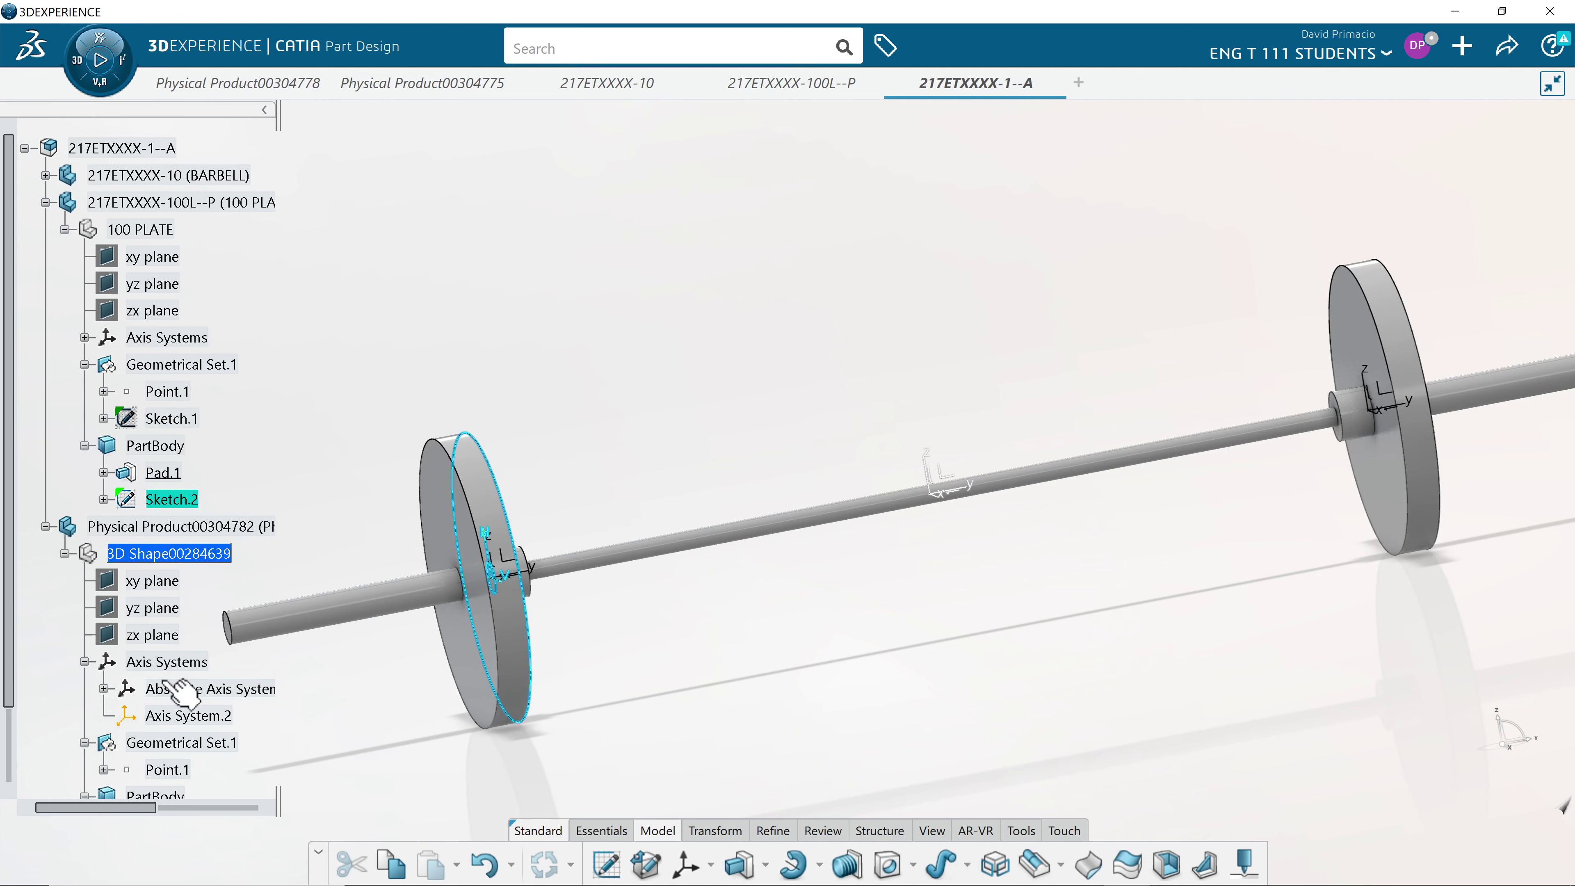
click(704, 657)
middle_drag(718, 643, 763, 626)
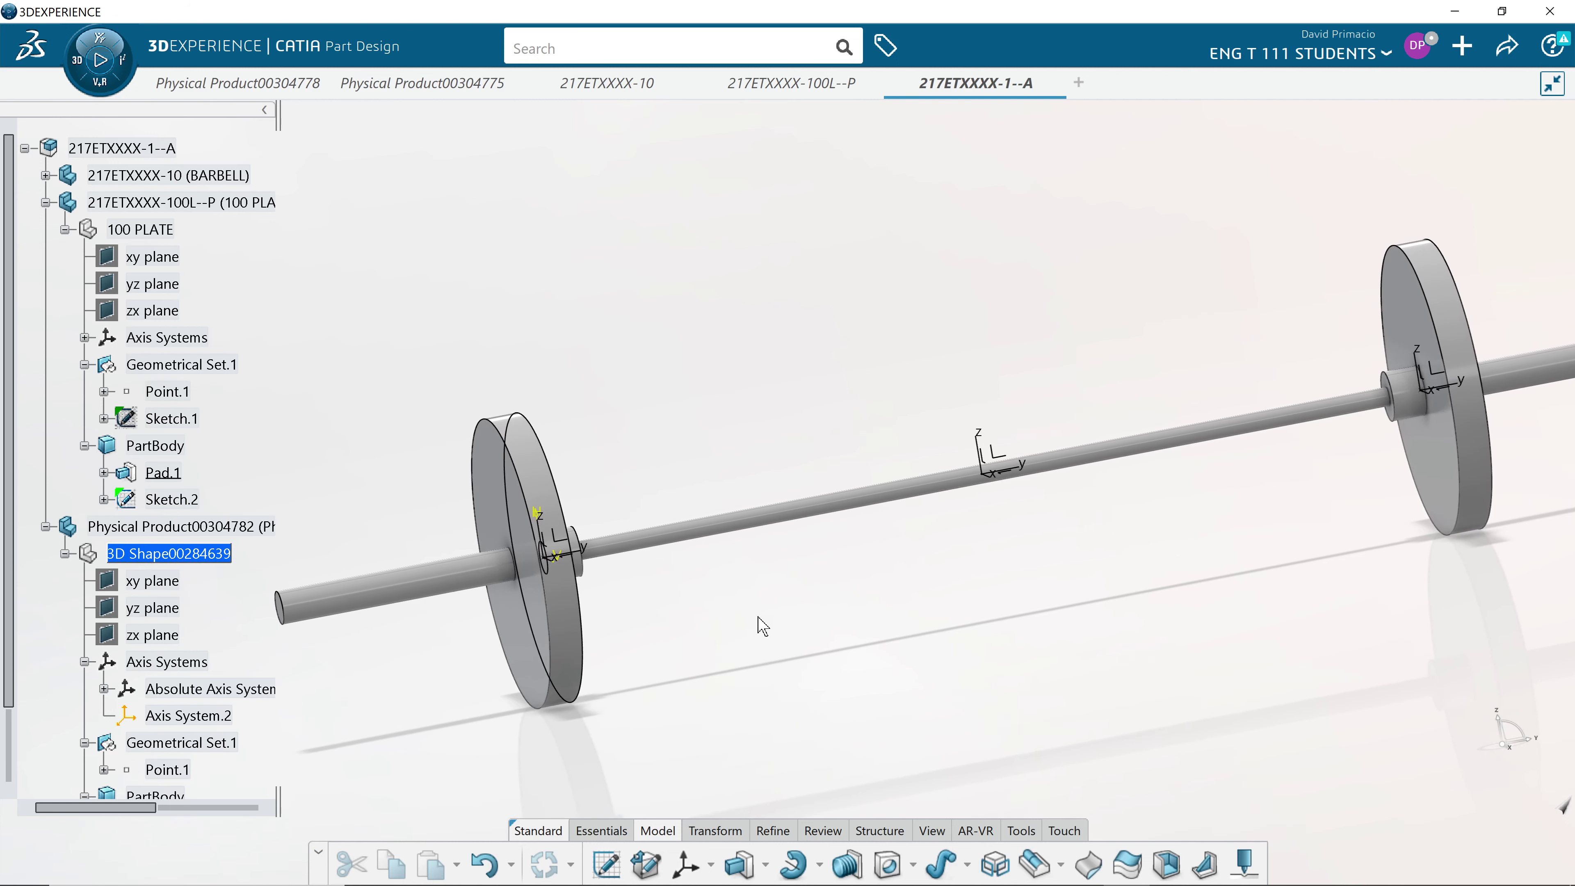
Undo the accidental hiding of the left plate and expand Pad.1 in its tree
right_click(169, 500)
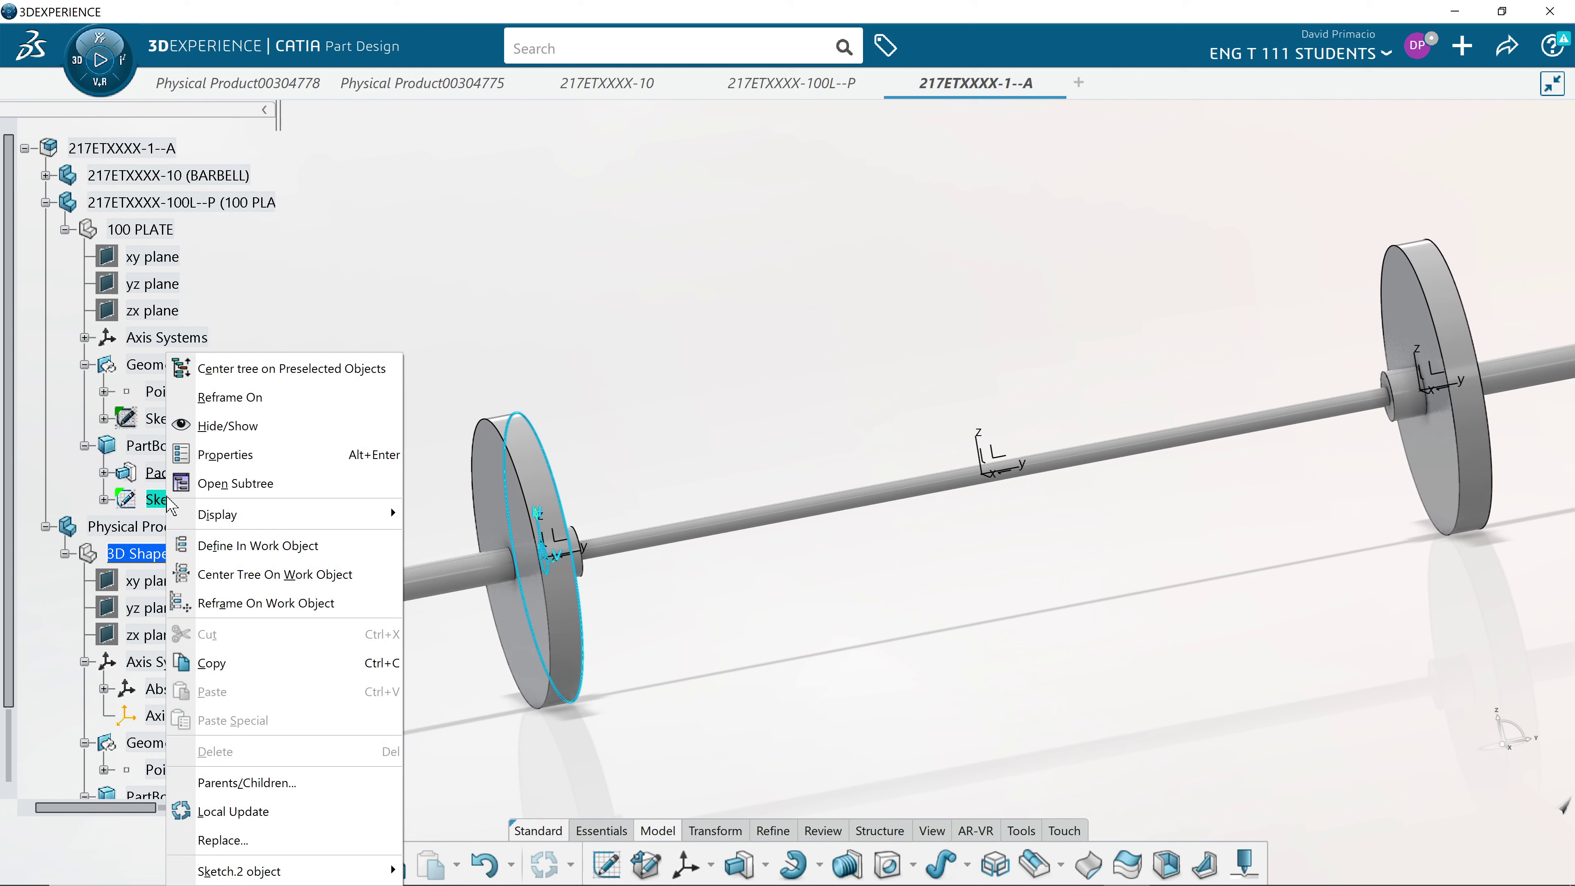
click(228, 426)
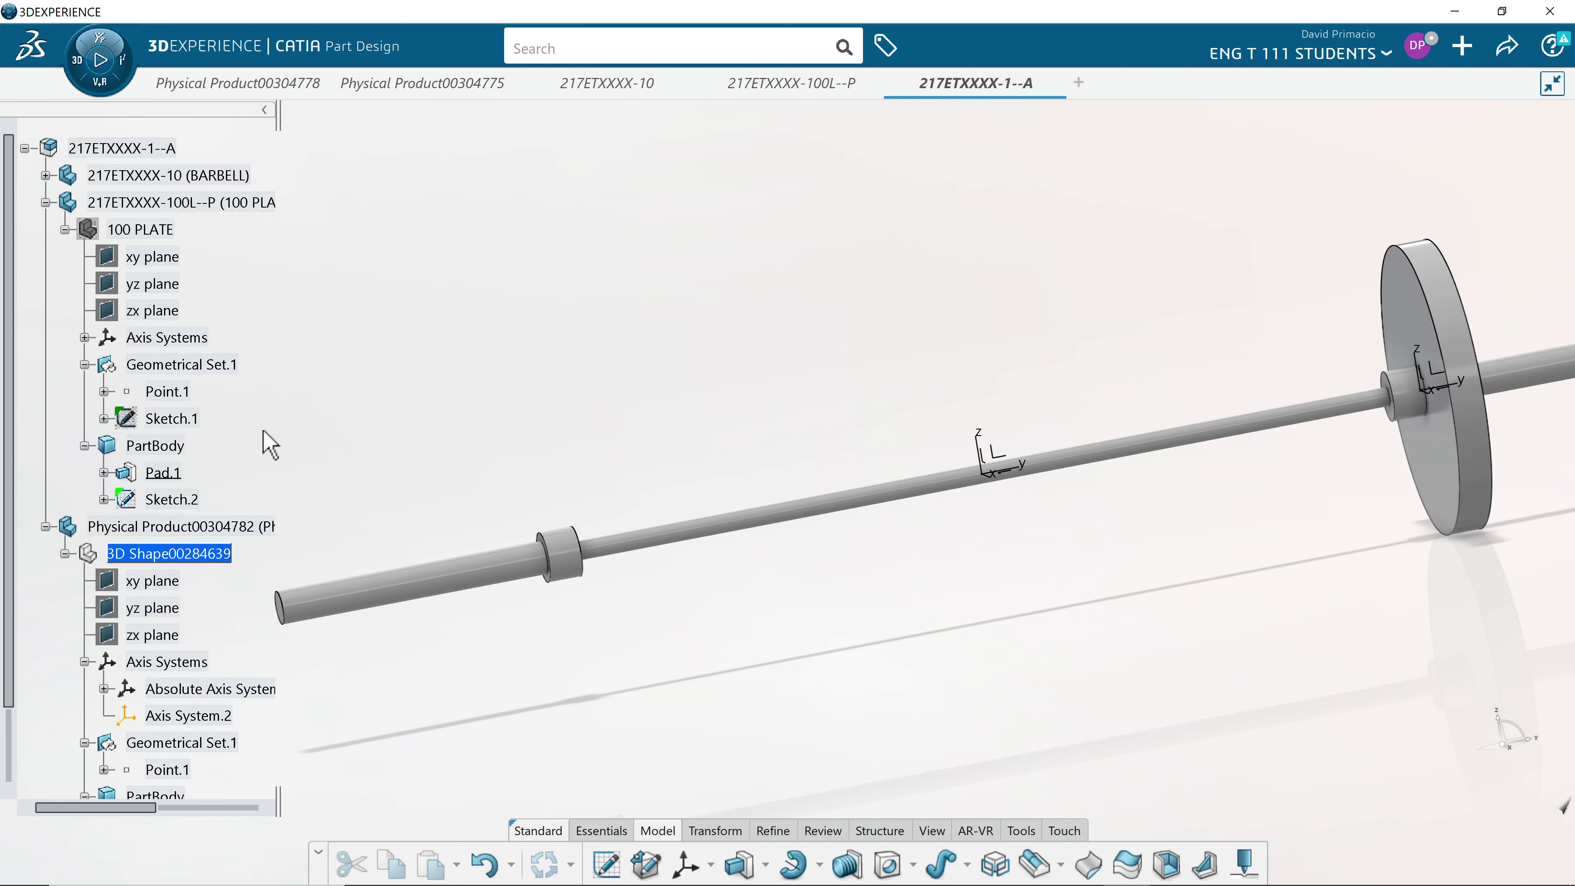
key(ctrl+z)
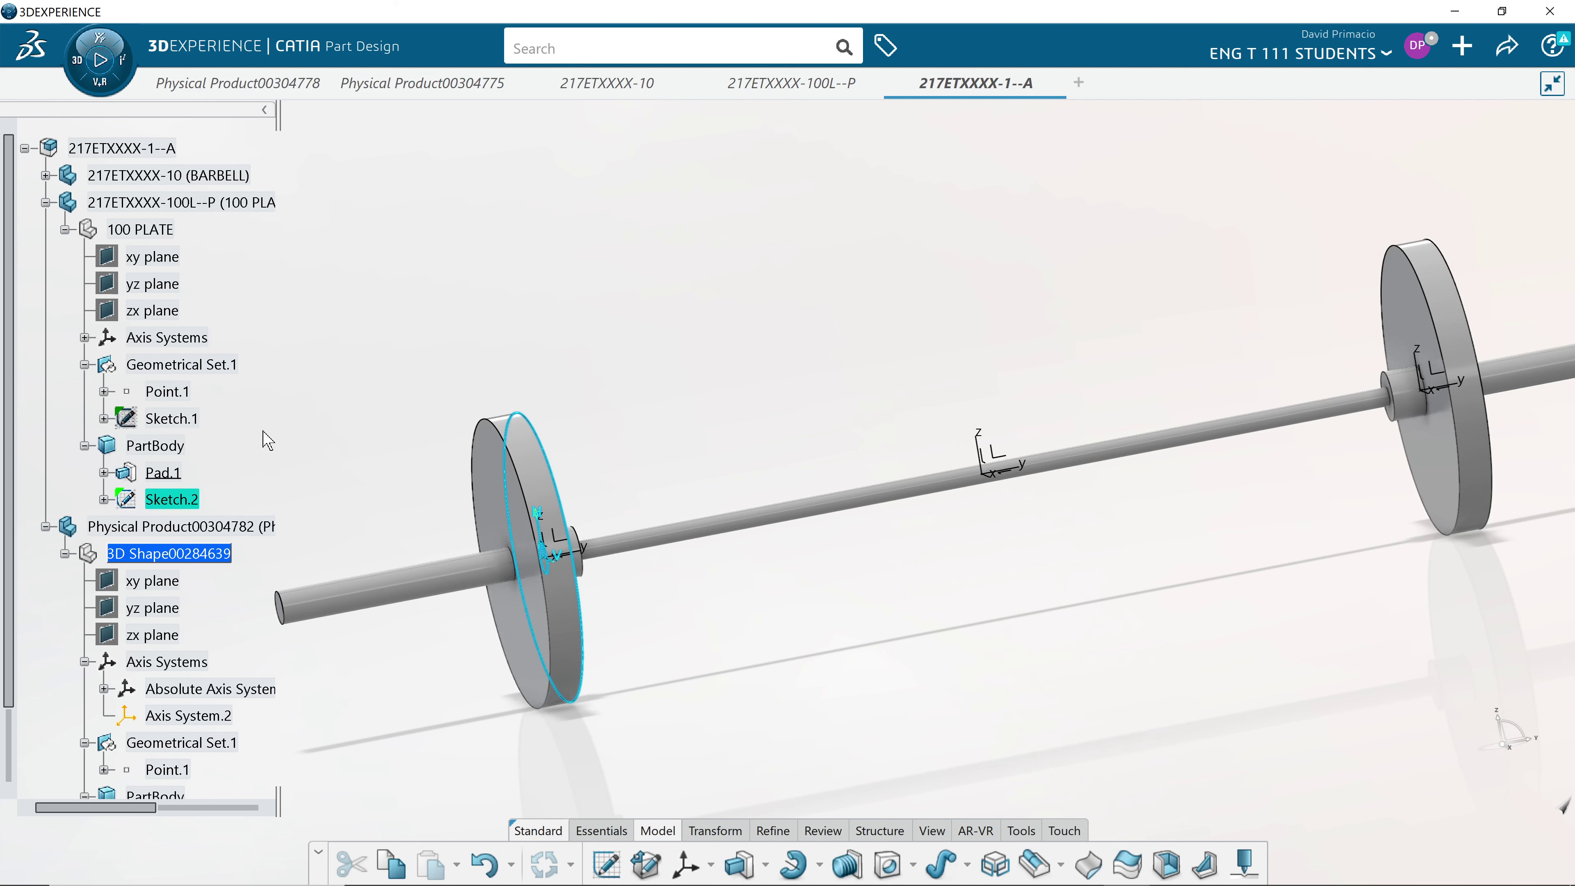
click(104, 473)
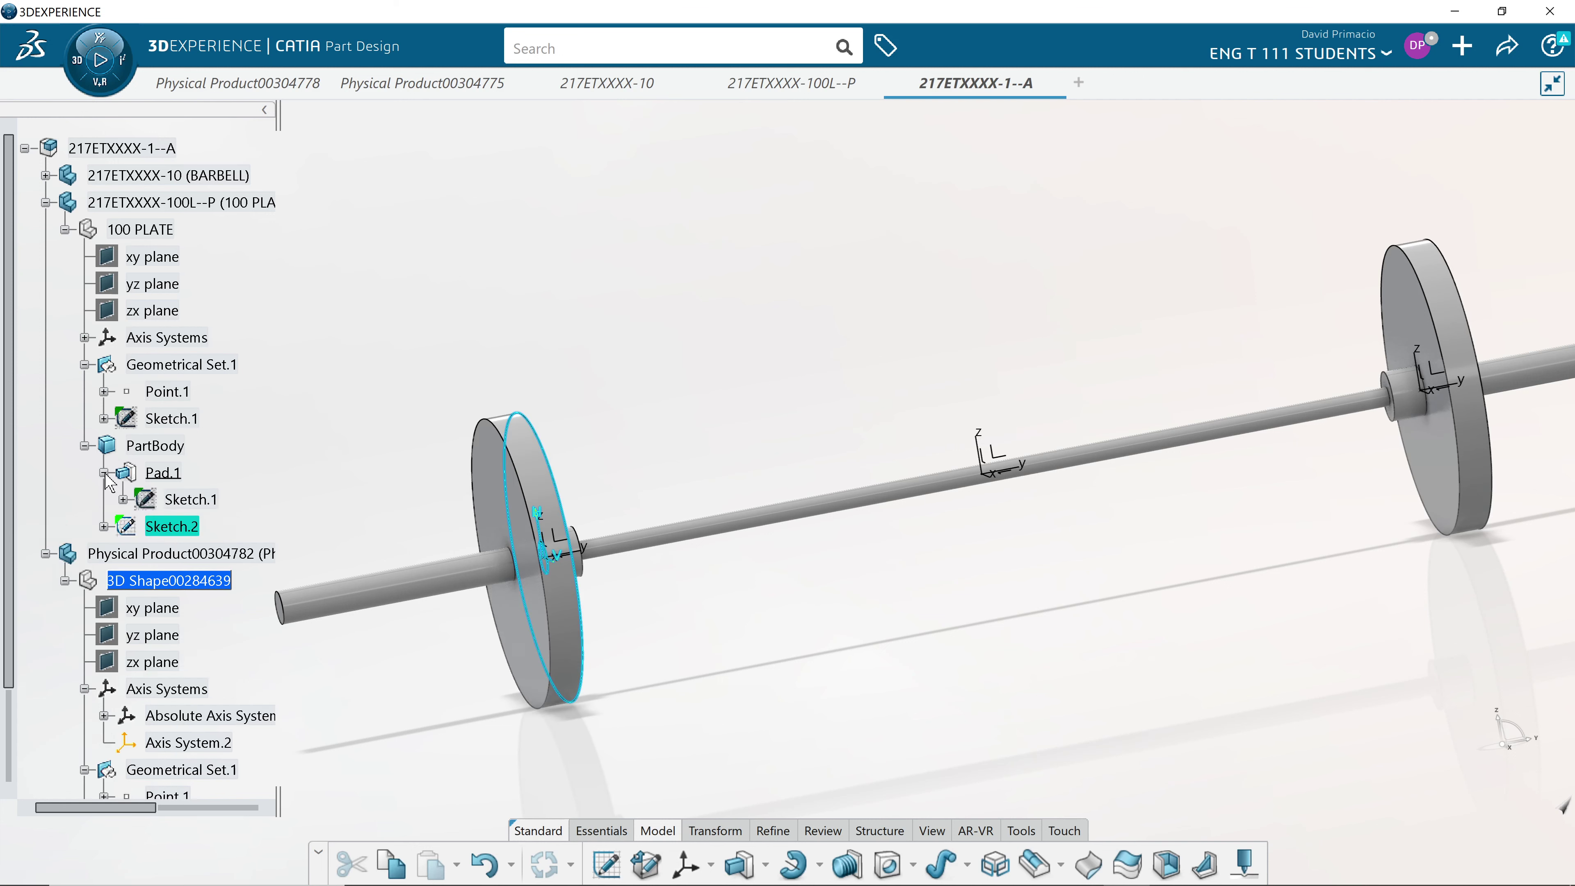
right_click(173, 528)
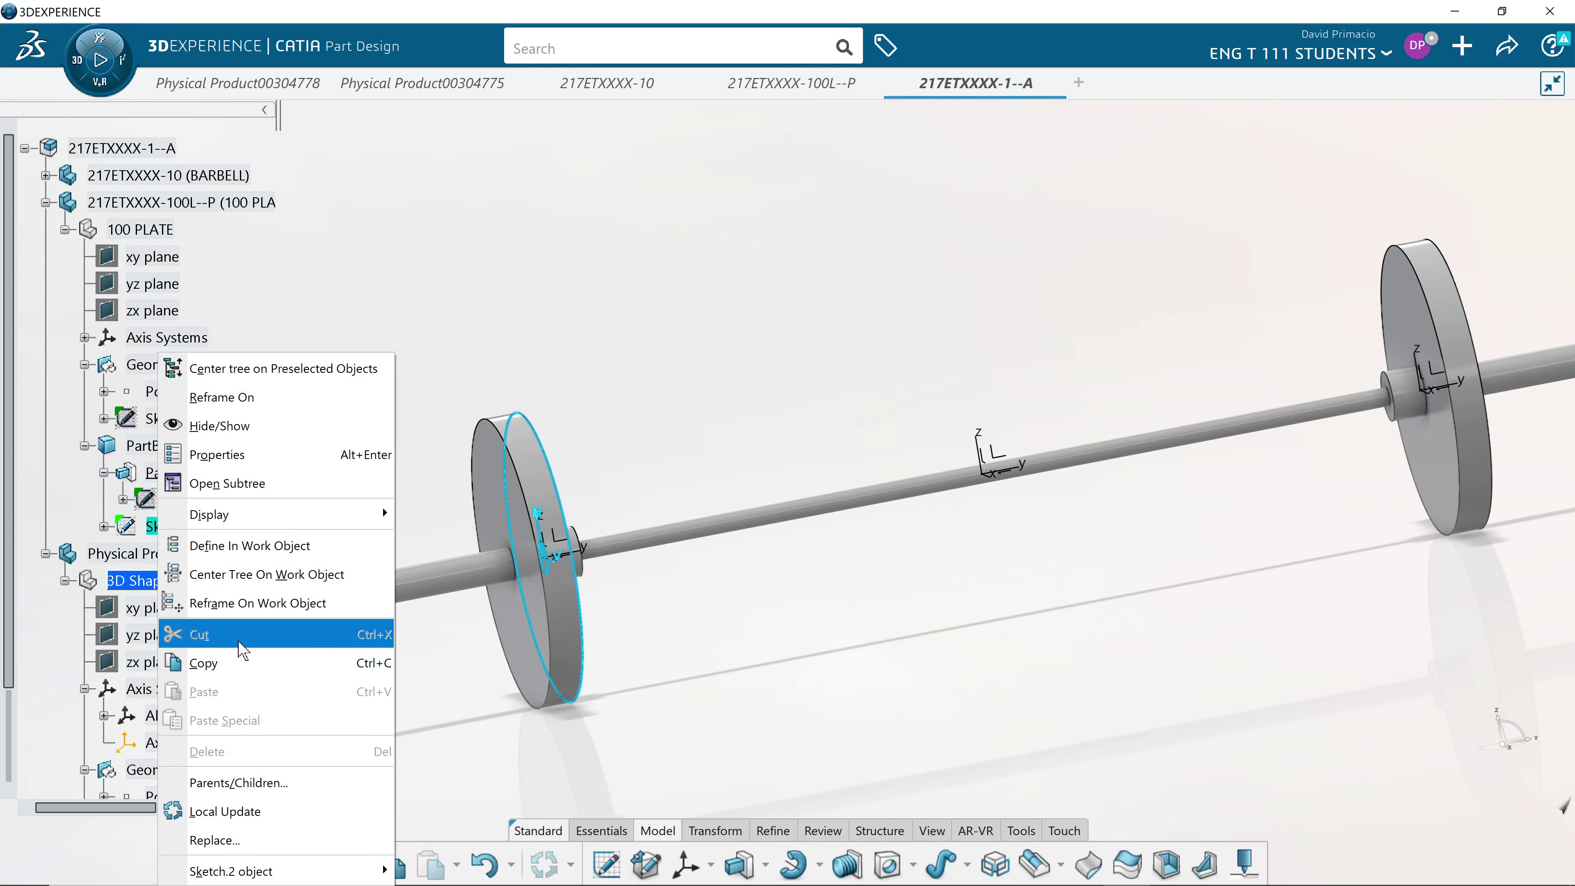
click(474, 713)
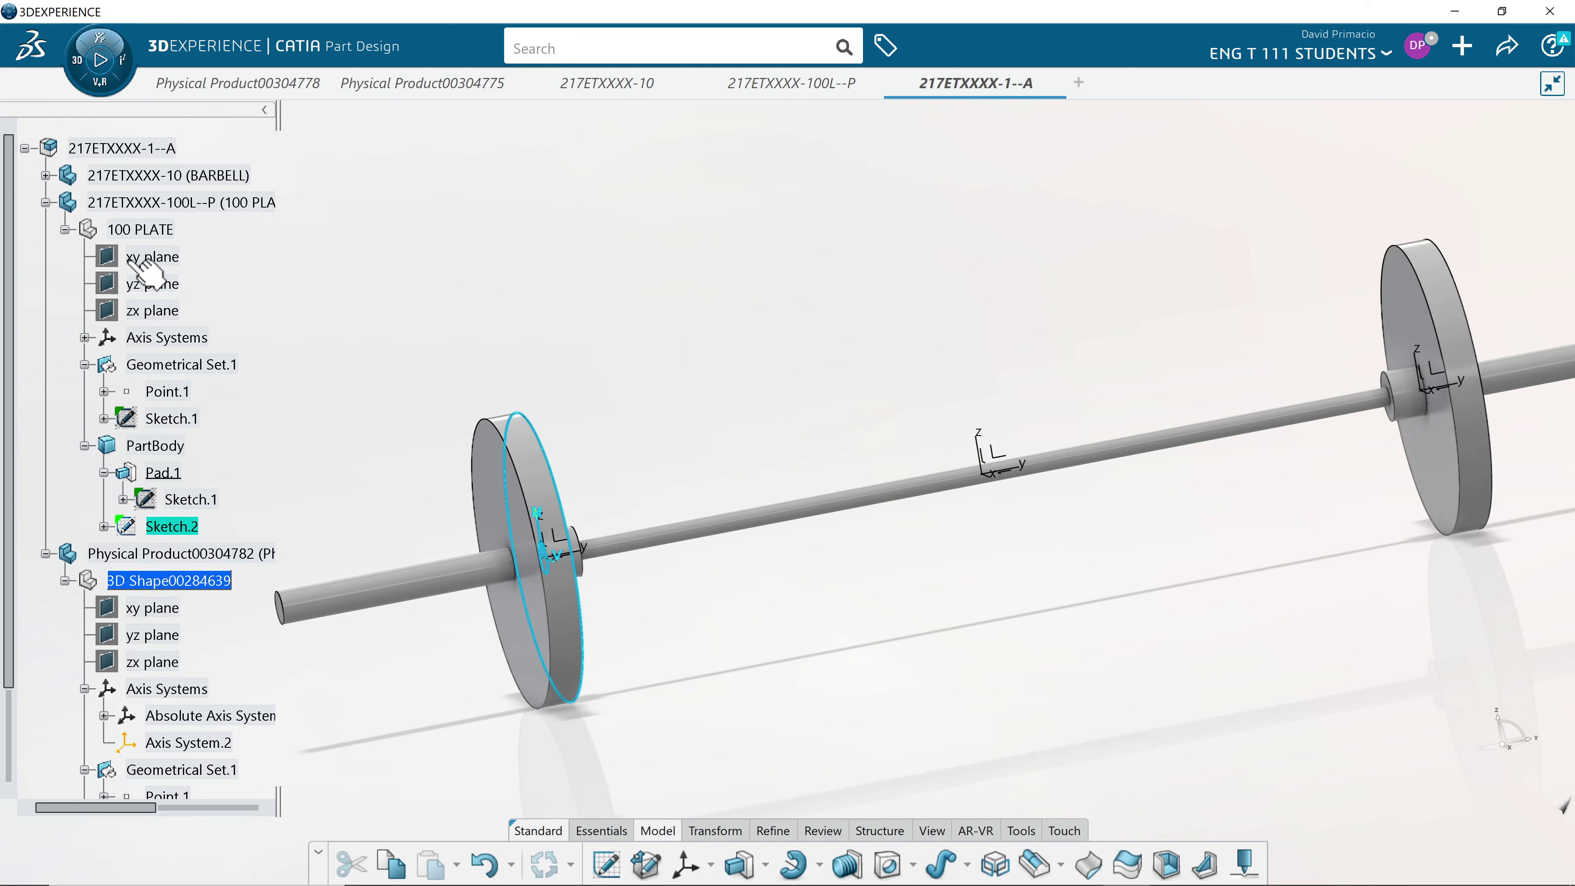
Delete Sketch.2, then move Sketch.1 from Geometrical Set.1 into PartBody
click(165, 231)
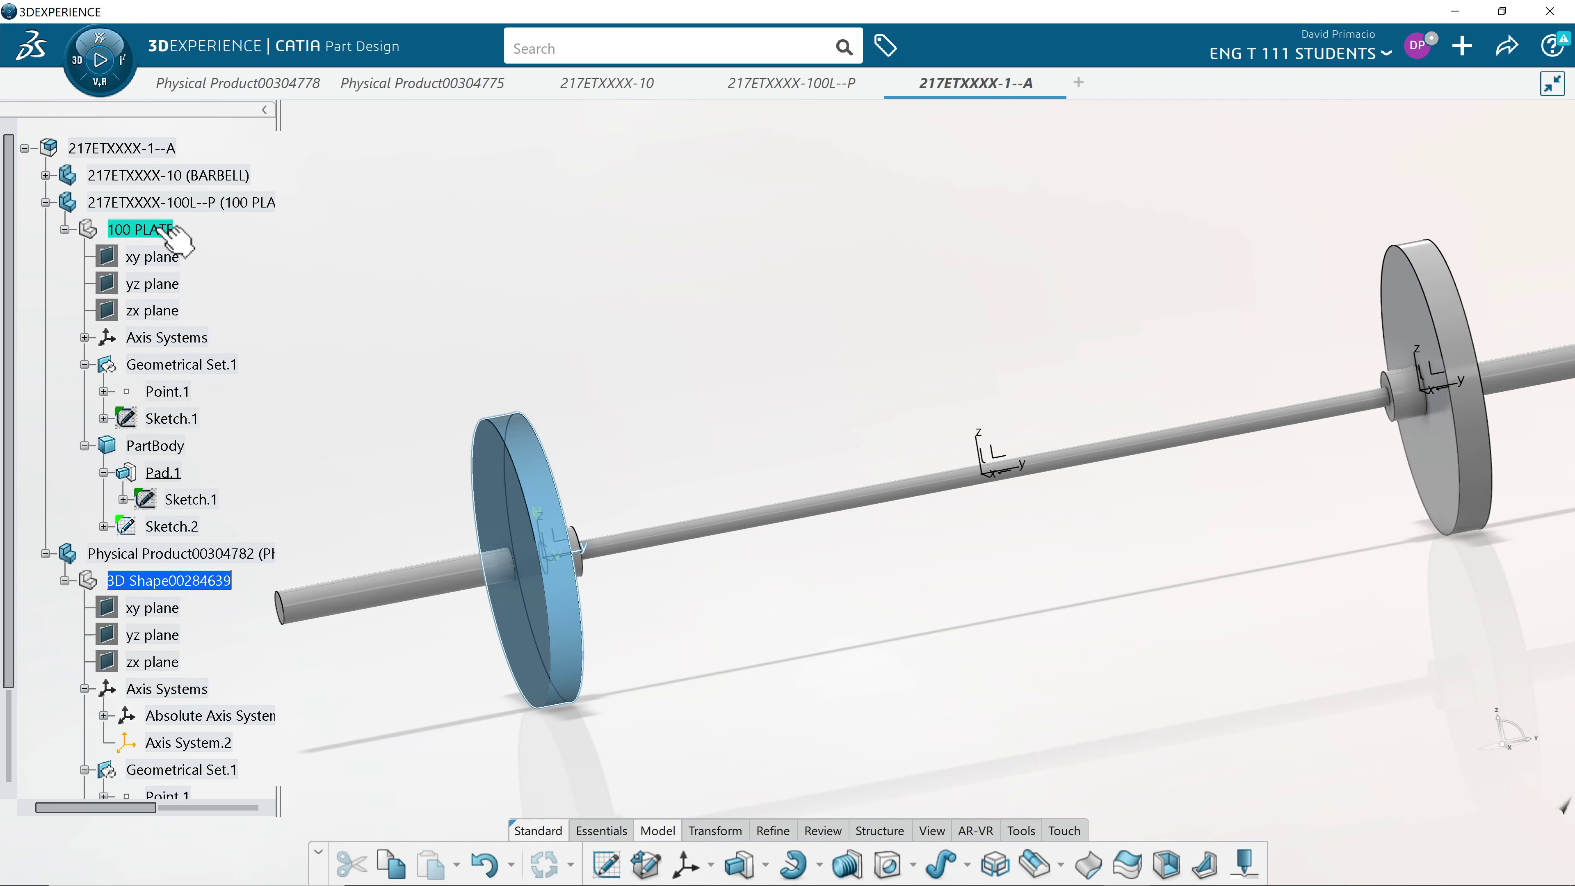
click(160, 234)
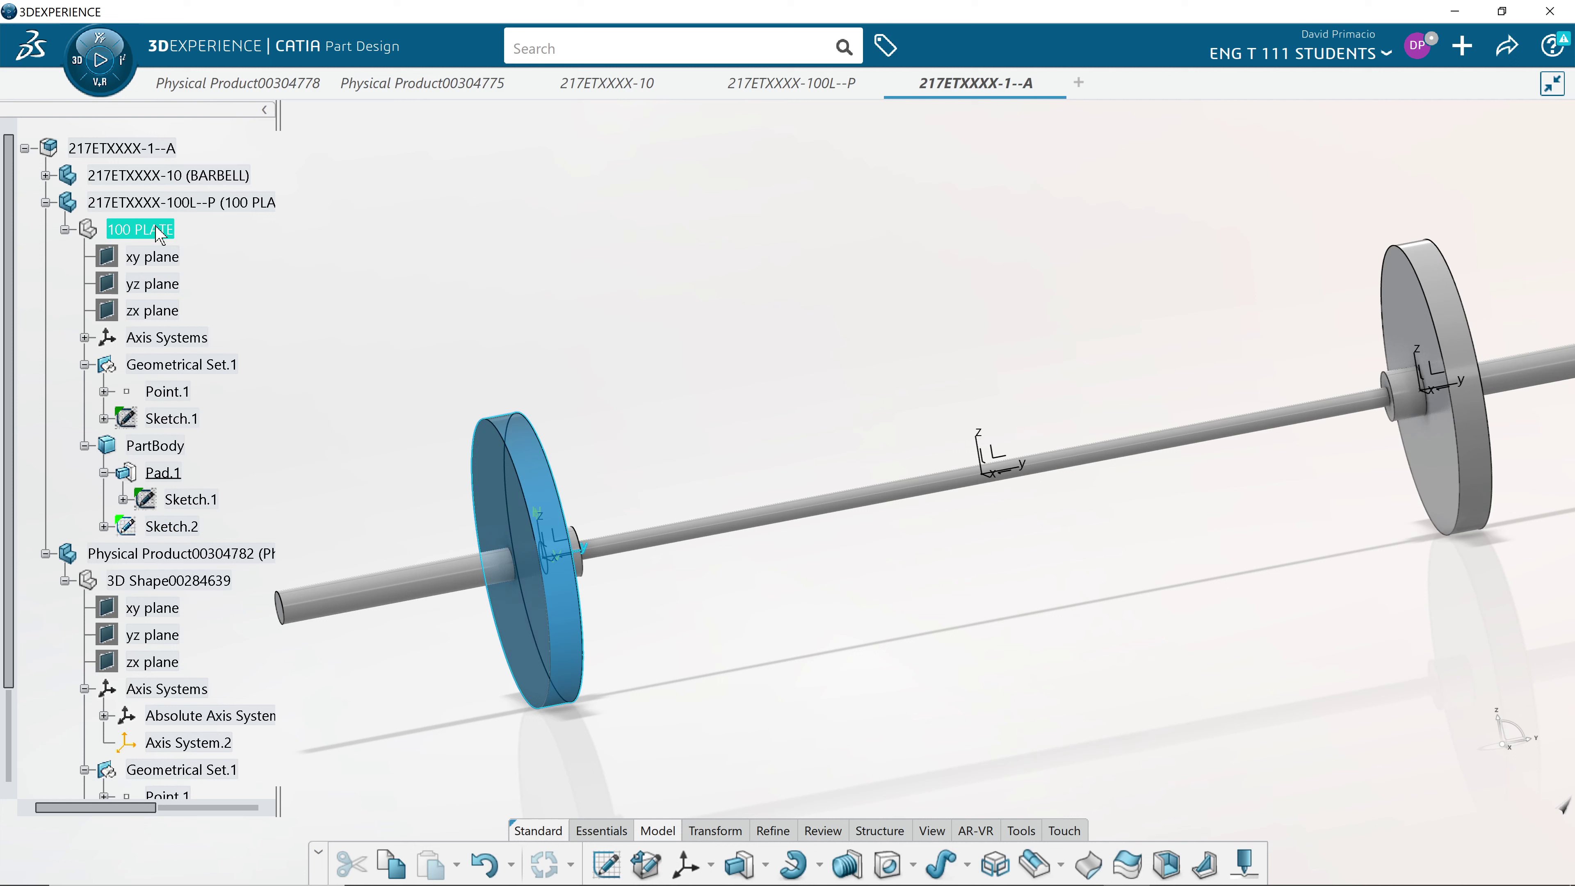
click(183, 528)
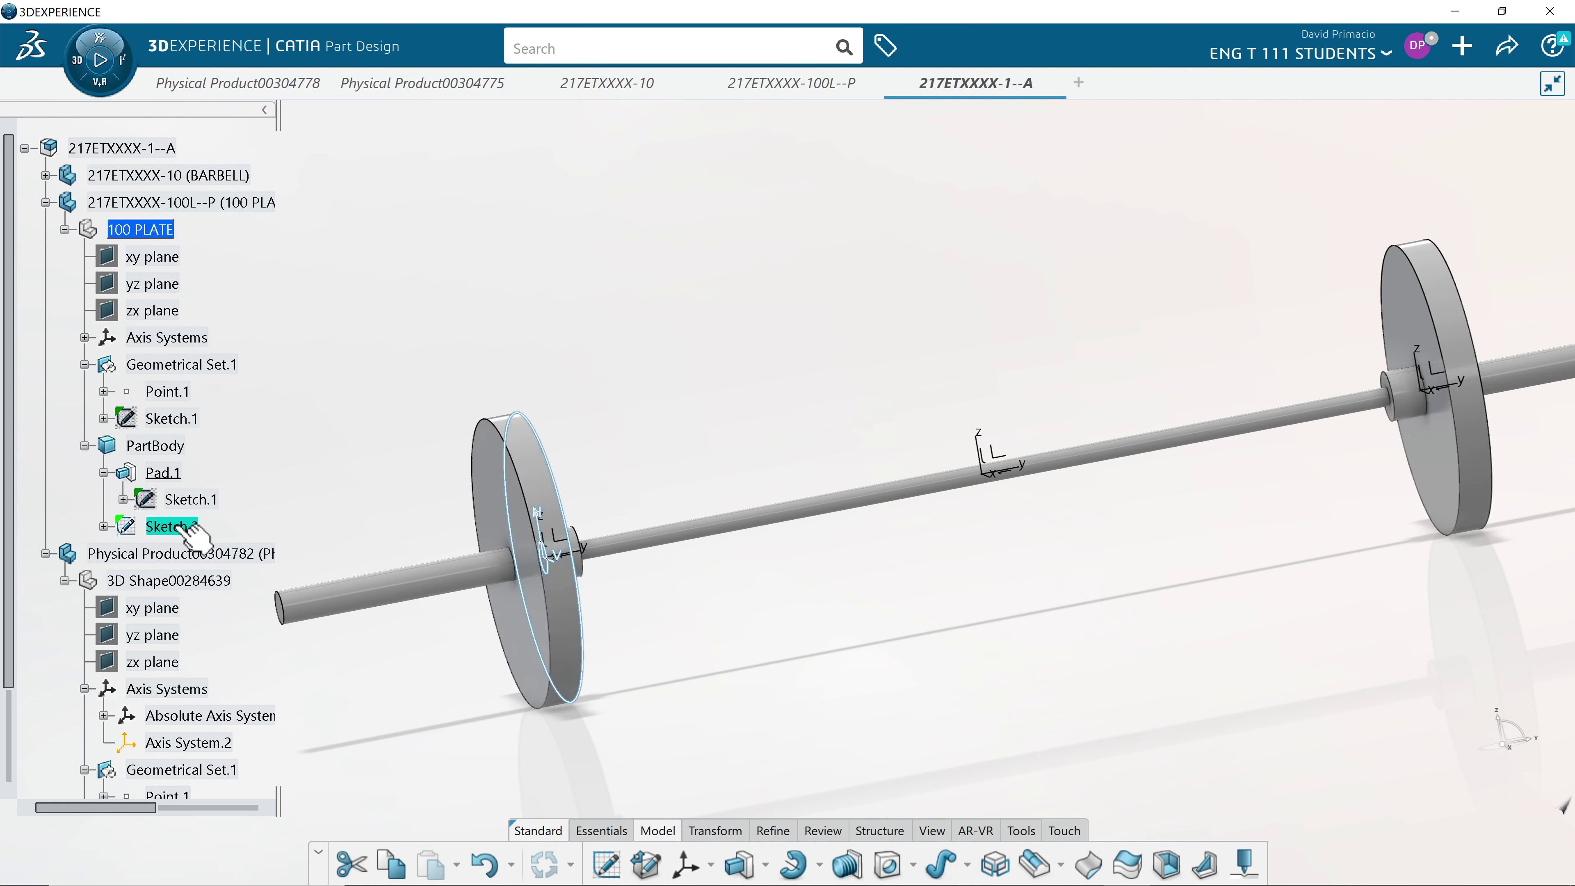
right_click(188, 527)
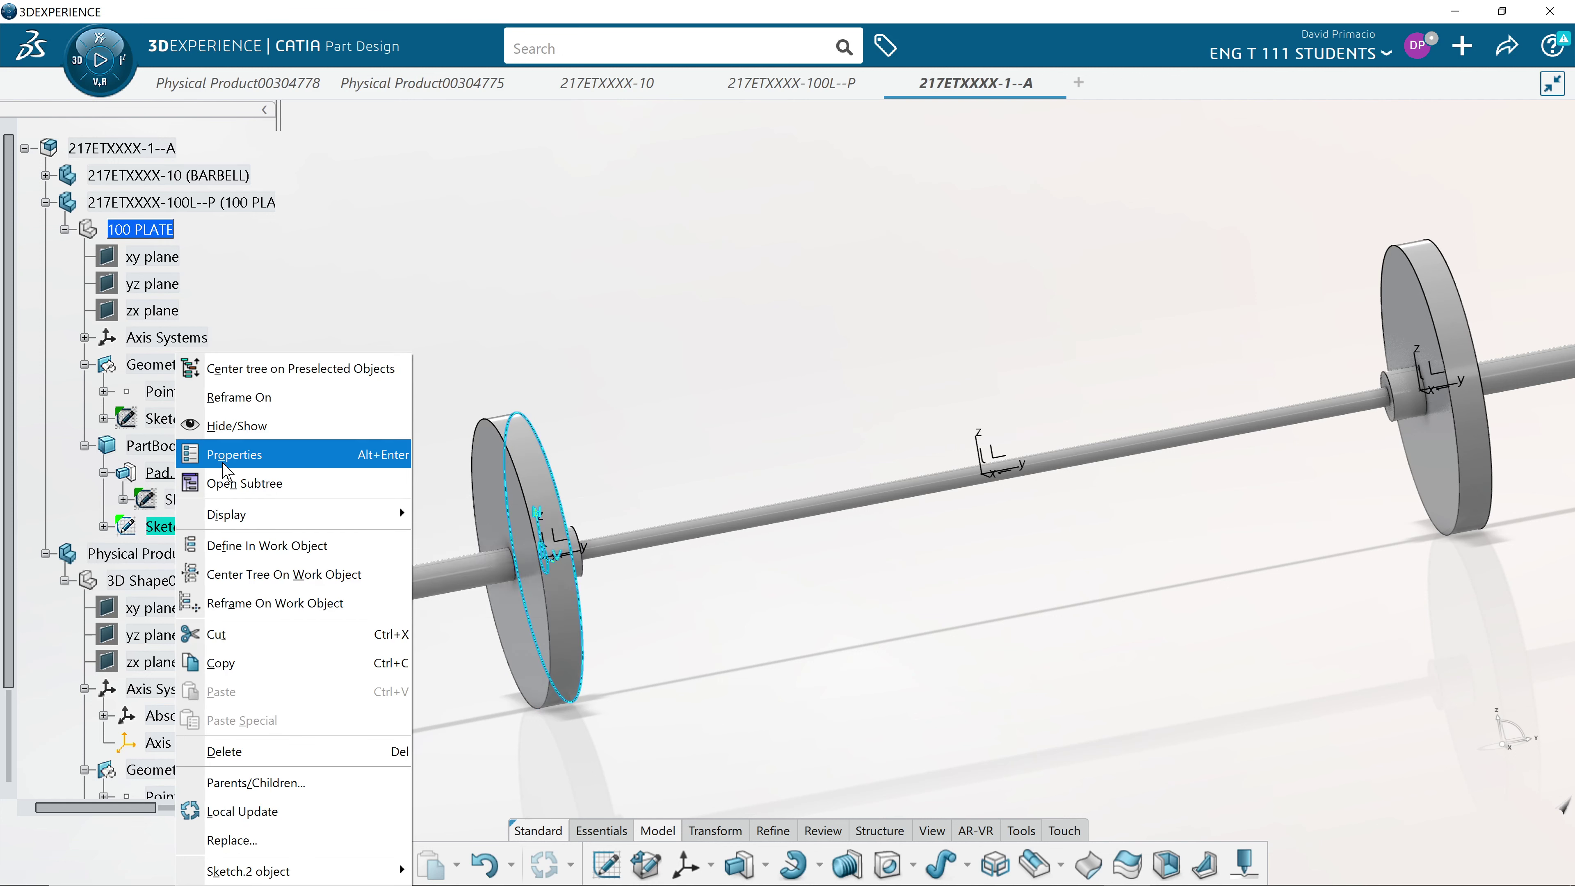
mouse_move(267, 517)
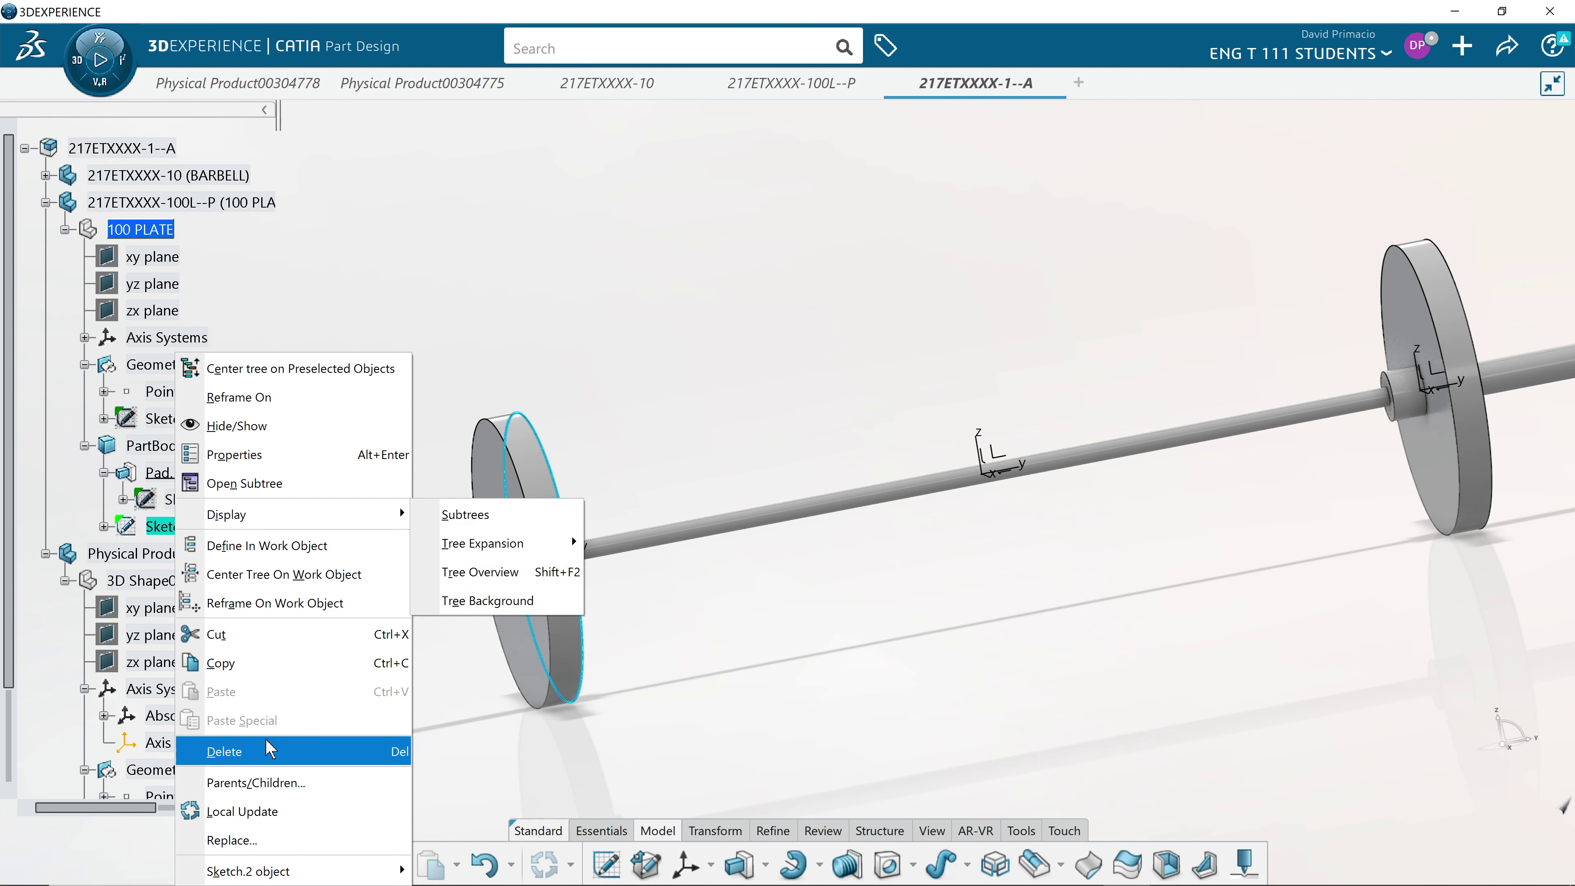
click(267, 751)
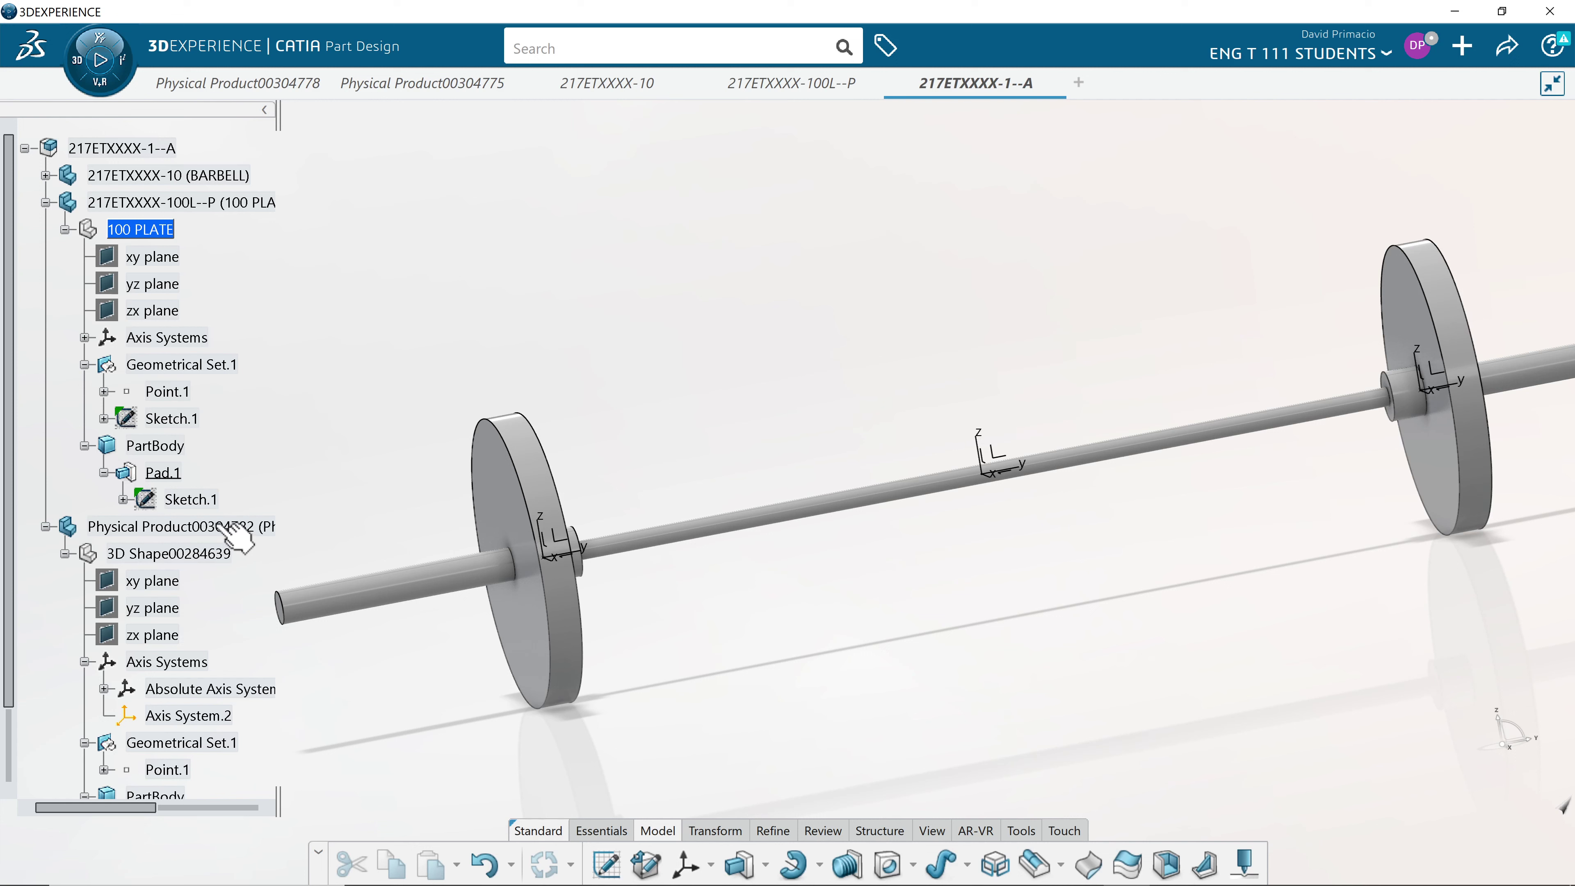
click(180, 418)
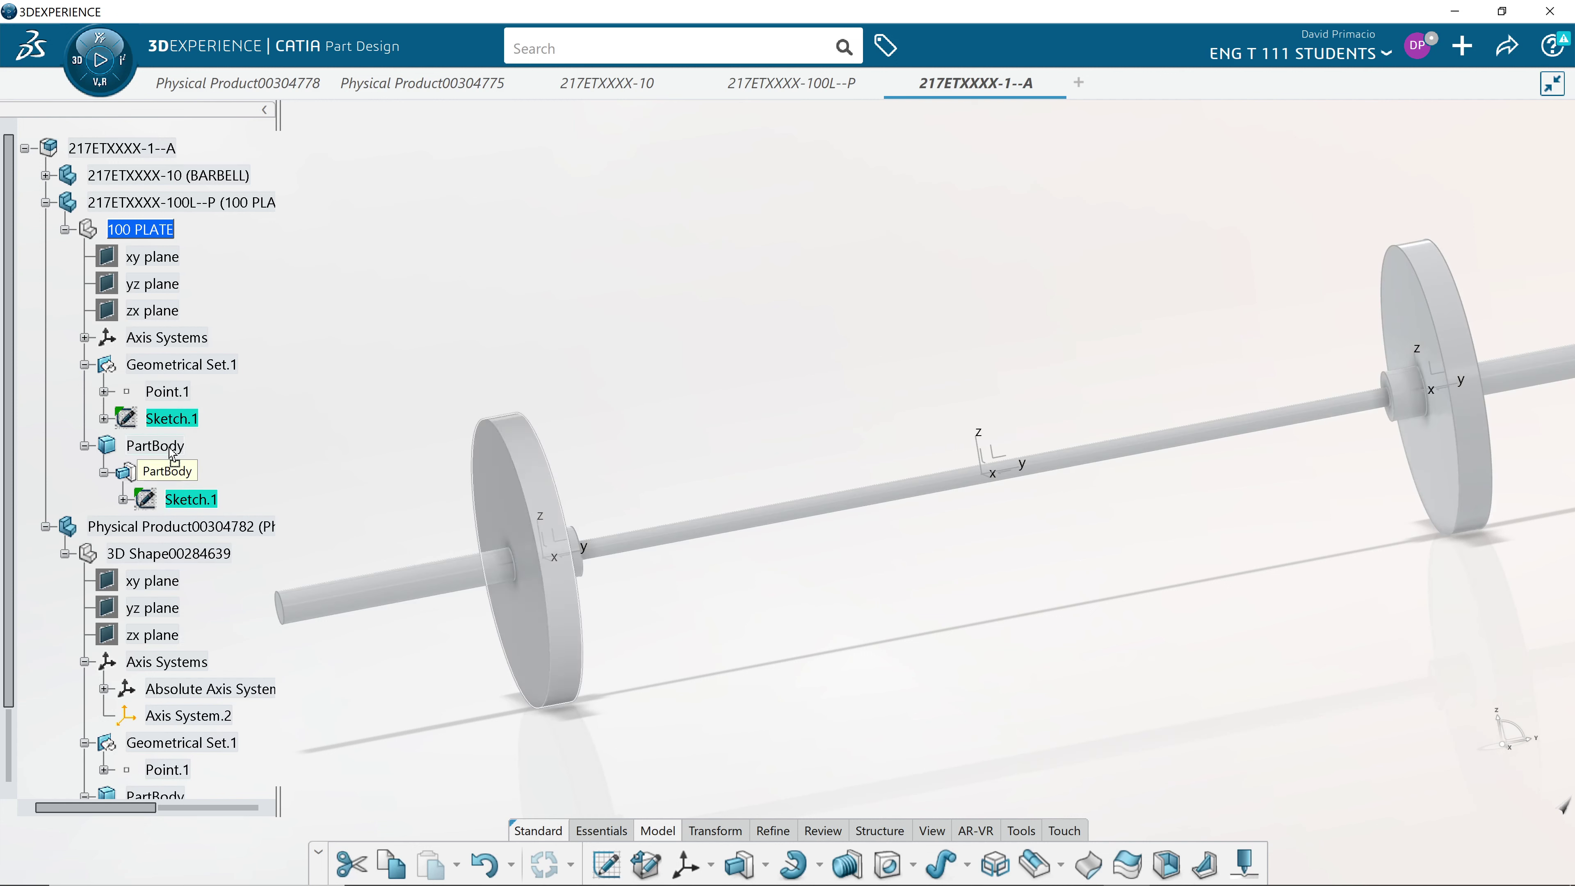
drag(173, 456, 175, 455)
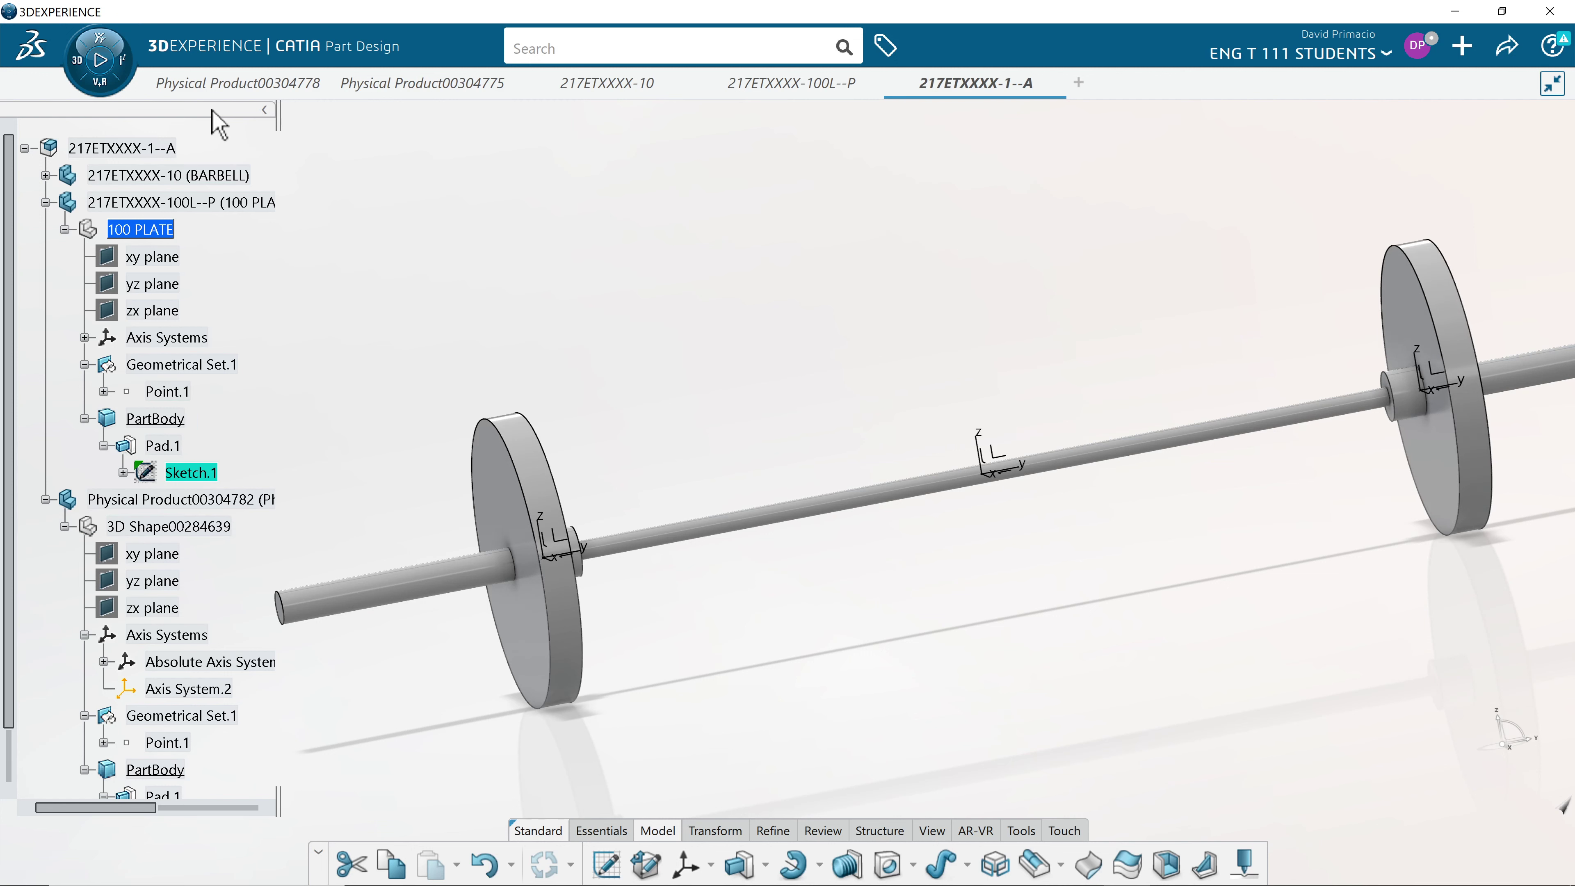
Activate root 217ETXXXX-1--A and collapse its tree with Expand First Level
double_click(152, 149)
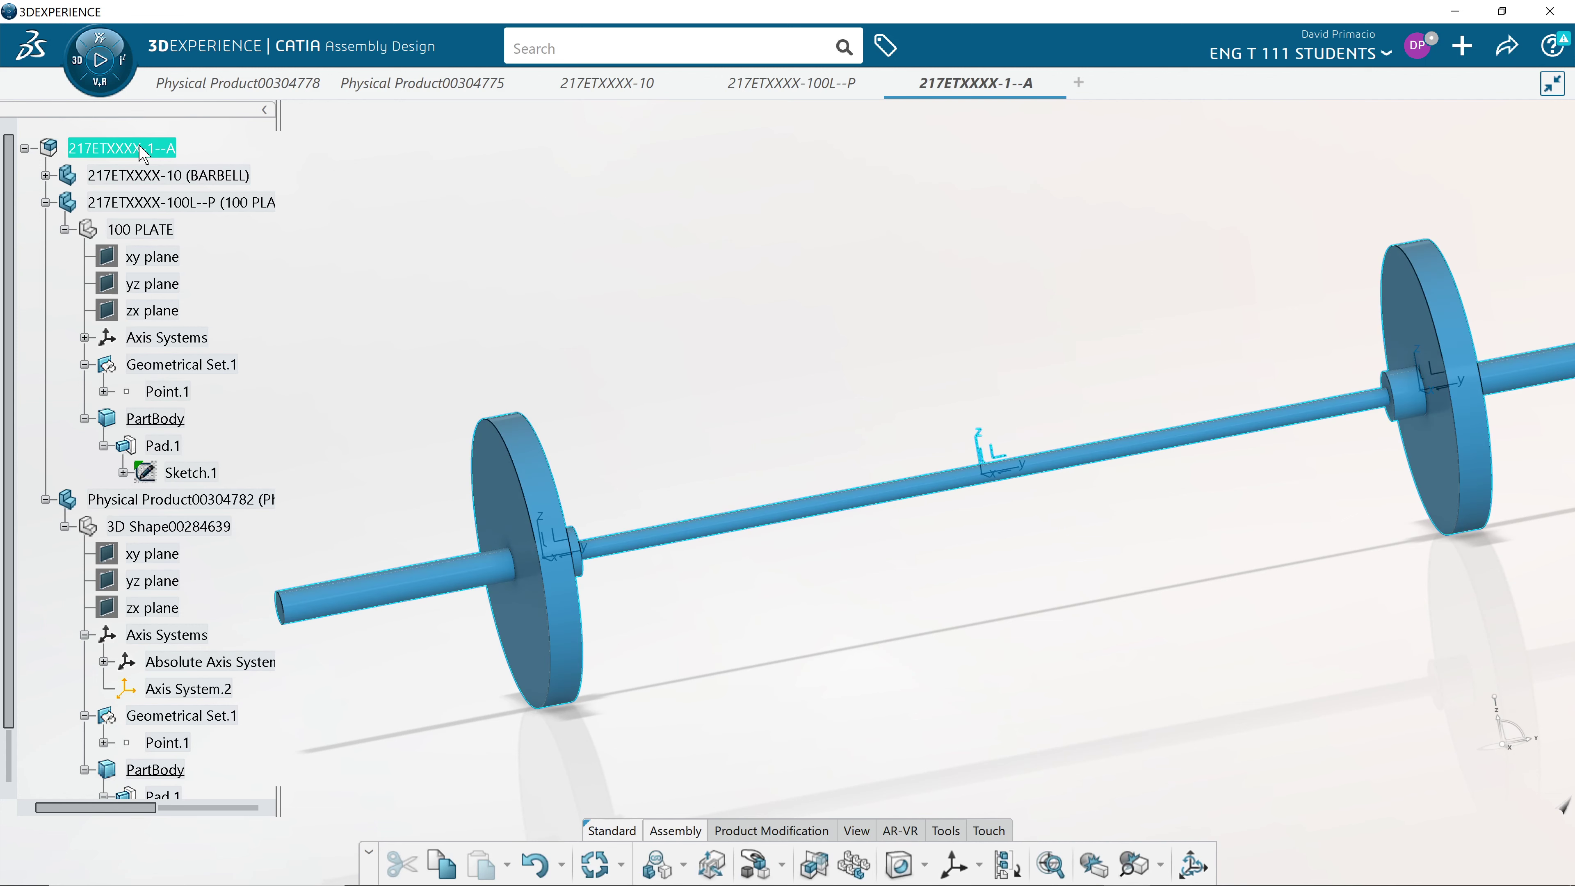
right_click(142, 149)
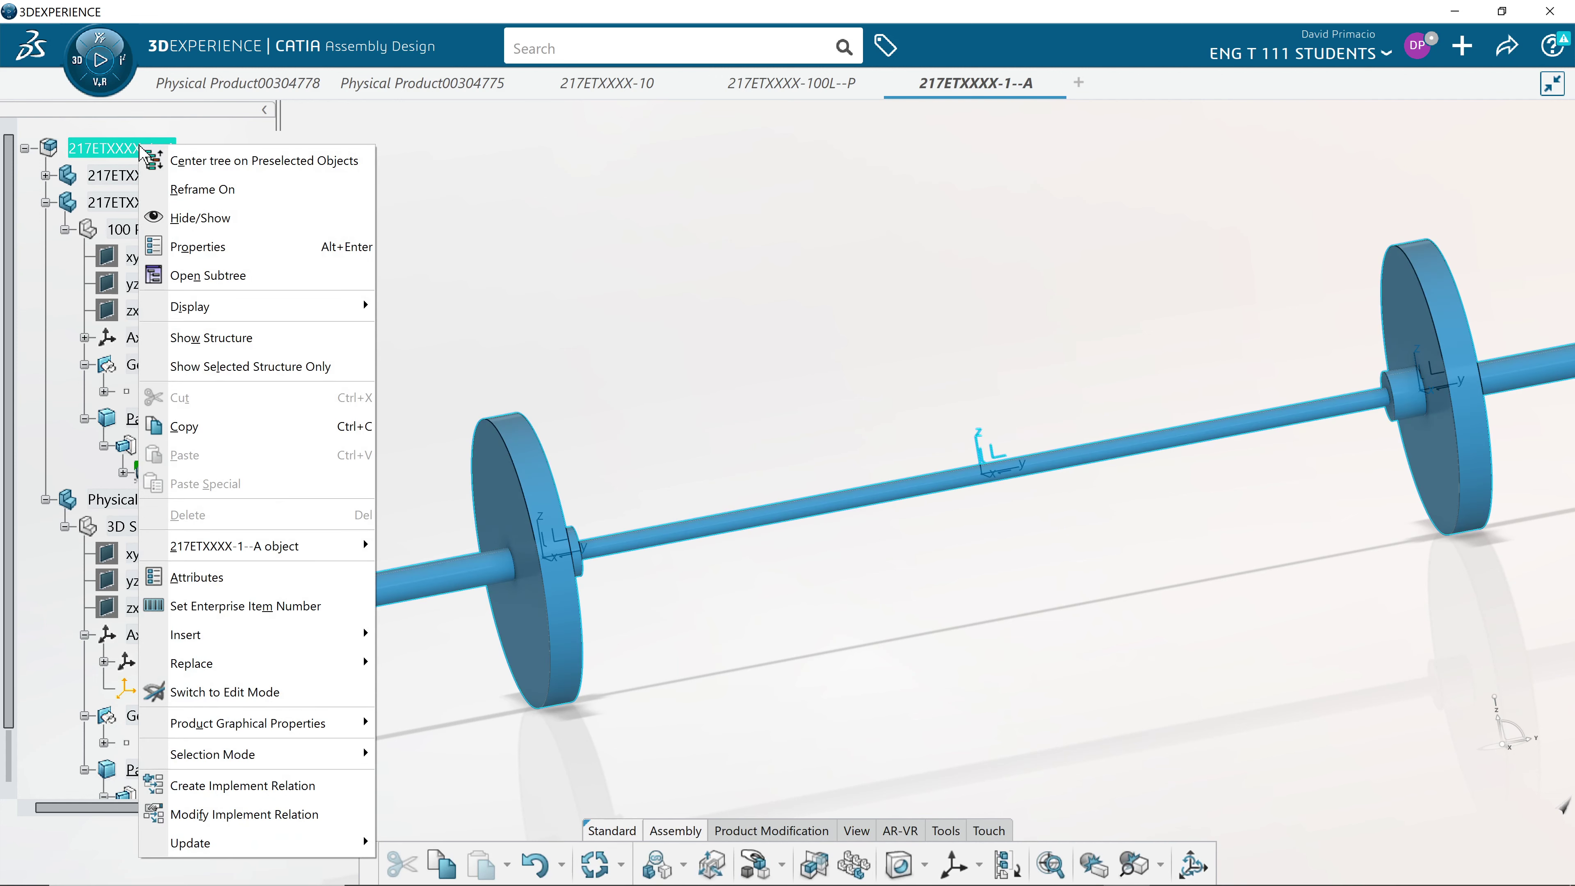
mouse_move(211, 307)
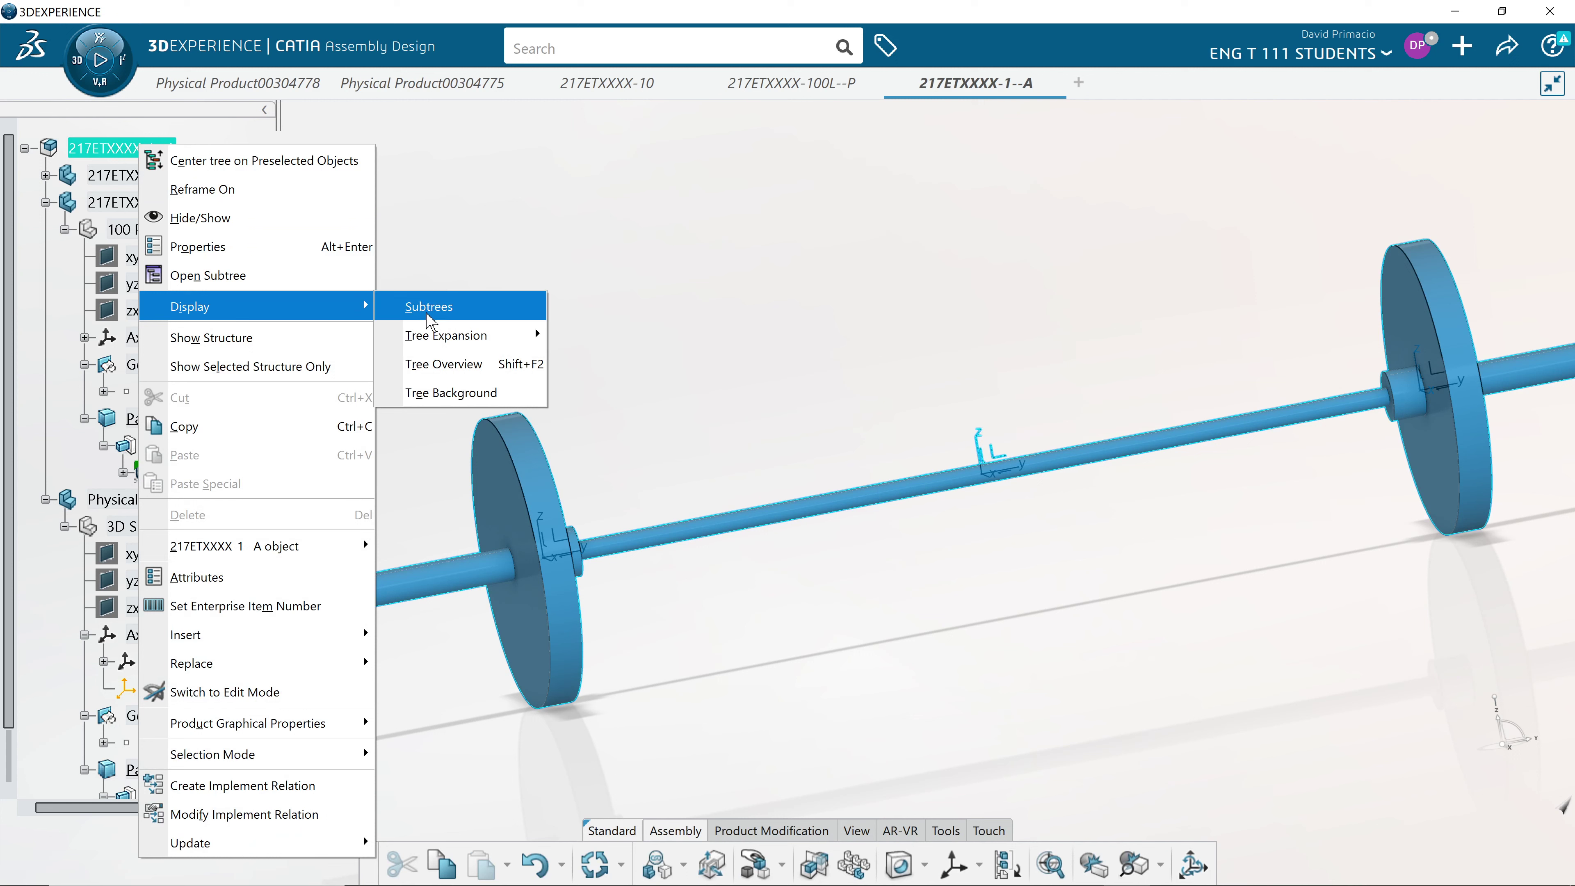
mouse_move(439, 335)
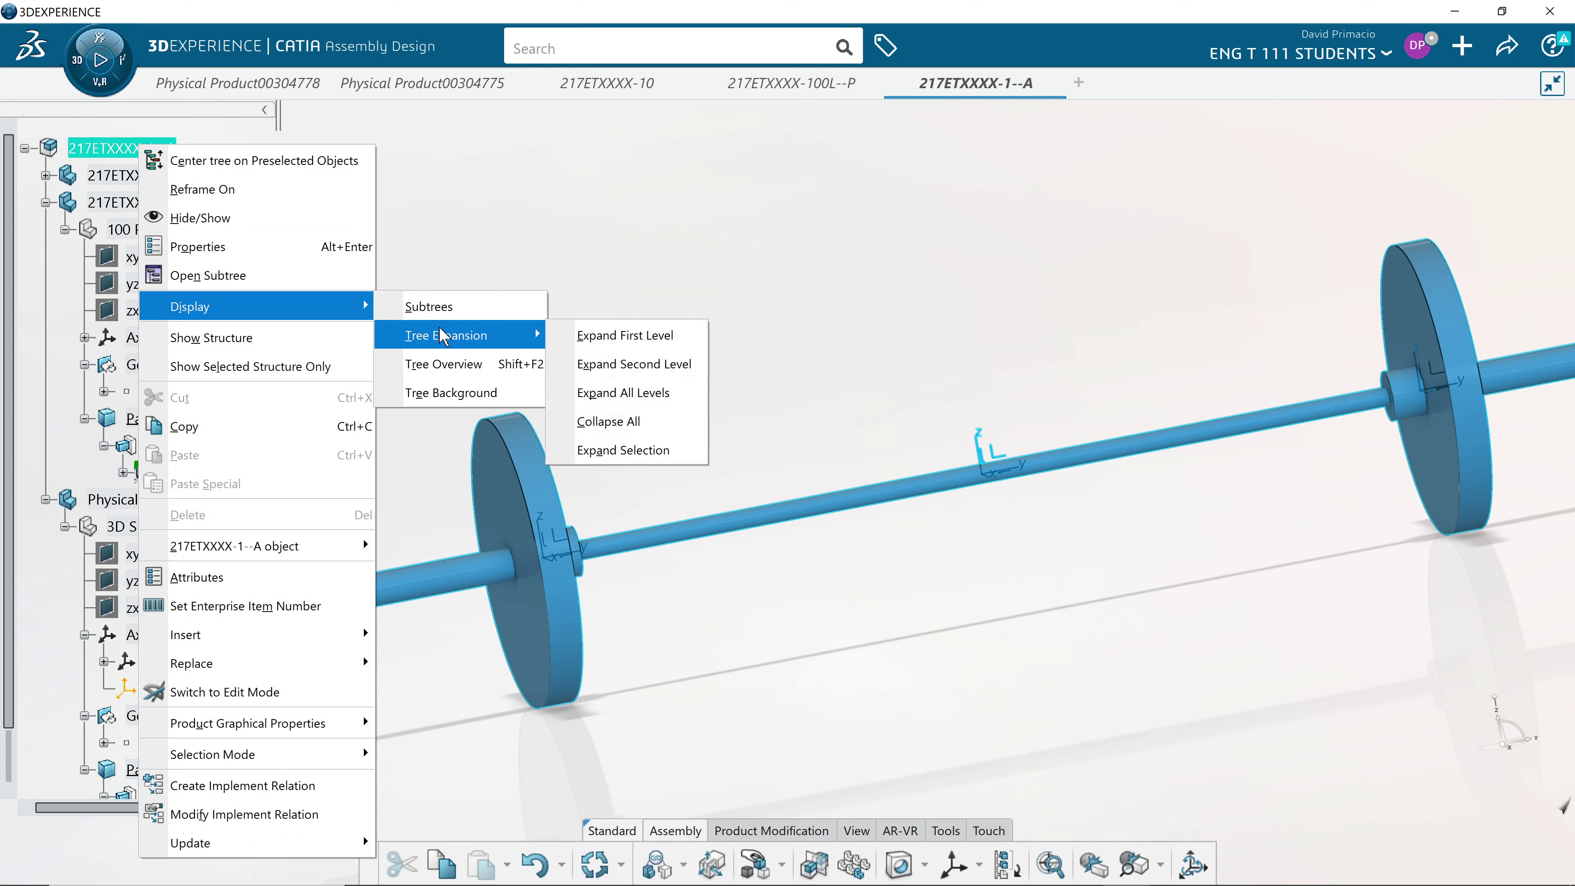
click(627, 336)
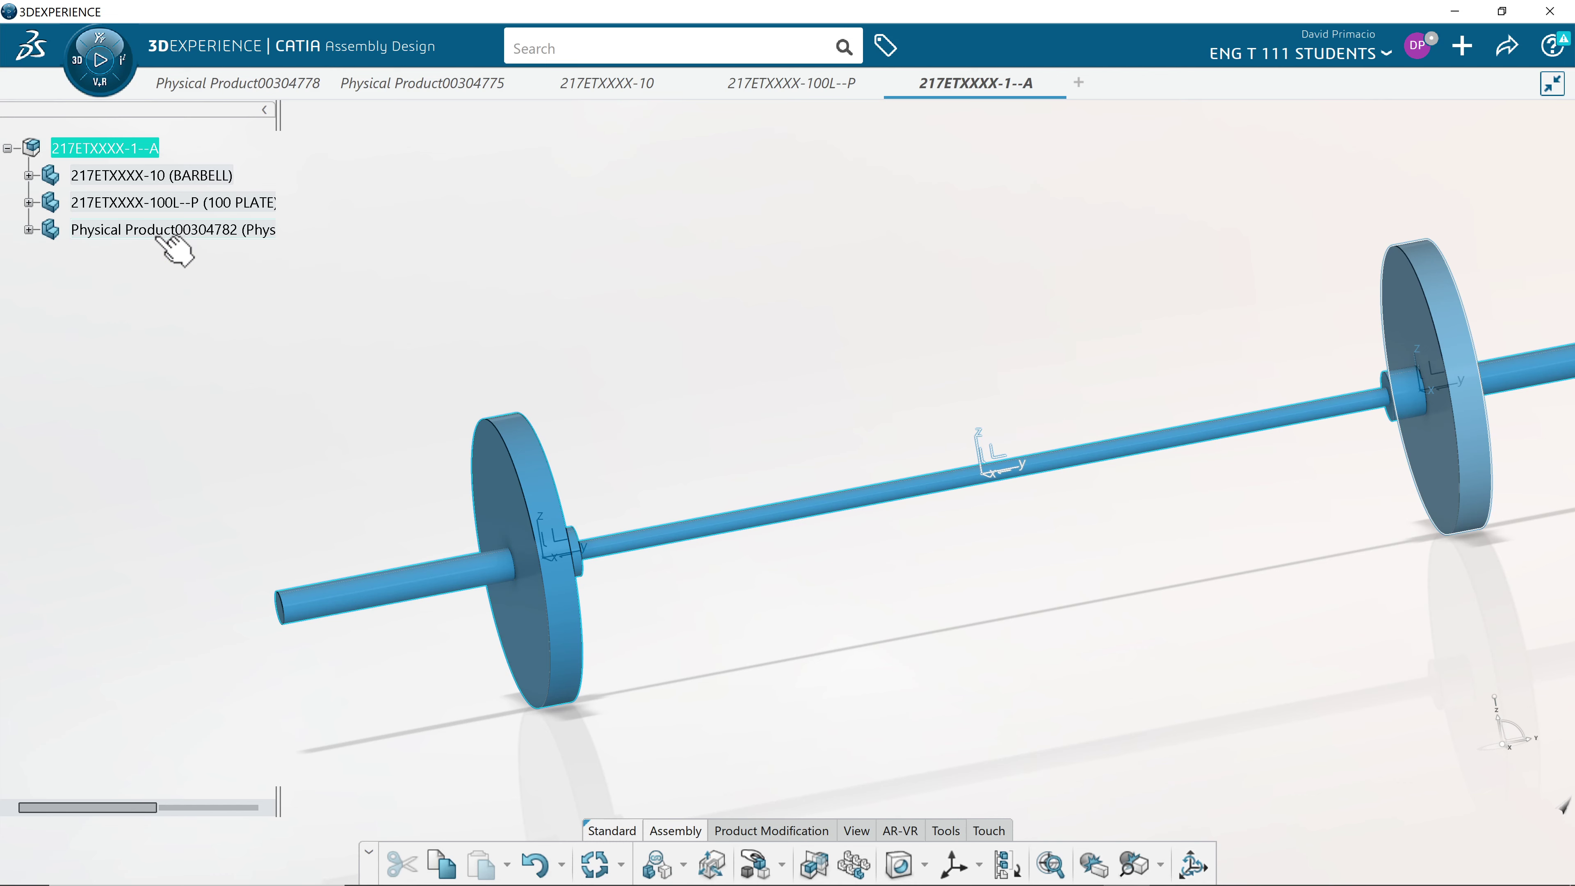
click(162, 239)
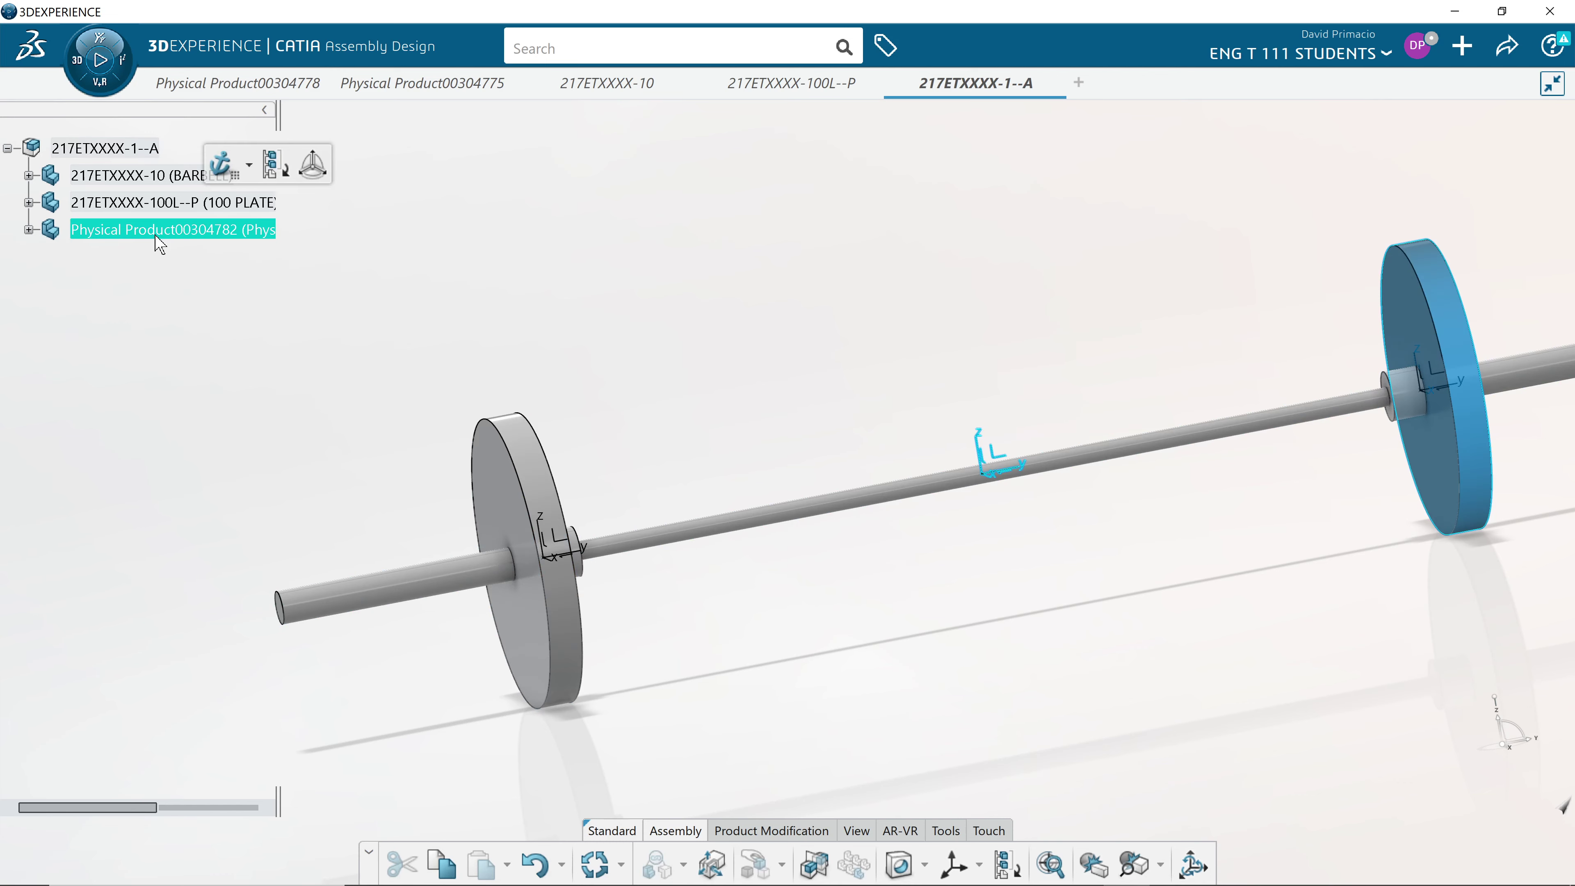
Retitle Physical Product00304782 as 217ETXXXX-100R--P in its Properties
right_click(160, 245)
click(218, 144)
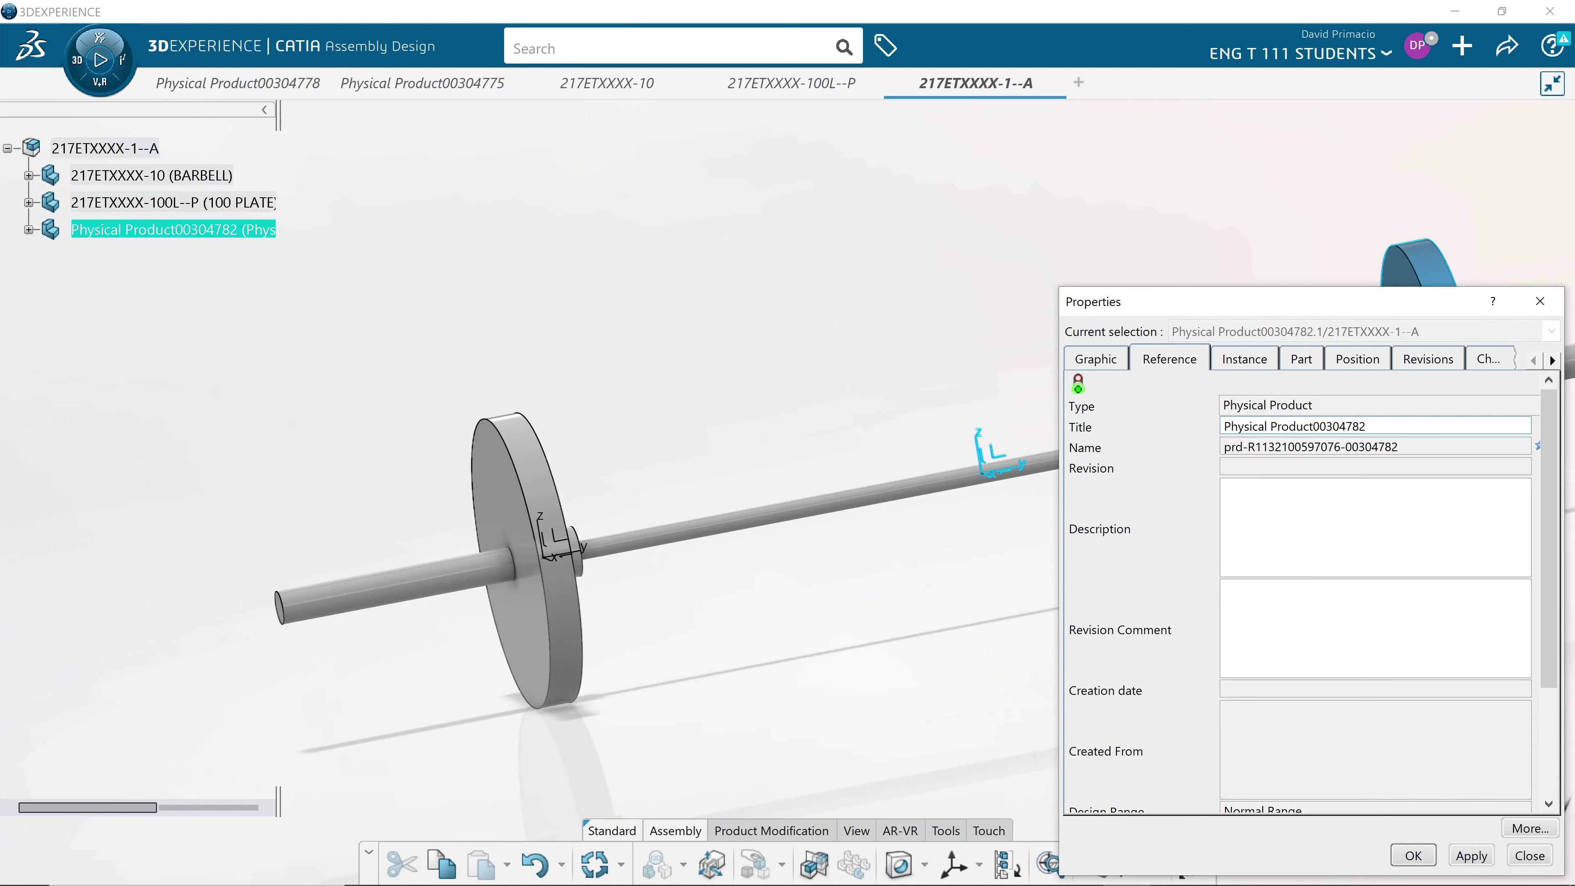
text(217ETXXXX-1--A)
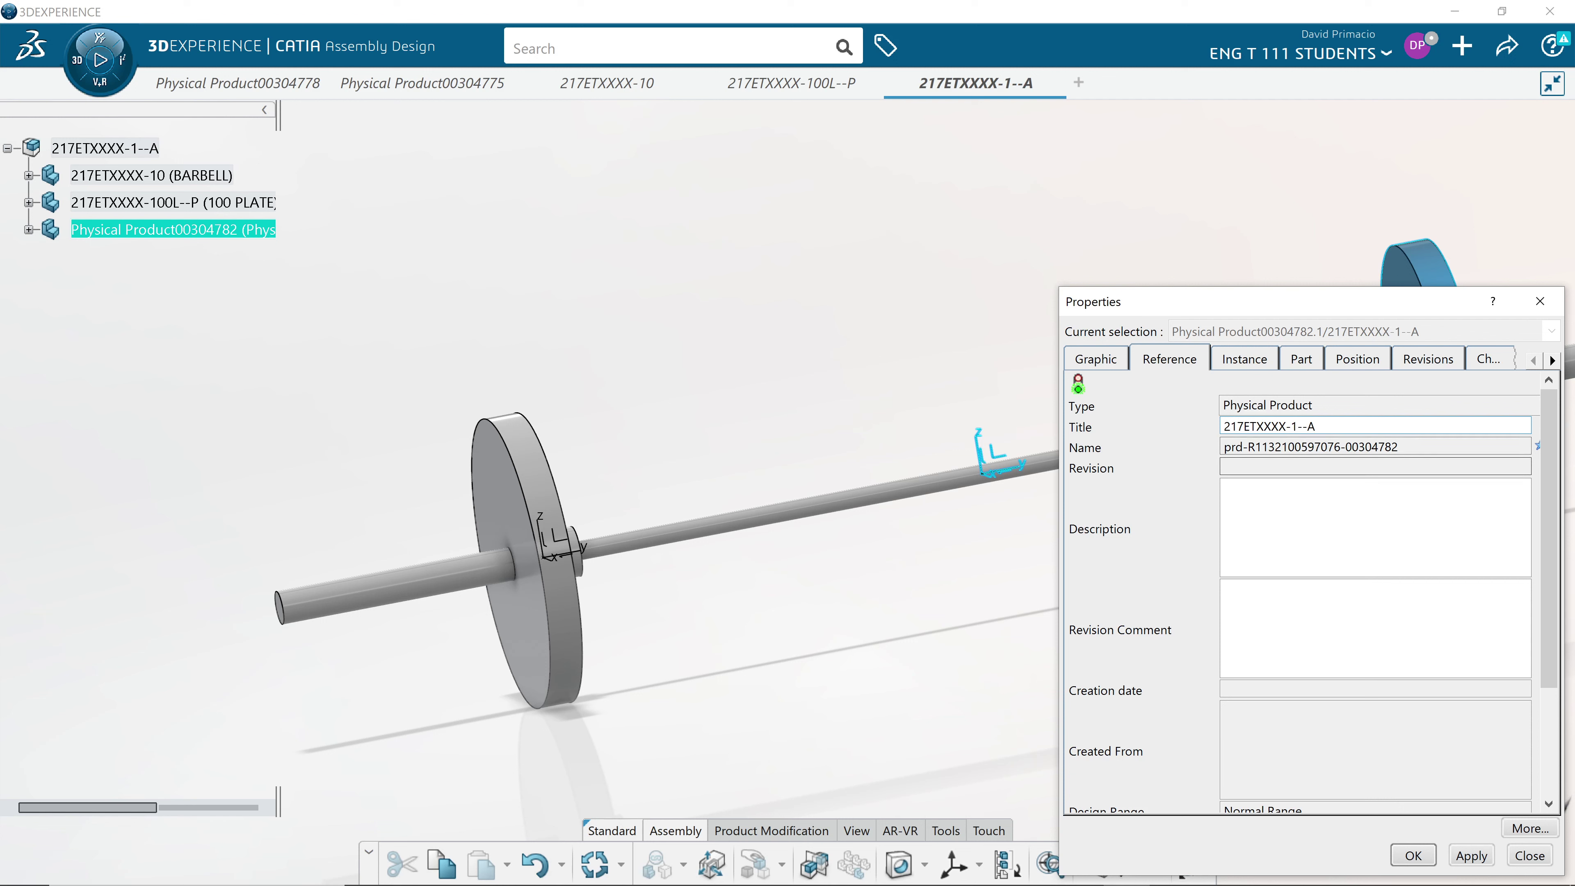
key(ctrl+z)
text(217ETXXXX-100L--P)
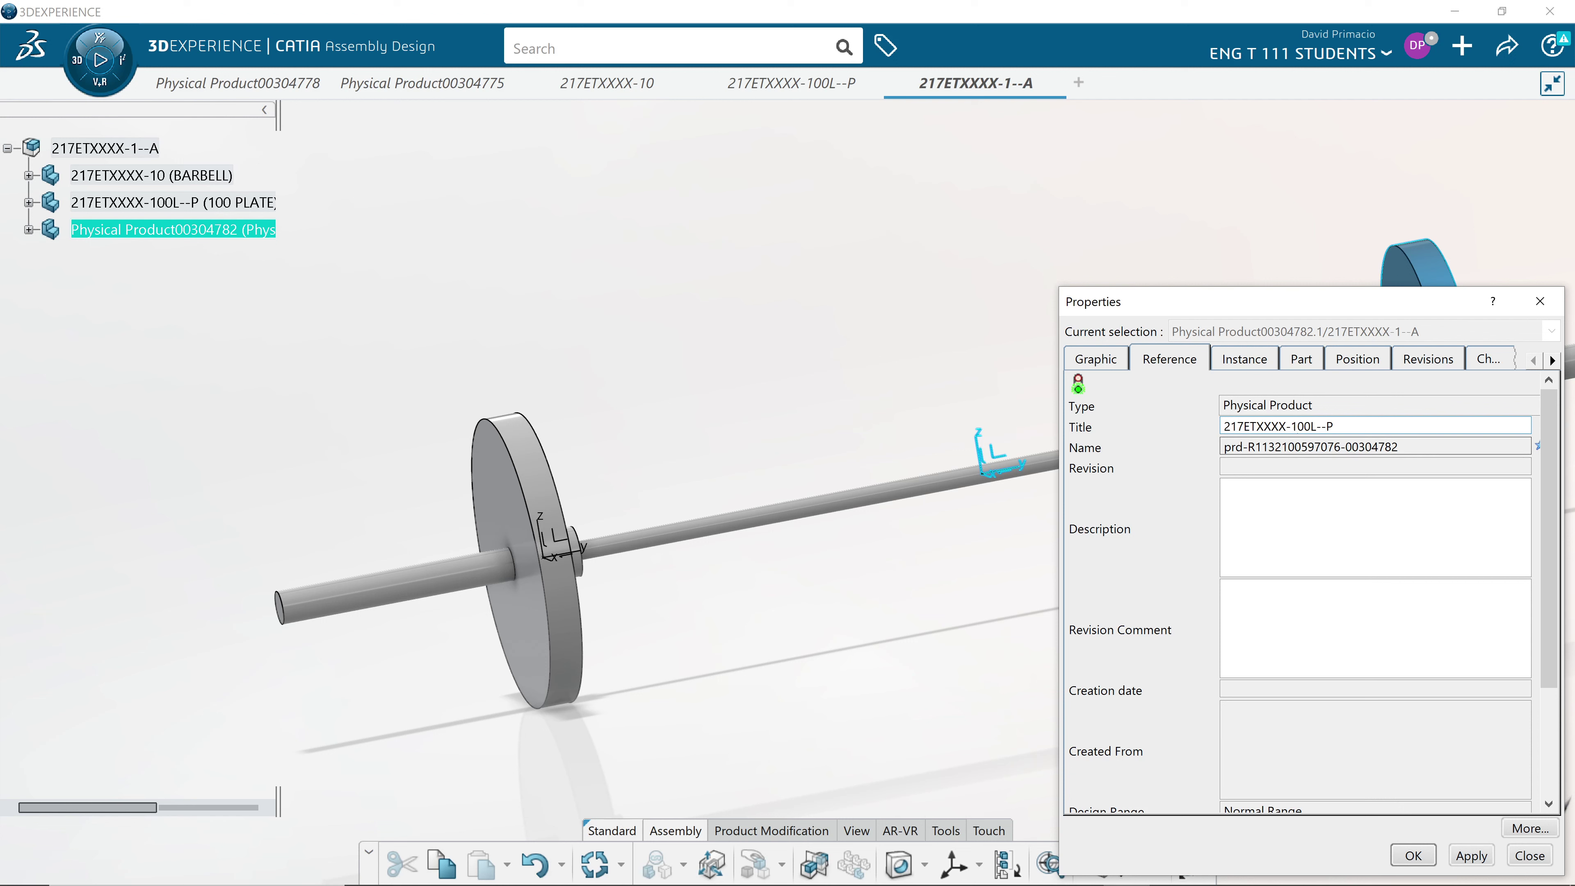
key(Left)
key(Left)
key(Left)
key(shift+Left)
text(R)
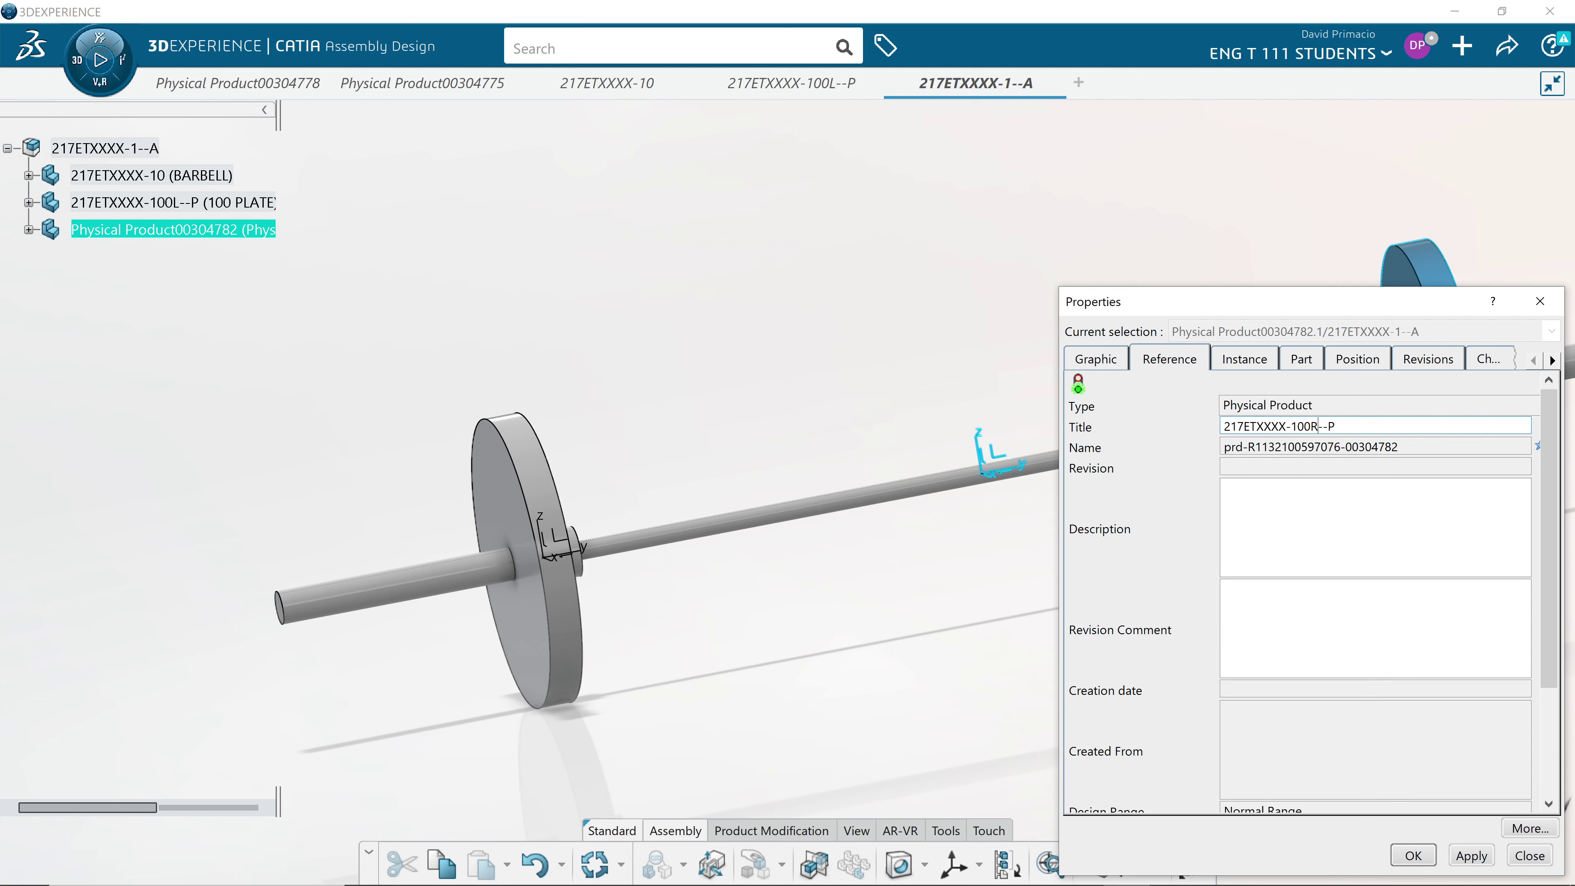
key(Return)
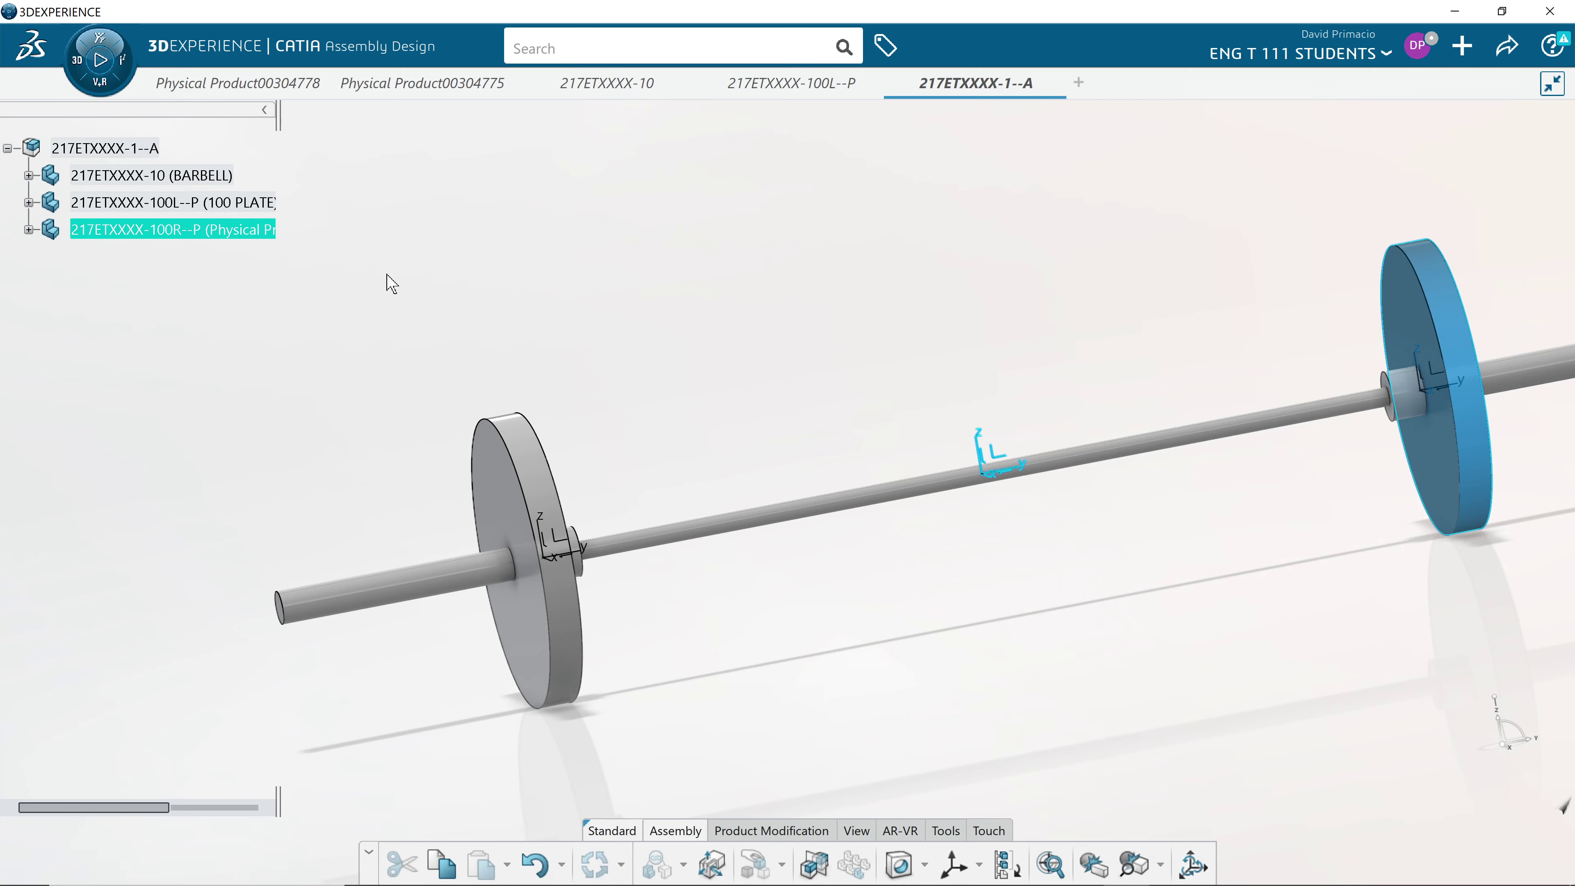
Set the right plate's instance title to 100 PLATE
right_click(242, 234)
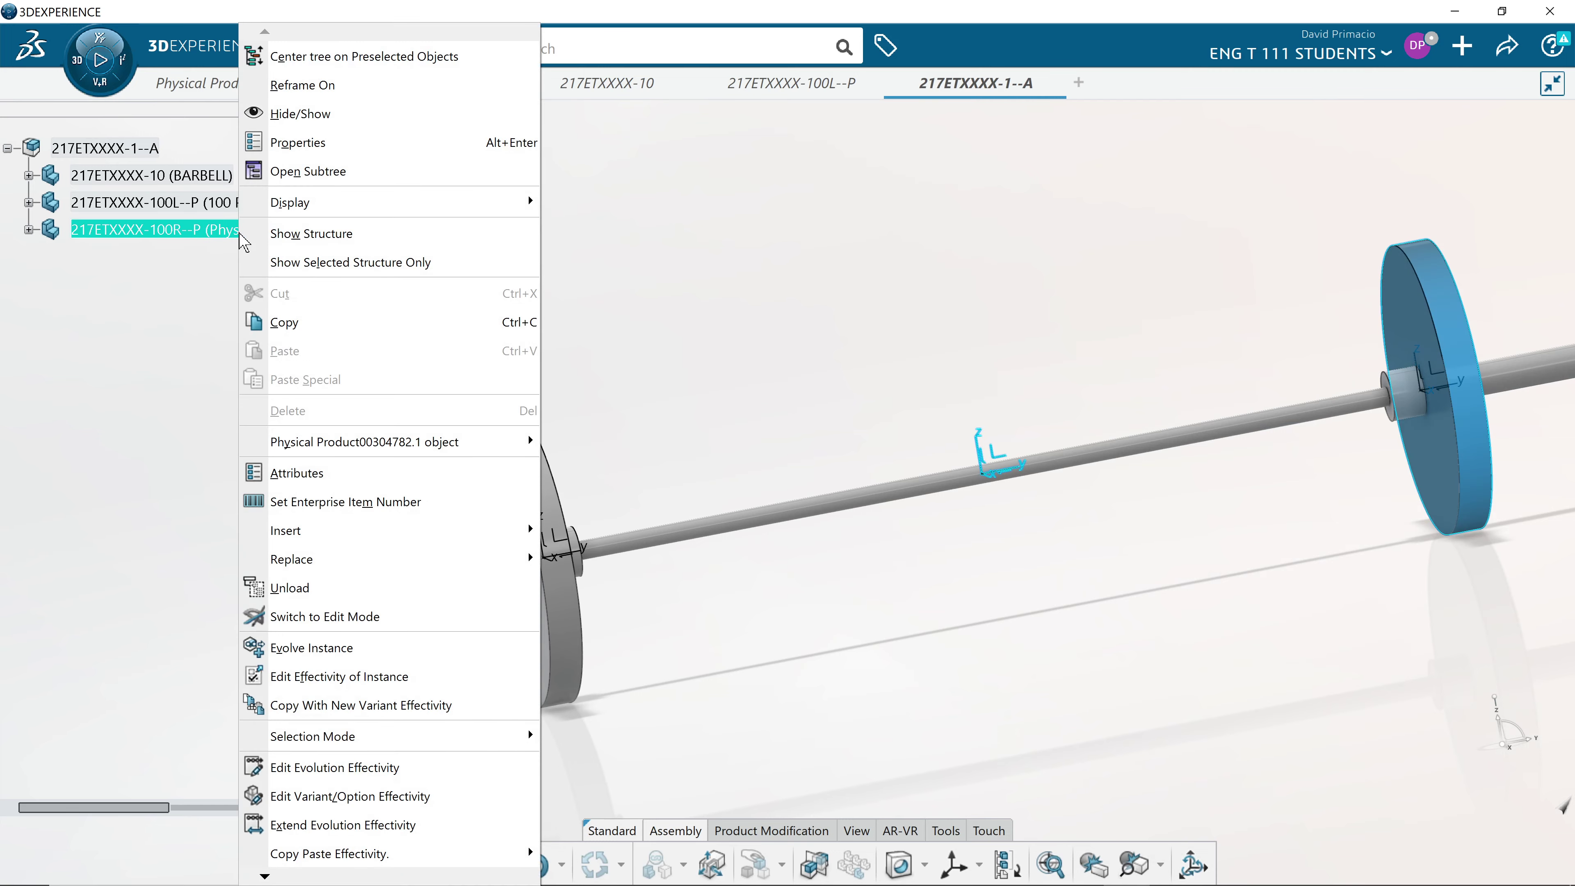
click(320, 142)
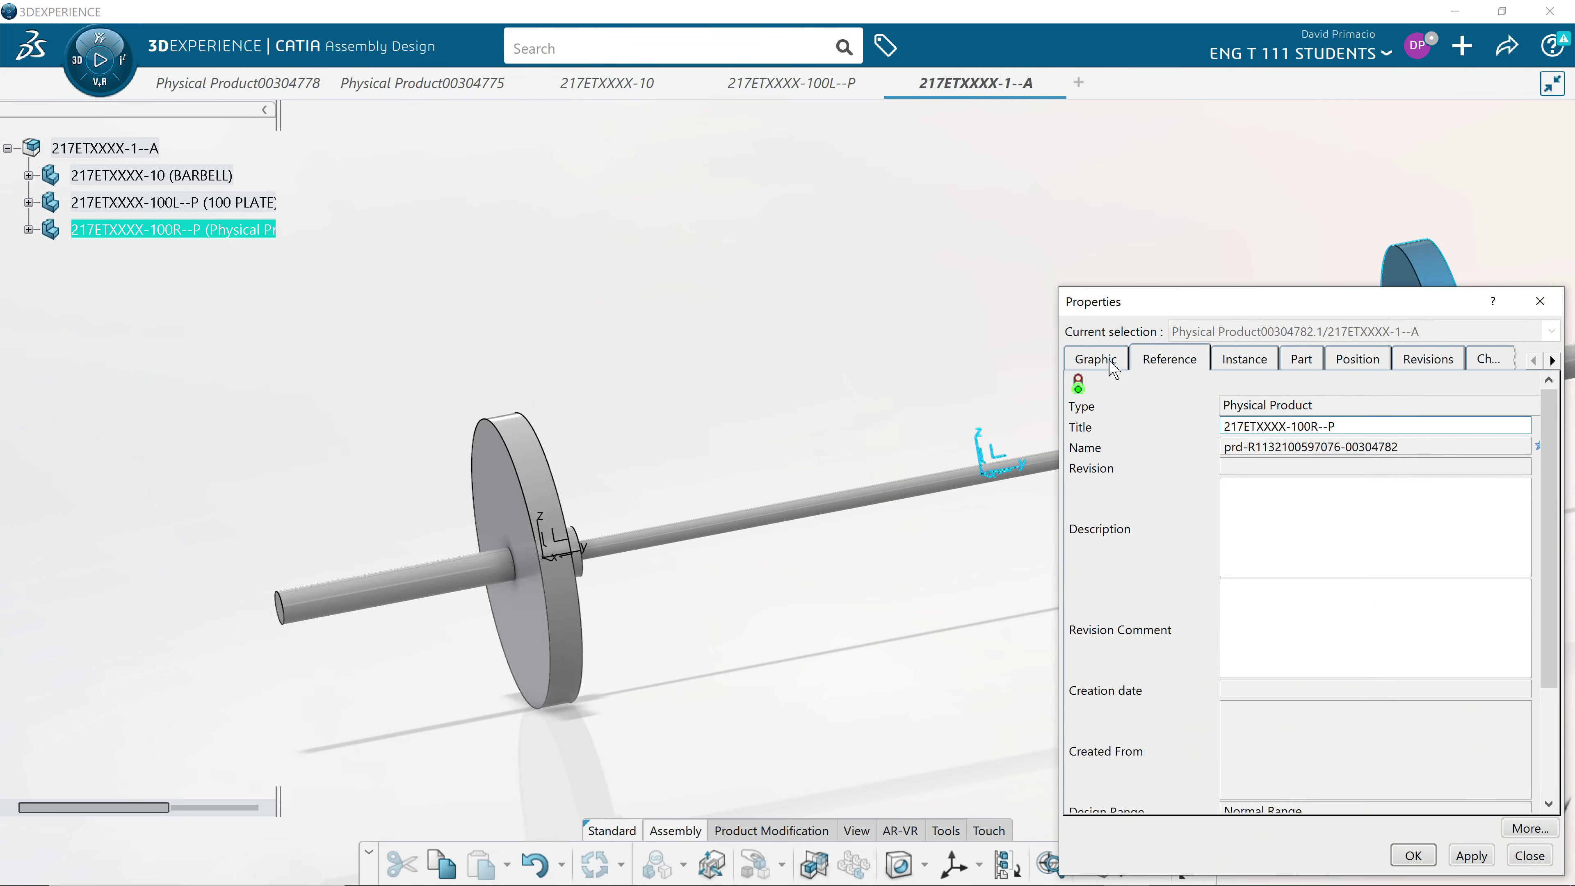
click(1242, 359)
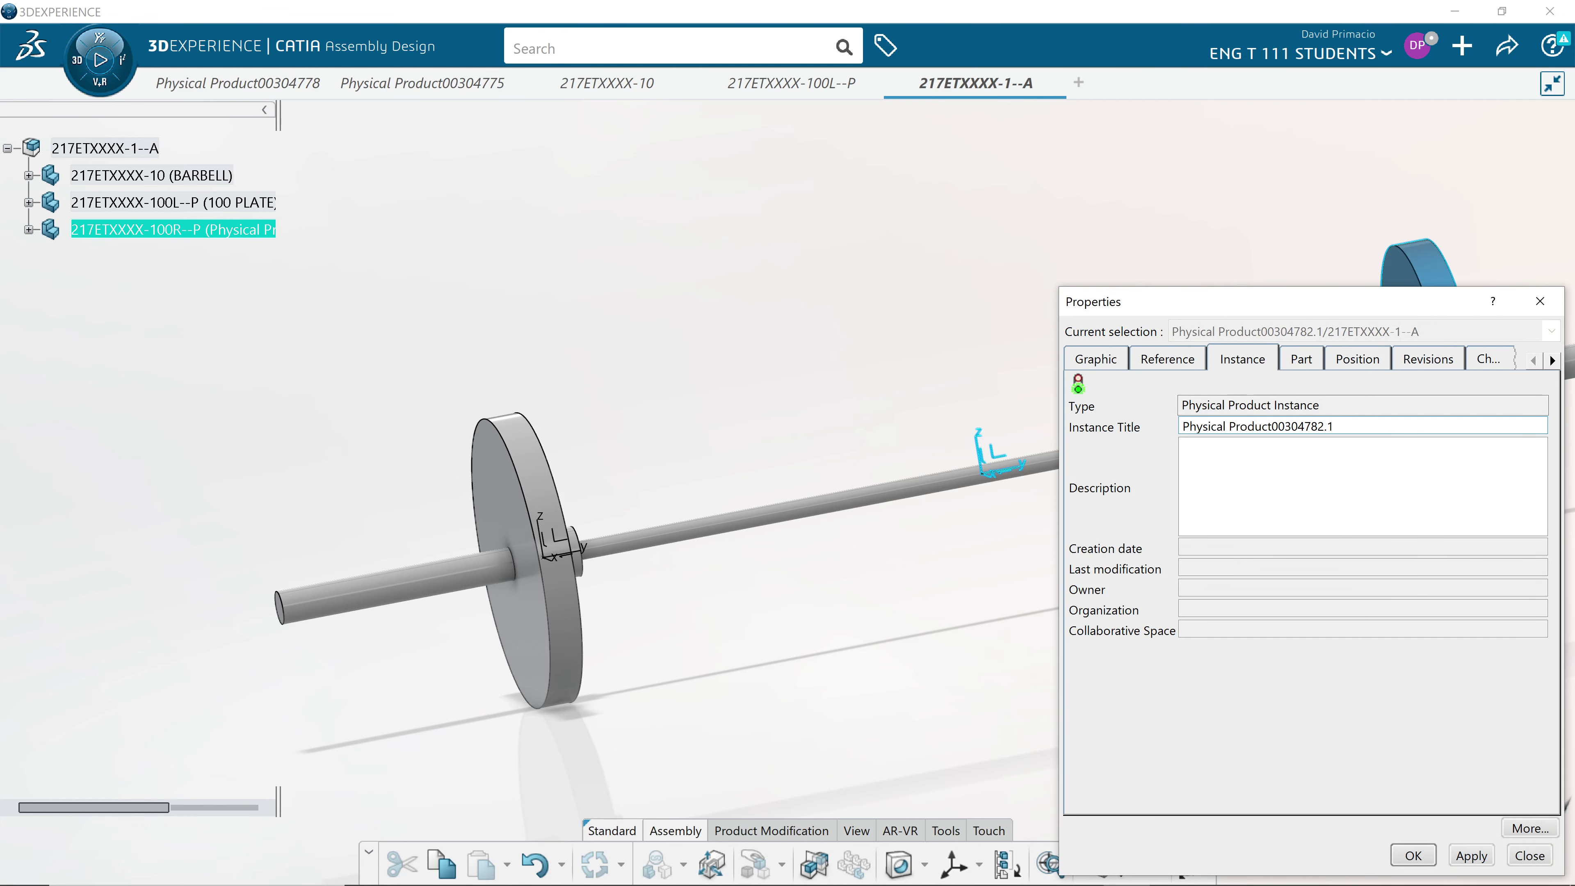
drag(1334, 427, 1182, 427)
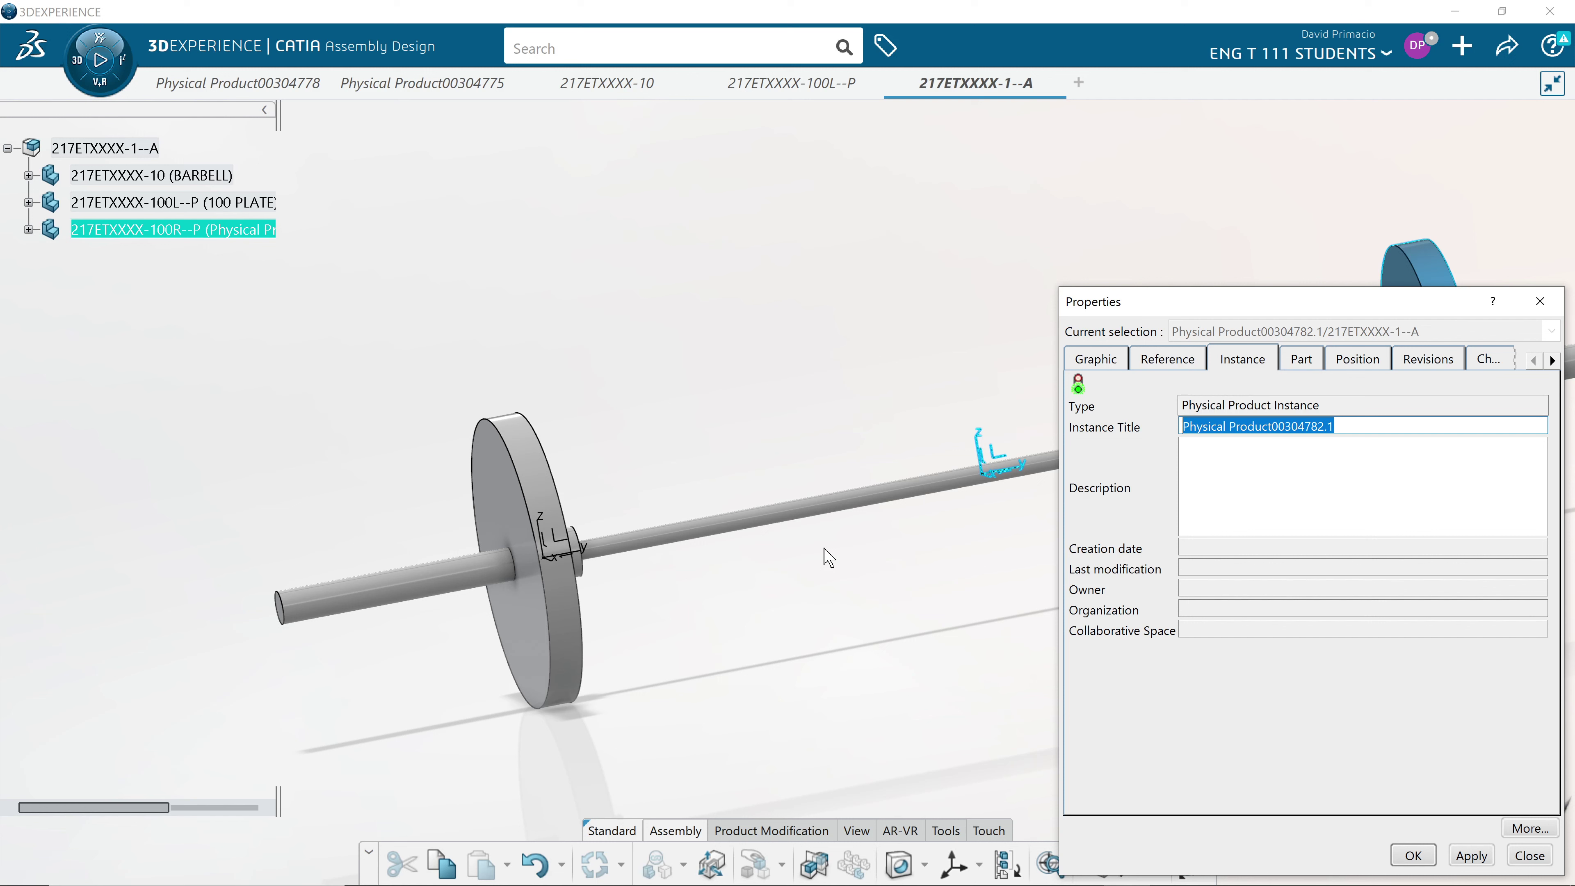
text(100 PLATES)
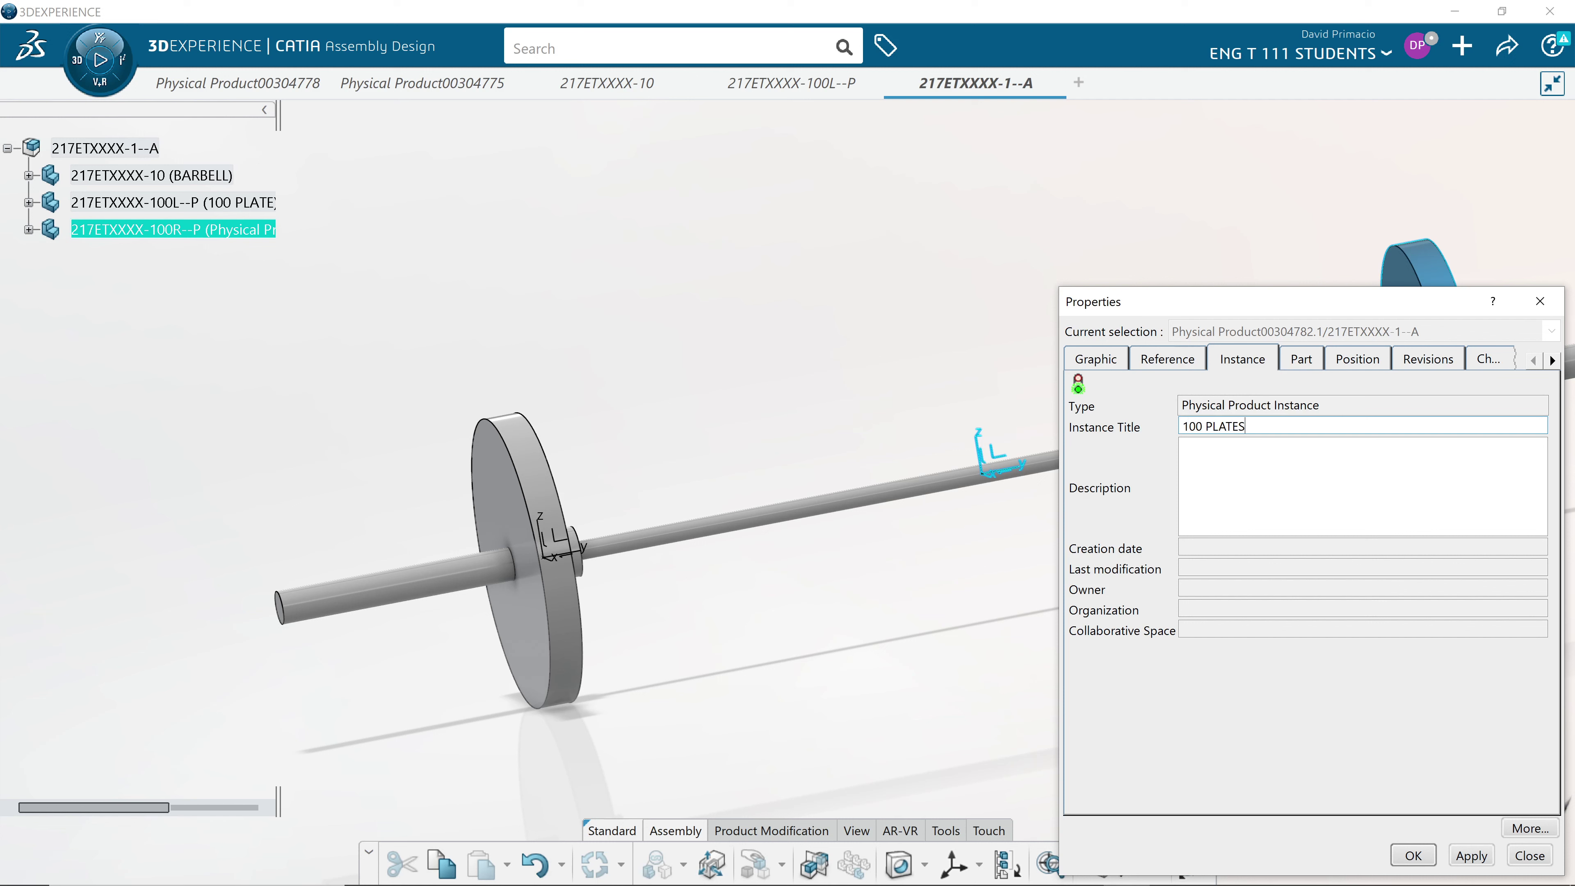
key(Return)
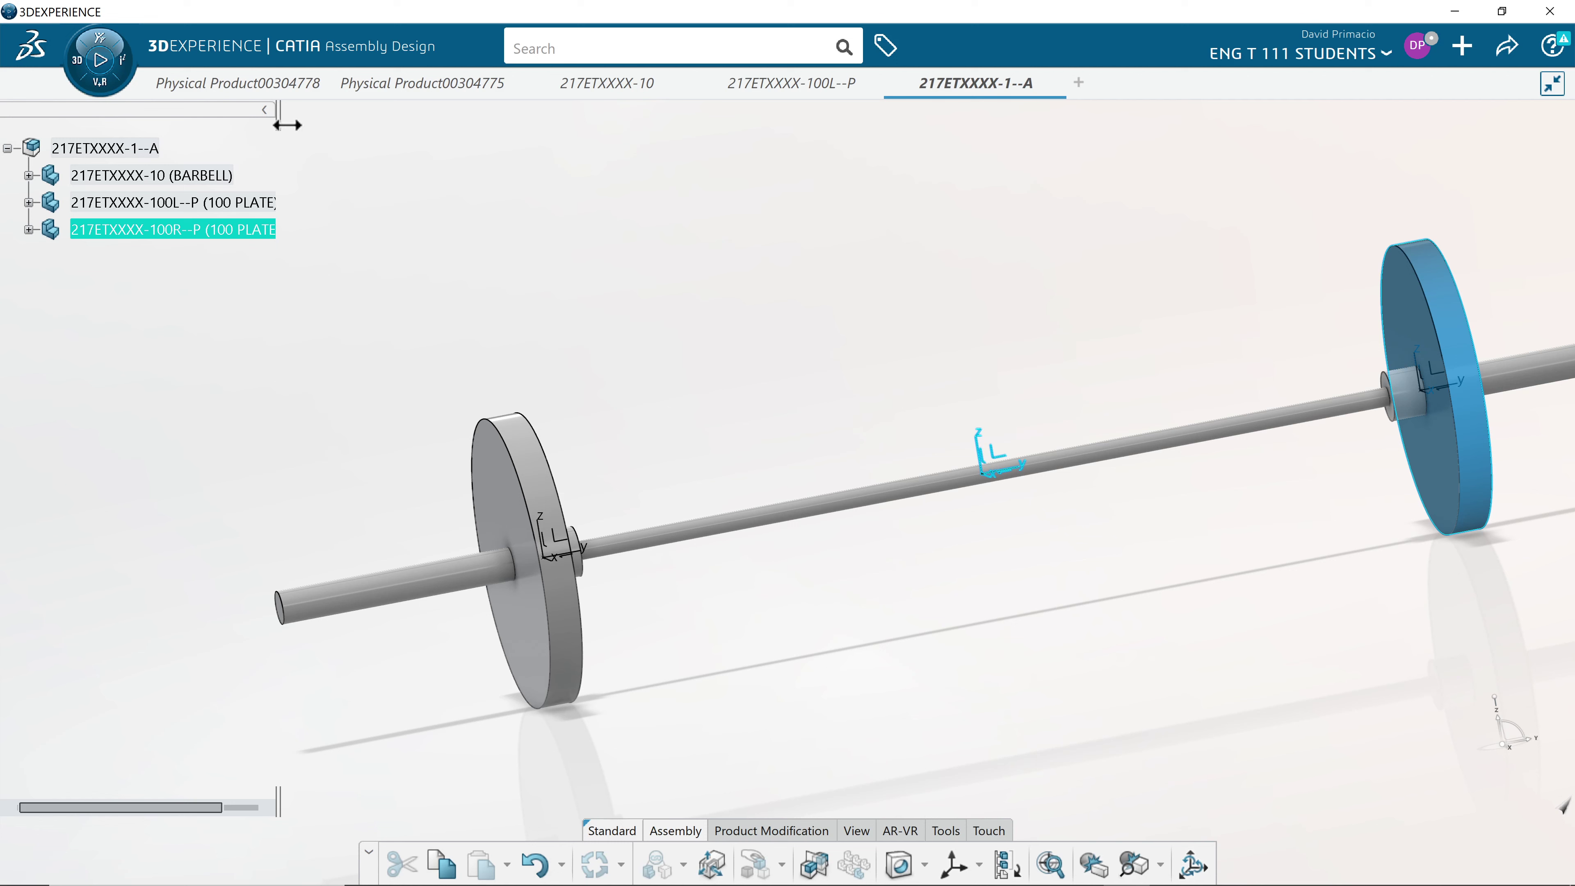
Widen the tree, then show the barbell isometric, fitted in view and slightly rotated
drag(286, 125, 340, 124)
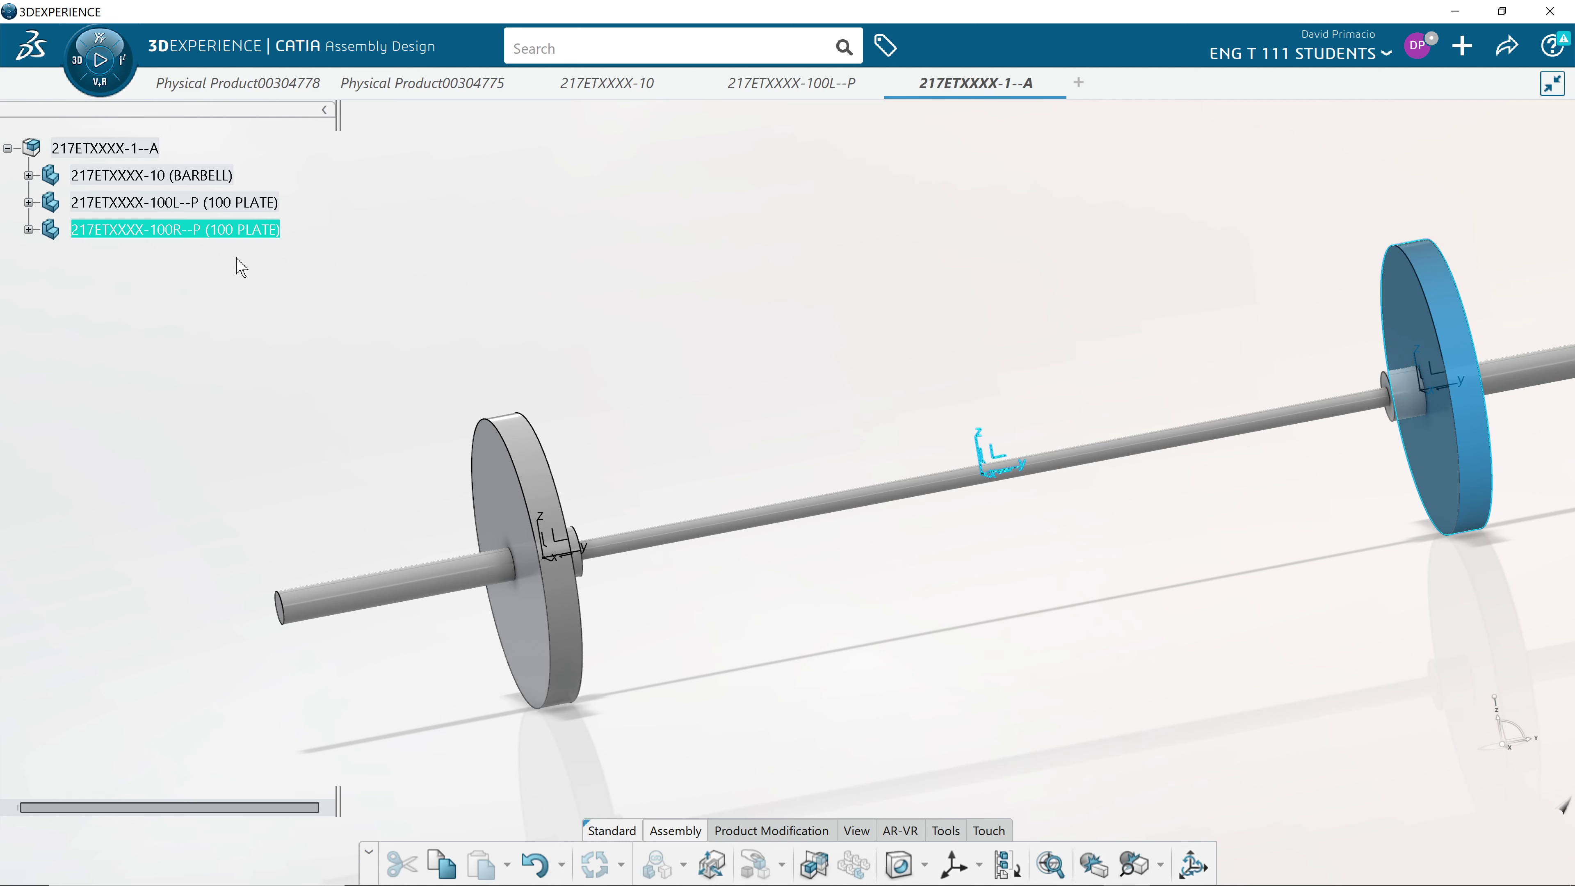
click(858, 644)
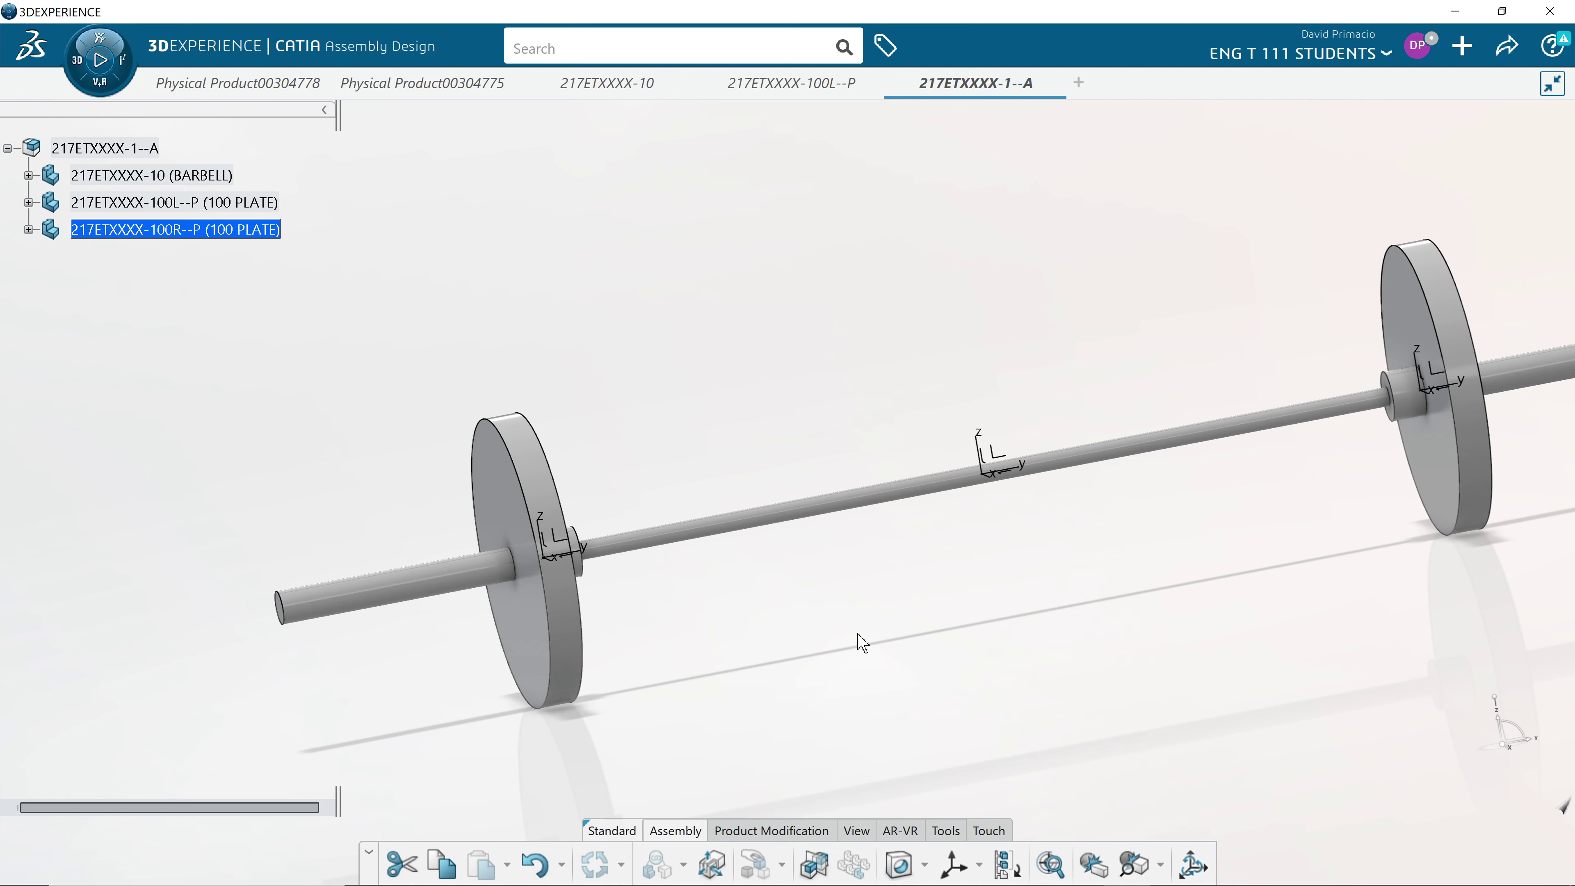
middle_drag(858, 644, 748, 567)
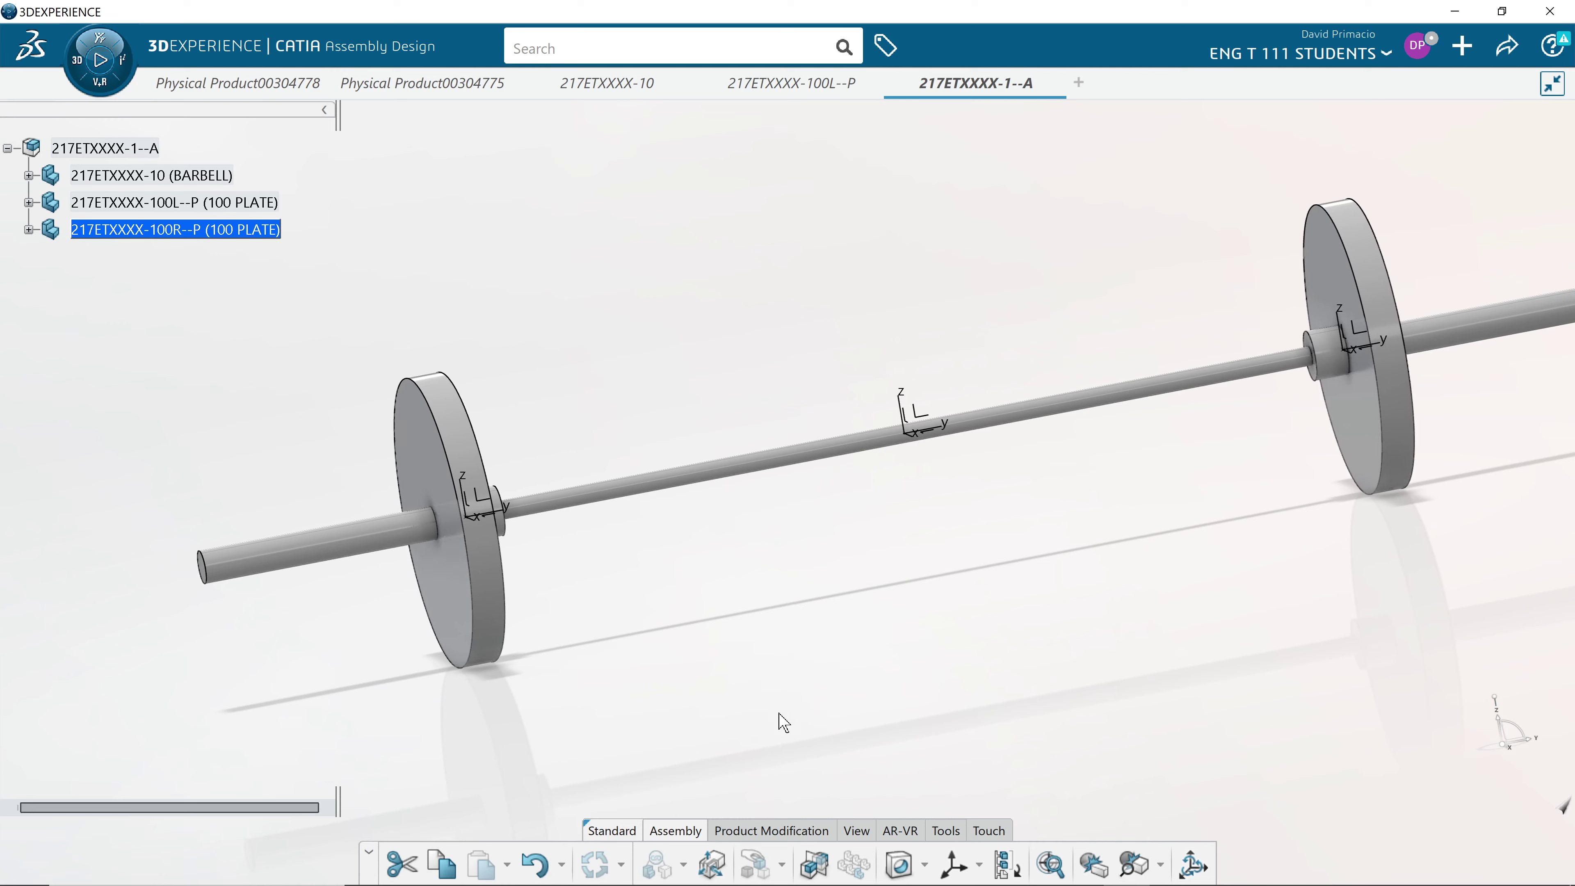
click(857, 830)
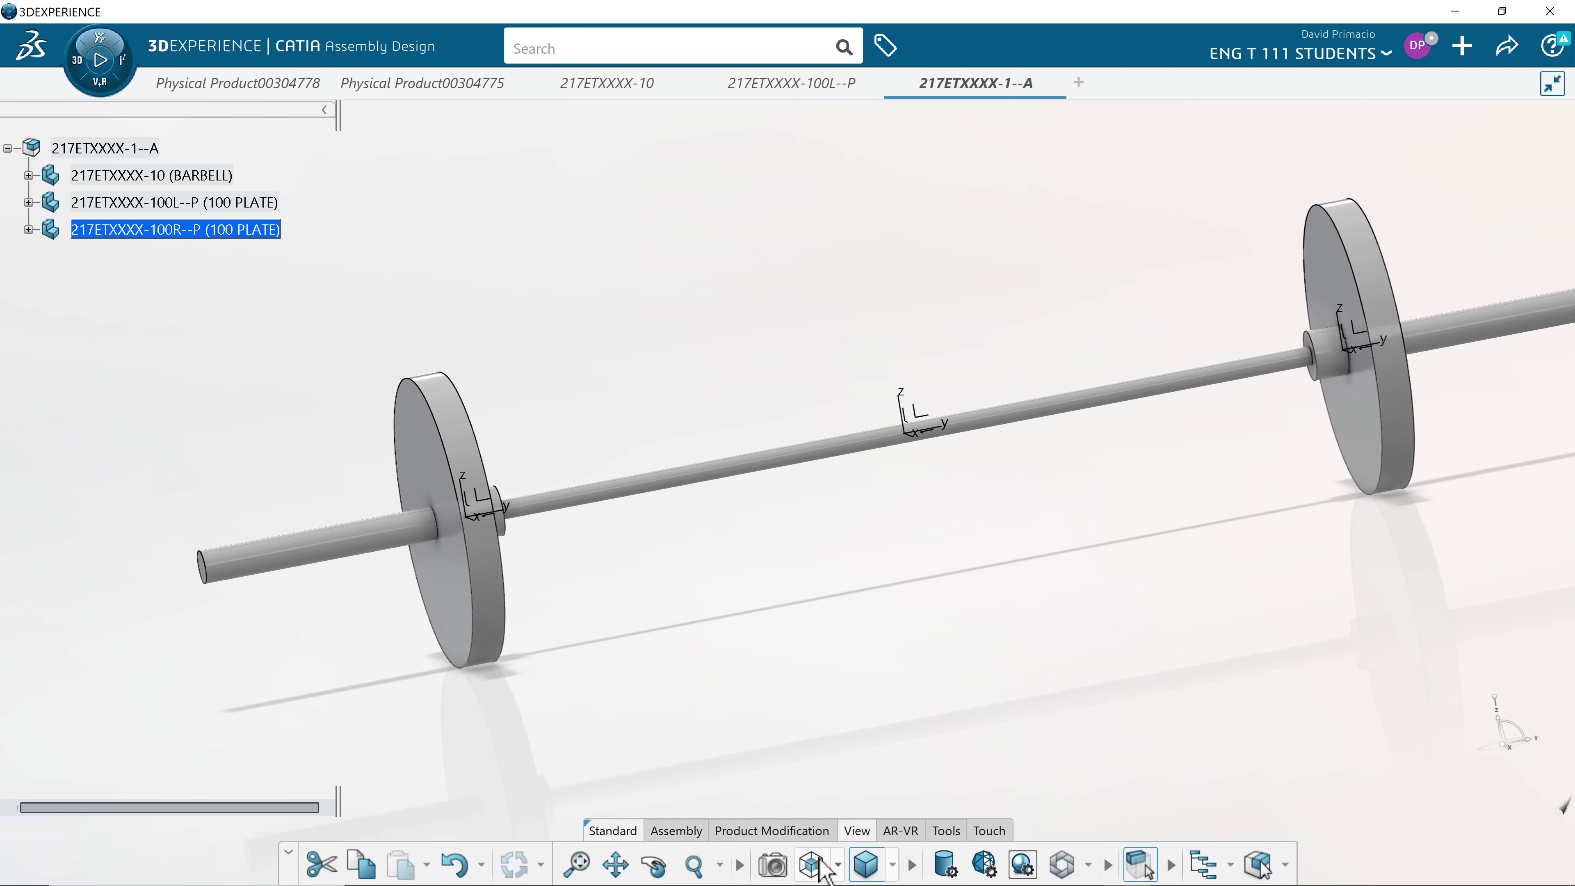
click(689, 868)
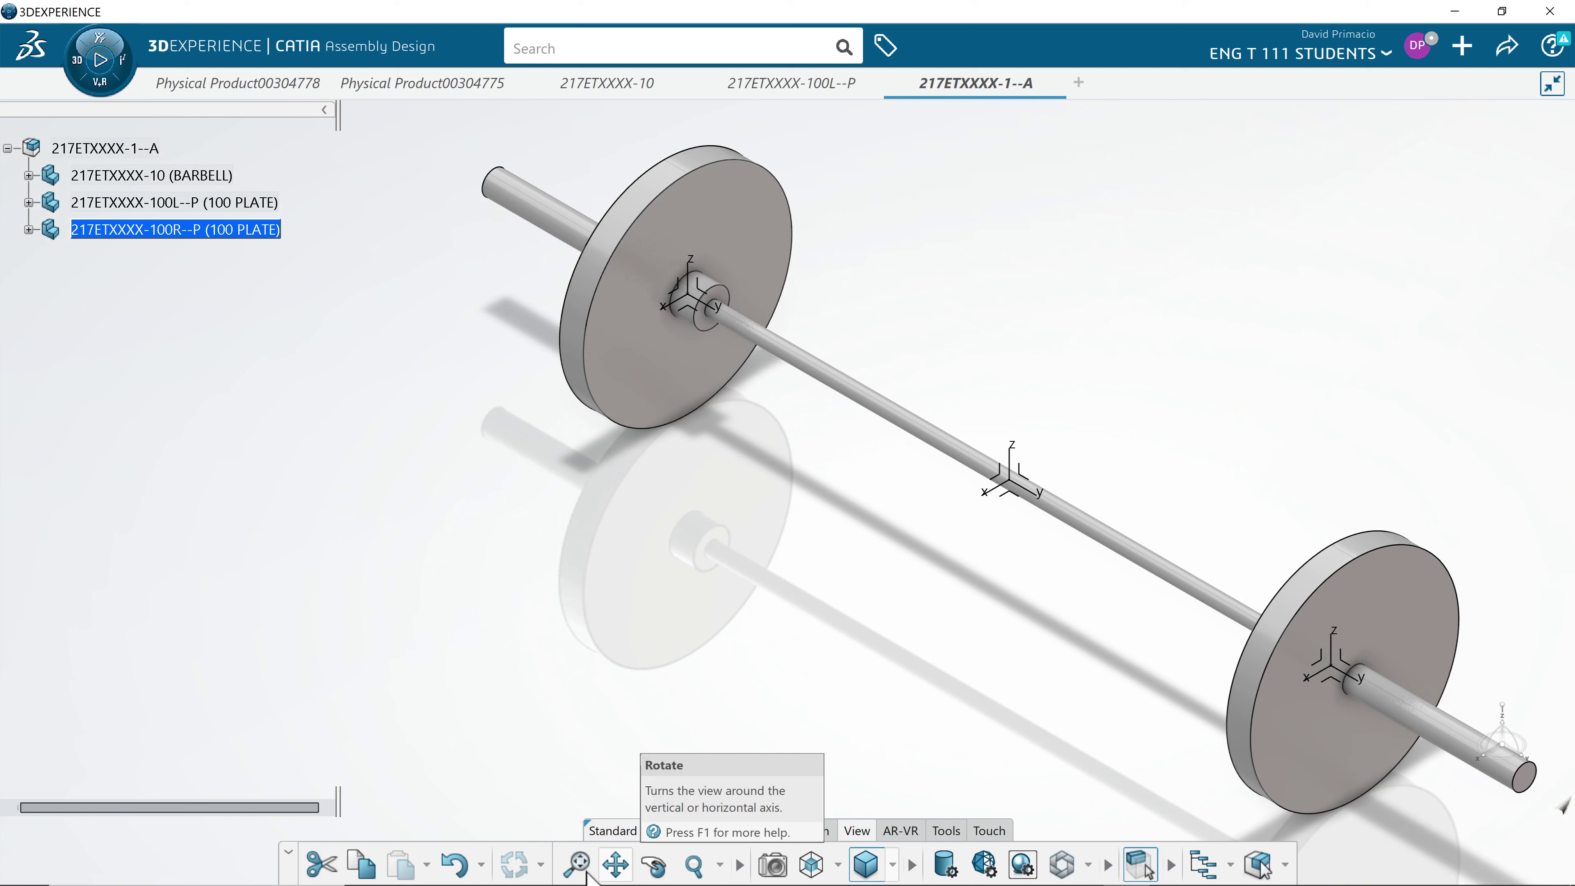
click(577, 864)
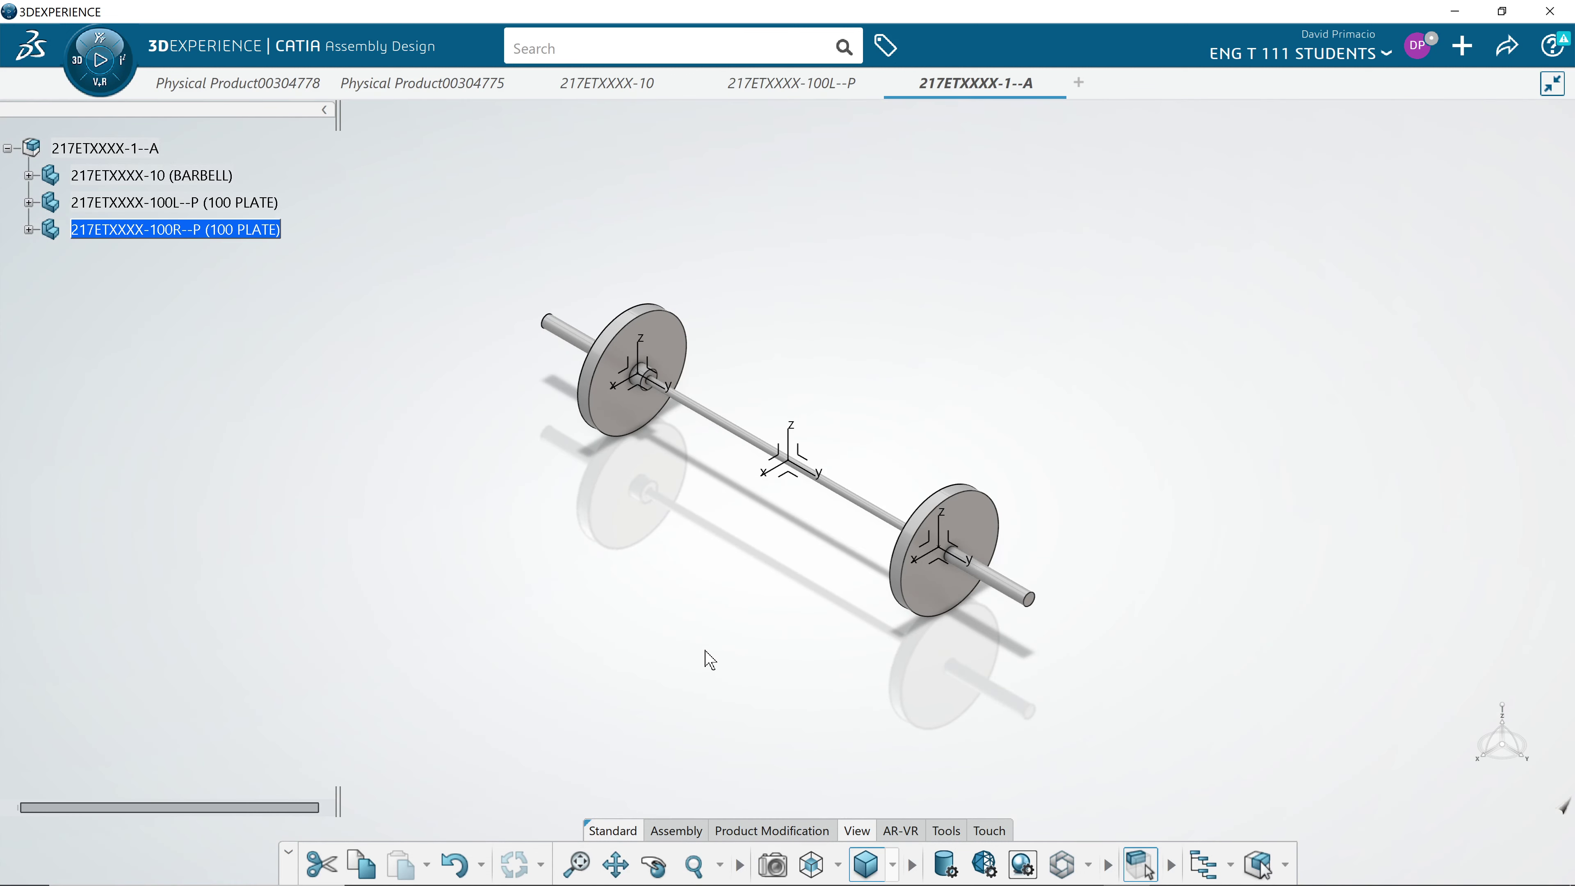
middle_drag(710, 659, 917, 618)
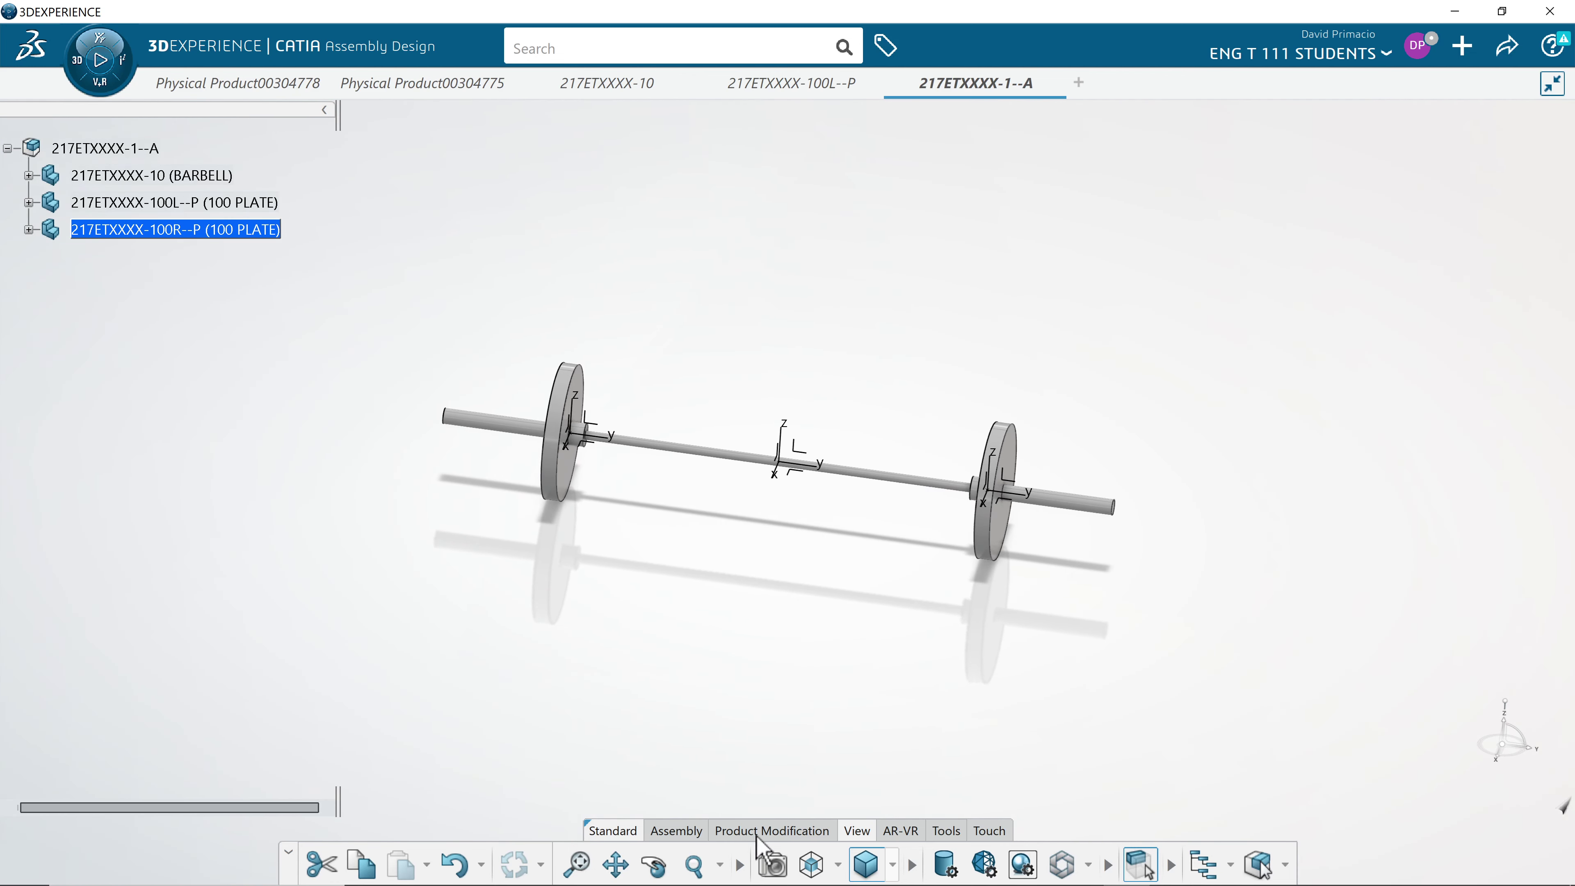
click(700, 834)
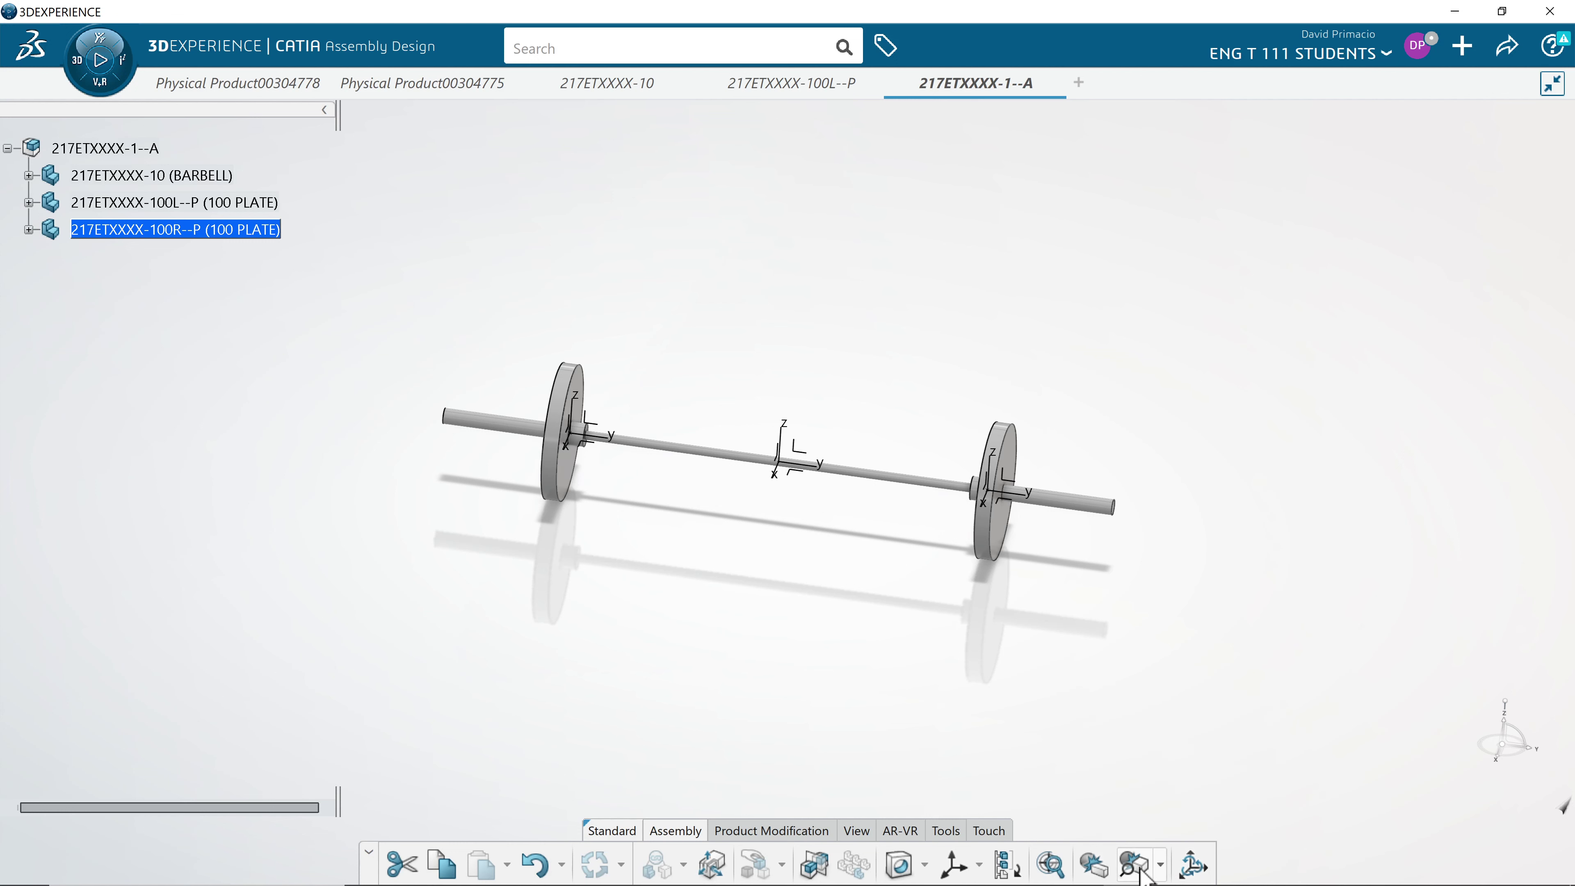
click(96, 151)
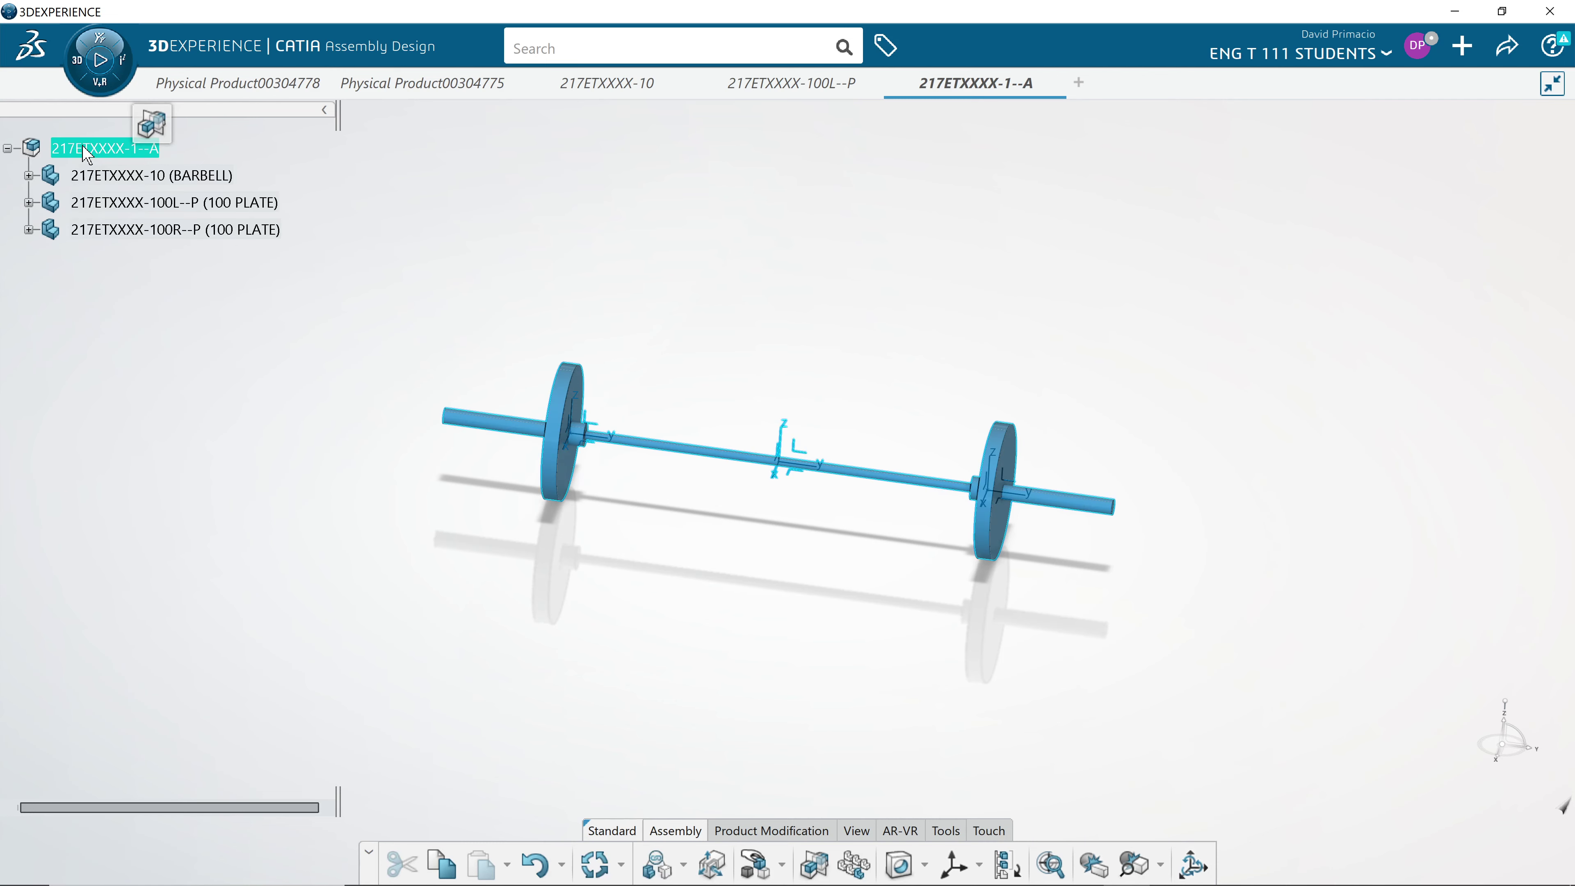
double_click(87, 154)
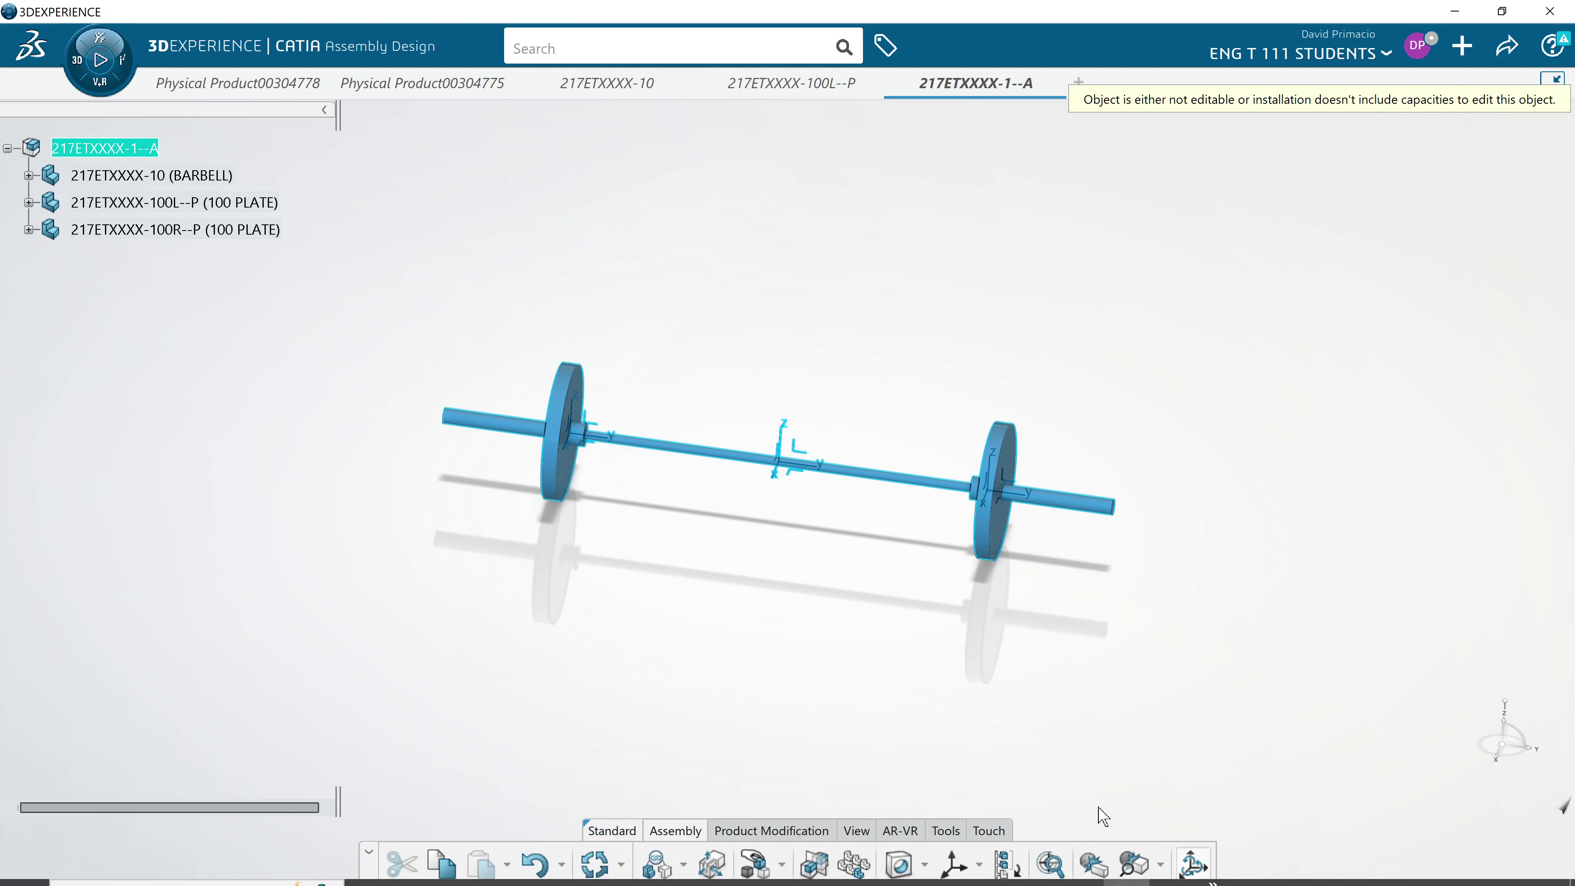
click(1132, 864)
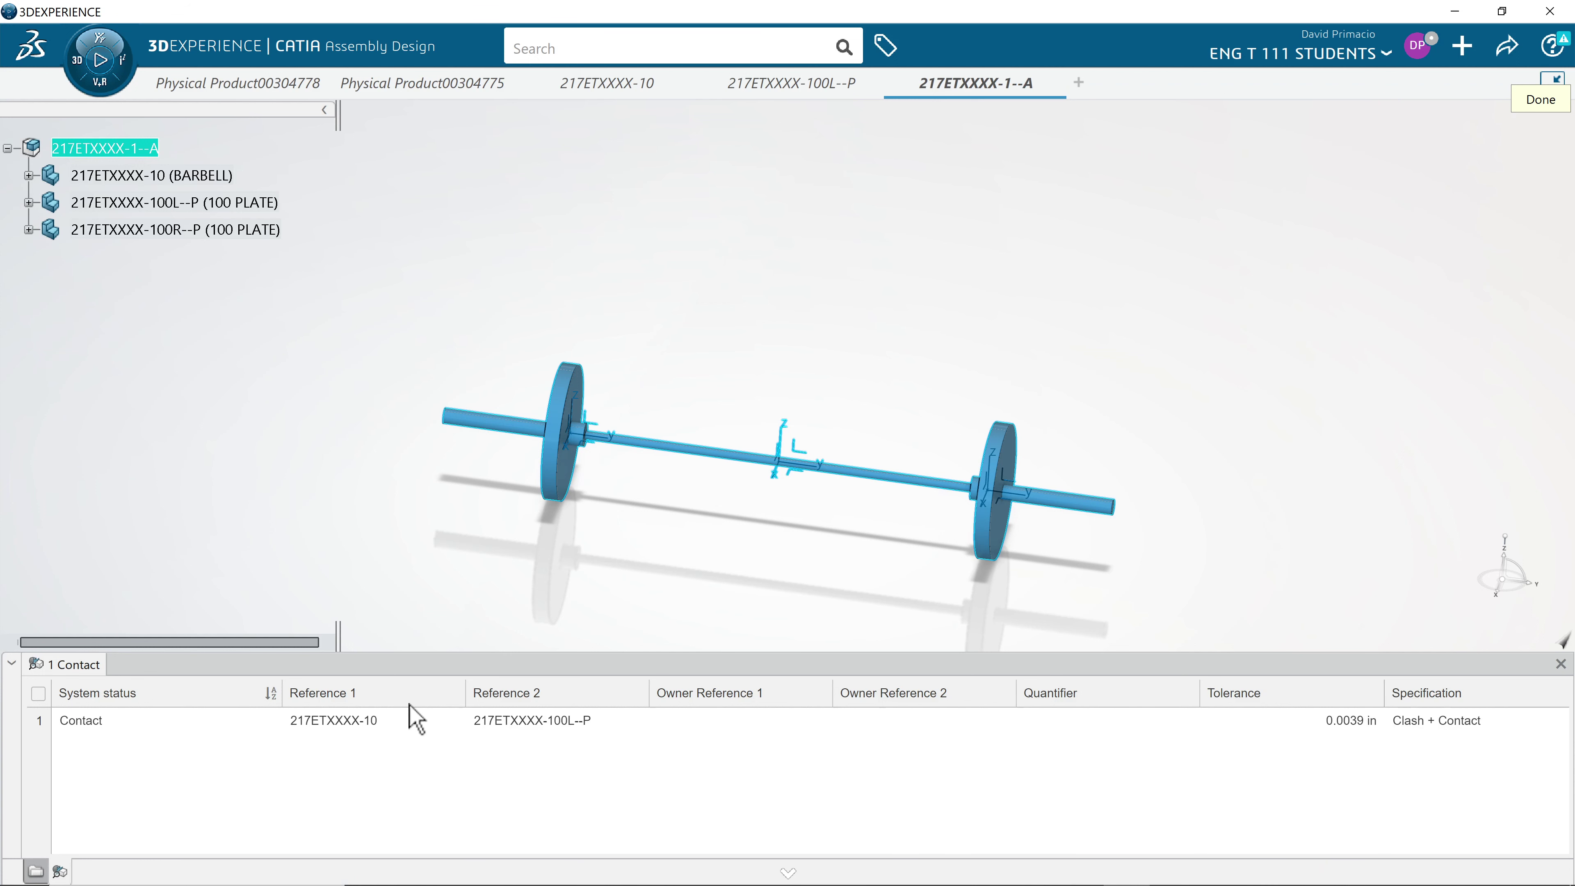
click(527, 721)
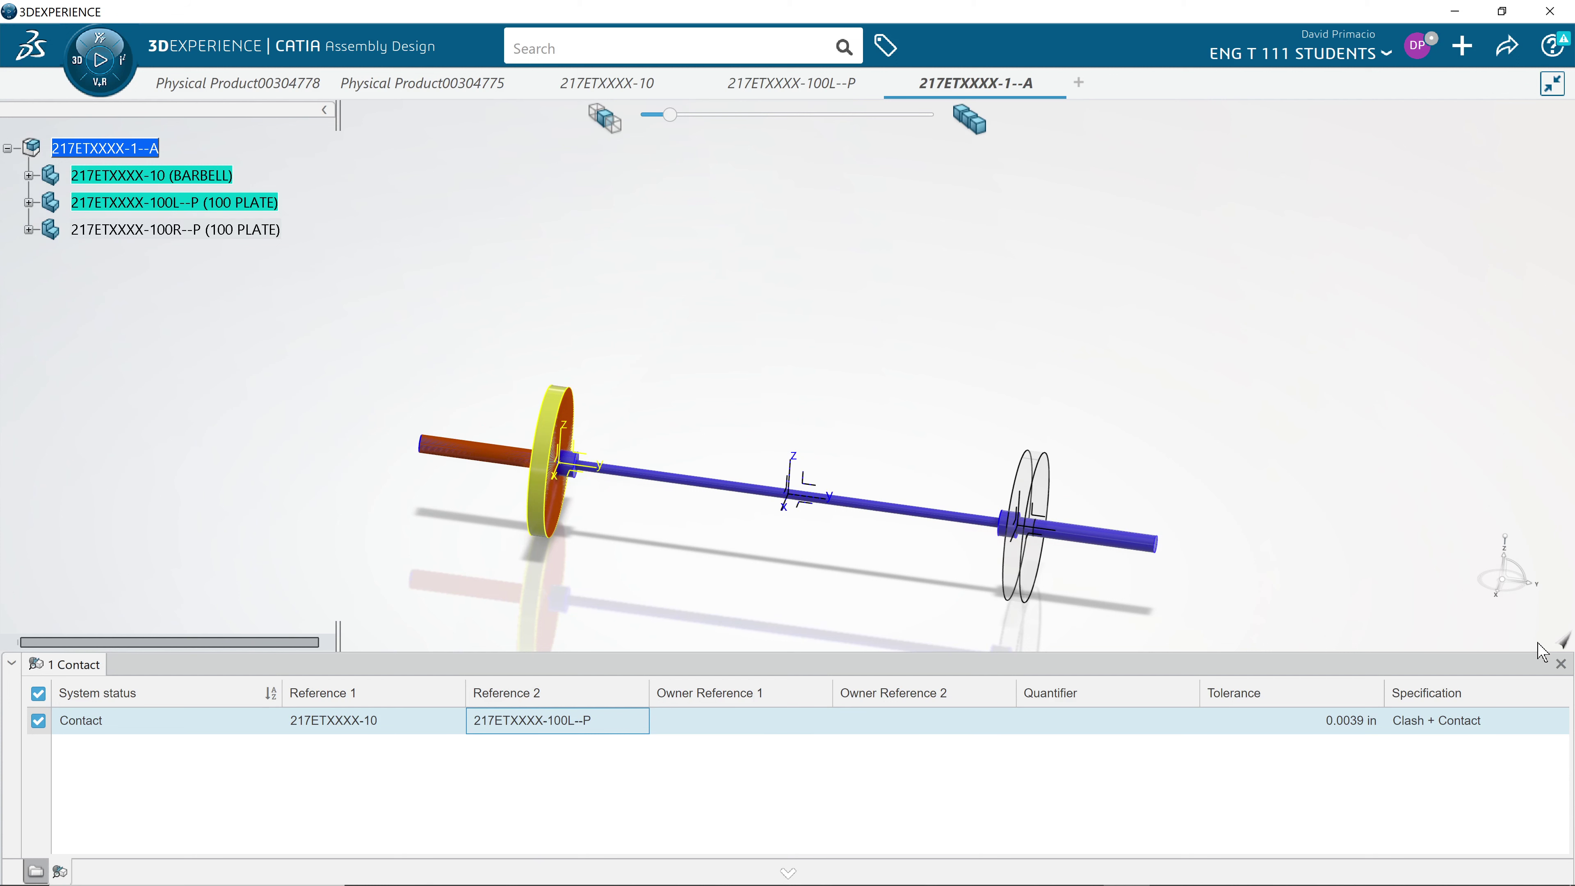
click(1561, 664)
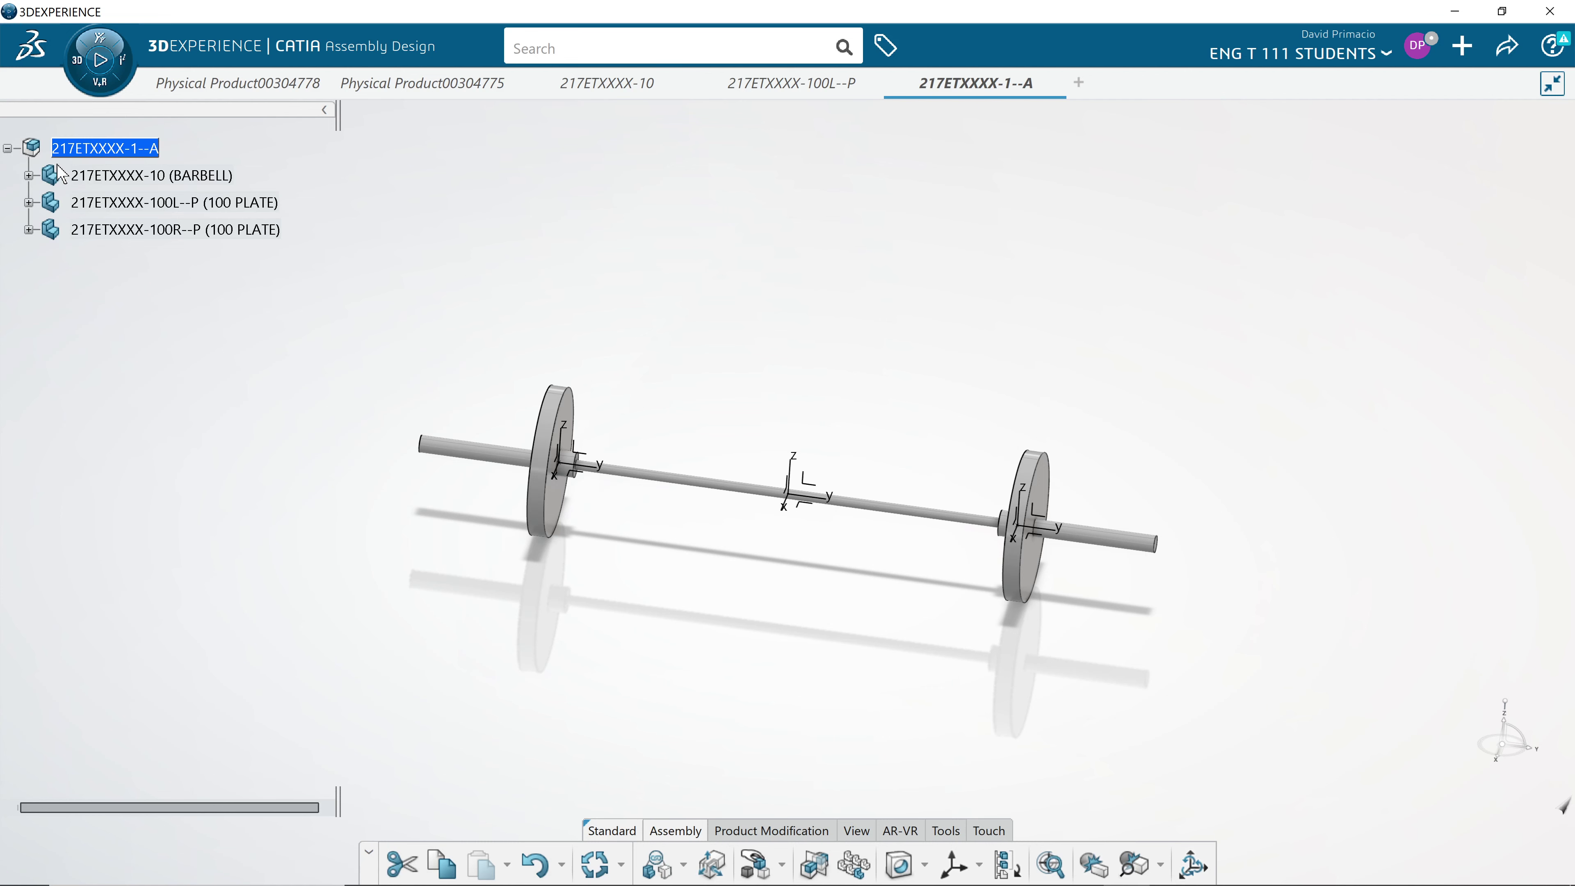
click(7, 149)
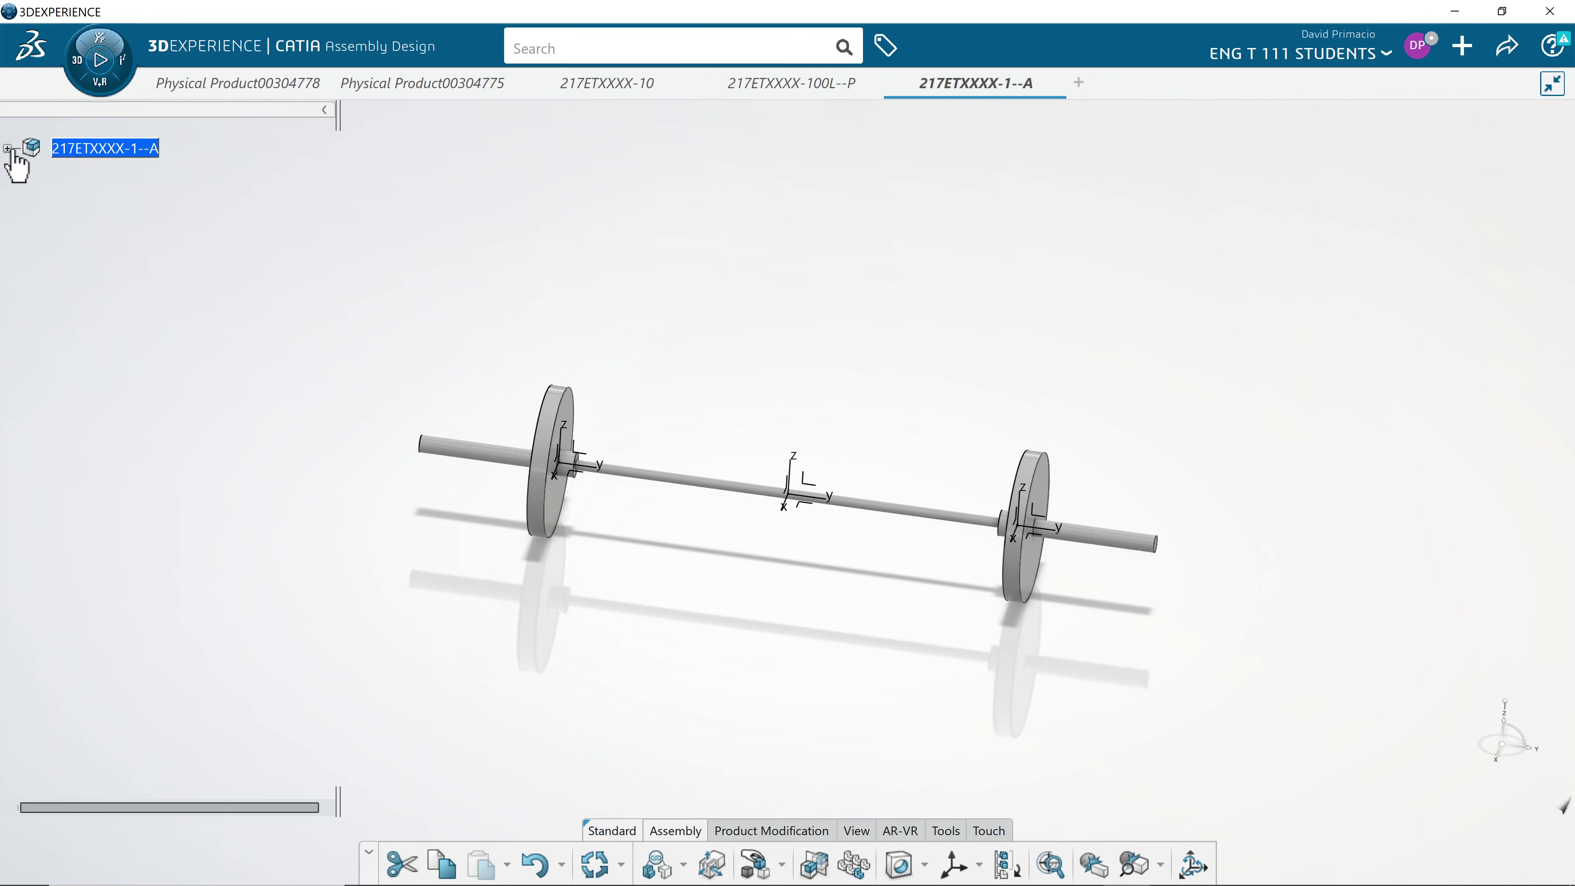
click(9, 148)
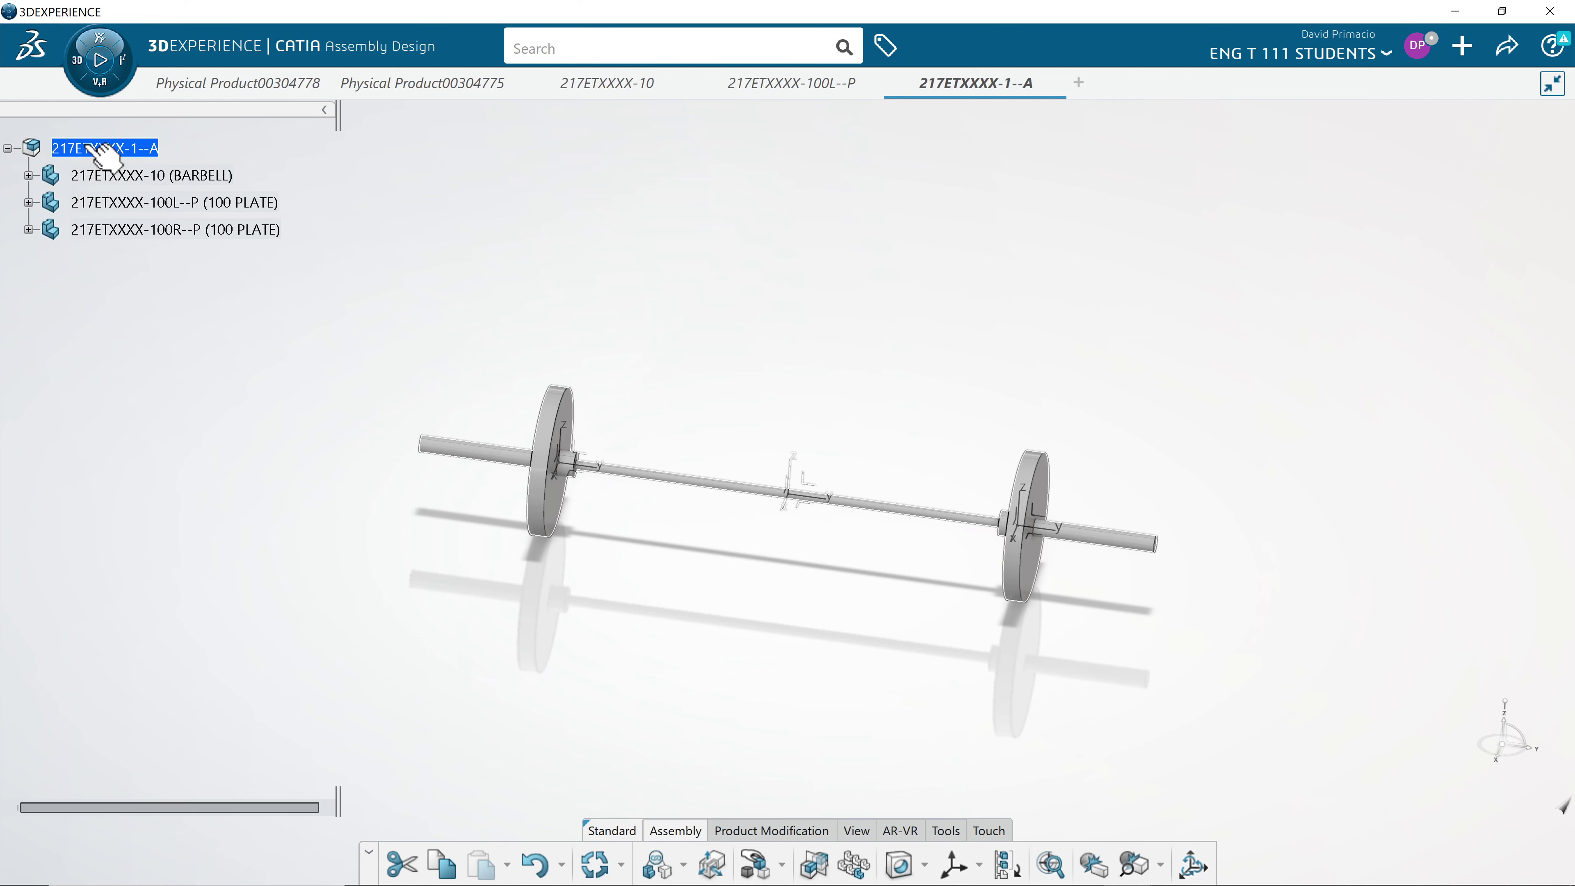
double_click(87, 149)
double_click(87, 149)
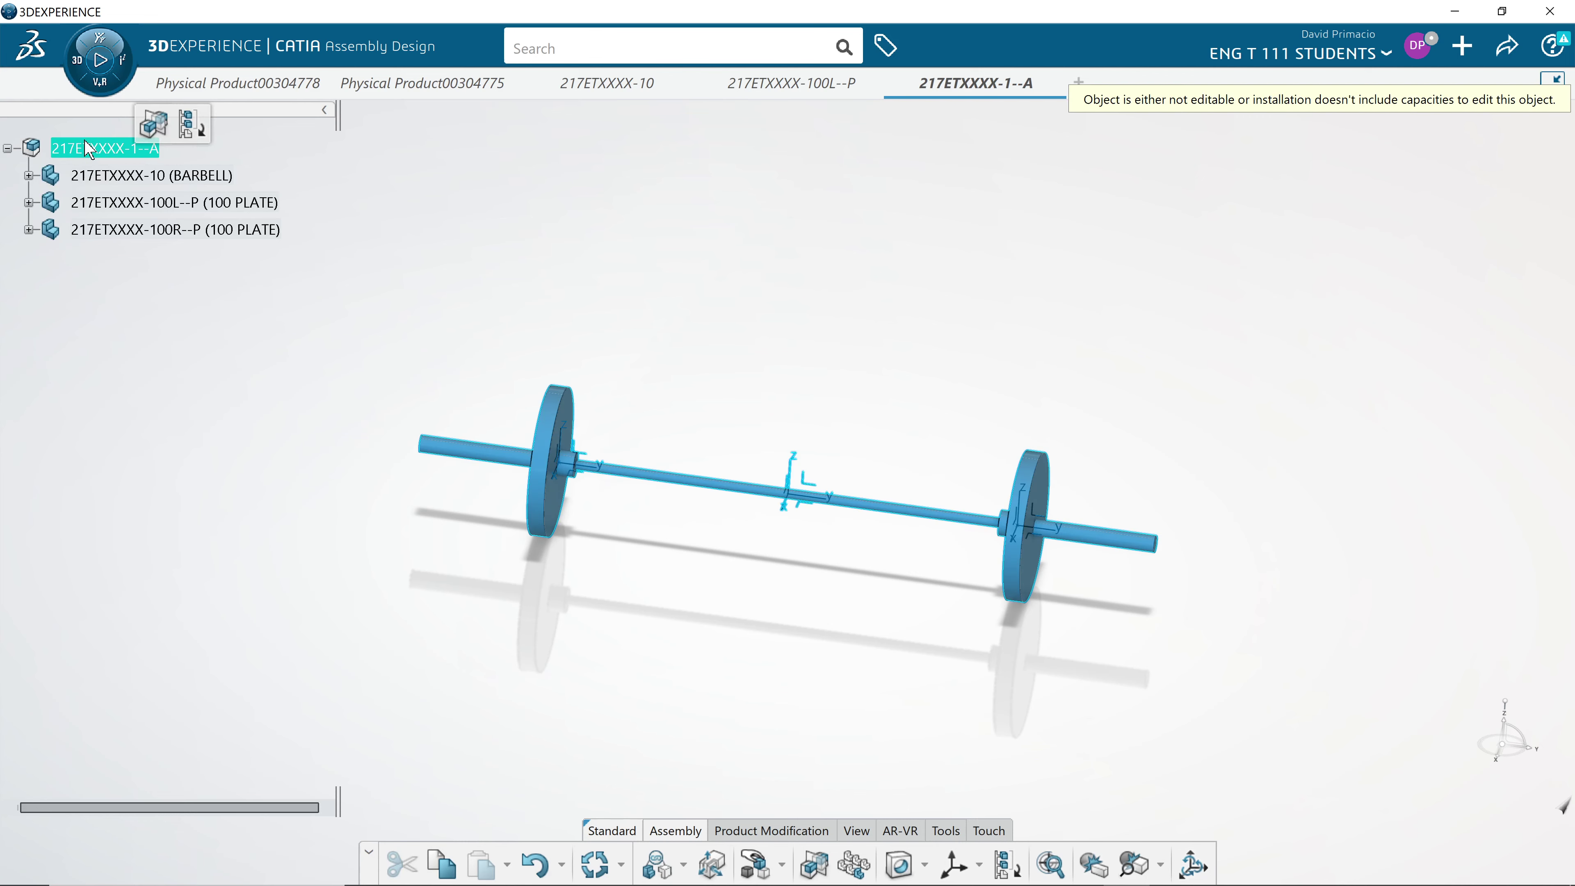
click(1197, 874)
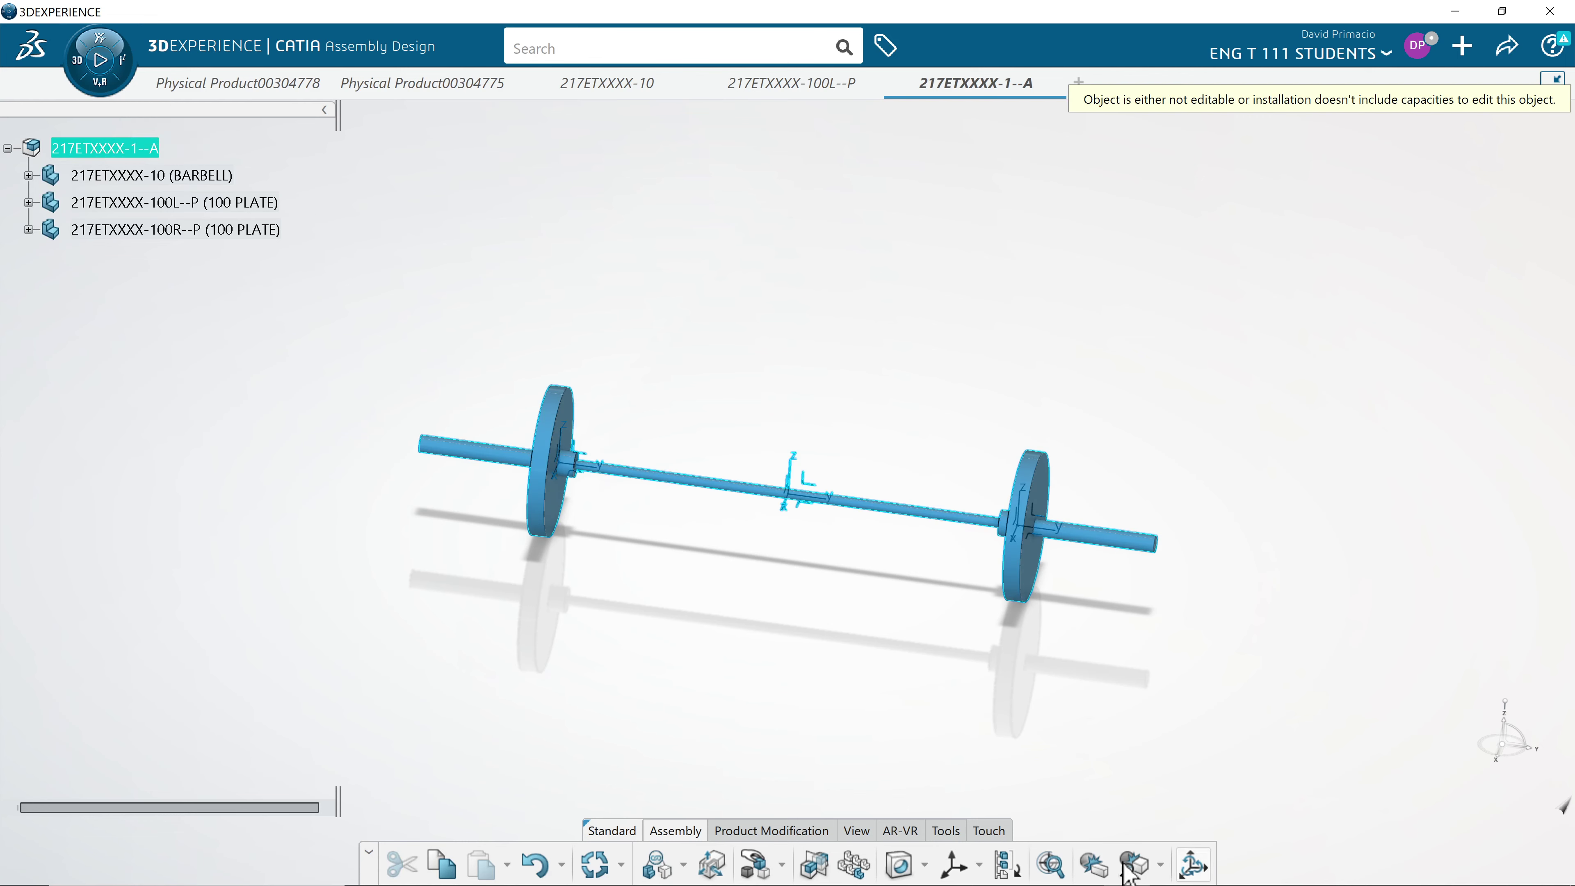
click(1130, 868)
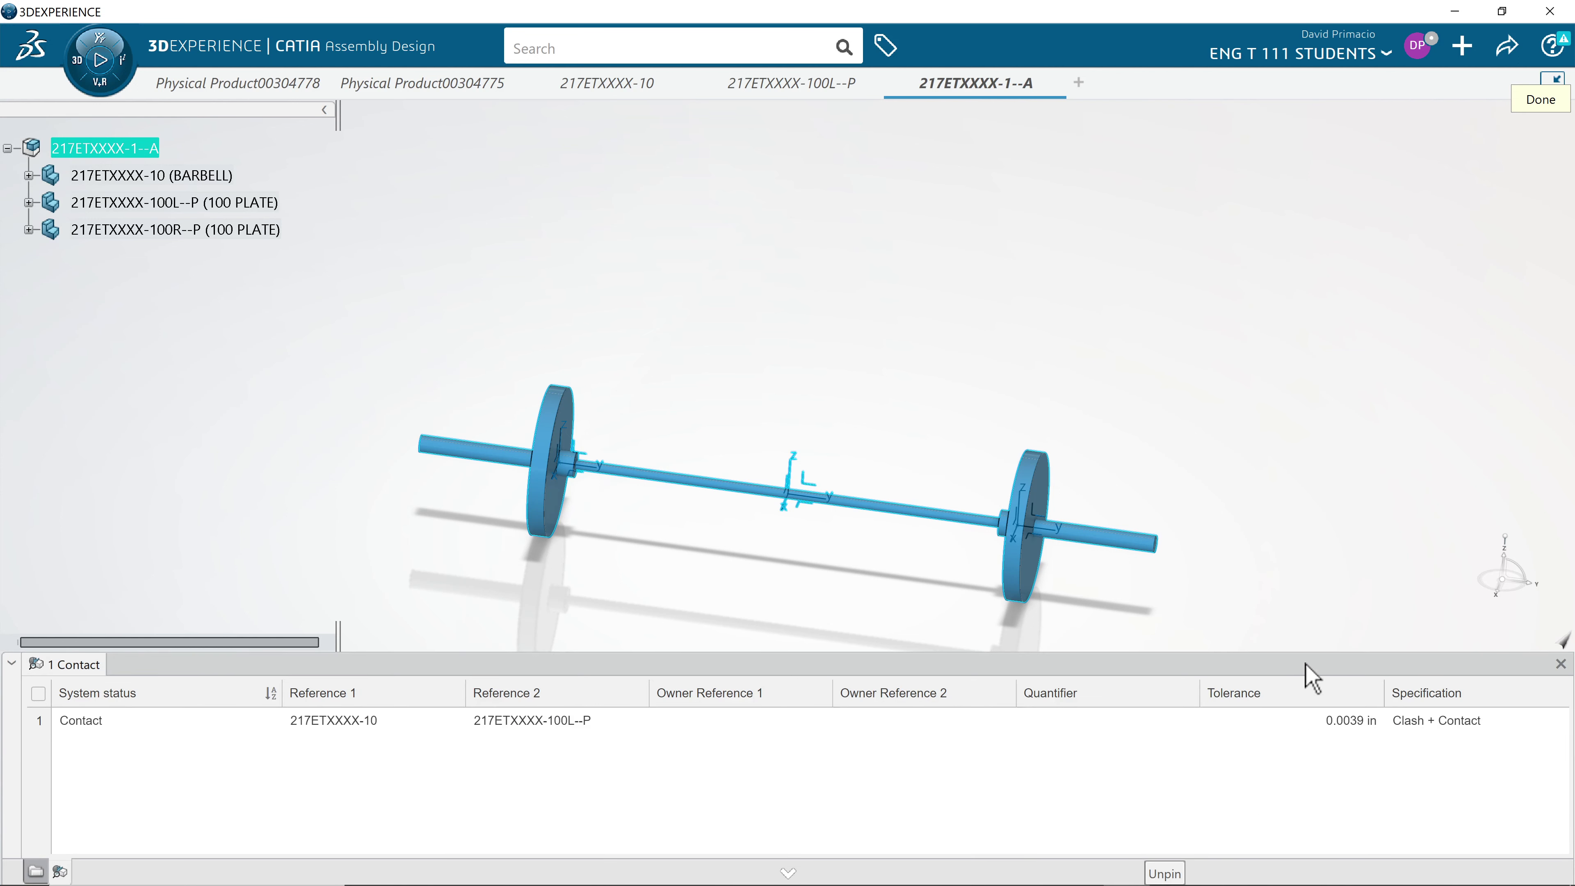
key(Escape)
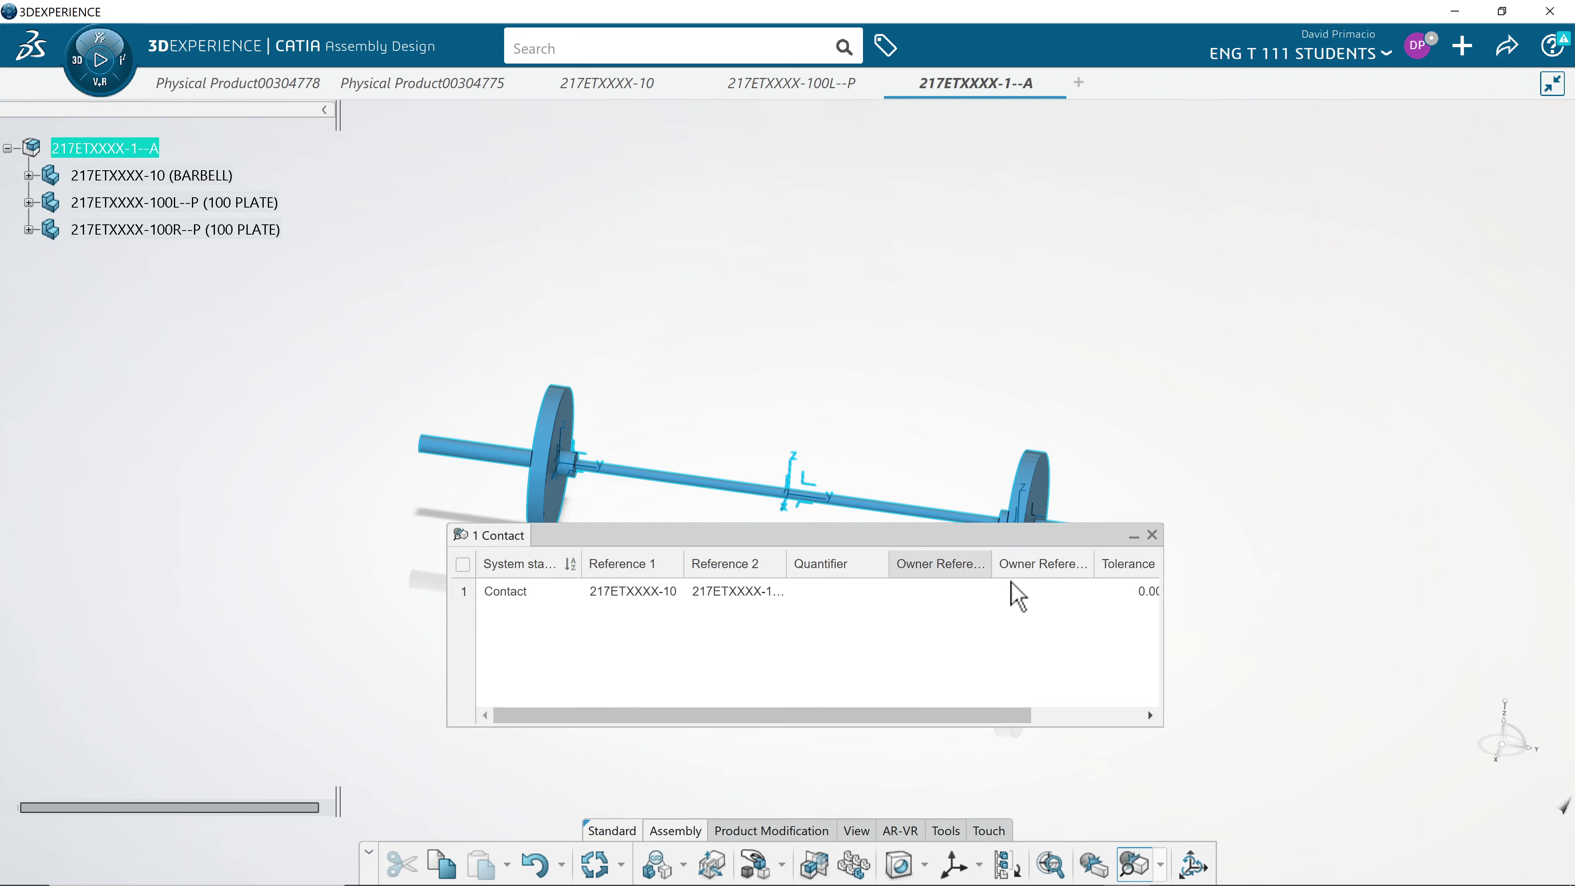
click(1152, 535)
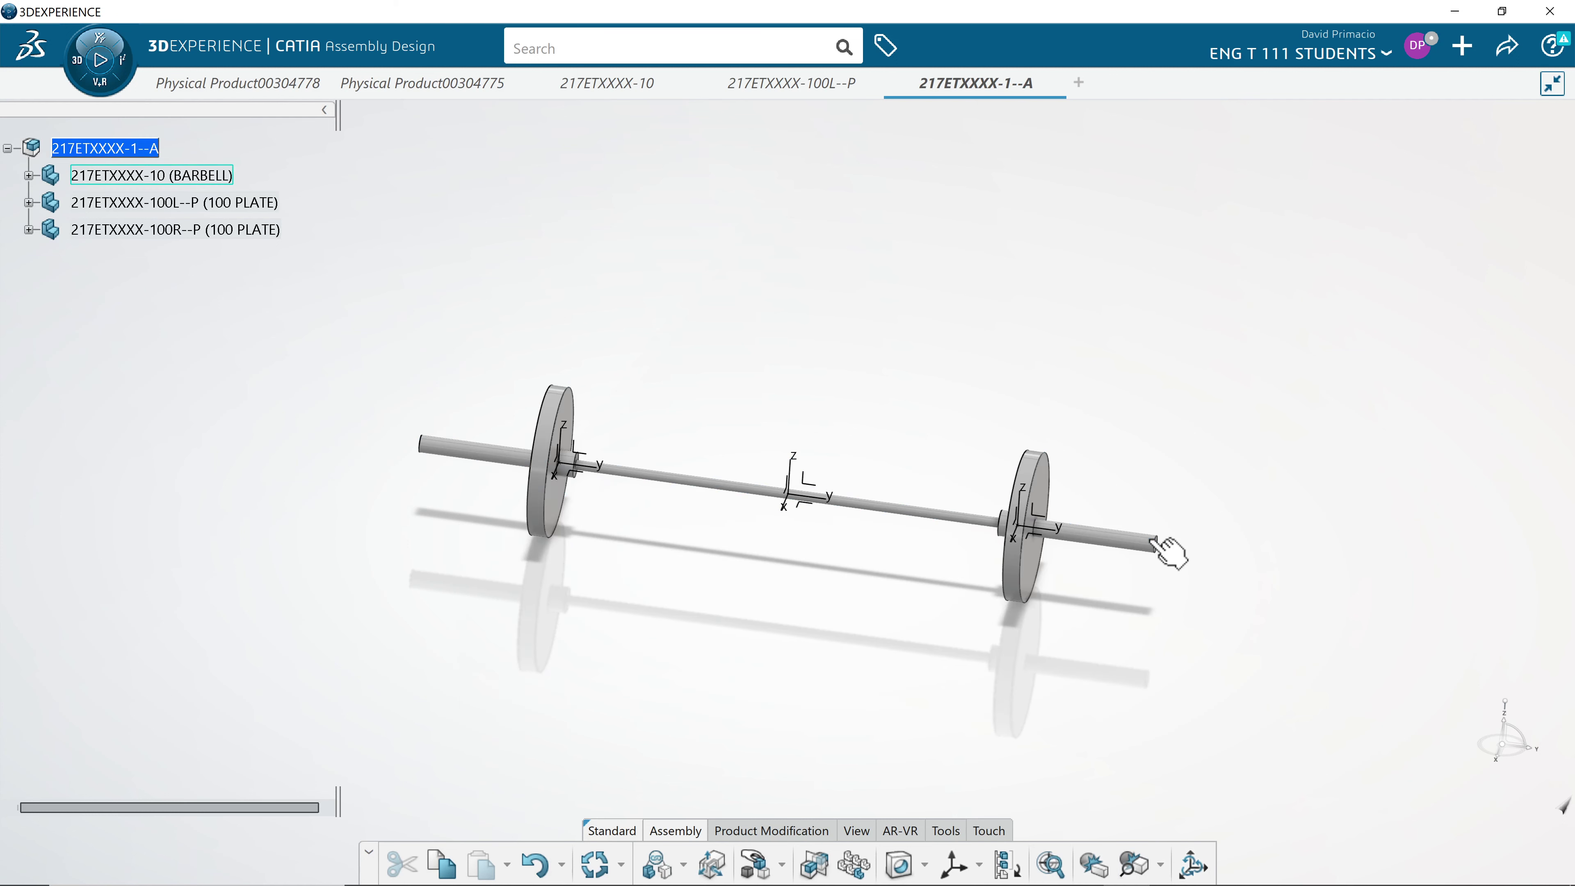
Run Clash with the context Between all components to create Interference simulation00003761
click(1096, 864)
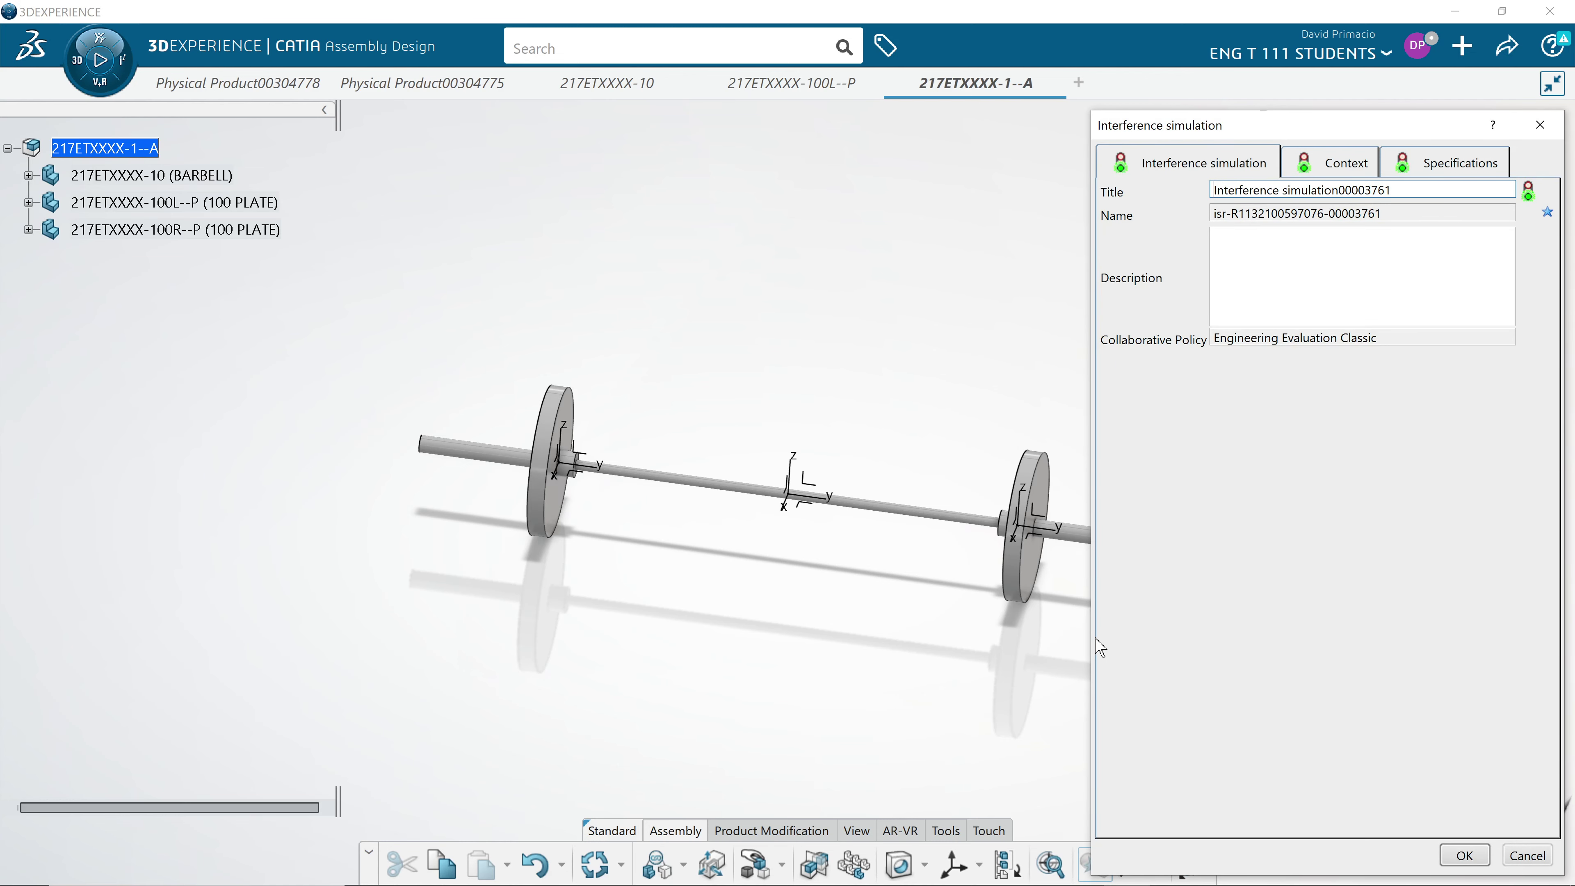
click(1324, 175)
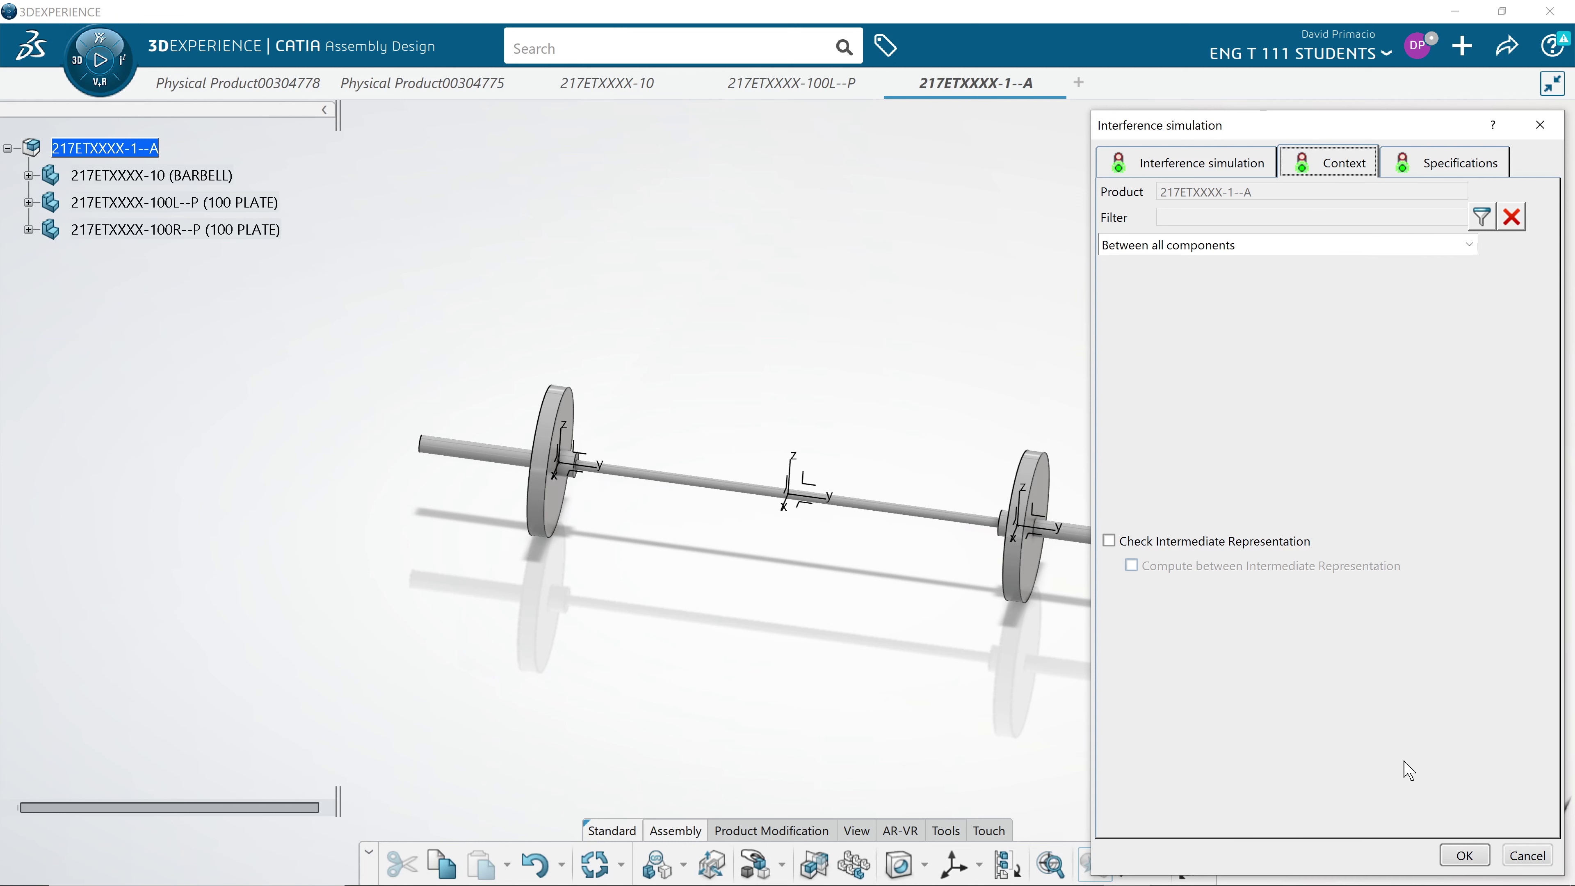
click(1465, 856)
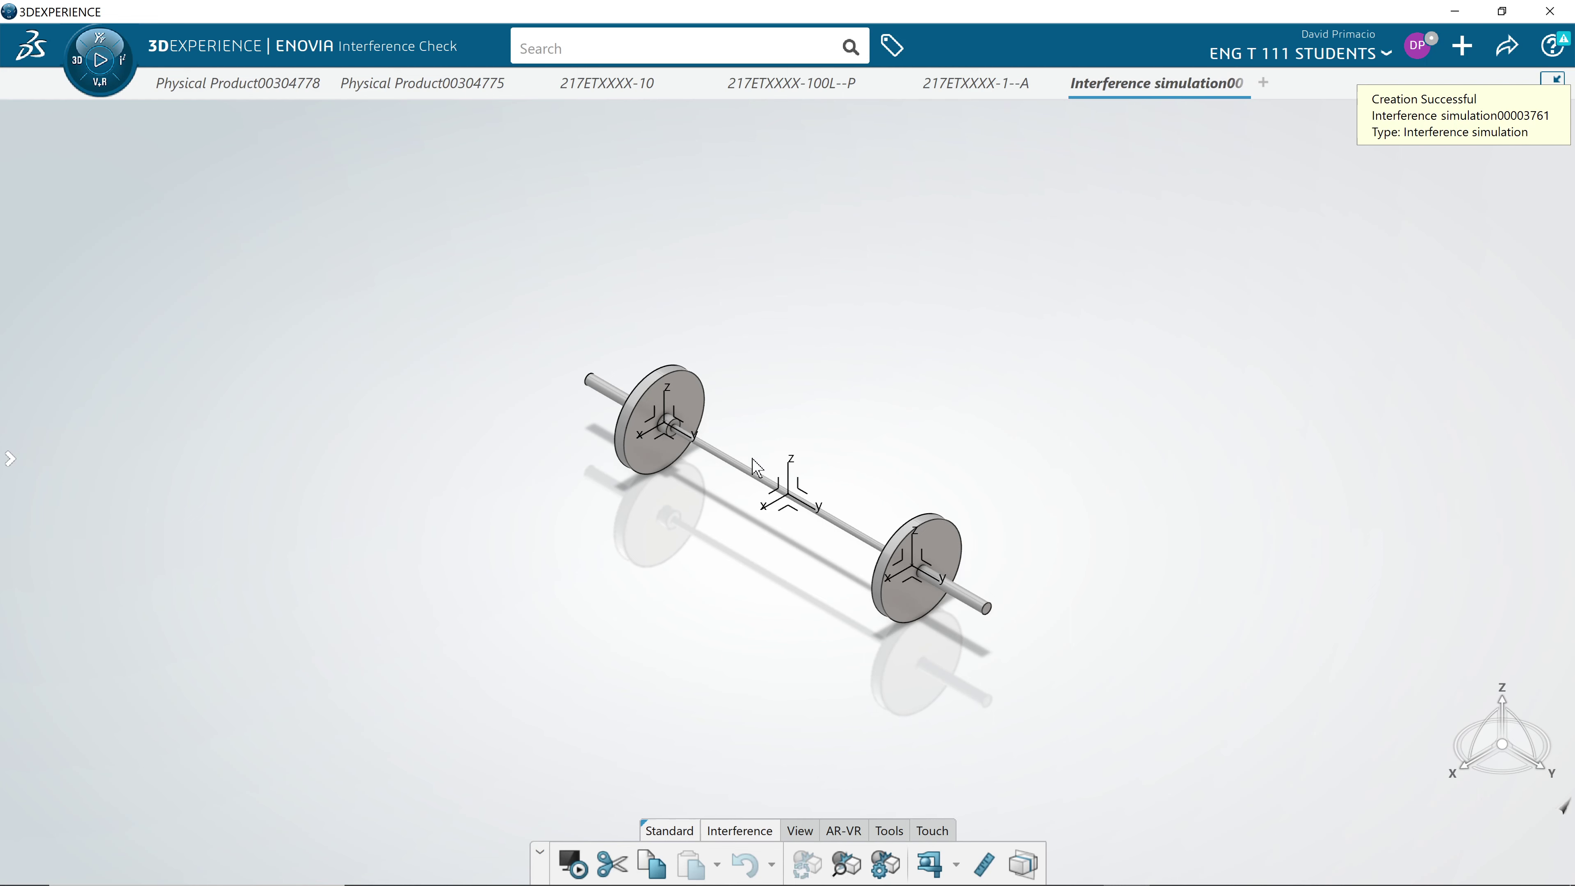
Dismiss the notification and open the simulation's specification tree showing 2 Contacts
click(1461, 121)
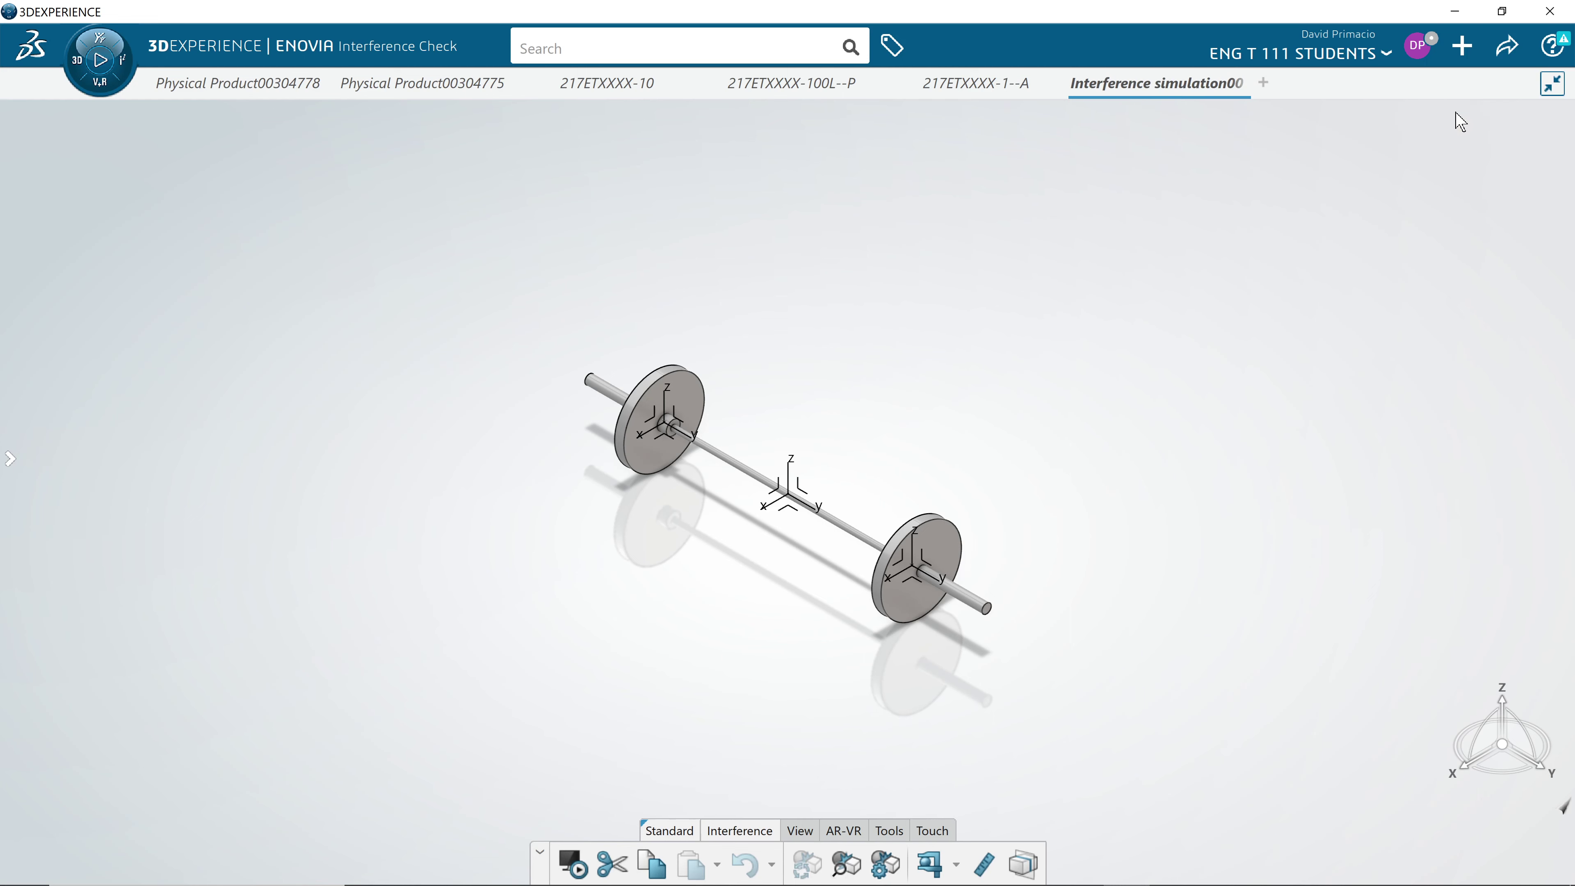
mouse_move(623, 640)
middle_down()
mouse_move(651, 587)
mouse_move(641, 623)
middle_up()
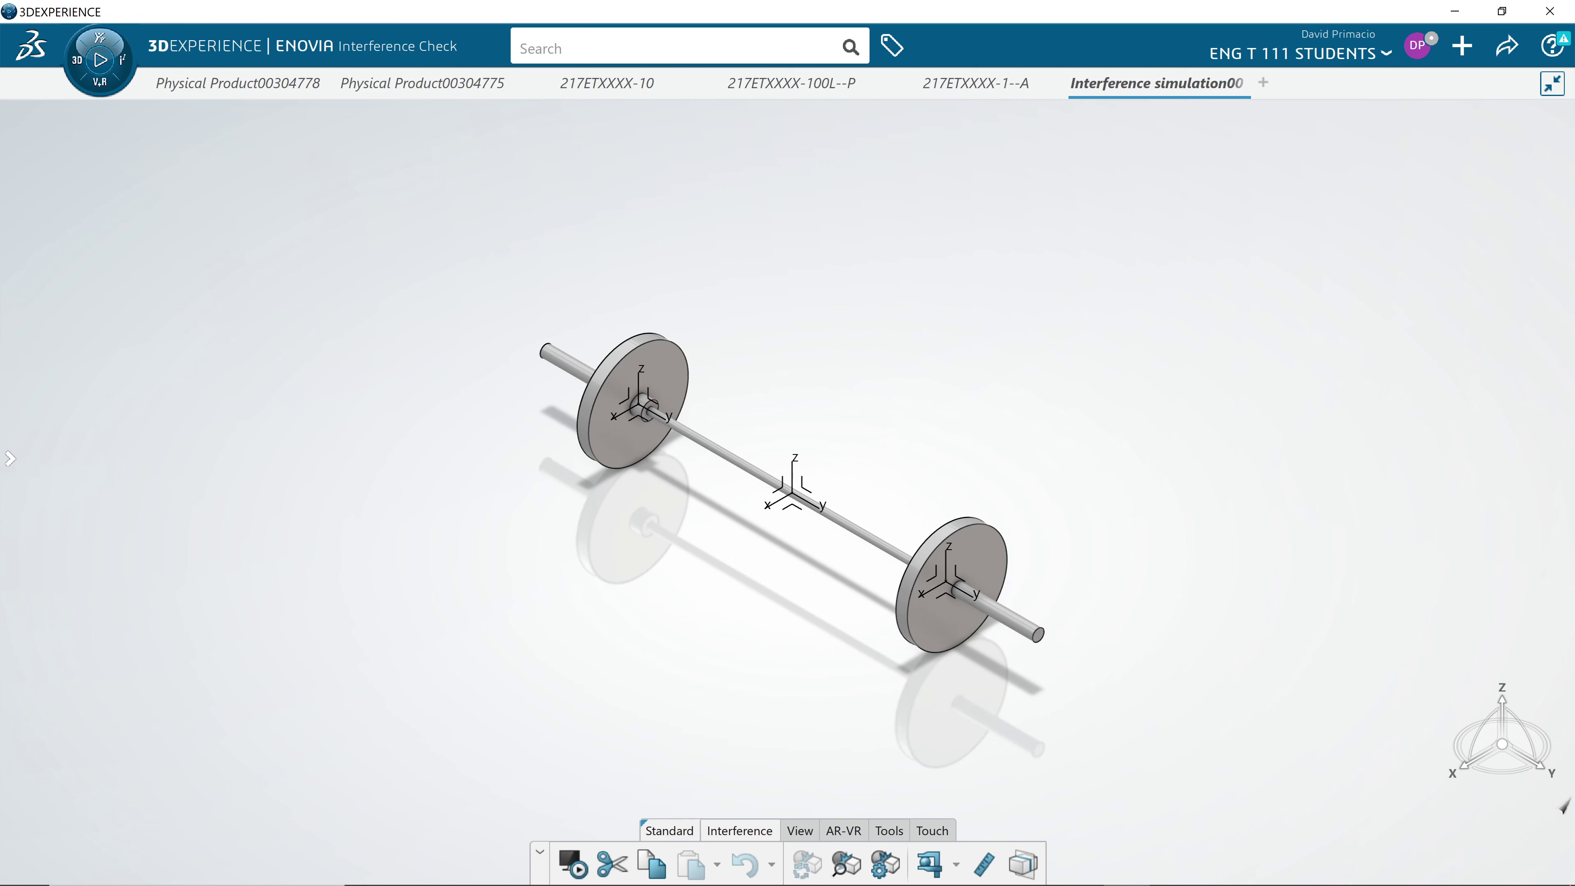
click(10, 458)
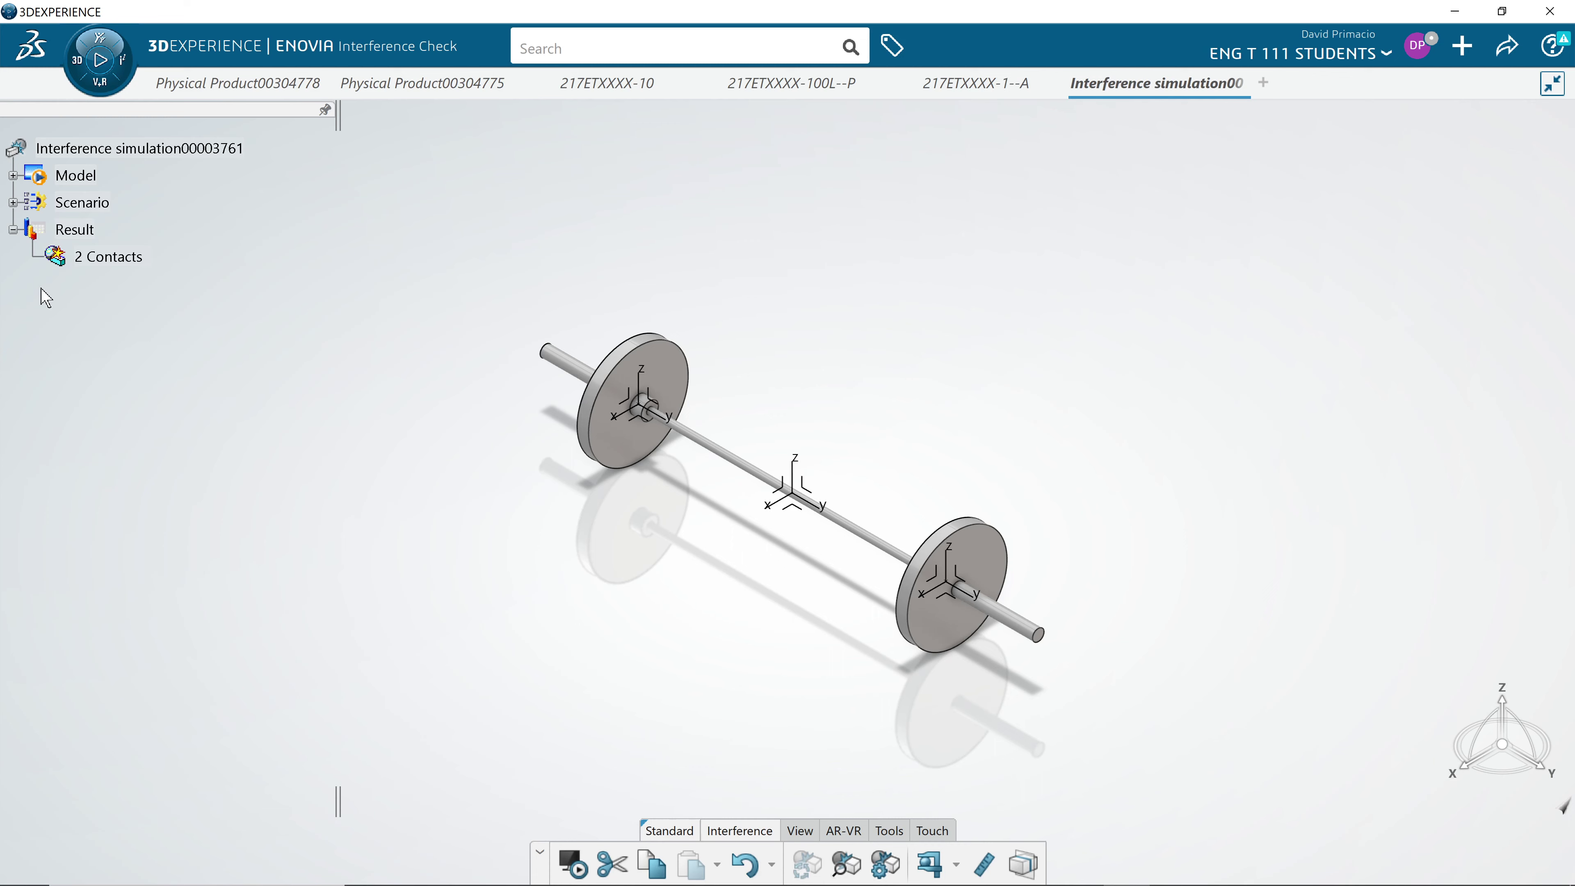
Highlight contacts metric00002440 and 00002441 in turn on the barbell model from the 2 Contacts list
double_click(101, 268)
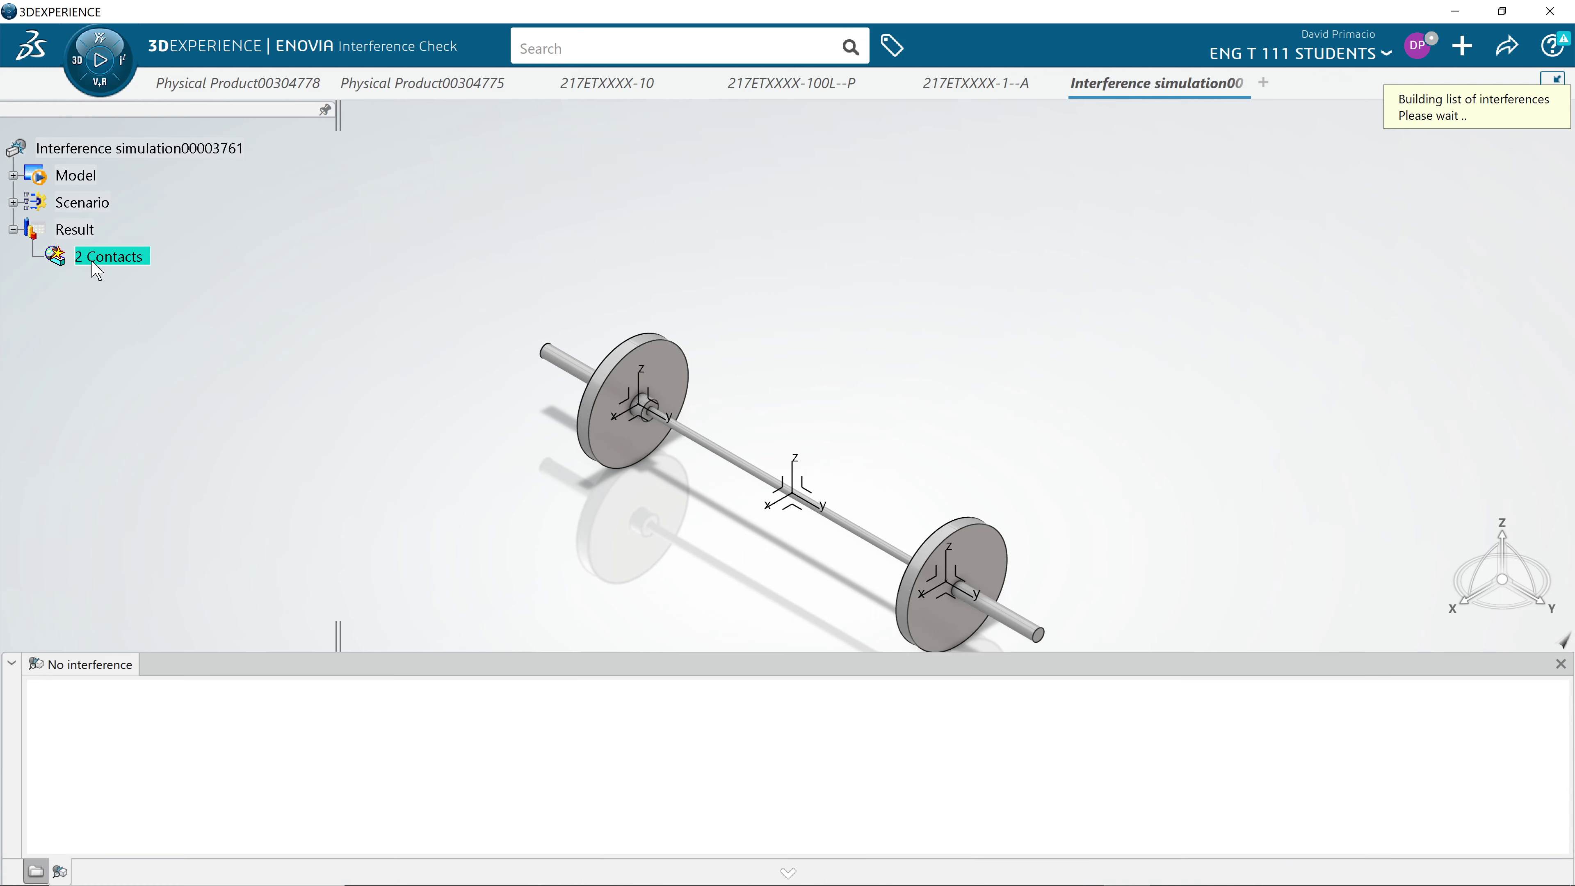
click(199, 722)
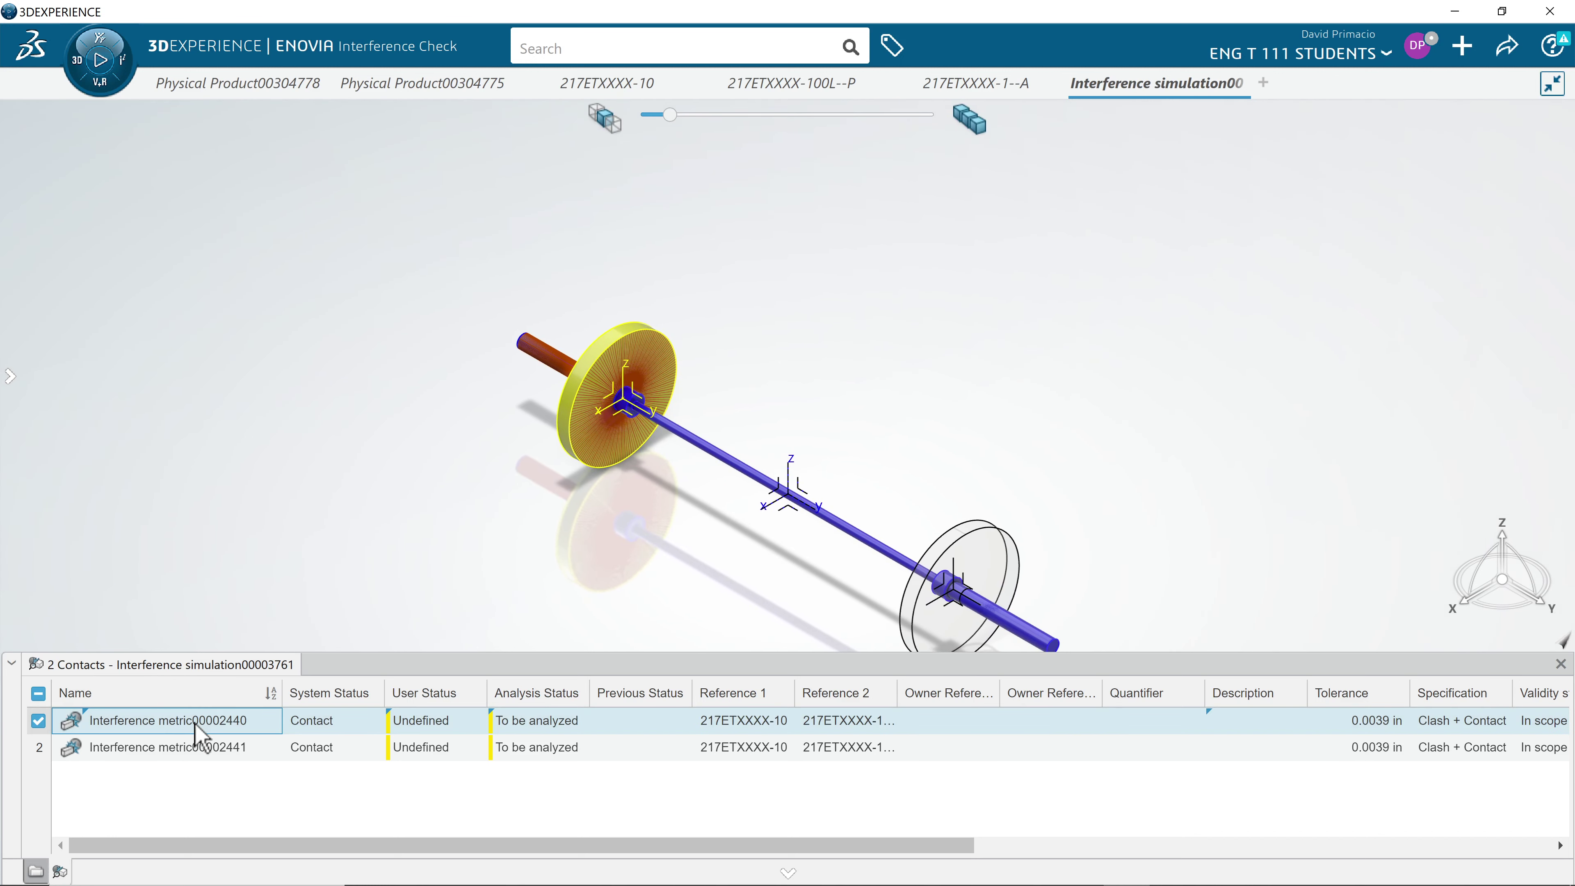
double_click(192, 748)
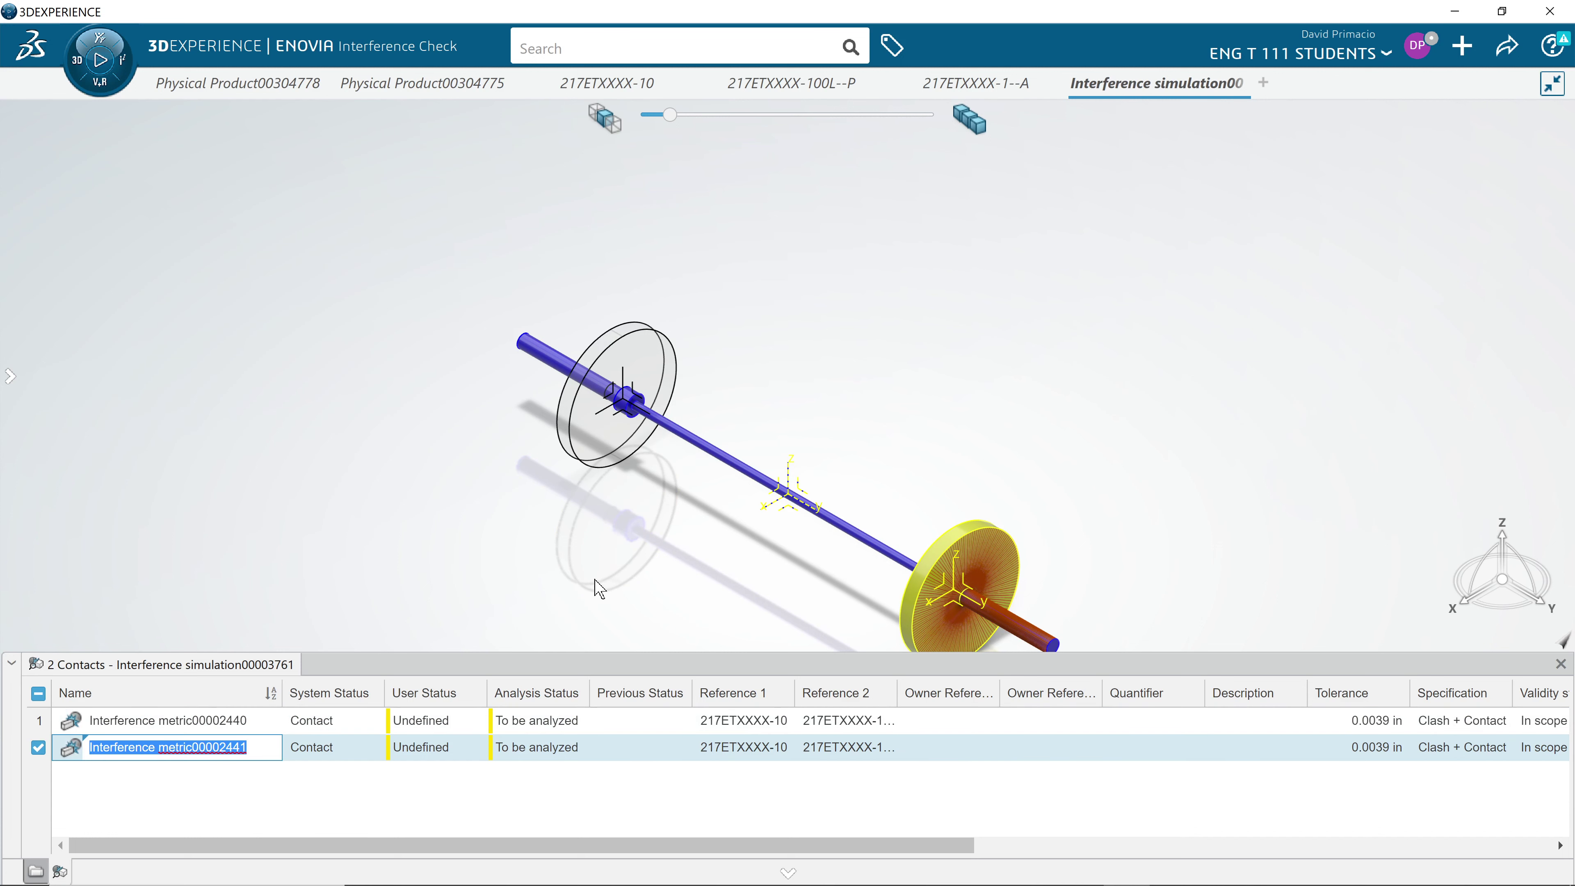
click(554, 521)
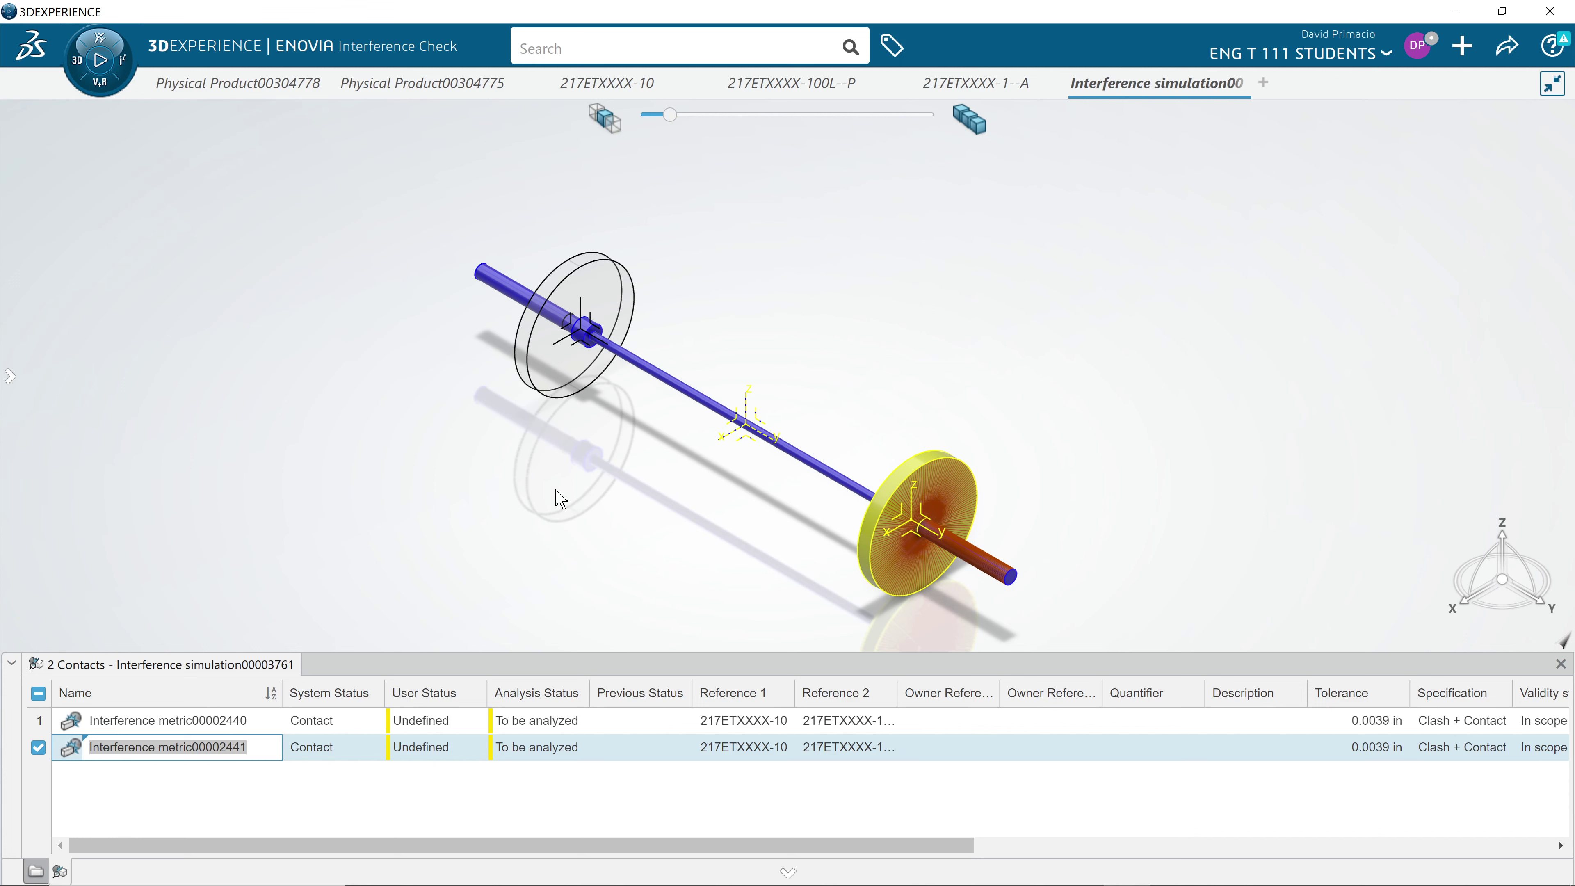
middle_drag(556, 496, 647, 522)
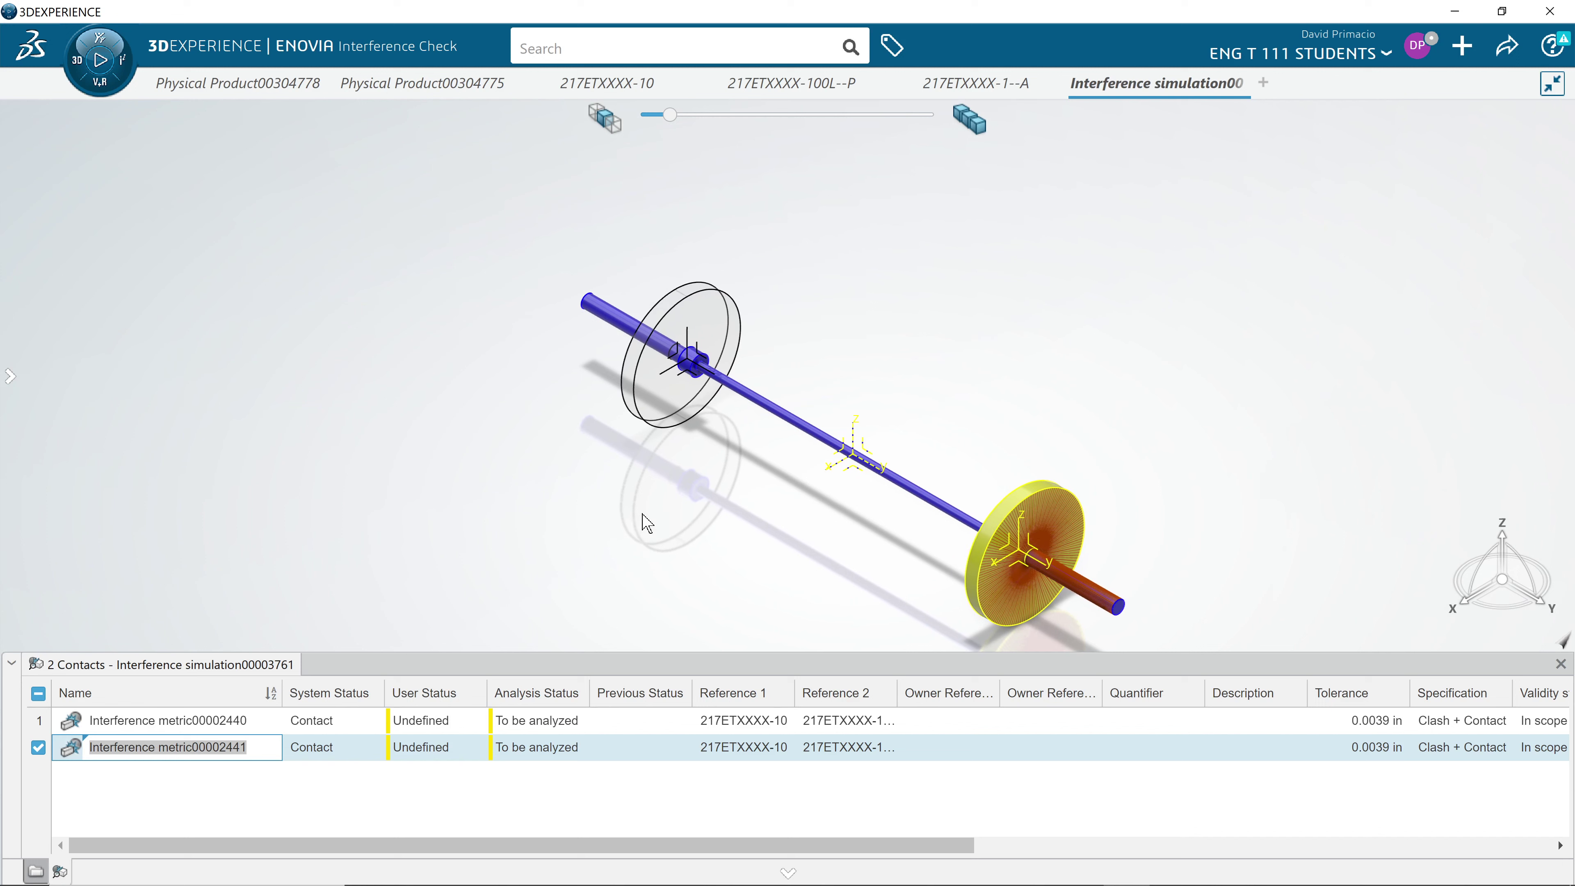